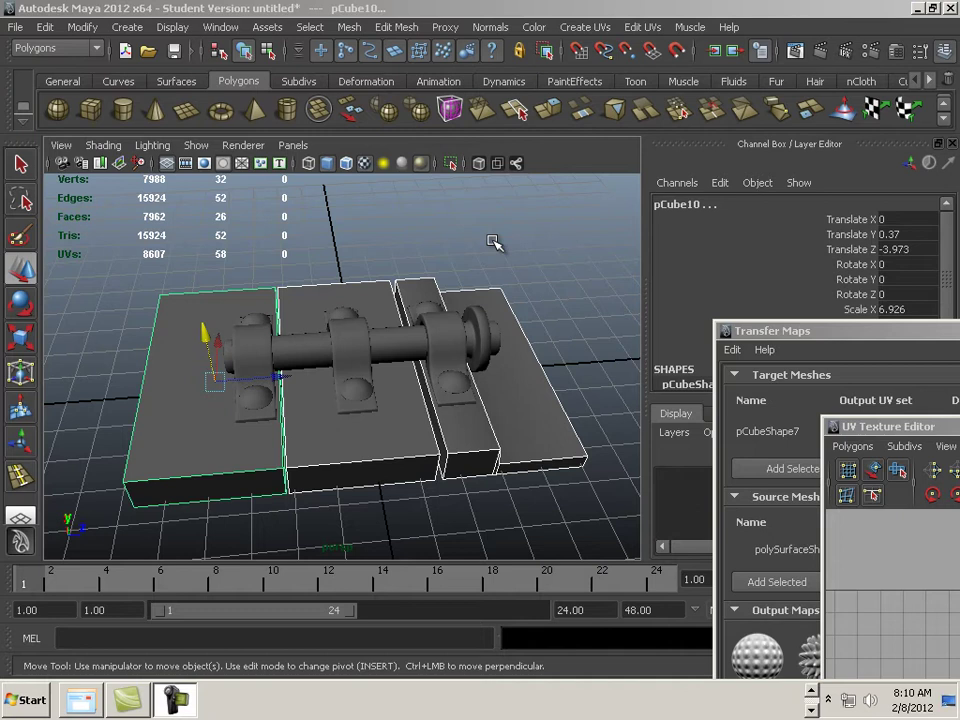
# - Examine the finished latch model by selecting its shaft, straps and base blocks one after another
pyautogui.click(495, 328)
pyautogui.keyDown('alt'); pyautogui.moveTo(558, 366); pyautogui.dragTo(485, 374); pyautogui.keyUp('alt')
pyautogui.keyDown('alt'); pyautogui.moveTo(485, 374); pyautogui.dragTo(546, 379, button='right'); pyautogui.keyUp('alt')
pyautogui.keyDown('alt'); pyautogui.moveTo(546, 379); pyautogui.dragTo(499, 324, button='middle'); pyautogui.keyUp('alt')
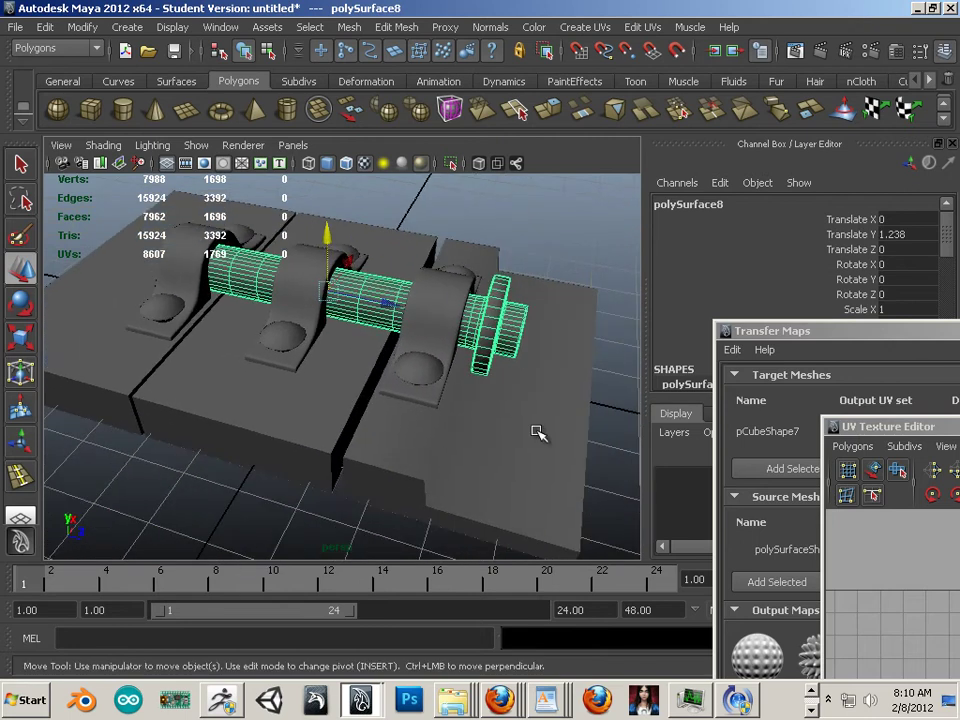
pyautogui.click(531, 430)
pyautogui.click(438, 346)
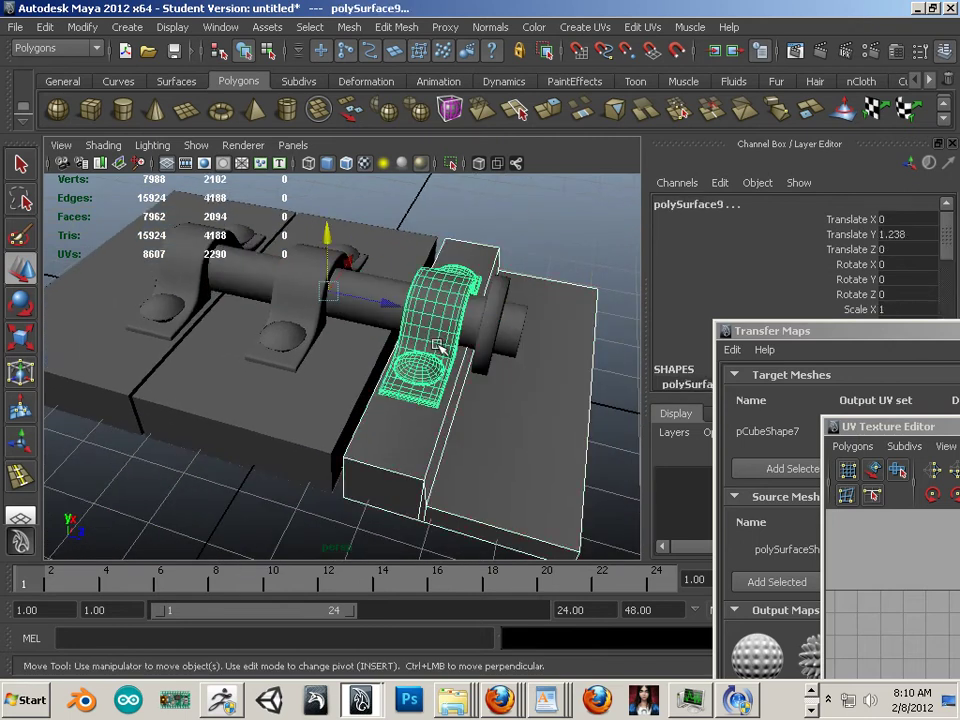
pyautogui.click(488, 338)
pyautogui.click(446, 407)
pyautogui.click(460, 390)
pyautogui.click(478, 372)
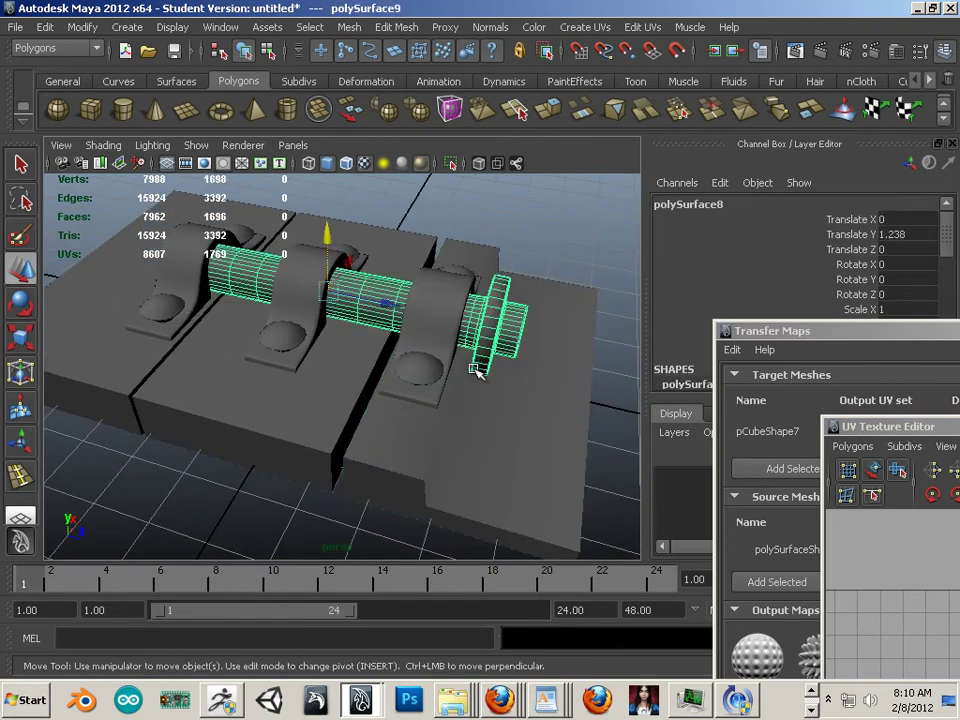
pyautogui.click(416, 376)
pyautogui.click(309, 345)
pyautogui.click(239, 400)
pyautogui.click(163, 325)
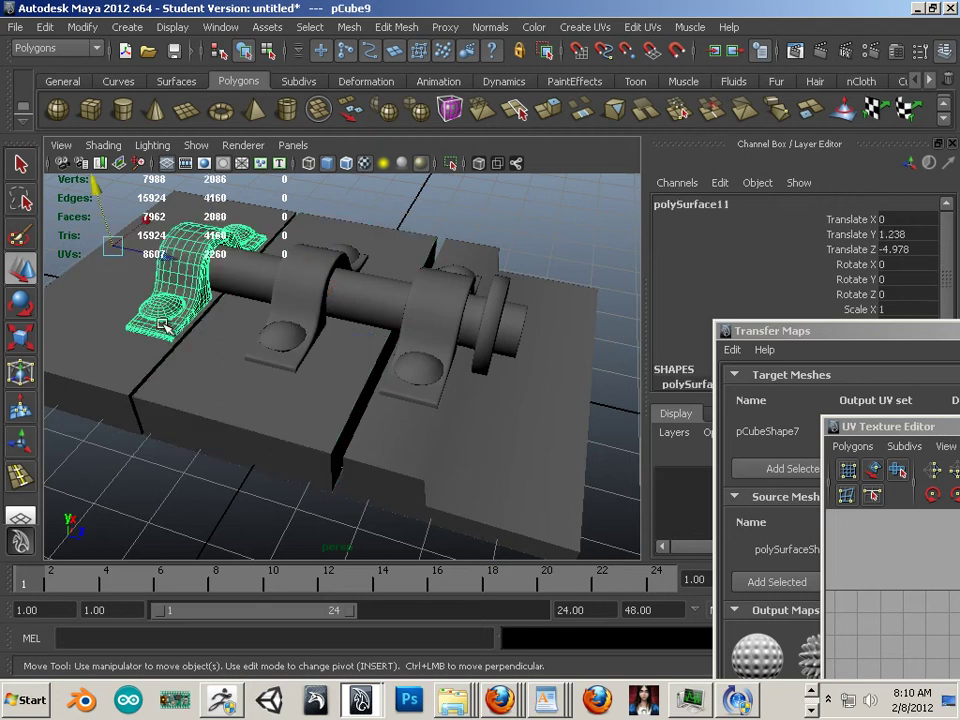
pyautogui.click(112, 316)
pyautogui.keyDown('alt'); pyautogui.moveTo(274, 376); pyautogui.dragTo(155, 322, button='right'); pyautogui.keyUp('alt')
pyautogui.keyDown('alt'); pyautogui.moveTo(155, 322); pyautogui.dragTo(268, 350); pyautogui.keyUp('alt')
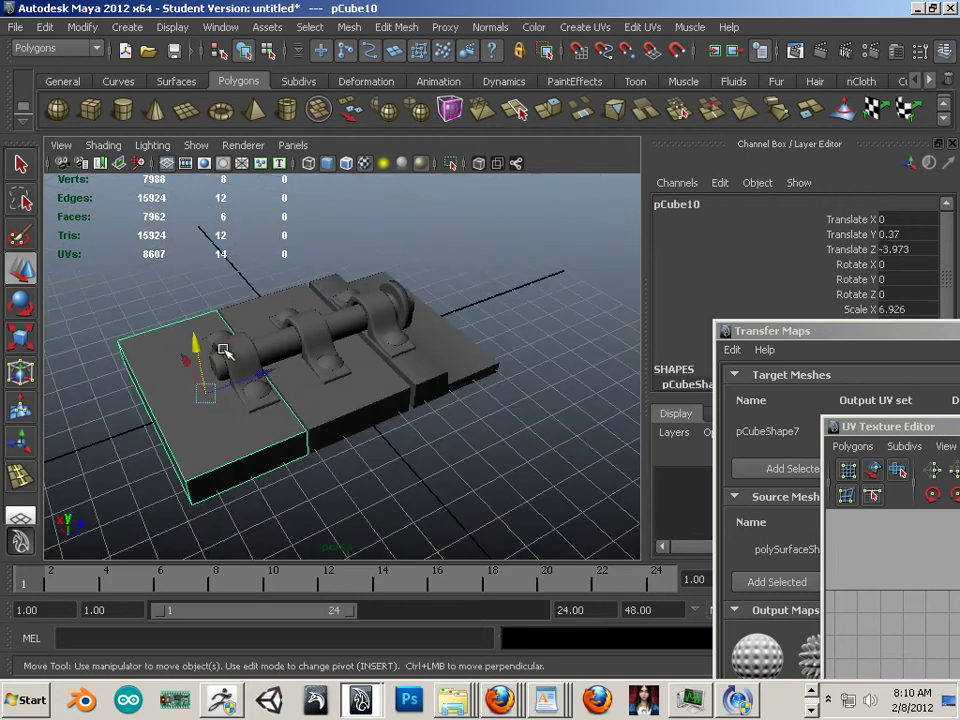
# - Inspect the end strap and the cylindrical shaft of the latch from several sides
pyautogui.click(247, 386)
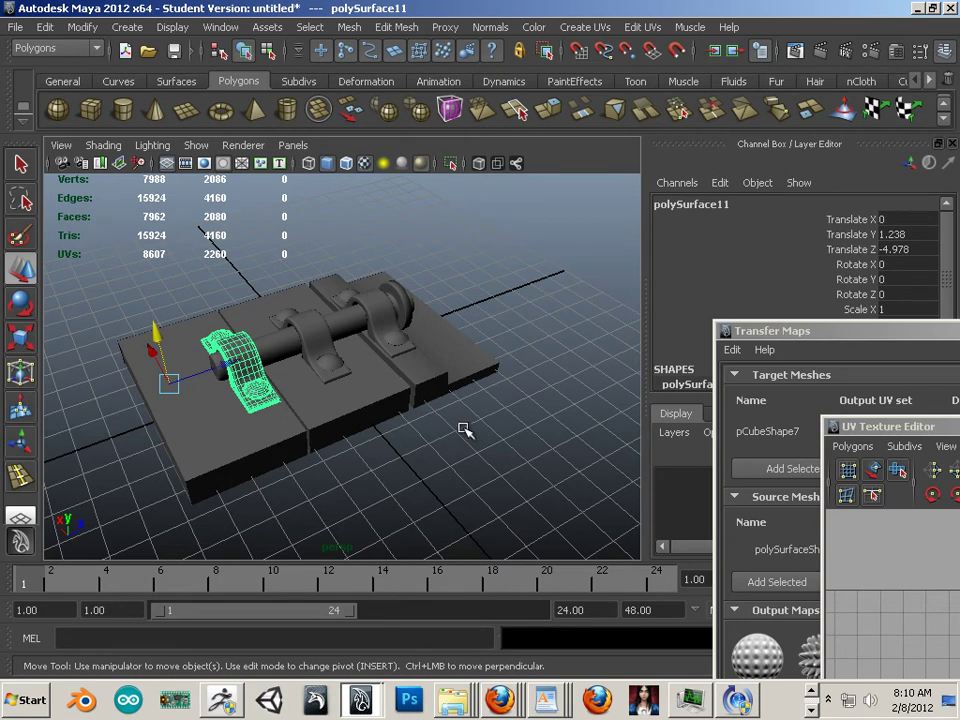
pyautogui.keyDown('alt'); pyautogui.moveTo(463, 428); pyautogui.dragTo(381, 377); pyautogui.keyUp('alt')
pyautogui.scroll(1, 380, 373)
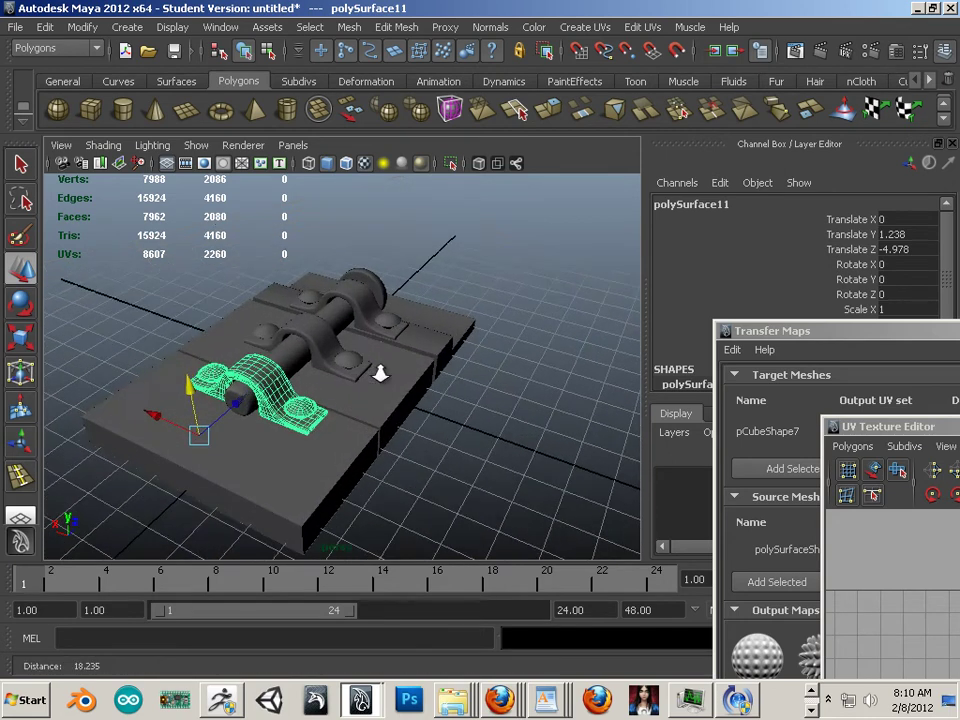
pyautogui.keyDown('alt'); pyautogui.moveTo(380, 373); pyautogui.dragTo(428, 368, button='right'); pyautogui.keyUp('alt')
pyautogui.keyDown('alt'); pyautogui.moveTo(229, 332); pyautogui.dragTo(338, 304); pyautogui.keyUp('alt')
pyautogui.keyDown('alt'); pyautogui.moveTo(338, 304); pyautogui.dragTo(184, 285, button='right'); pyautogui.keyUp('alt')
pyautogui.keyDown('alt'); pyautogui.moveTo(184, 285); pyautogui.dragTo(190, 332); pyautogui.keyUp('alt')
pyautogui.keyDown('alt'); pyautogui.moveTo(190, 332); pyautogui.dragTo(192, 330, button='right'); pyautogui.keyUp('alt')
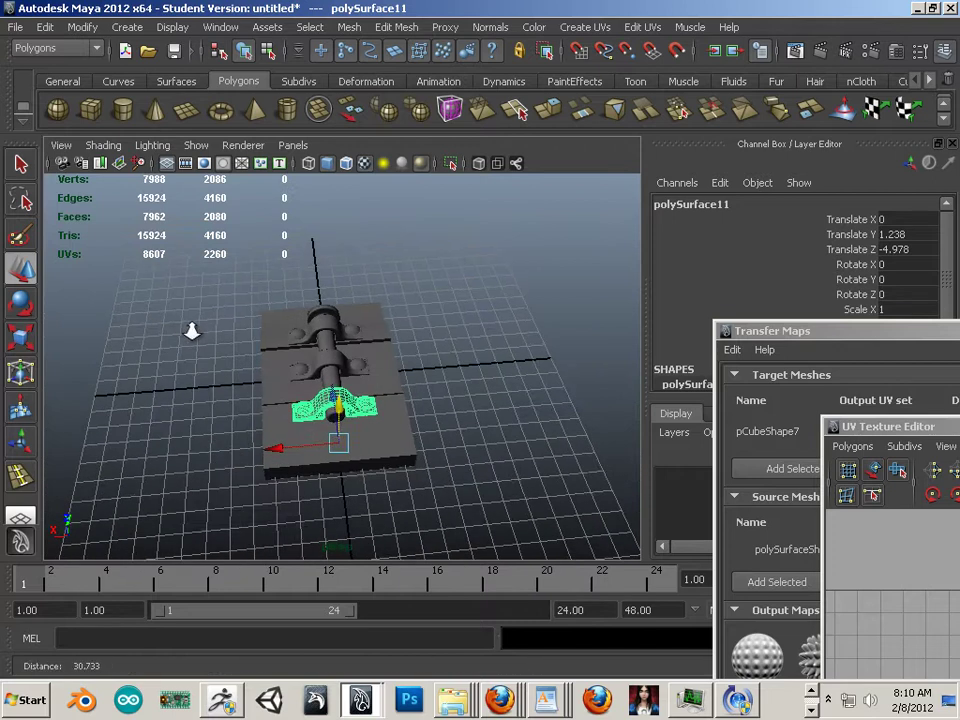
pyautogui.keyDown('alt'); pyautogui.moveTo(240, 345); pyautogui.dragTo(437, 337); pyautogui.keyUp('alt')
pyautogui.keyDown('alt'); pyautogui.moveTo(437, 337); pyautogui.dragTo(447, 350, button='right'); pyautogui.keyUp('alt')
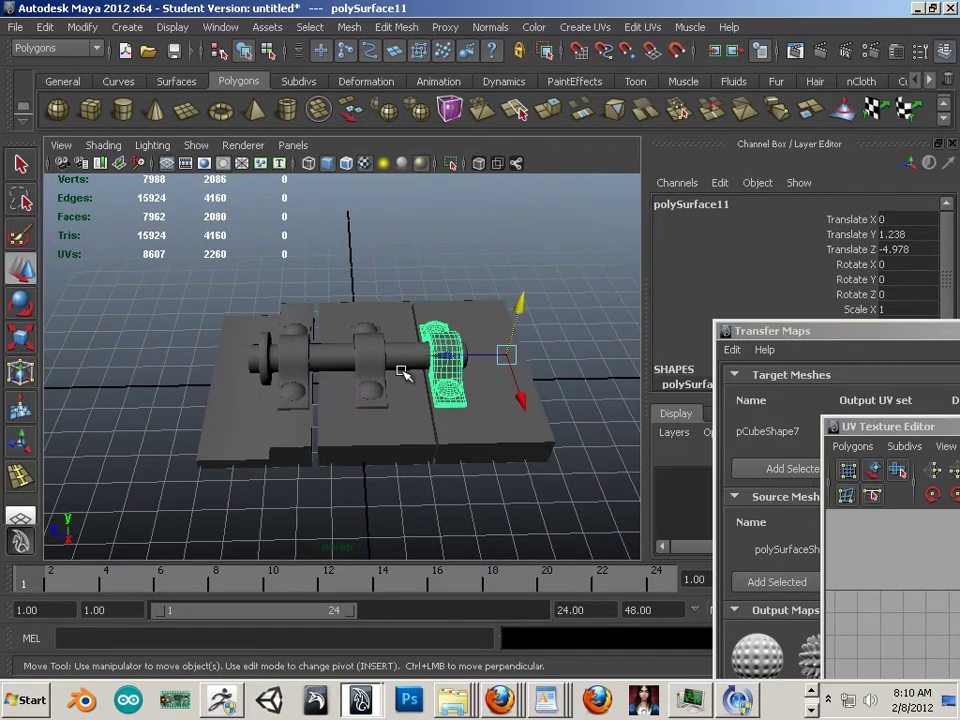
pyautogui.click(404, 358)
pyautogui.moveTo(358, 375); pyautogui.dragTo(246, 326)
pyautogui.click(382, 389)
pyautogui.hotkey('ctrl', 'z')
pyautogui.hotkey('ctrl', 'z')
pyautogui.keyDown('alt'); pyautogui.moveTo(246, 326); pyautogui.dragTo(397, 356, button='right'); pyautogui.keyUp('alt')
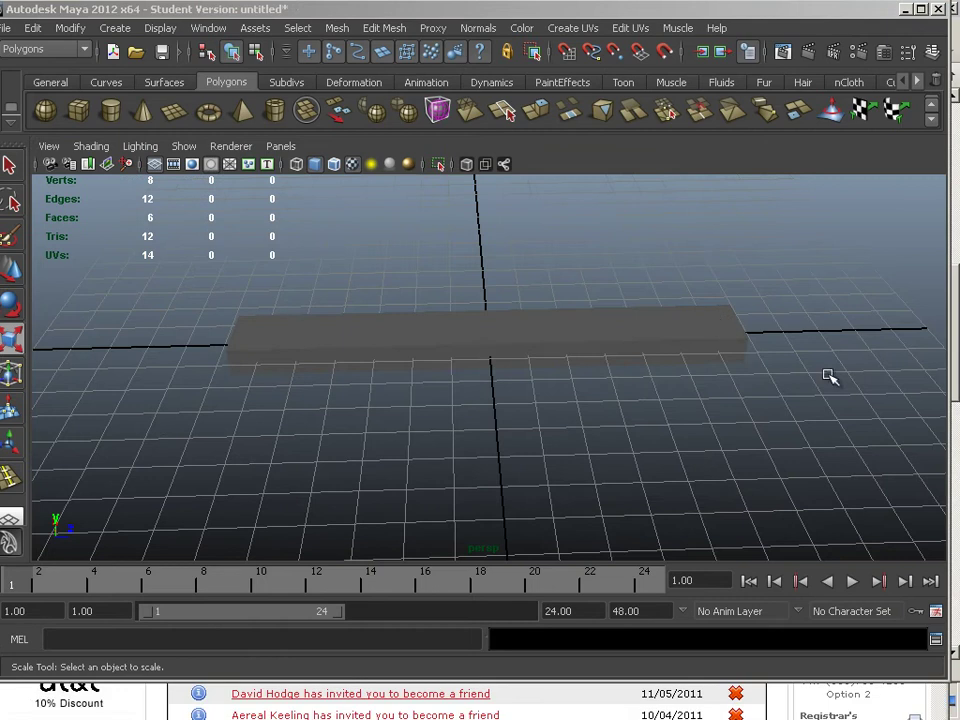
# - Maximize the application window and raise the long plank about 0.5 units along Y above the grid
pyautogui.keyDown('alt'); pyautogui.moveTo(829, 376); pyautogui.dragTo(538, 284); pyautogui.keyUp('alt')
pyautogui.click(921, 9)
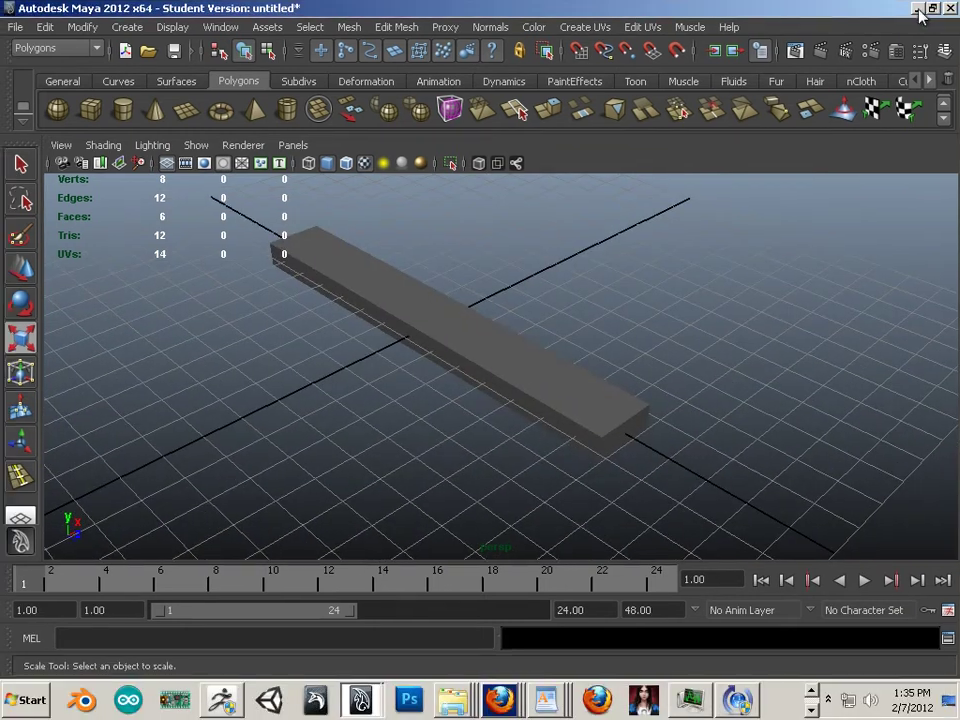
pyautogui.keyDown('alt'); pyautogui.moveTo(757, 309); pyautogui.dragTo(467, 293); pyautogui.keyUp('alt')
pyautogui.press('r')
pyautogui.click(467, 293)
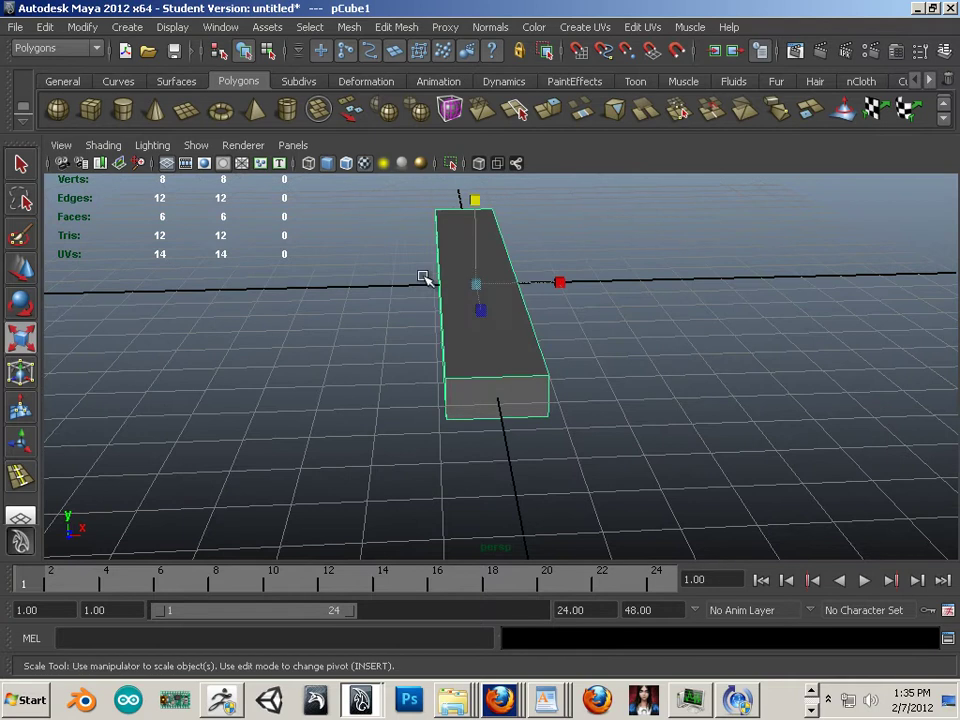
pyautogui.click(25, 271)
pyautogui.moveTo(481, 229); pyautogui.dragTo(480, 204)
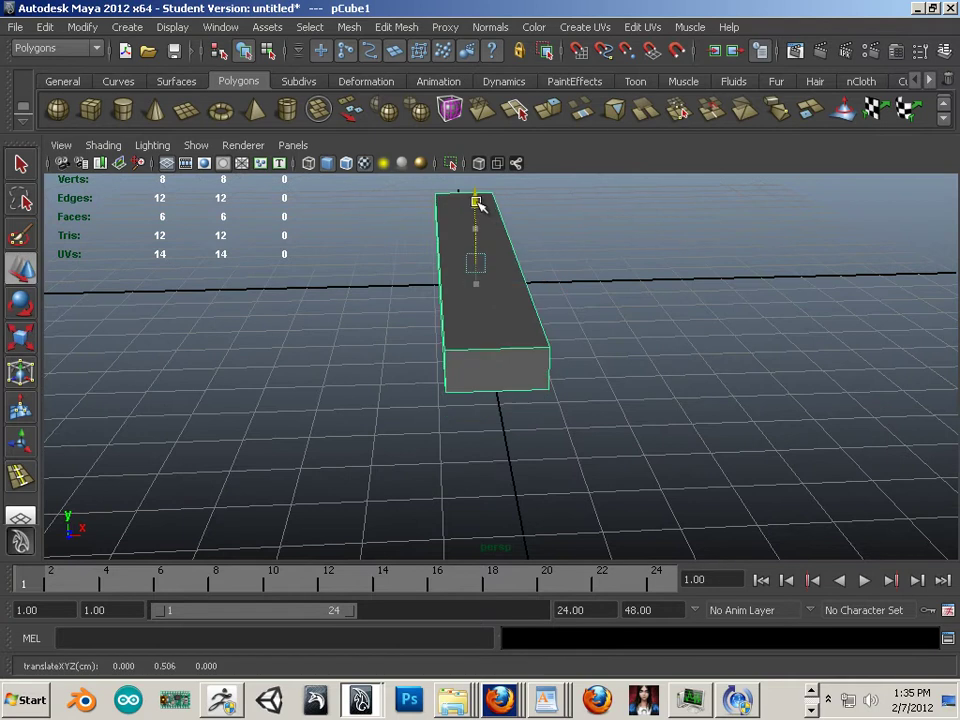
# - Create a polygon cube and move it along X out from under the long plank
pyautogui.keyDown('alt'); pyautogui.moveTo(664, 334); pyautogui.dragTo(585, 403); pyautogui.keyUp('alt')
pyautogui.moveTo(585, 403)
pyautogui.keyDown('alt'); pyautogui.mouseDown(button='right')
pyautogui.moveTo(602, 405)
pyautogui.moveTo(592, 392)
pyautogui.mouseUp(button='right'); pyautogui.keyUp('alt')
pyautogui.keyDown('alt'); pyautogui.moveTo(535, 370); pyautogui.dragTo(618, 301); pyautogui.keyUp('alt')
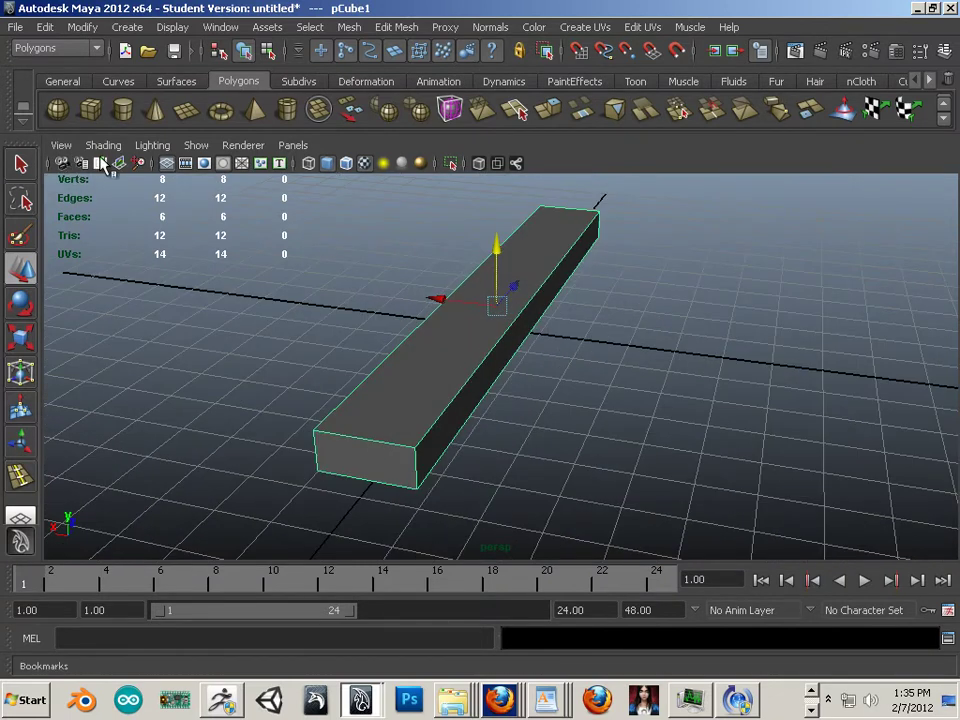
pyautogui.click(90, 108)
pyautogui.moveTo(446, 323); pyautogui.dragTo(540, 341)
pyautogui.keyDown('alt'); pyautogui.moveTo(527, 368); pyautogui.dragTo(579, 409); pyautogui.keyUp('alt')
pyautogui.keyDown('alt'); pyautogui.moveTo(579, 409); pyautogui.dragTo(462, 428, button='middle'); pyautogui.keyUp('alt')
pyautogui.keyDown('alt'); pyautogui.moveTo(440, 428); pyautogui.dragTo(466, 400); pyautogui.keyUp('alt')
pyautogui.keyDown('alt'); pyautogui.moveTo(466, 400); pyautogui.dragTo(531, 424, button='right'); pyautogui.keyUp('alt')
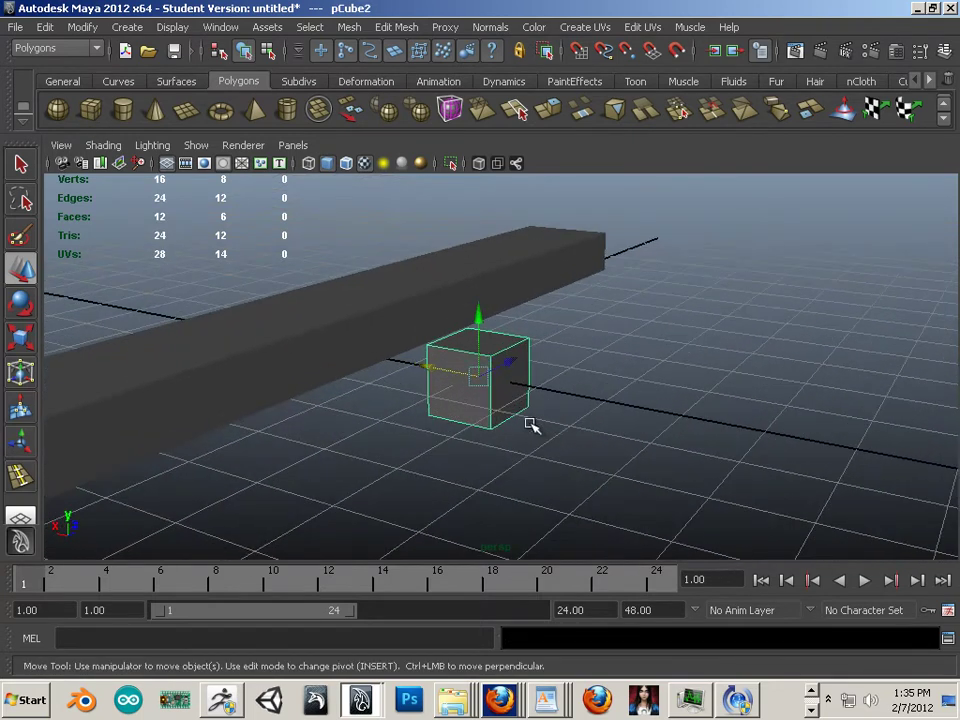
pyautogui.keyDown('alt'); pyautogui.moveTo(486, 454); pyautogui.dragTo(484, 437); pyautogui.keyUp('alt')
pyautogui.keyDown('alt'); pyautogui.moveTo(500, 442); pyautogui.dragTo(716, 520, button='right'); pyautogui.keyUp('alt')
pyautogui.keyDown('alt'); pyautogui.moveTo(525, 431); pyautogui.dragTo(516, 432); pyautogui.keyUp('alt')
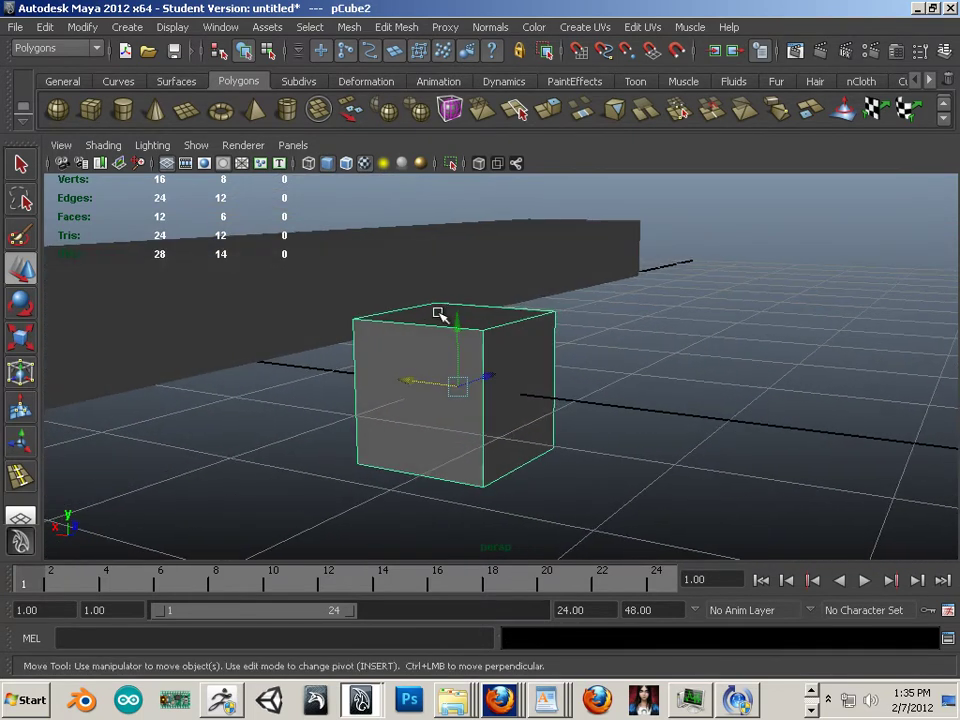
# - Extrude the cube's top face straight up by roughly the cube's own height
pyautogui.keyDown('alt'); pyautogui.moveTo(439, 315); pyautogui.dragTo(456, 343); pyautogui.keyUp('alt')
pyautogui.moveTo(456, 343); pyautogui.dragTo(456, 386, button='right')
pyautogui.click(435, 340)
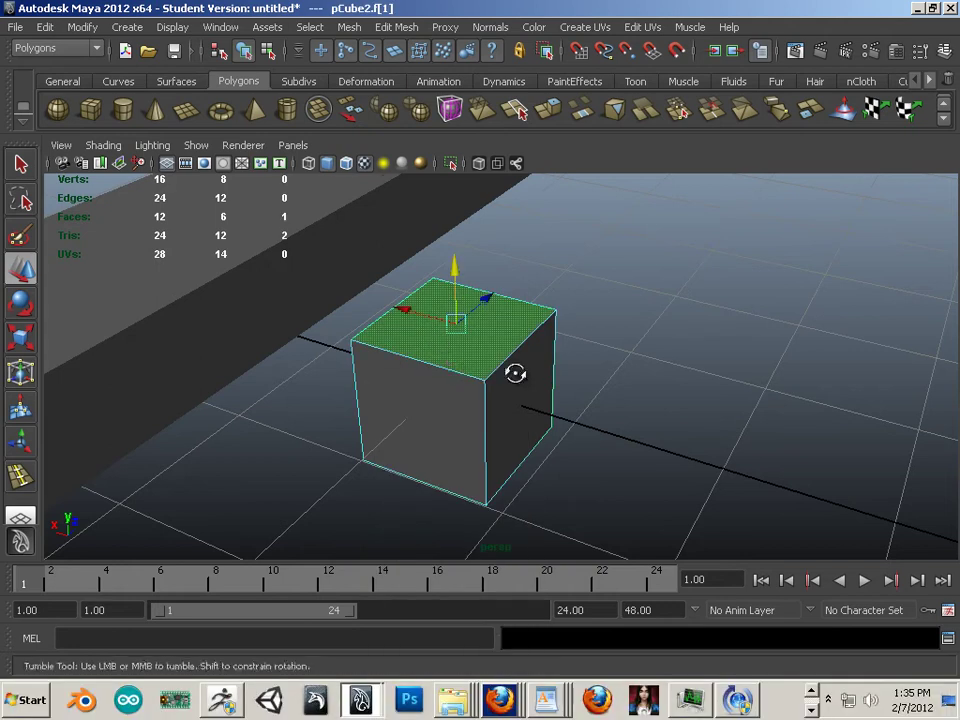
pyautogui.keyDown('alt'); pyautogui.moveTo(512, 373); pyautogui.dragTo(519, 242); pyautogui.keyUp('alt')
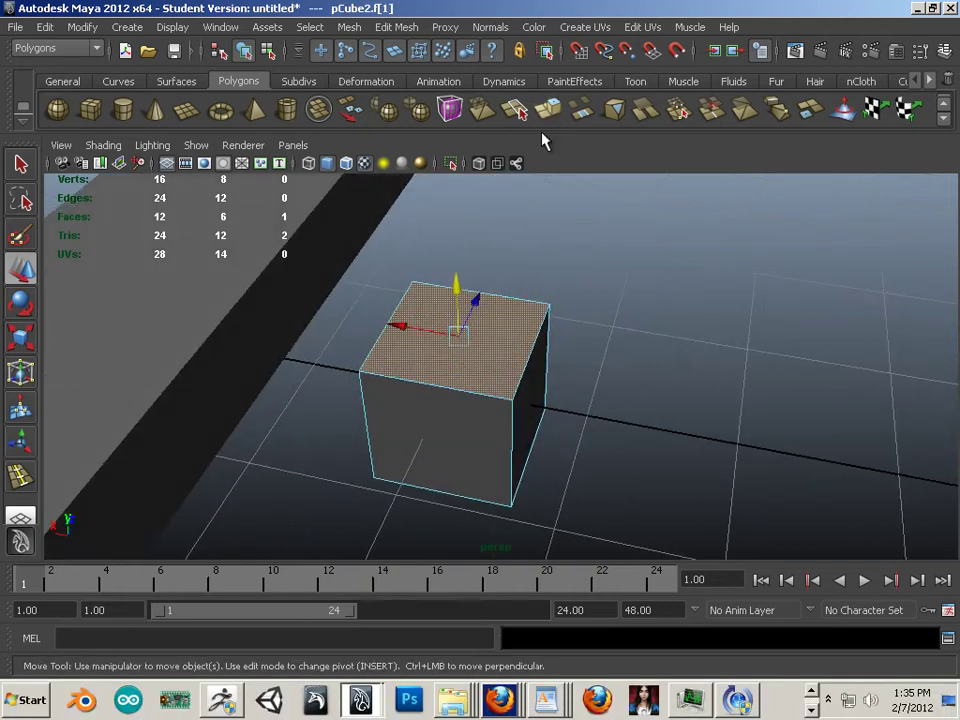
pyautogui.hotkey('ctrl', 'e')
pyautogui.moveTo(456, 250); pyautogui.dragTo(458, 154)
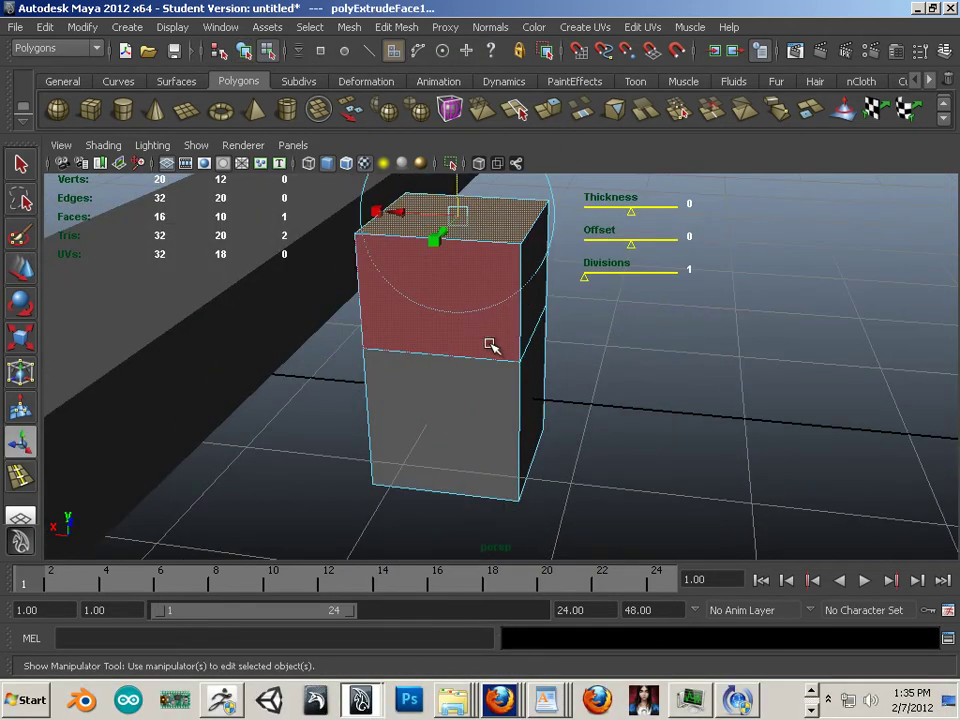
# - Insert an edge loop around the middle of the extruded upper section and scale it outward into a wide rim
pyautogui.click(396, 27)
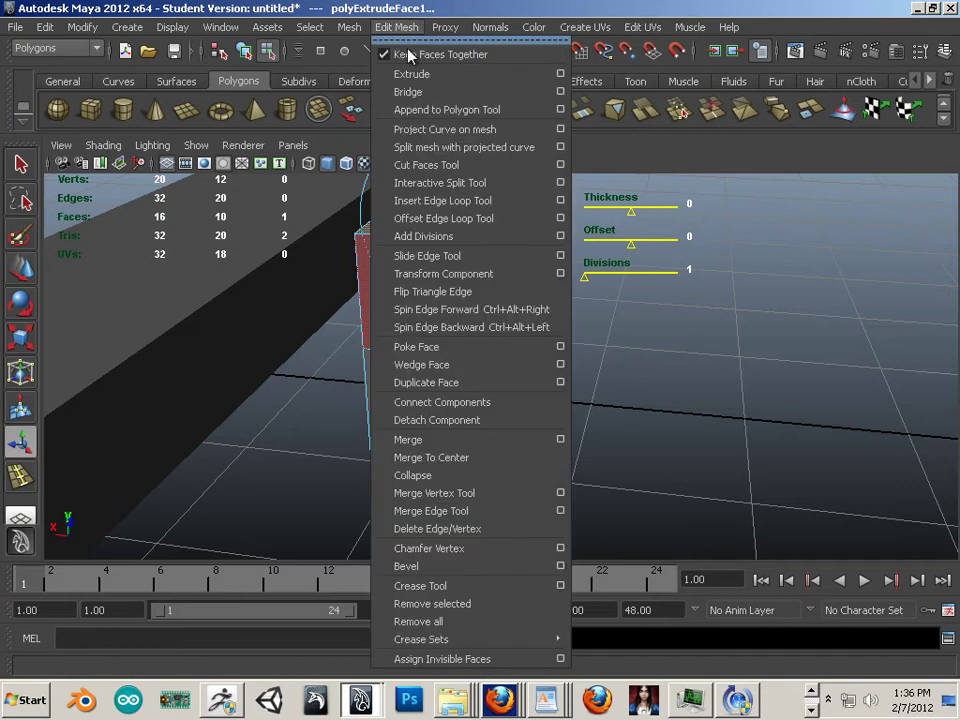
pyautogui.click(446, 204)
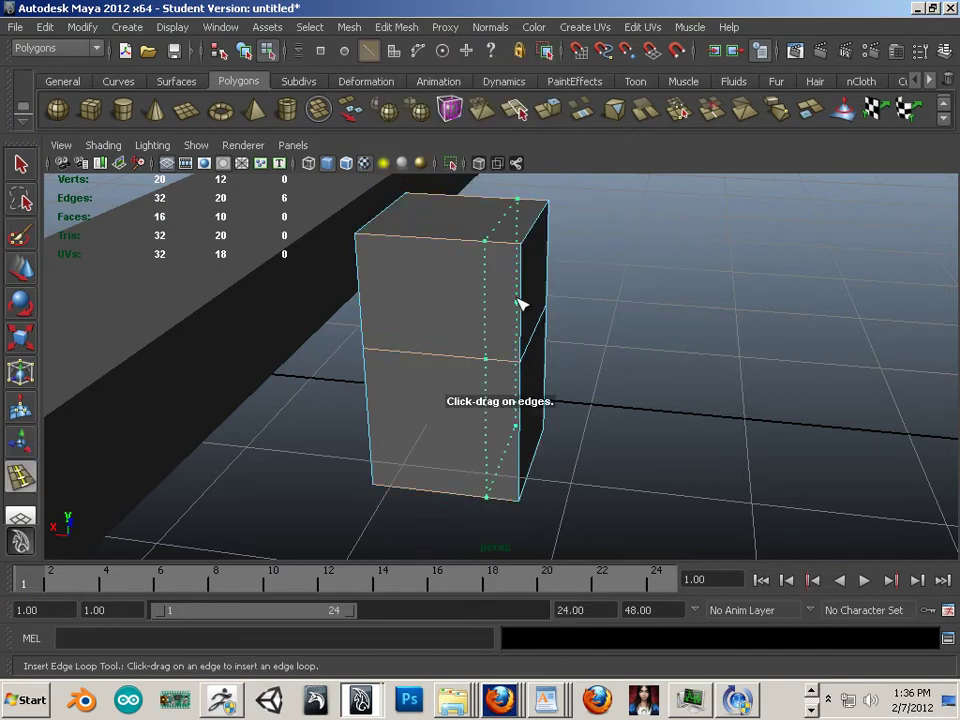
pyautogui.moveTo(518, 299); pyautogui.dragTo(522, 295)
pyautogui.hotkey('ctrl', 'z')
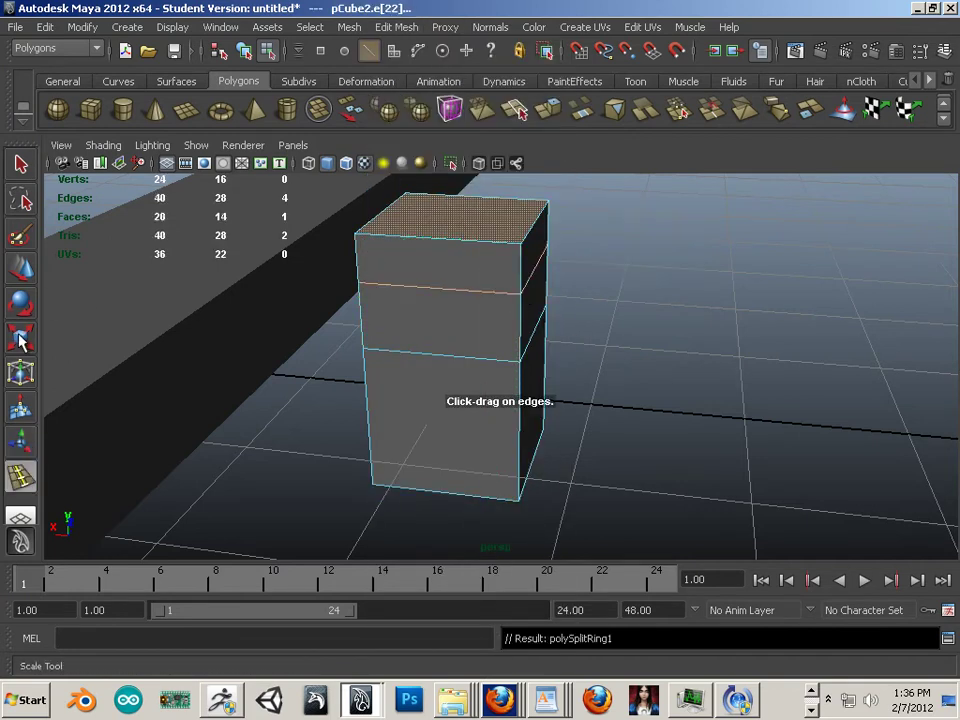
pyautogui.click(20, 340)
pyautogui.moveTo(459, 266); pyautogui.dragTo(500, 255)
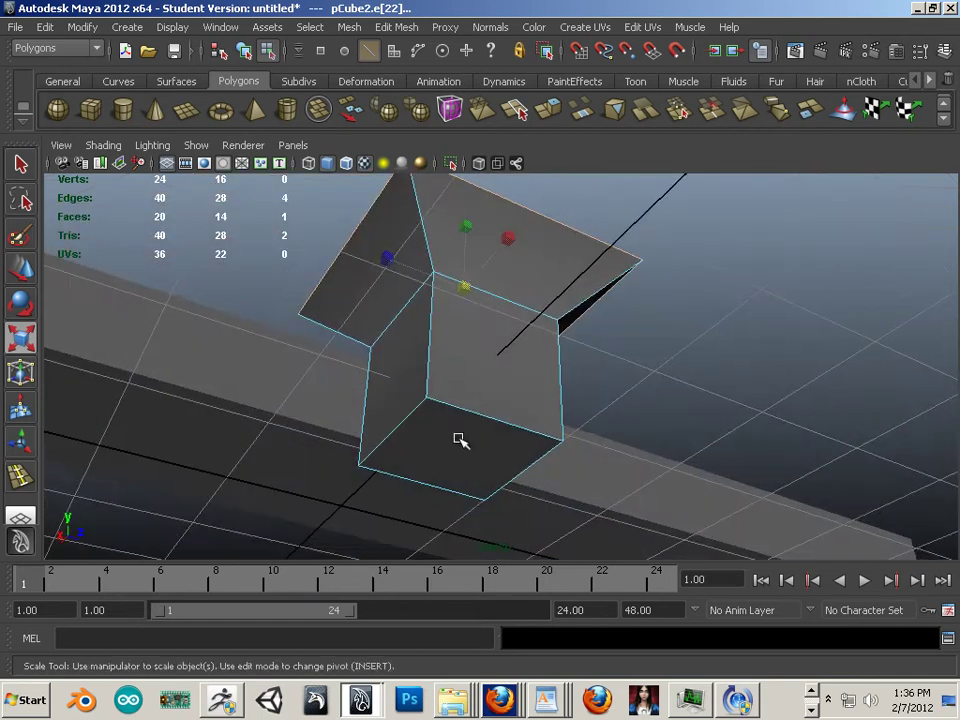
# - Extrude the bottom face and the top face of the reshaped cube in place
pyautogui.moveTo(460, 360); pyautogui.dragTo(471, 413, button='right')
pyautogui.click(469, 425)
pyautogui.keyDown('alt'); pyautogui.moveTo(469, 399); pyautogui.dragTo(473, 437); pyautogui.keyUp('alt')
pyautogui.click(549, 106)
pyautogui.click(508, 245)
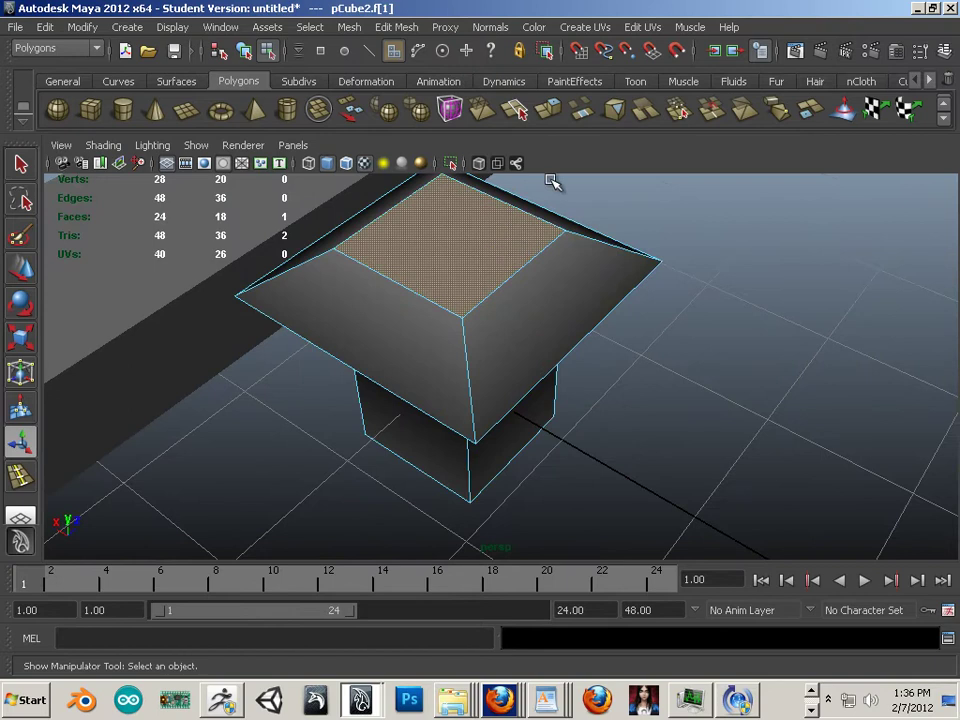
pyautogui.click(551, 107)
pyautogui.keyDown('alt'); pyautogui.moveTo(548, 300); pyautogui.dragTo(510, 275); pyautogui.keyUp('alt')
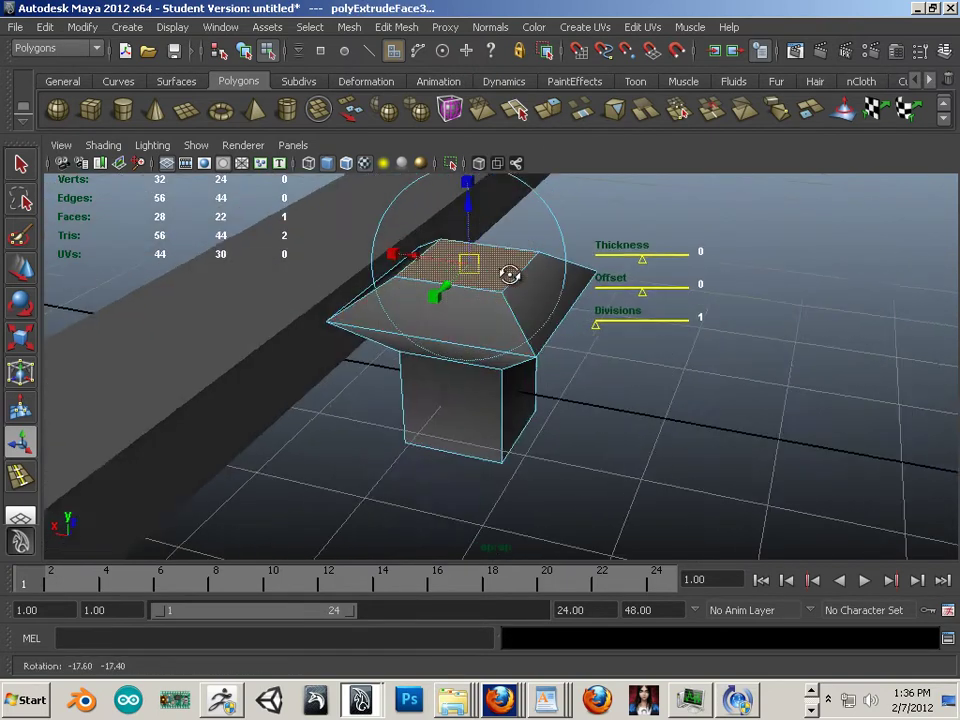
# - Return the reshaped cube to object selection and turn on its smooth mesh preview
pyautogui.moveTo(450, 326); pyautogui.dragTo(514, 302, button='right')
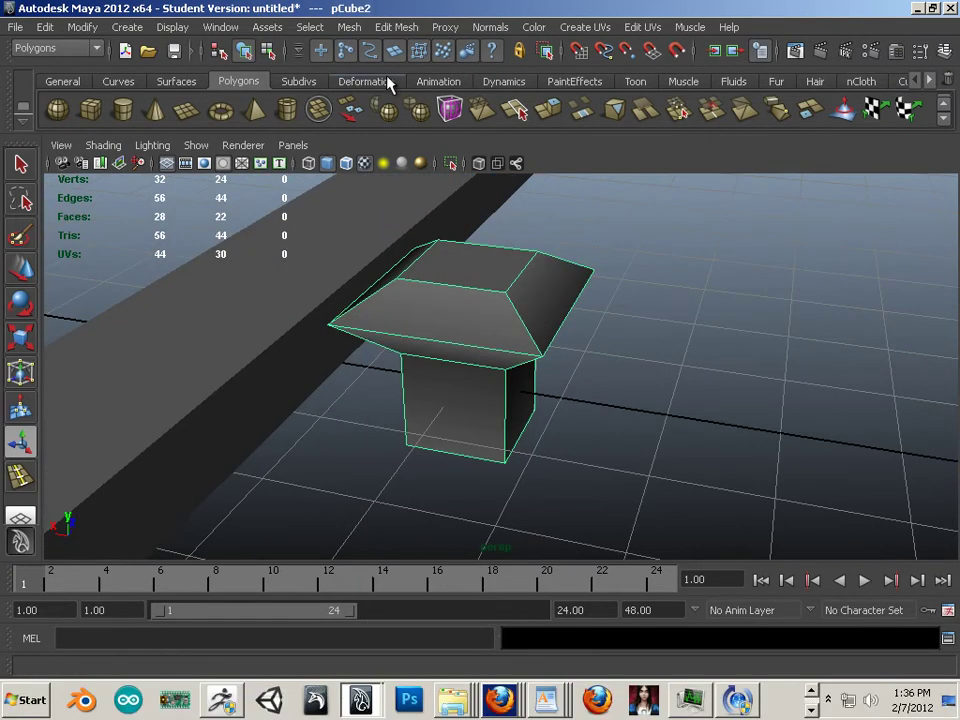
pyautogui.press('3')
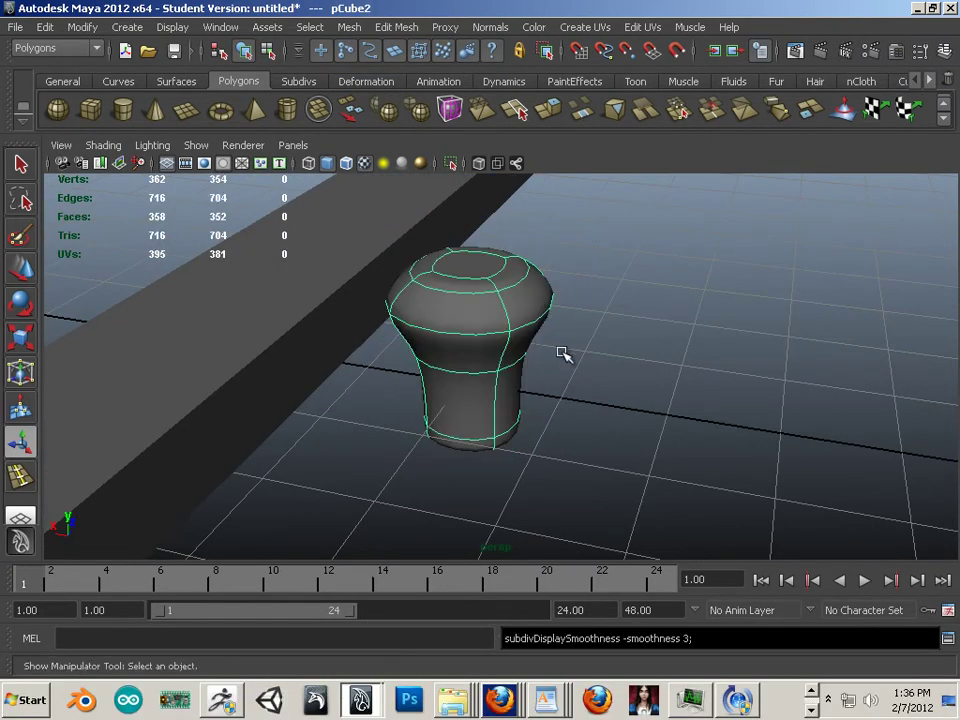
pyautogui.keyDown('alt'); pyautogui.moveTo(603, 424); pyautogui.dragTo(581, 369); pyautogui.keyUp('alt')
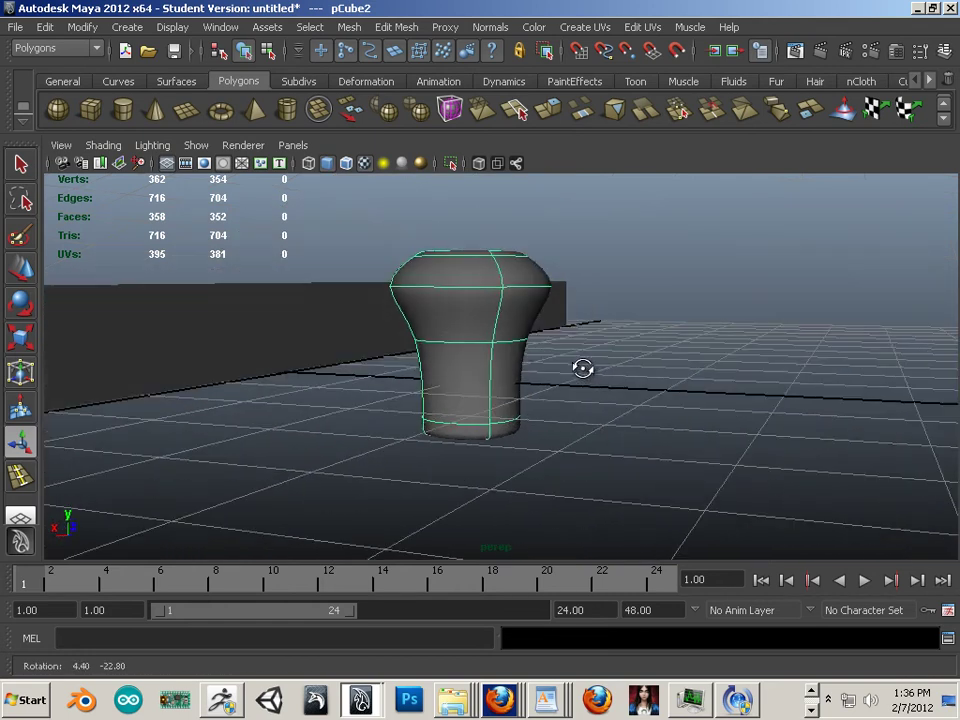
# - Scale the edge loops below the head and at the base inward to narrow the stem
pyautogui.moveTo(519, 347); pyautogui.dragTo(514, 304, button='right')
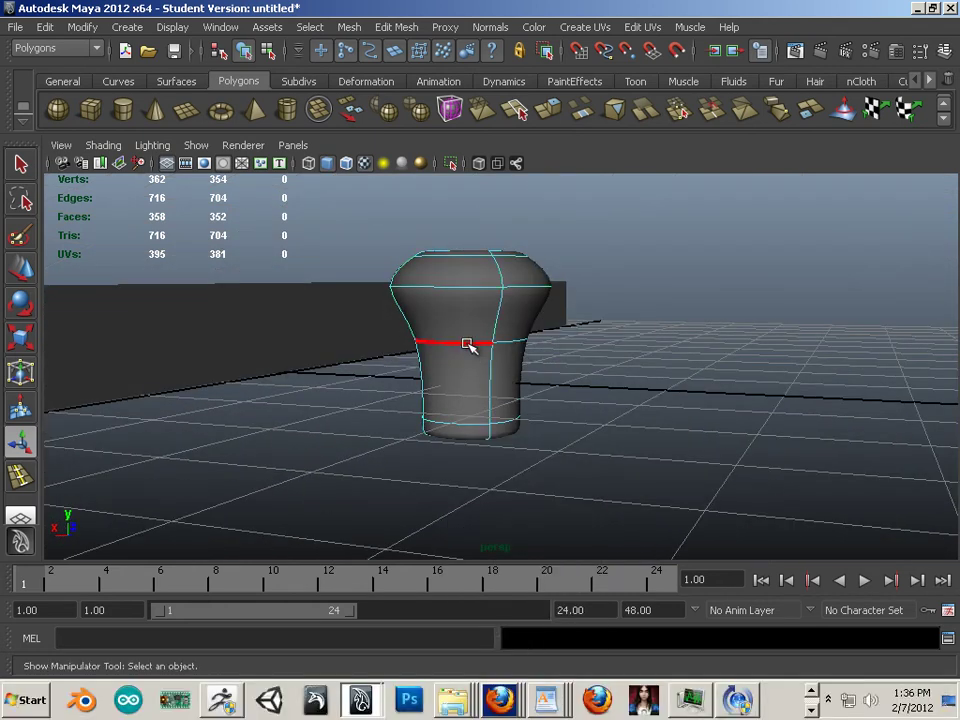
pyautogui.click(467, 343)
pyautogui.click(20, 337)
pyautogui.moveTo(470, 331); pyautogui.dragTo(447, 338)
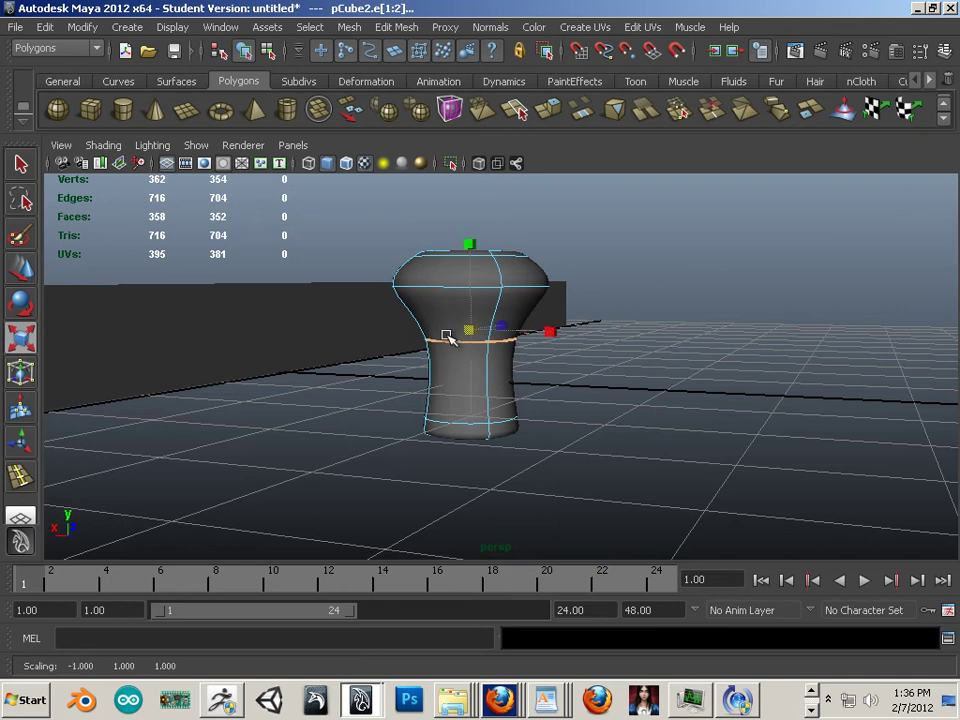
pyautogui.click(444, 422)
pyautogui.moveTo(475, 437); pyautogui.dragTo(465, 435)
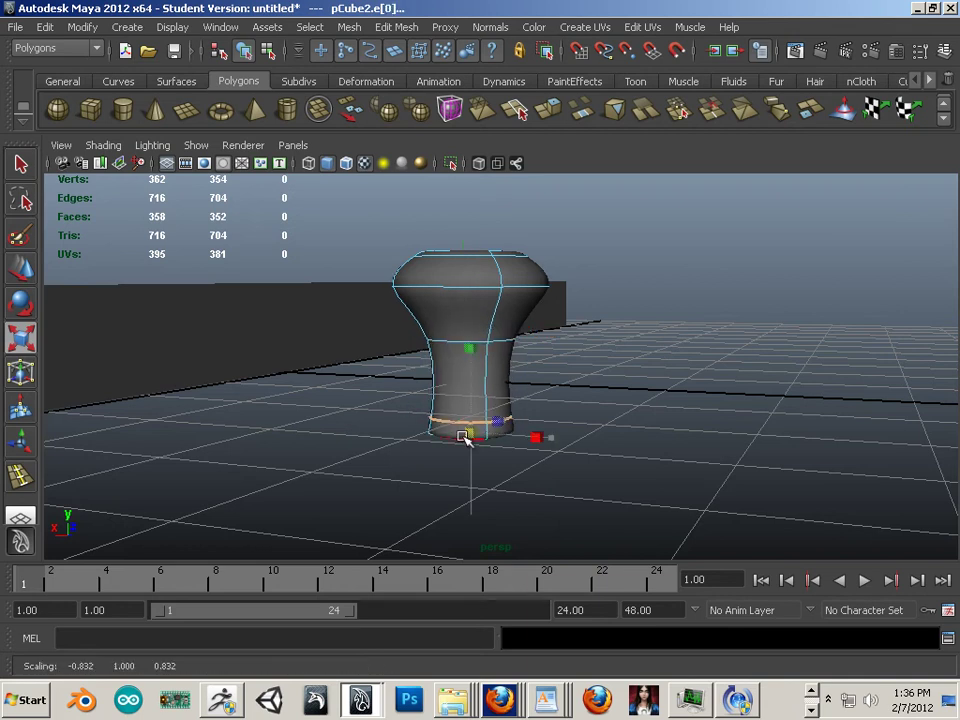
# - Select the edge loops around the flat top of the head with the Scale tool active
pyautogui.keyDown('alt'); pyautogui.moveTo(551, 388); pyautogui.dragTo(521, 407); pyautogui.keyUp('alt')
pyautogui.keyDown('alt'); pyautogui.moveTo(521, 407); pyautogui.dragTo(581, 401, button='right'); pyautogui.keyUp('alt')
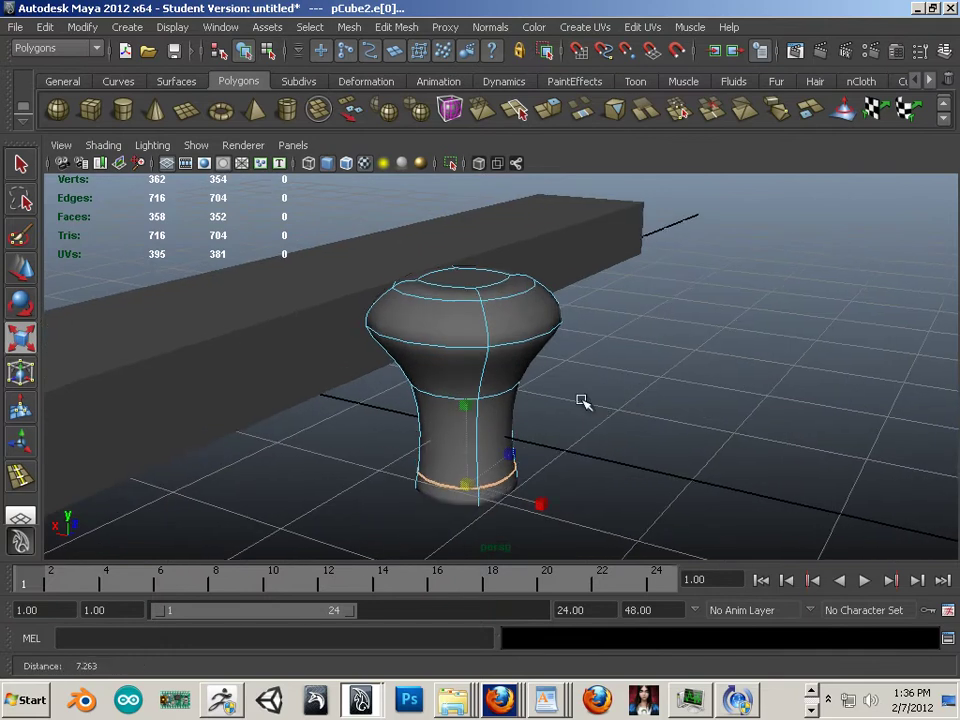
pyautogui.click(500, 300)
pyautogui.click(500, 298)
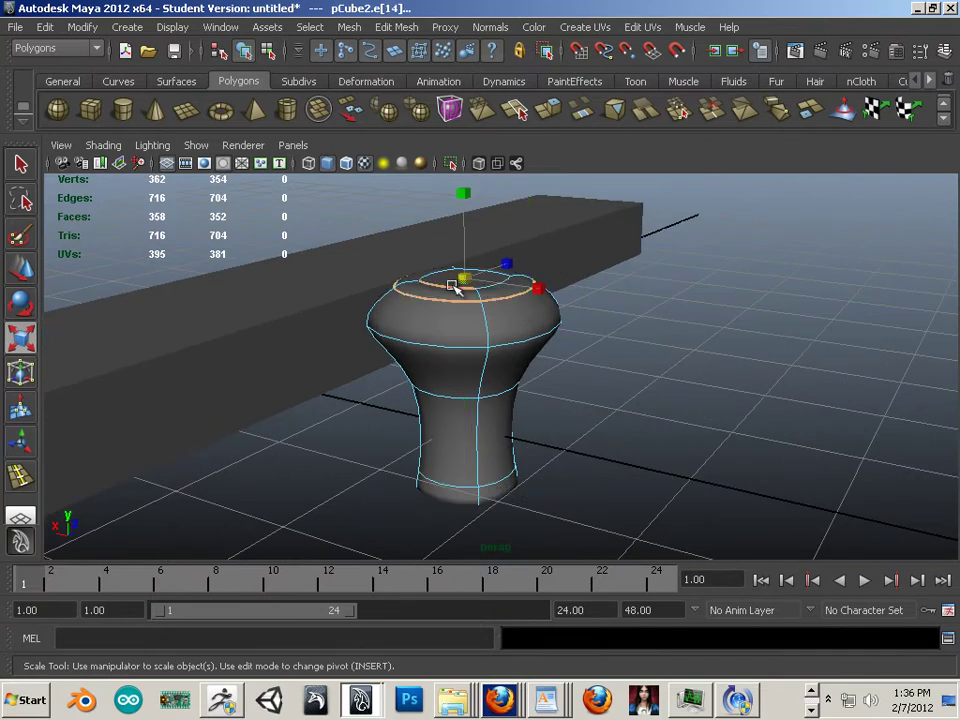
pyautogui.keyDown('alt'); pyautogui.moveTo(507, 310); pyautogui.dragTo(566, 349); pyautogui.keyUp('alt')
pyautogui.click(459, 192)
# - Insert an edge loop just outside the flat top of the bolt's head and preview the bolt smoothed
pyautogui.press('1')
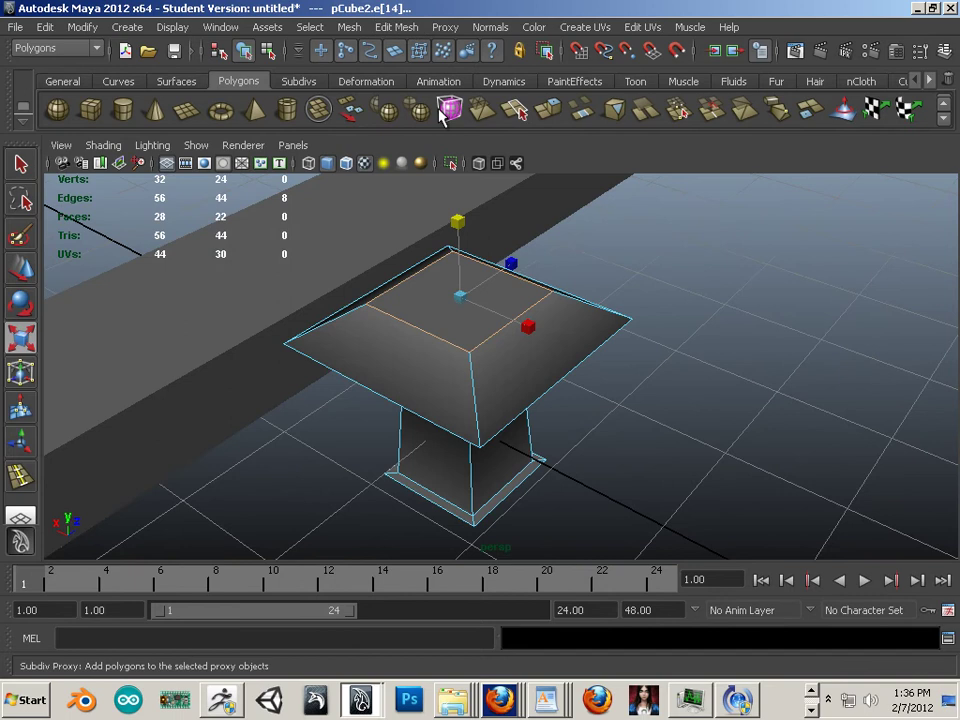
pyautogui.click(394, 27)
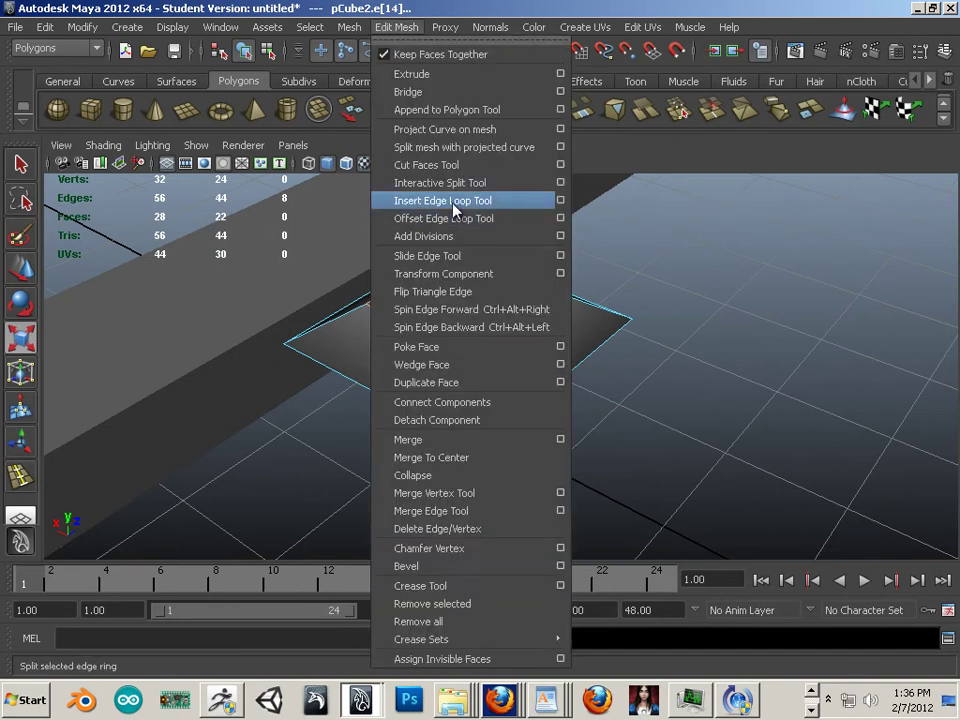
pyautogui.click(442, 200)
pyautogui.moveTo(472, 372); pyautogui.dragTo(478, 372)
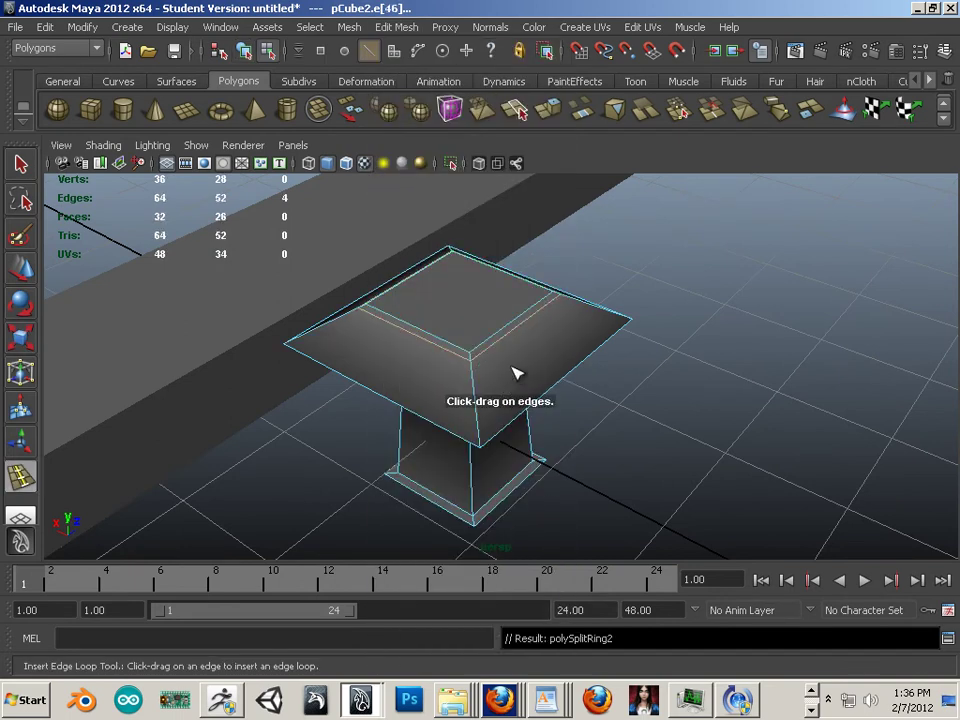
pyautogui.press('3')
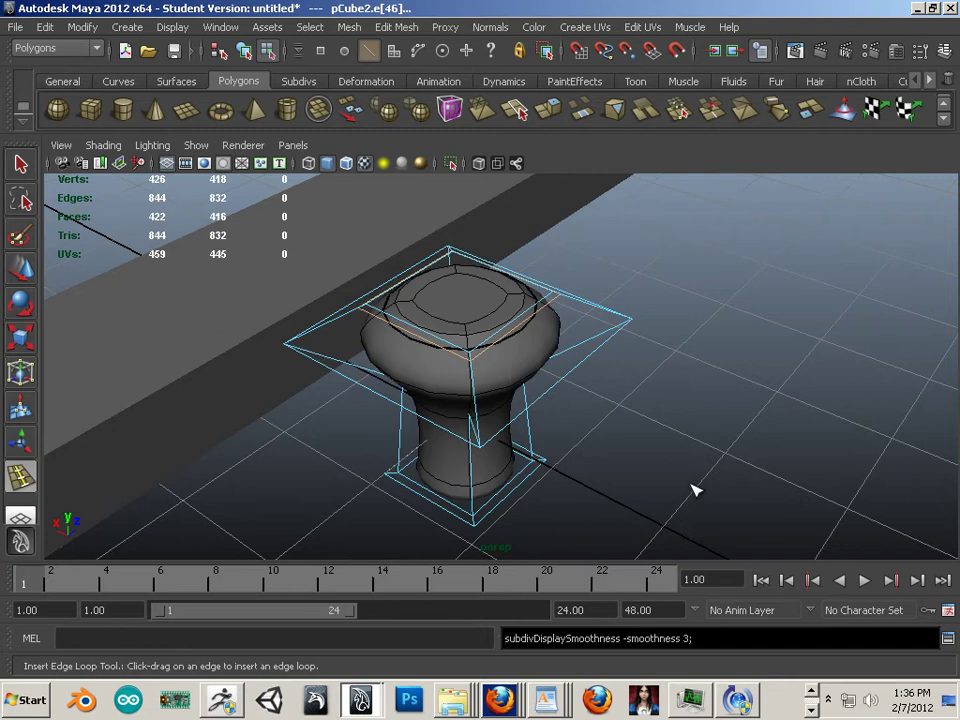
pyautogui.keyDown('alt'); pyautogui.moveTo(695, 490); pyautogui.dragTo(607, 420); pyautogui.keyUp('alt')
# - Insert an edge loop just below the widest rim of the bolt's head and turn the smooth preview back on
pyautogui.press('1')
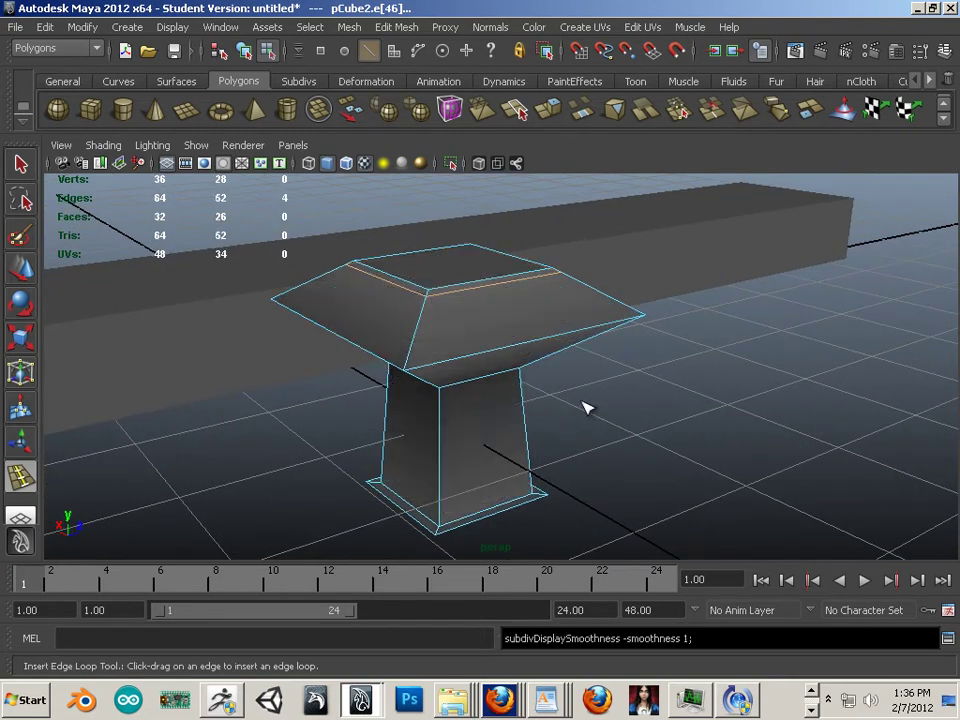
pyautogui.keyDown('alt'); pyautogui.moveTo(450, 392); pyautogui.dragTo(430, 396); pyautogui.keyUp('alt')
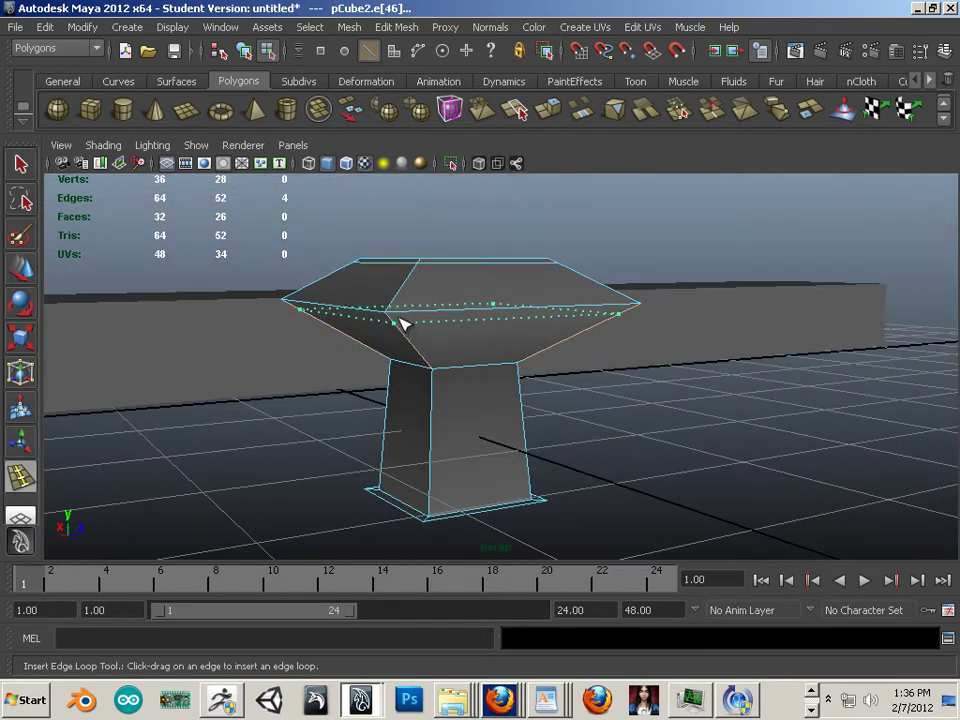
pyautogui.moveTo(402, 323); pyautogui.dragTo(401, 321)
pyautogui.press('1')
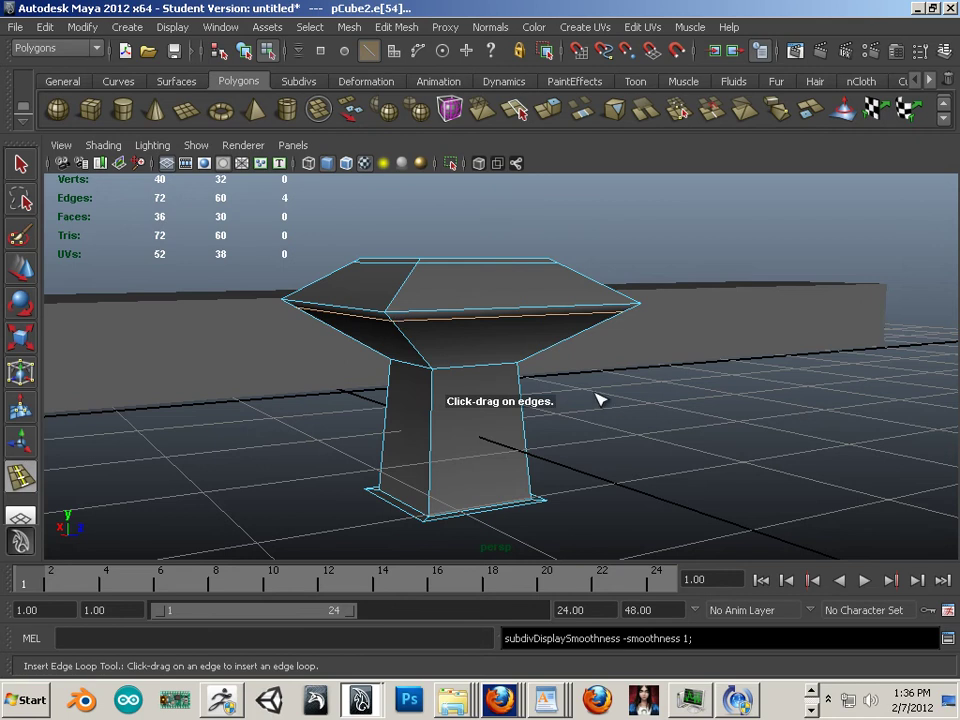
pyautogui.press('3')
pyautogui.keyDown('alt'); pyautogui.moveTo(696, 435); pyautogui.dragTo(478, 360); pyautogui.keyUp('alt')
# - Return the bolt to object selection and scale it uniformly to about 0.515
pyautogui.click(12, 279)
pyautogui.scroll(-3, 486, 398)
pyautogui.moveTo(478, 360); pyautogui.dragTo(516, 335, button='right')
pyautogui.click(475, 331)
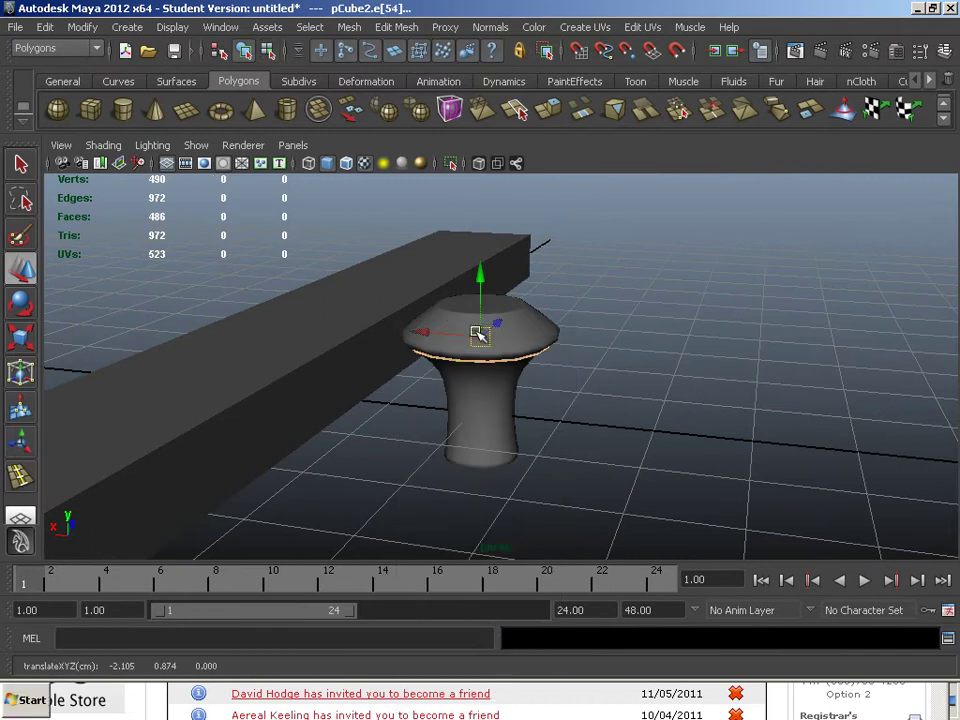
pyautogui.press('F8')
pyautogui.press('r')
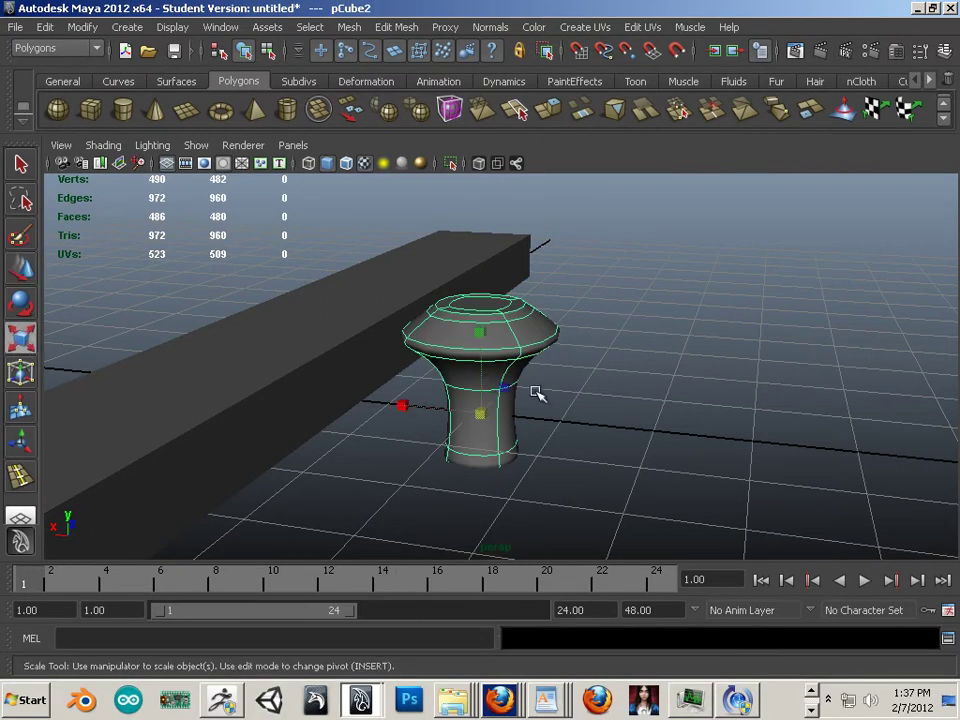
pyautogui.moveTo(481, 414); pyautogui.dragTo(309, 347)
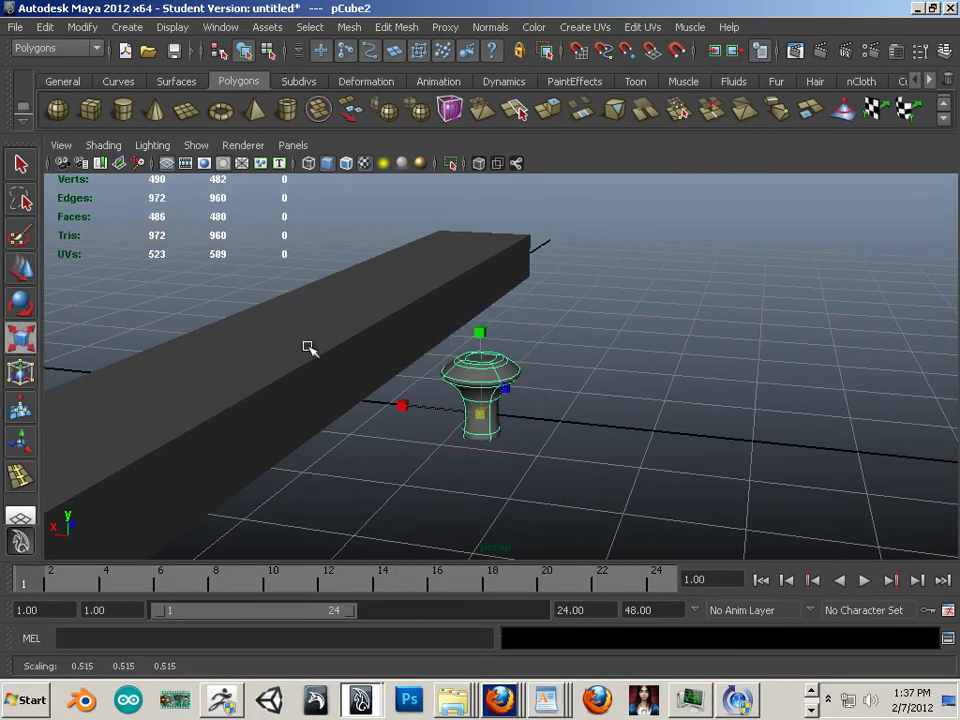
# - Move the bolt over the plank and raise it until its head sits on the plank's top face
pyautogui.click(22, 270)
pyautogui.moveTo(420, 405); pyautogui.dragTo(266, 376)
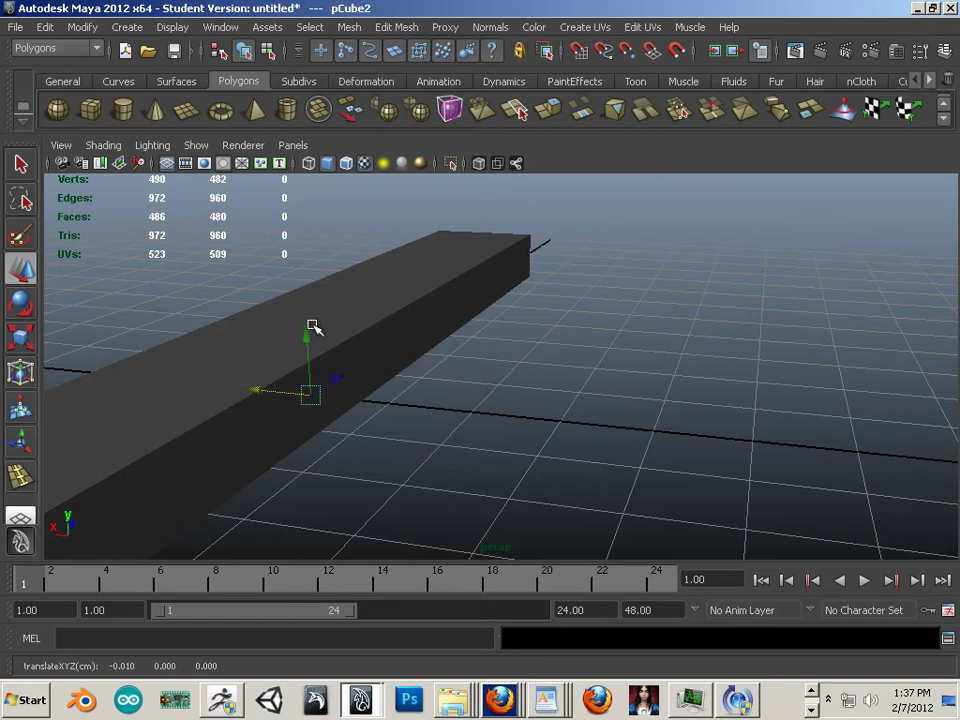
pyautogui.moveTo(313, 327); pyautogui.dragTo(318, 282)
pyautogui.keyDown('alt'); pyautogui.moveTo(318, 282); pyautogui.dragTo(392, 336); pyautogui.keyUp('alt')
# - Scale the bolt down further and position it at a corner of the plank's end
pyautogui.keyDown('alt'); pyautogui.moveTo(444, 382); pyautogui.dragTo(750, 414); pyautogui.keyUp('alt')
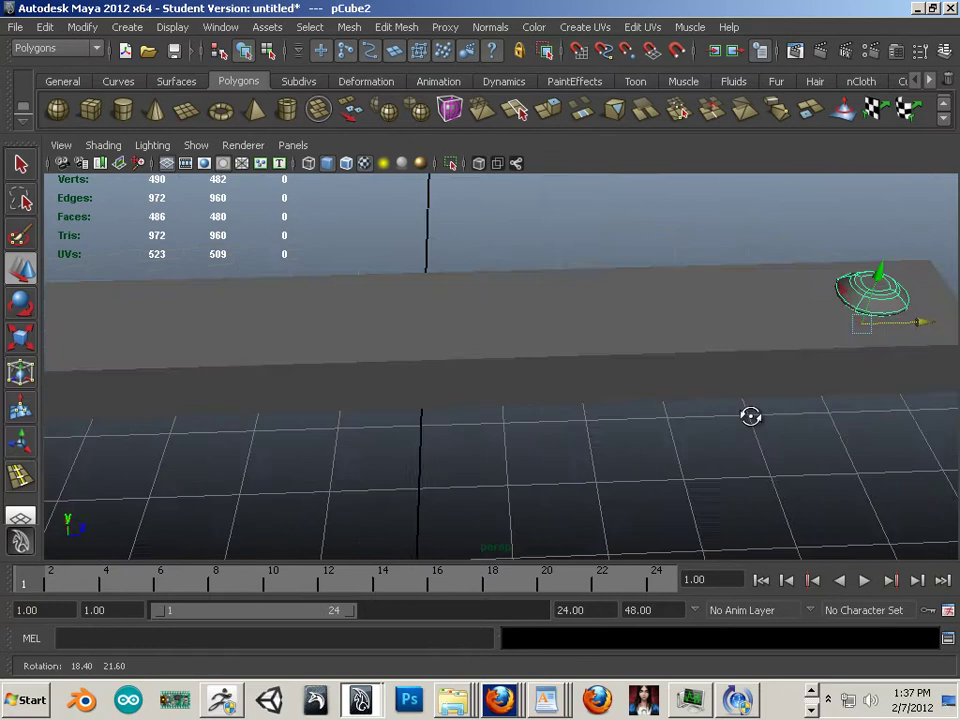
pyautogui.keyDown('alt'); pyautogui.moveTo(750, 414); pyautogui.dragTo(707, 407, button='right'); pyautogui.keyUp('alt')
pyautogui.press('r')
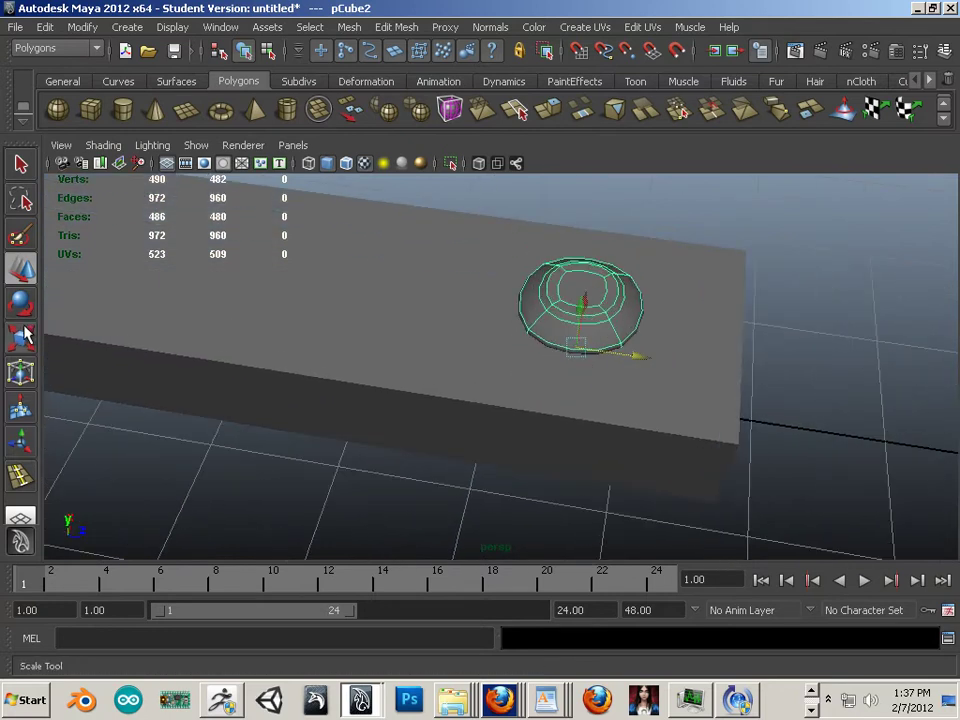
pyautogui.moveTo(561, 342); pyautogui.dragTo(508, 339)
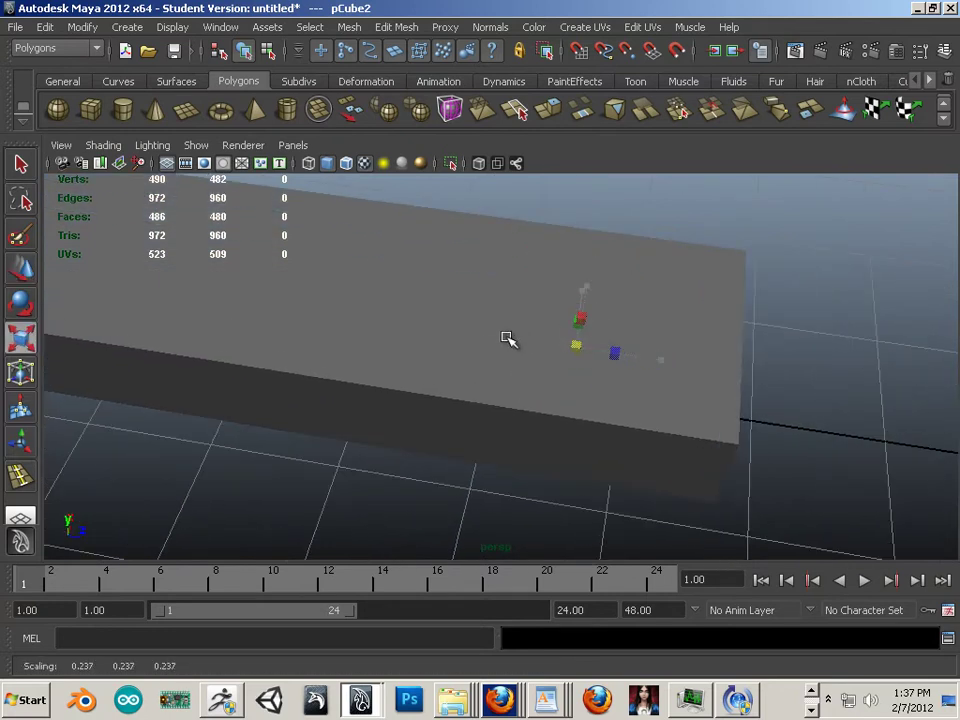
pyautogui.click(20, 268)
pyautogui.keyDown('alt'); pyautogui.moveTo(454, 270); pyautogui.dragTo(590, 310); pyautogui.keyUp('alt')
pyautogui.moveTo(665, 390); pyautogui.dragTo(778, 484)
# - Duplicate the bolt so that the two bolts sit side by side at the same end of the plank
pyautogui.hotkey('ctrl', 'd')
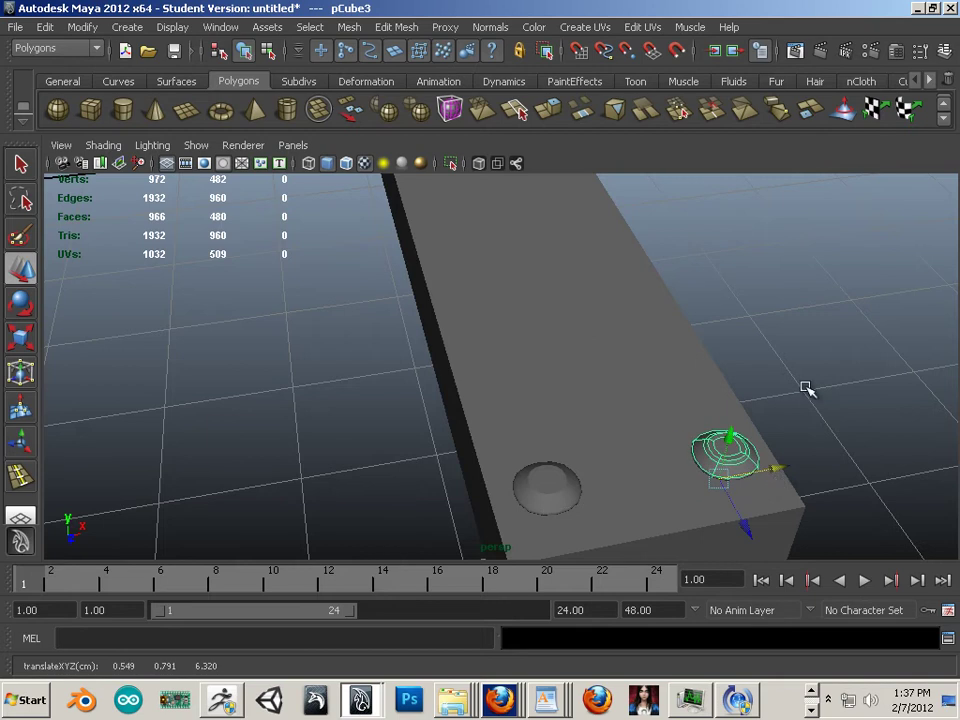
pyautogui.click(806, 388)
pyautogui.keyDown('alt'); pyautogui.moveTo(806, 388); pyautogui.dragTo(678, 378); pyautogui.keyUp('alt')
# - Duplicate both bolts together and move the copies along the plank to its opposite end, at about Z -6.36
pyautogui.click(678, 378)
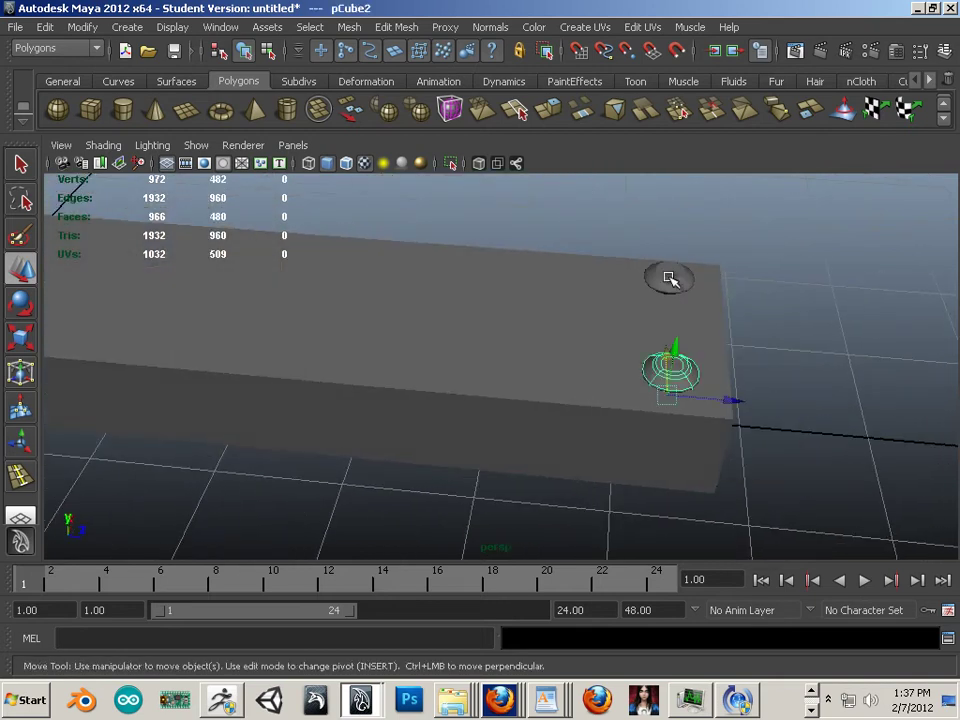
pyautogui.click(670, 276)
pyautogui.keyDown('alt'); pyautogui.moveTo(670, 276); pyautogui.dragTo(524, 357, button='right'); pyautogui.keyUp('alt')
pyautogui.hotkey('ctrl', 'd')
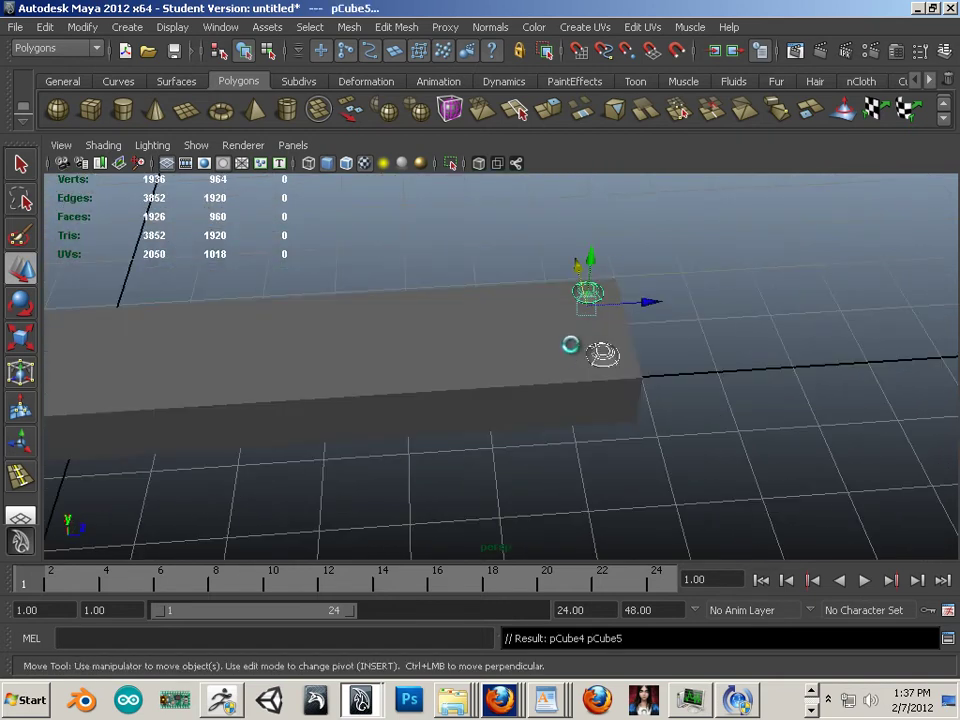
pyautogui.moveTo(648, 304); pyautogui.dragTo(254, 311)
pyautogui.keyDown('alt'); pyautogui.moveTo(254, 311); pyautogui.dragTo(672, 310, button='middle'); pyautogui.keyUp('alt')
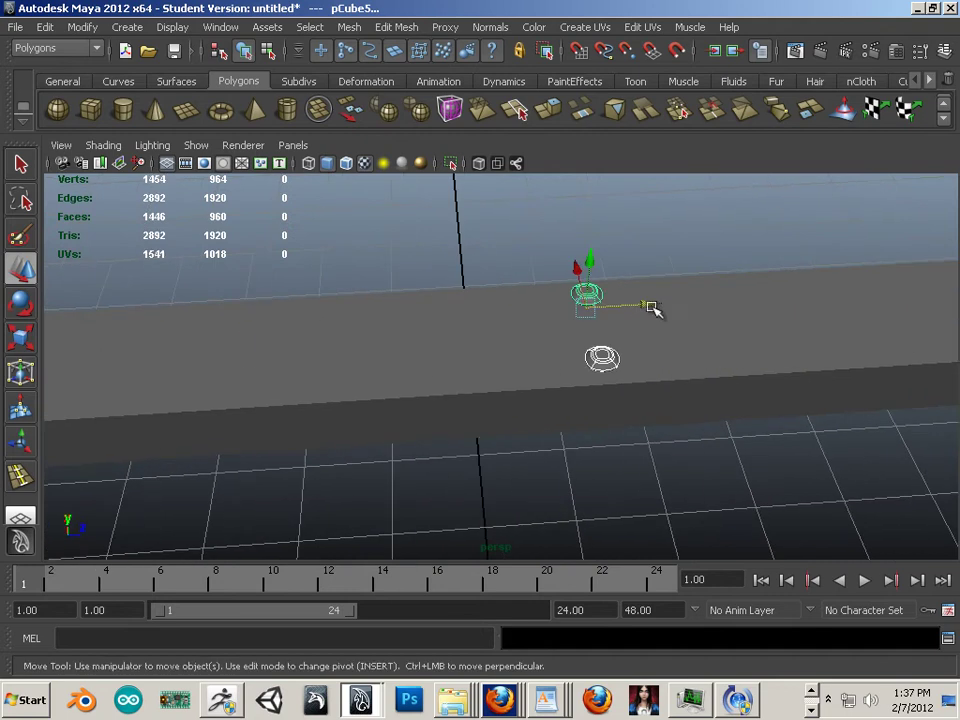
pyautogui.moveTo(649, 306); pyautogui.dragTo(264, 290)
pyautogui.keyDown('alt'); pyautogui.moveTo(358, 334); pyautogui.dragTo(677, 320, button='middle'); pyautogui.keyUp('alt')
pyautogui.moveTo(589, 311); pyautogui.dragTo(328, 311)
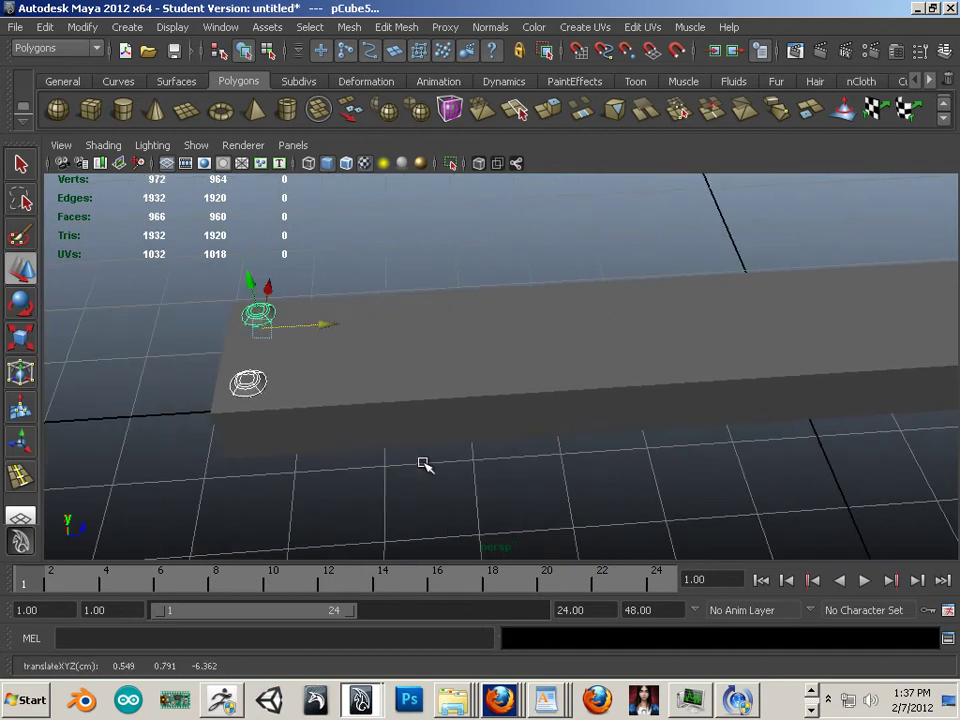
pyautogui.click(588, 480)
# - Insert two edge loops into the plank, one close to each of its long side edges
pyautogui.keyDown('alt'); pyautogui.moveTo(588, 480); pyautogui.dragTo(561, 324); pyautogui.keyUp('alt')
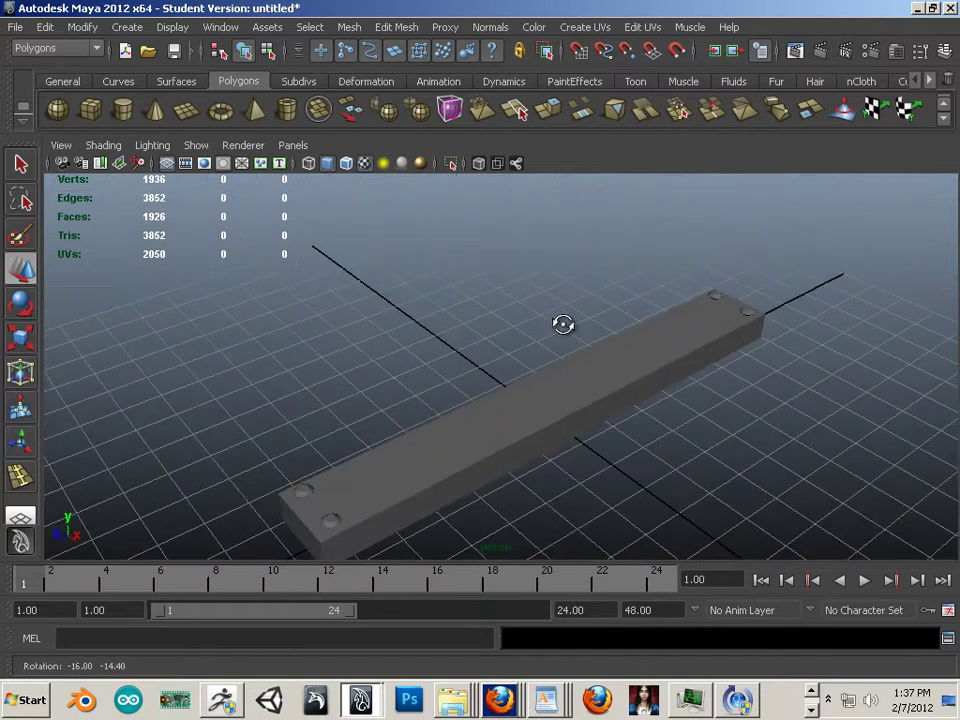
pyautogui.keyDown('alt'); pyautogui.moveTo(703, 418); pyautogui.dragTo(468, 387); pyautogui.keyUp('alt')
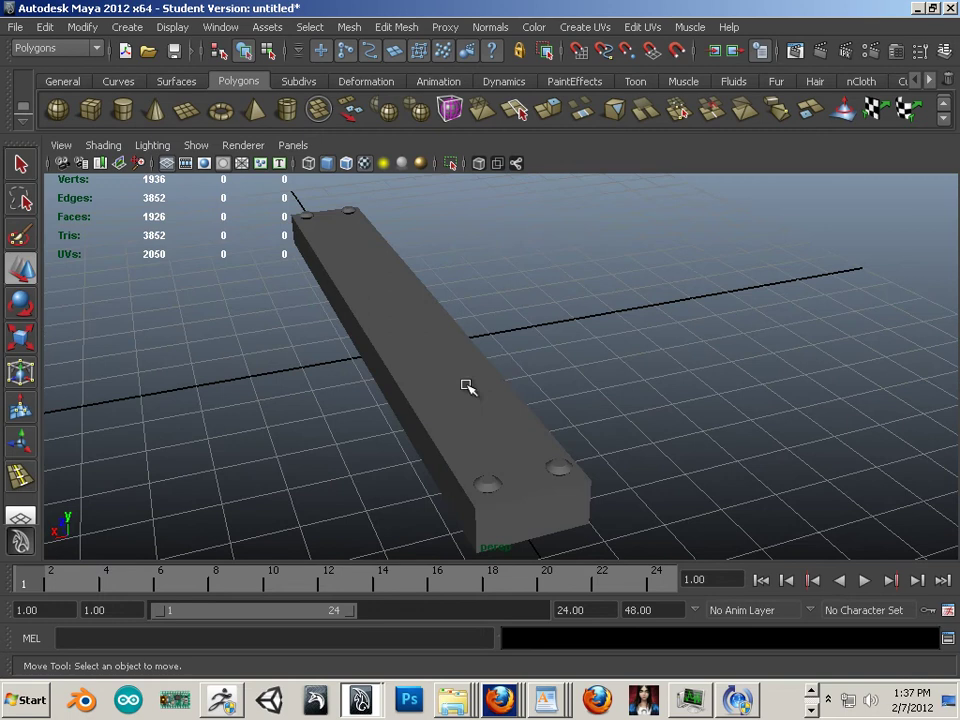
pyautogui.keyDown('alt'); pyautogui.moveTo(387, 404); pyautogui.dragTo(649, 409); pyautogui.keyUp('alt')
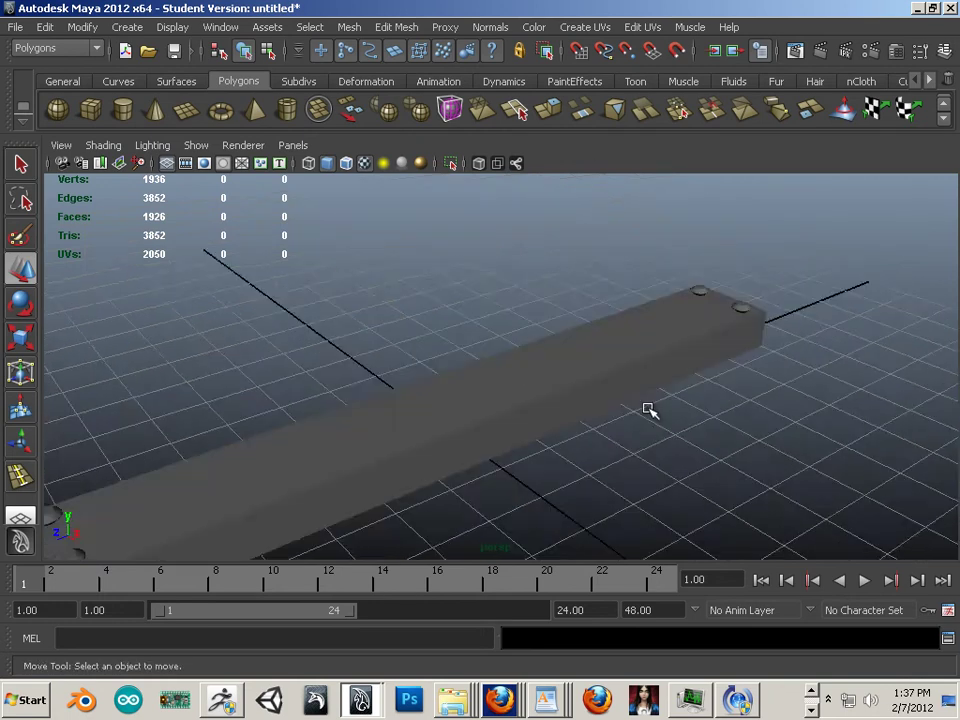
pyautogui.keyDown('alt'); pyautogui.moveTo(516, 396); pyautogui.dragTo(602, 390); pyautogui.keyUp('alt')
pyautogui.click(574, 413)
pyautogui.keyDown('alt'); pyautogui.moveTo(574, 413); pyautogui.dragTo(548, 381, button='middle'); pyautogui.keyUp('alt')
pyautogui.keyDown('alt'); pyautogui.moveTo(549, 383); pyautogui.dragTo(560, 320); pyautogui.keyUp('alt')
pyautogui.click(405, 27)
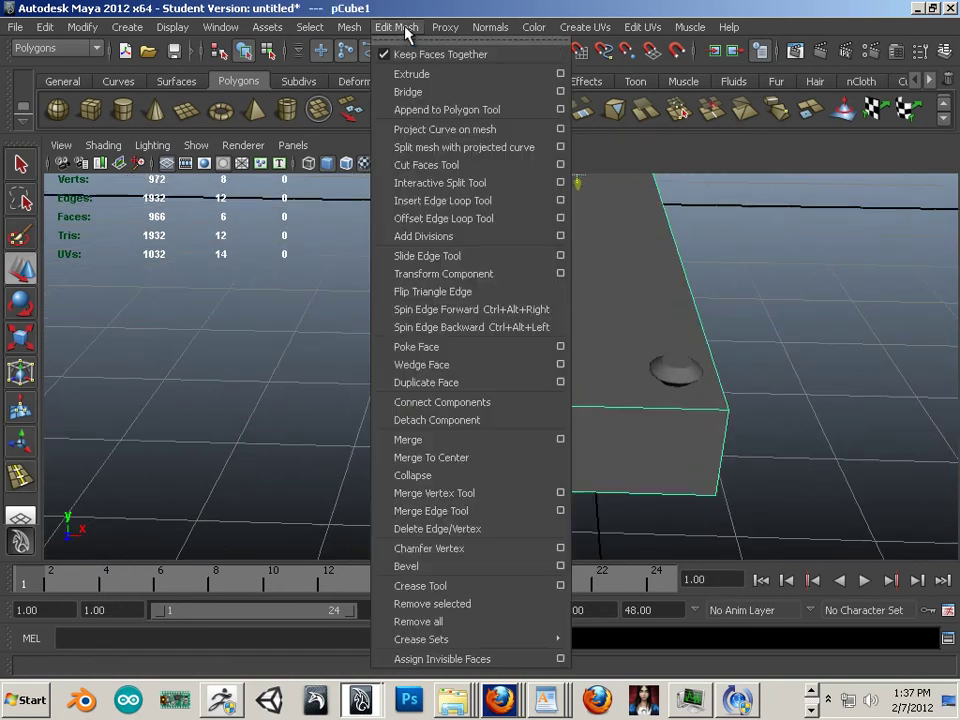
pyautogui.click(437, 203)
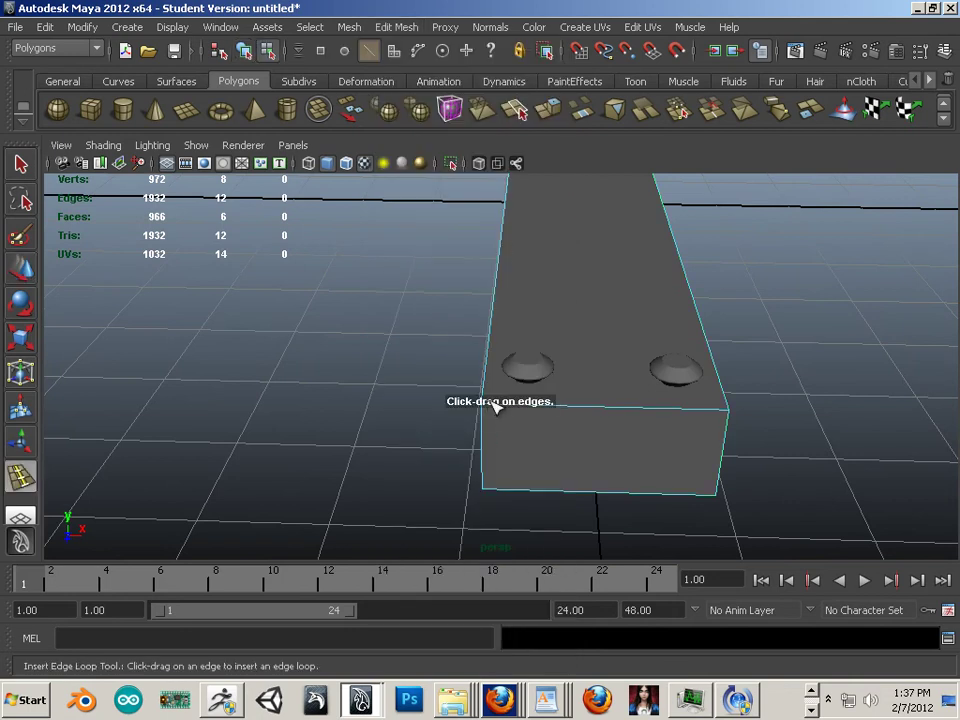
pyautogui.click(492, 407)
pyautogui.moveTo(714, 410); pyautogui.dragTo(556, 379)
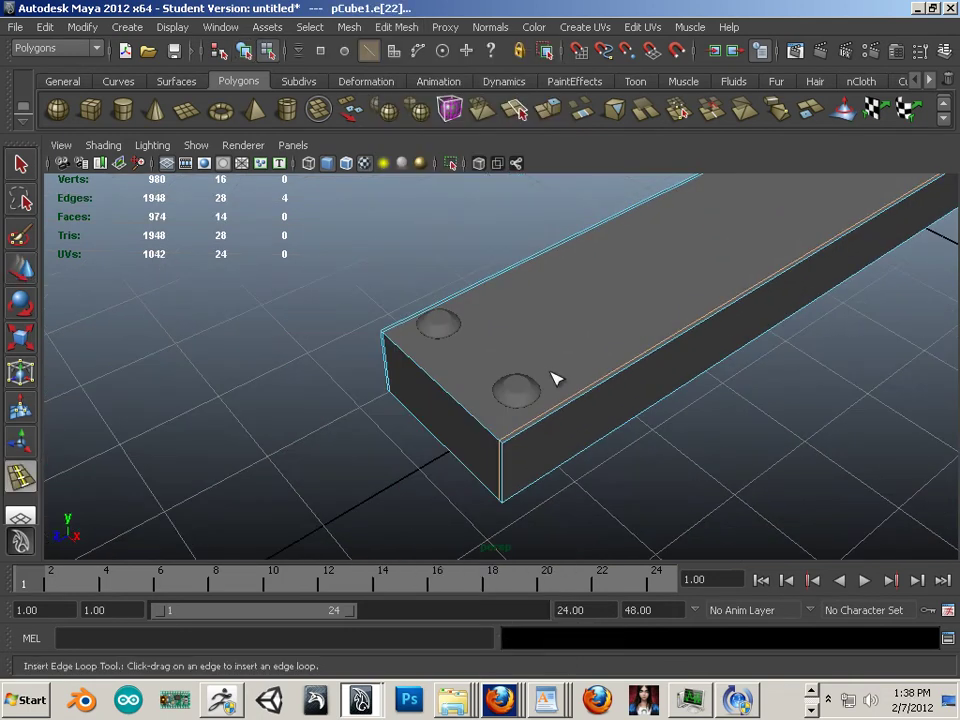
# - Insert an edge loop close to each end of the plank and return the plank to object selection
pyautogui.moveTo(508, 445); pyautogui.dragTo(508, 445)
pyautogui.keyDown('alt'); pyautogui.moveTo(508, 445); pyautogui.dragTo(618, 295); pyautogui.keyUp('alt')
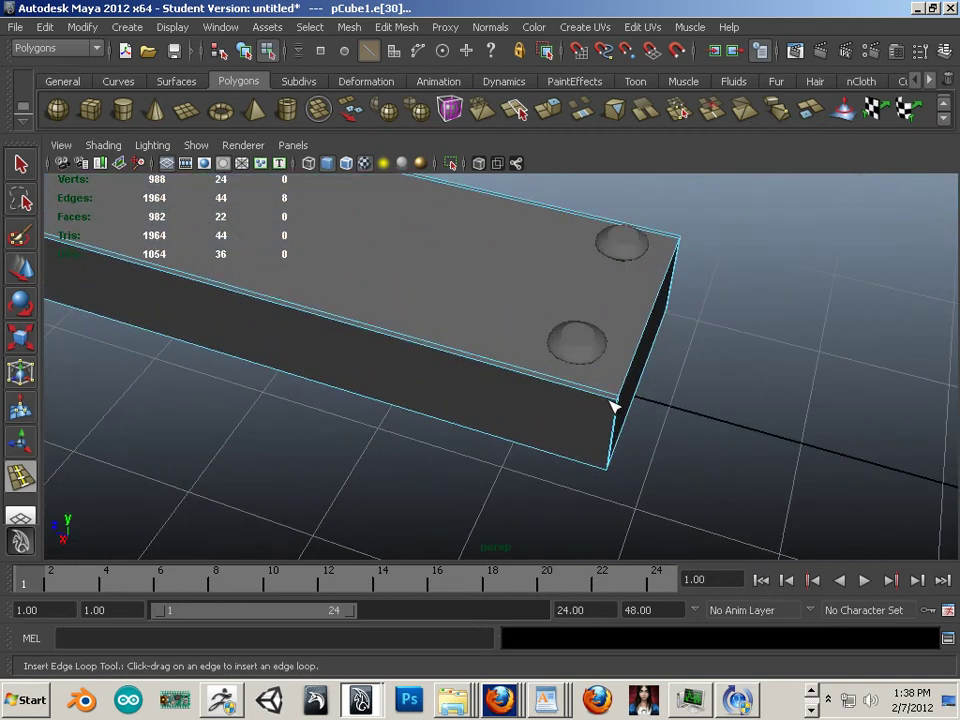
pyautogui.moveTo(617, 402); pyautogui.dragTo(617, 402)
pyautogui.keyDown('alt'); pyautogui.moveTo(617, 402); pyautogui.dragTo(339, 300); pyautogui.keyUp('alt')
pyautogui.click(20, 268)
pyautogui.moveTo(561, 294); pyautogui.dragTo(643, 270, button='right')
# - Insert edge loops around the plank's sides, one close to the top edge and one close to the bottom edge
pyautogui.keyDown('alt'); pyautogui.moveTo(507, 364); pyautogui.dragTo(611, 390, button='right'); pyautogui.keyUp('alt')
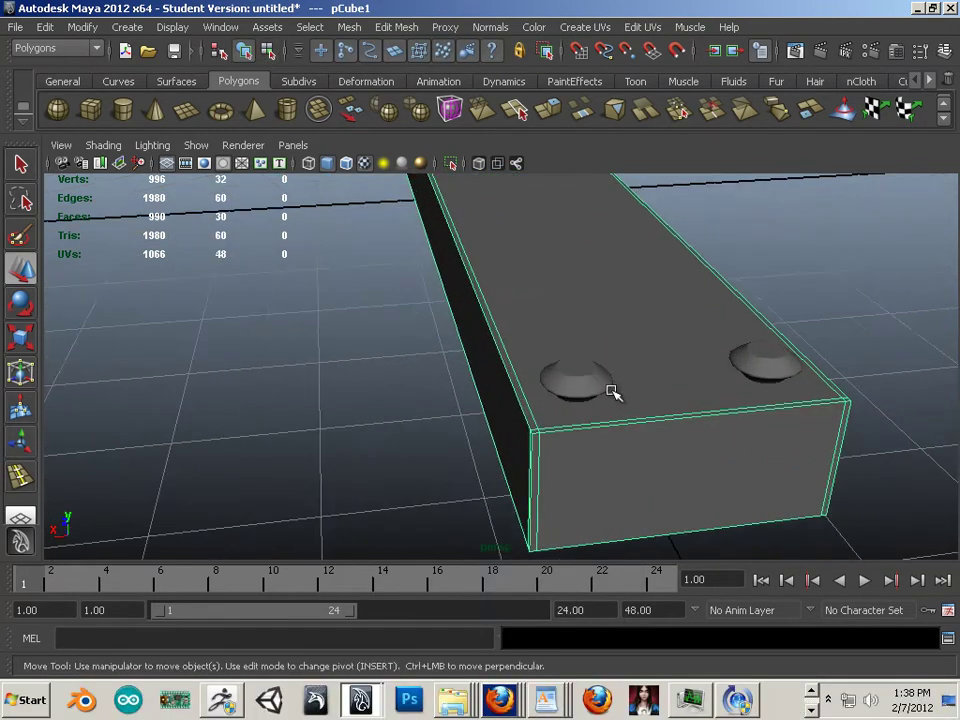
pyautogui.keyDown('alt'); pyautogui.moveTo(611, 390); pyautogui.dragTo(579, 366); pyautogui.keyUp('alt')
pyautogui.keyDown('alt'); pyautogui.moveTo(579, 366); pyautogui.dragTo(612, 350, button='right'); pyautogui.keyUp('alt')
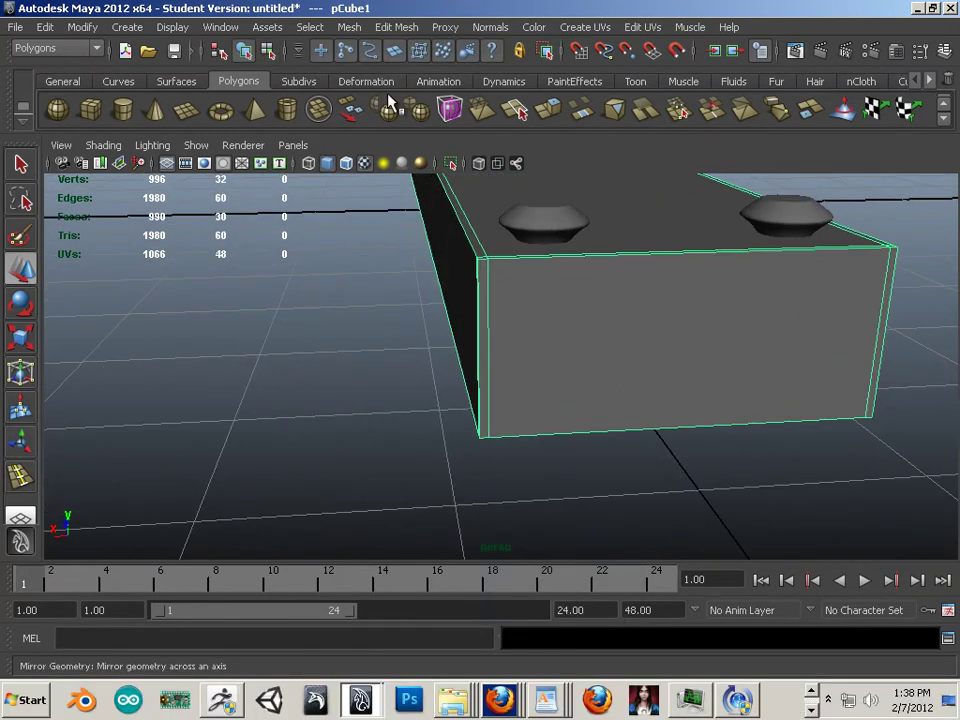
pyautogui.click(396, 28)
pyautogui.click(443, 200)
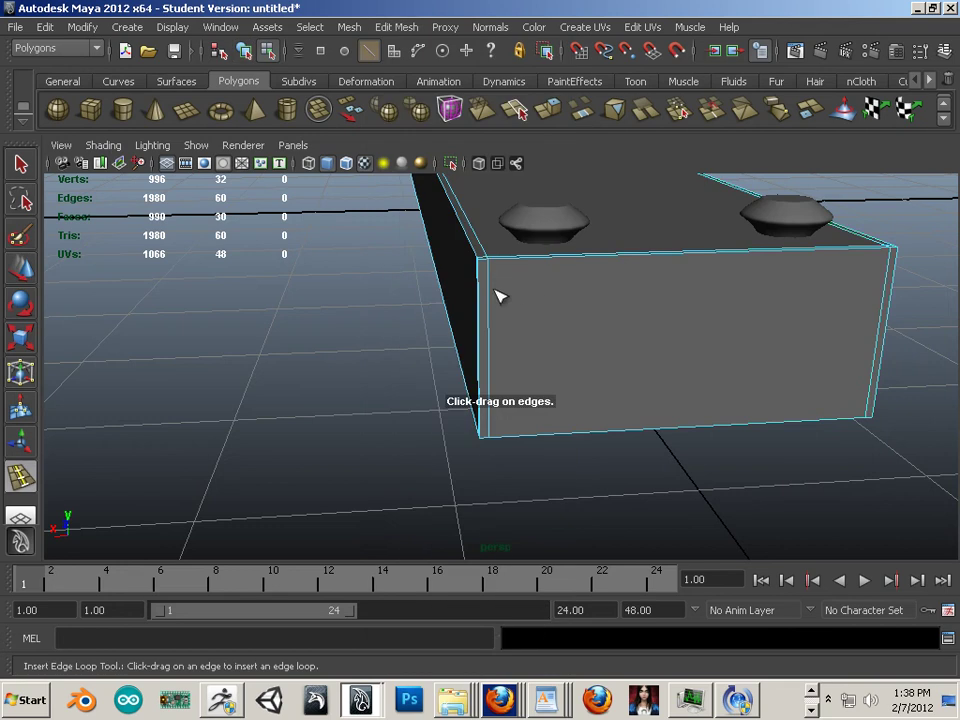
pyautogui.moveTo(486, 285); pyautogui.dragTo(481, 264)
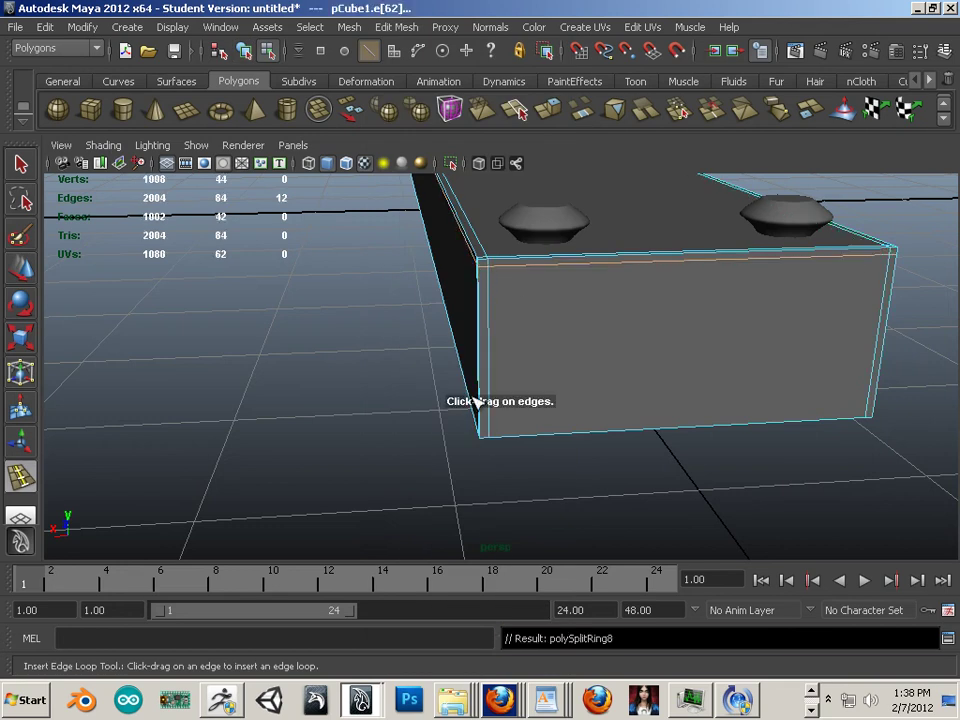
pyautogui.moveTo(480, 425); pyautogui.dragTo(311, 364)
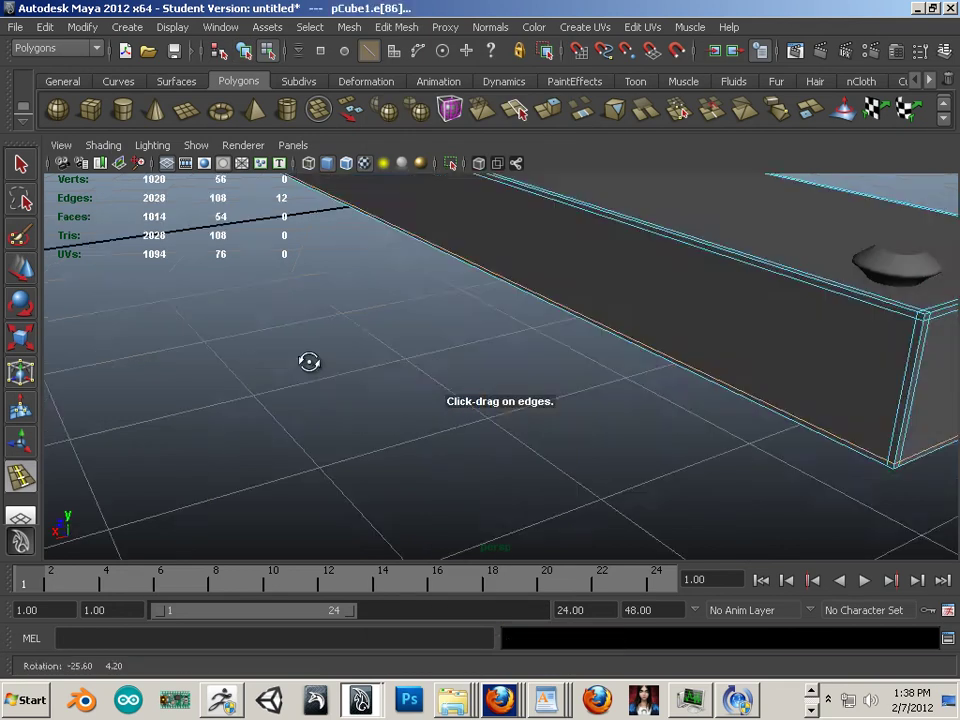
pyautogui.keyDown('alt'); pyautogui.moveTo(311, 364); pyautogui.dragTo(230, 338, button='middle'); pyautogui.keyUp('alt')
pyautogui.keyDown('alt'); pyautogui.moveTo(422, 337); pyautogui.dragTo(383, 350, button='middle'); pyautogui.keyUp('alt')
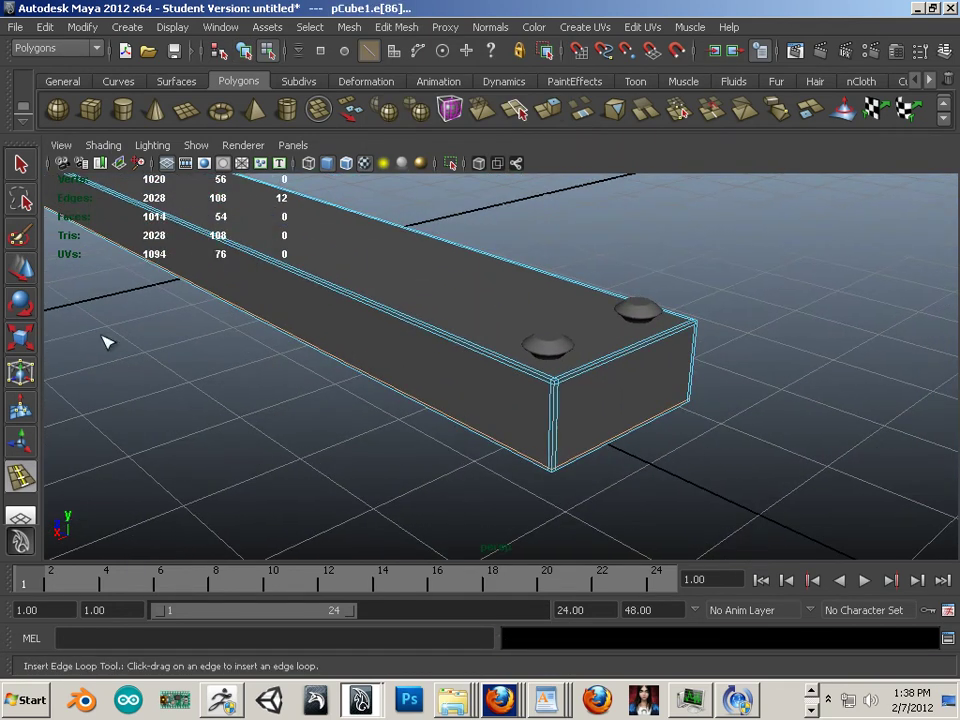
# - Return the plank to object selection, apply Smooth to its mesh, and deselect it
pyautogui.click(25, 273)
pyautogui.moveTo(487, 316); pyautogui.dragTo(551, 299, button='right')
pyautogui.click(460, 296)
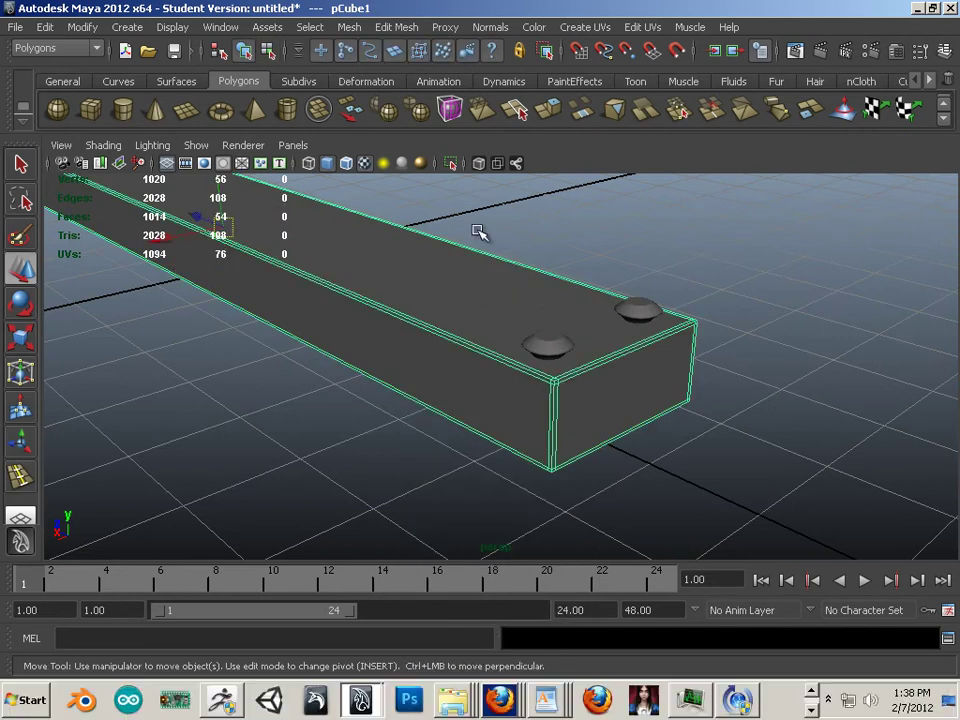
pyautogui.click(353, 29)
pyautogui.click(380, 127)
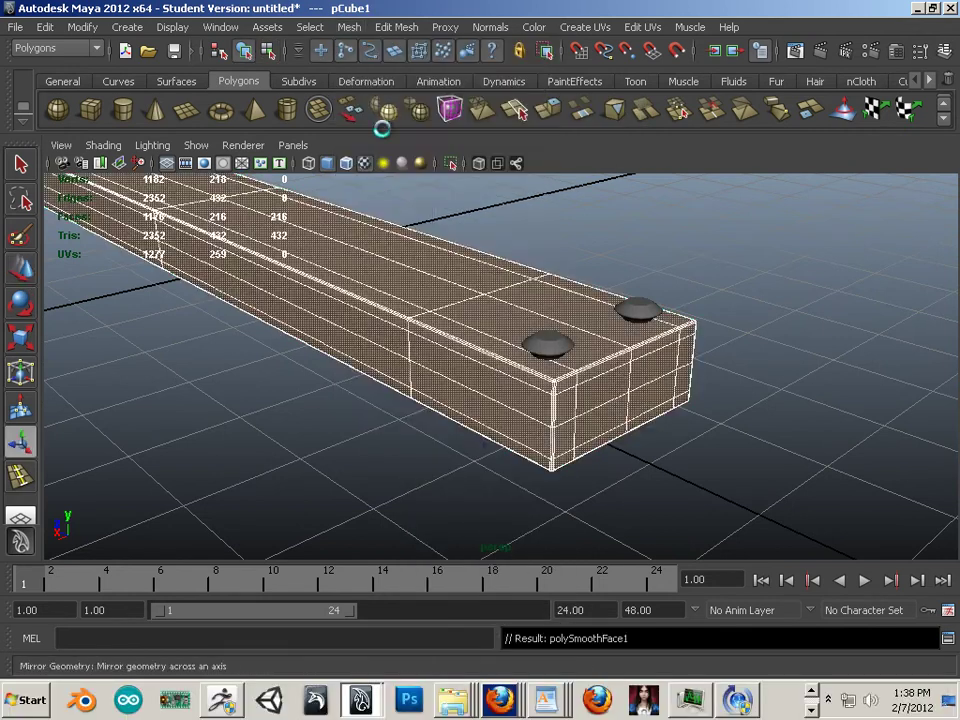
pyautogui.click(514, 246)
# - Insert two edge loops across the plank, one on each side of its middle, between the centre and the end loops
pyautogui.moveTo(343, 235)
pyautogui.keyDown('alt'); pyautogui.mouseDown()
pyautogui.moveTo(349, 264)
pyautogui.moveTo(544, 242)
pyautogui.moveTo(499, 212)
pyautogui.moveTo(362, 238)
pyautogui.mouseUp(); pyautogui.keyUp('alt')
pyautogui.keyDown('alt'); pyautogui.moveTo(362, 238); pyautogui.dragTo(424, 262, button='middle'); pyautogui.keyUp('alt')
pyautogui.keyDown('alt'); pyautogui.moveTo(424, 262); pyautogui.dragTo(630, 262); pyautogui.keyUp('alt')
pyautogui.keyDown('alt'); pyautogui.moveTo(630, 262); pyautogui.dragTo(482, 350, button='middle'); pyautogui.keyUp('alt')
pyautogui.keyDown('alt'); pyautogui.moveTo(482, 350); pyautogui.dragTo(520, 340); pyautogui.keyUp('alt')
pyautogui.click(563, 348)
pyautogui.click(396, 27)
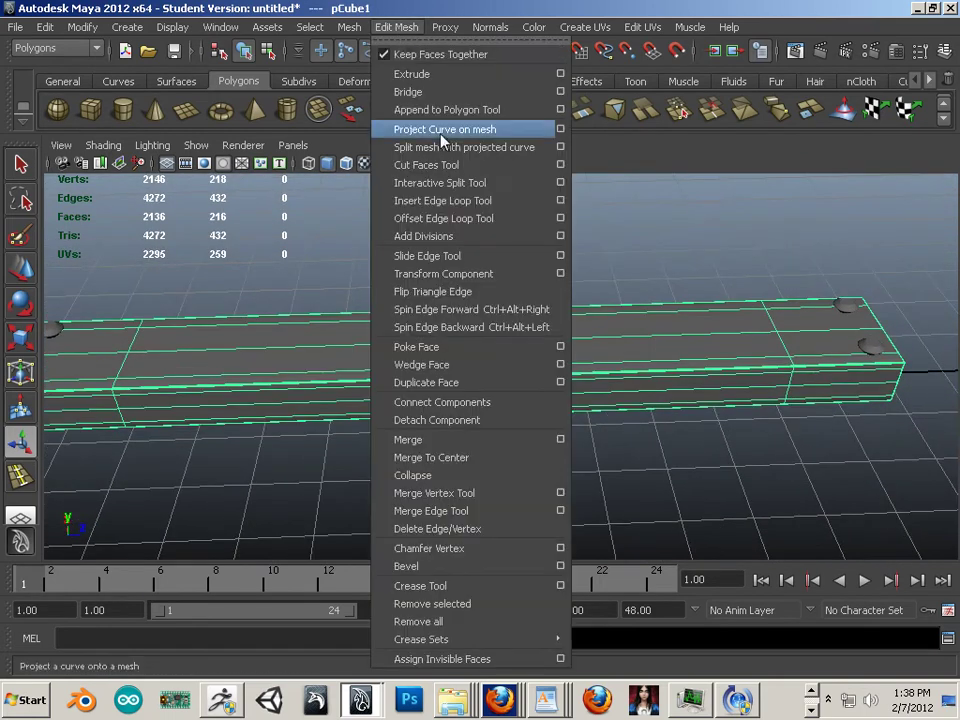
pyautogui.click(440, 200)
pyautogui.moveTo(628, 370); pyautogui.dragTo(634, 373)
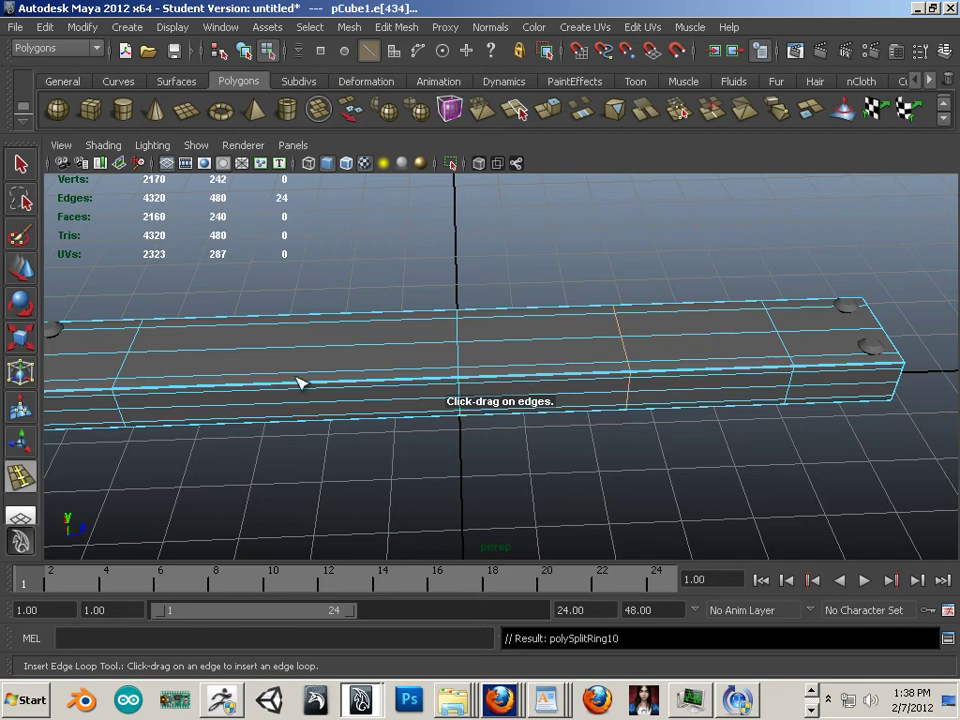
pyautogui.moveTo(300, 383); pyautogui.dragTo(354, 394)
# - Return the plank to object selection and deselect it
pyautogui.keyDown('alt'); pyautogui.moveTo(214, 500); pyautogui.dragTo(478, 374); pyautogui.keyUp('alt')
pyautogui.click(27, 268)
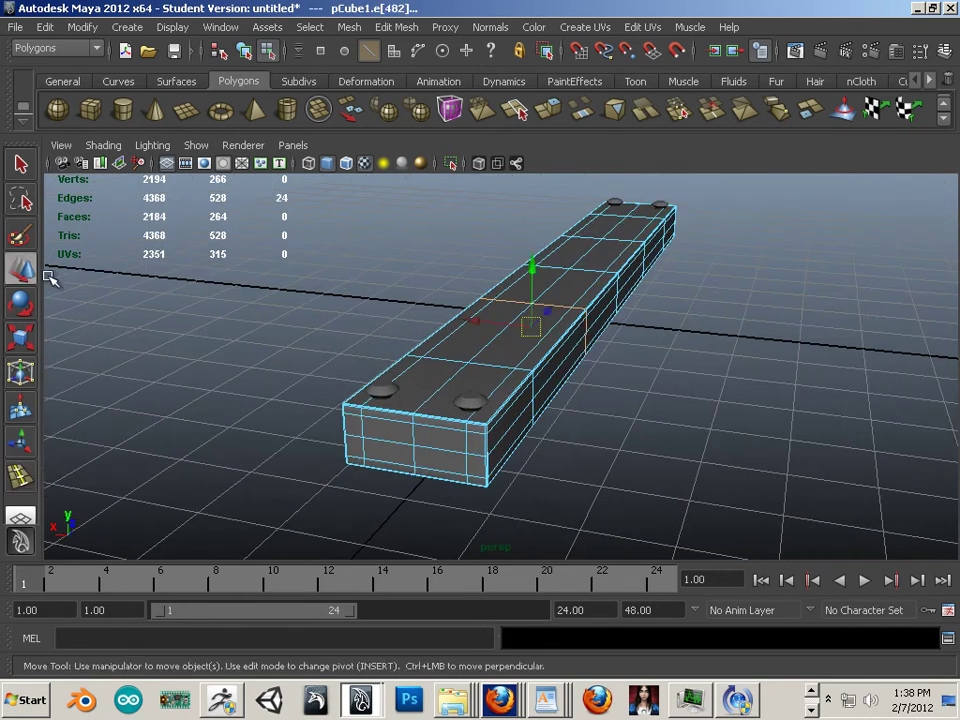
pyautogui.keyDown('alt'); pyautogui.moveTo(50, 280); pyautogui.dragTo(446, 343); pyautogui.keyUp('alt')
pyautogui.moveTo(446, 343); pyautogui.dragTo(636, 326, button='right')
pyautogui.keyDown('alt'); pyautogui.moveTo(399, 388); pyautogui.dragTo(488, 474); pyautogui.keyUp('alt')
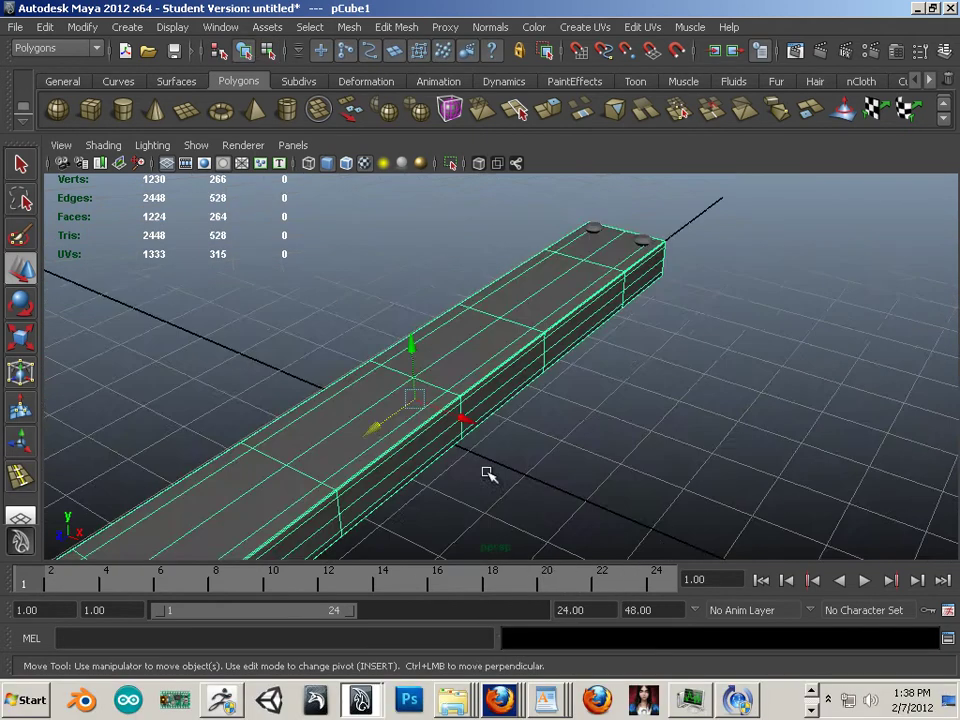
pyautogui.click(488, 474)
# - Select all four bolts and the plank together, examine the assembly from several angles, and clear the selection
pyautogui.keyDown('alt'); pyautogui.moveTo(589, 504); pyautogui.dragTo(435, 388); pyautogui.keyUp('alt')
pyautogui.click(590, 464)
pyautogui.keyDown('shift'); pyautogui.click(509, 474); pyautogui.keyUp('shift')
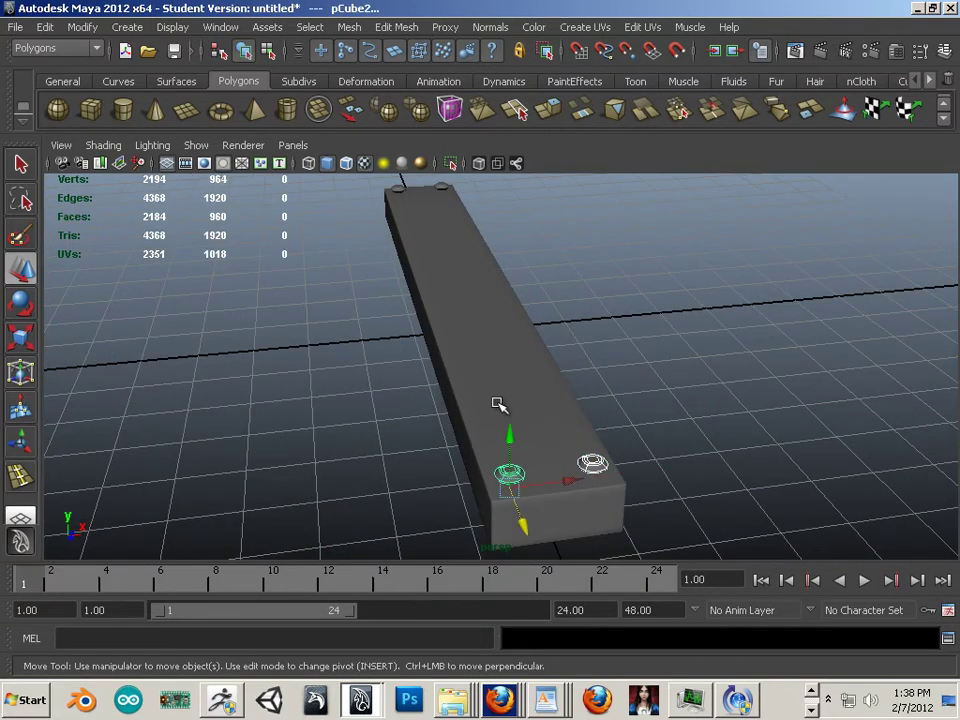
pyautogui.keyDown('shift'); pyautogui.click(441, 184); pyautogui.keyUp('shift')
pyautogui.keyDown('shift'); pyautogui.click(399, 190); pyautogui.keyUp('shift')
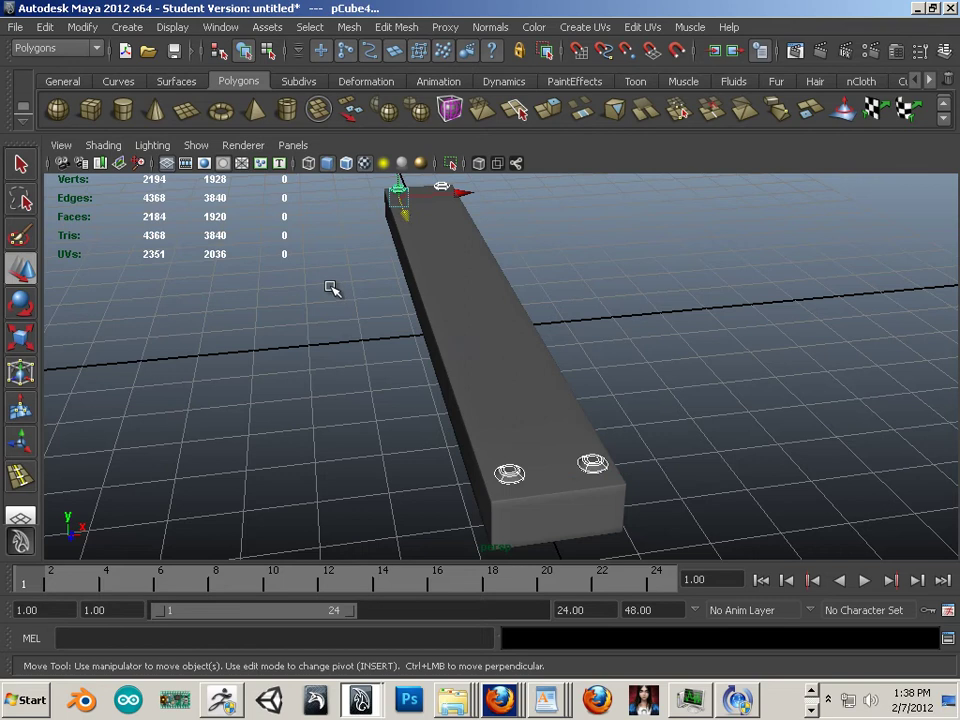
pyautogui.keyDown('alt'); pyautogui.moveTo(333, 289); pyautogui.dragTo(401, 349); pyautogui.keyUp('alt')
pyautogui.keyDown('shift'); pyautogui.click(365, 345); pyautogui.keyUp('shift')
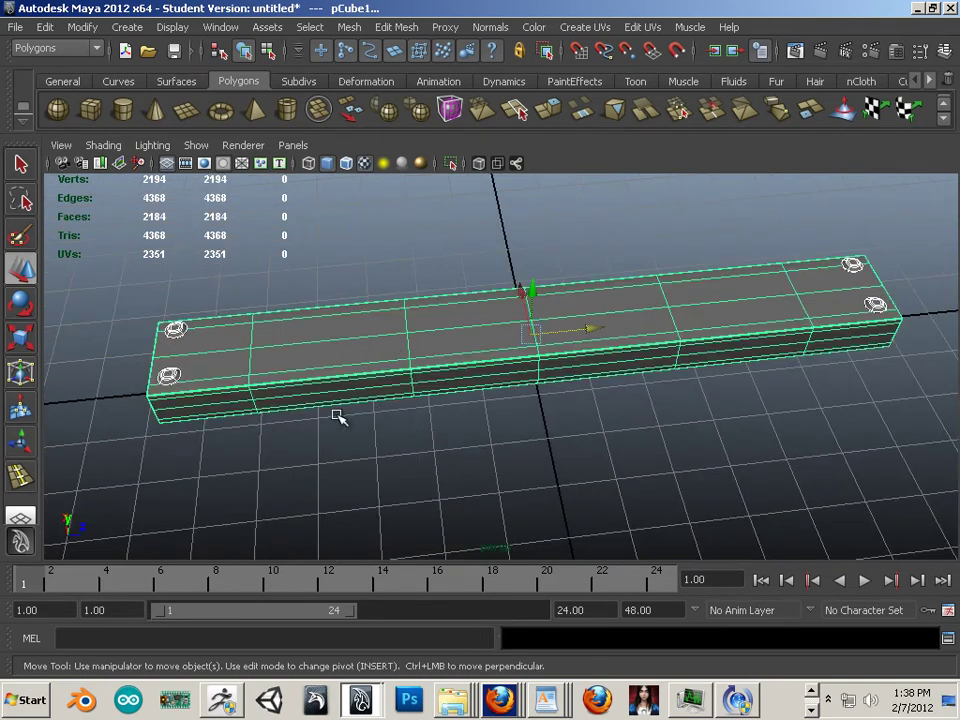
pyautogui.keyDown('alt'); pyautogui.moveTo(338, 416); pyautogui.dragTo(390, 388); pyautogui.keyUp('alt')
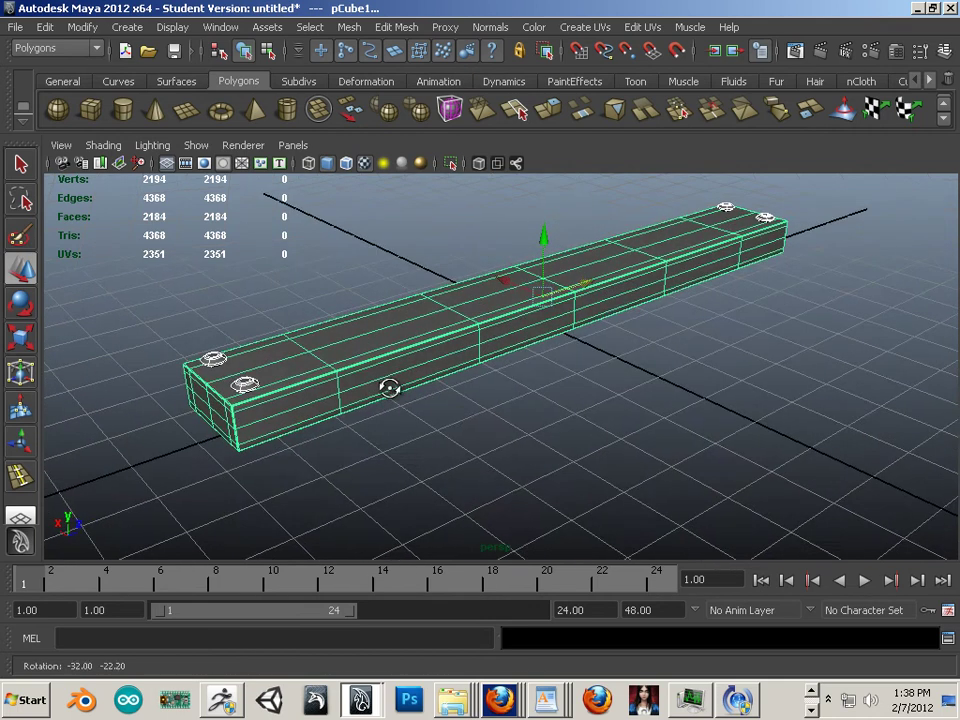
pyautogui.click(467, 418)
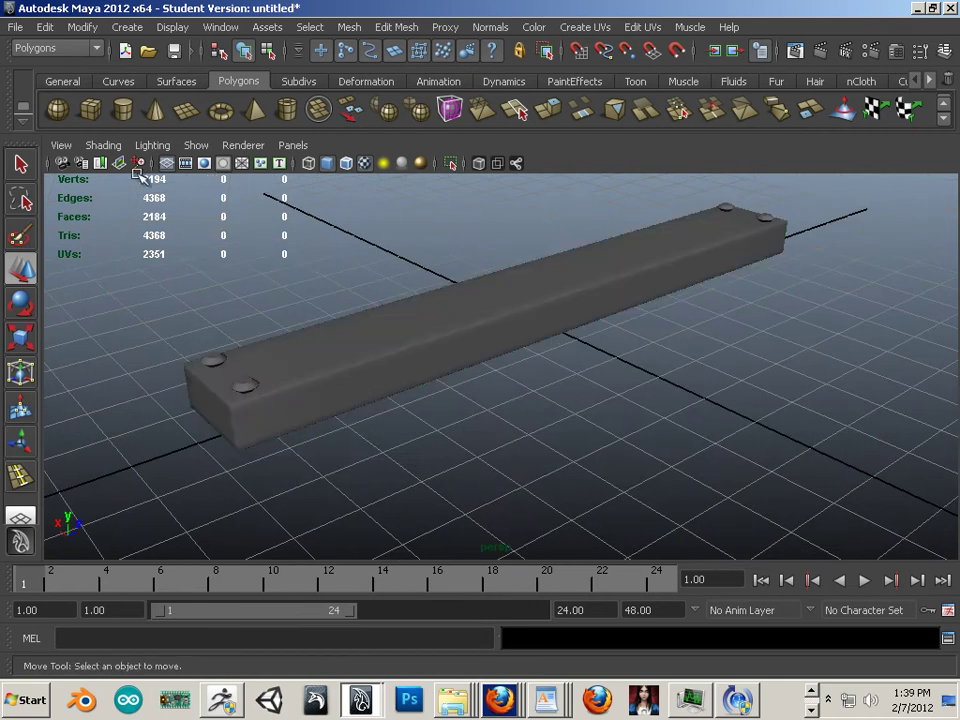
# - Create a polygon cube, raise it to the plank, and scale it in length and width until it encloses the plank
pyautogui.click(92, 110)
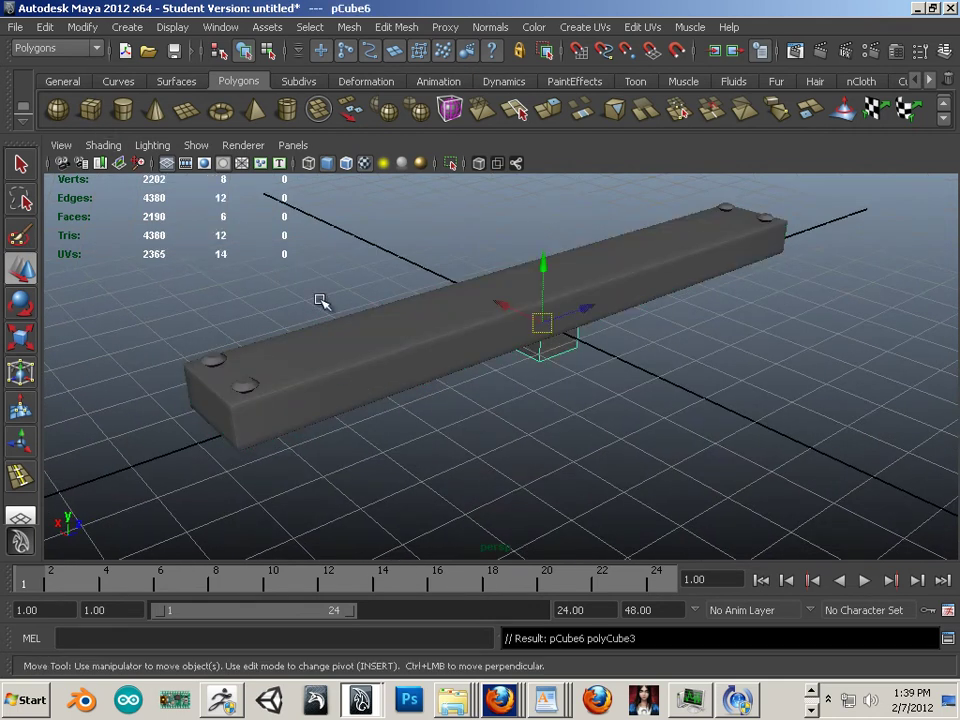
pyautogui.moveTo(545, 265); pyautogui.dragTo(552, 229)
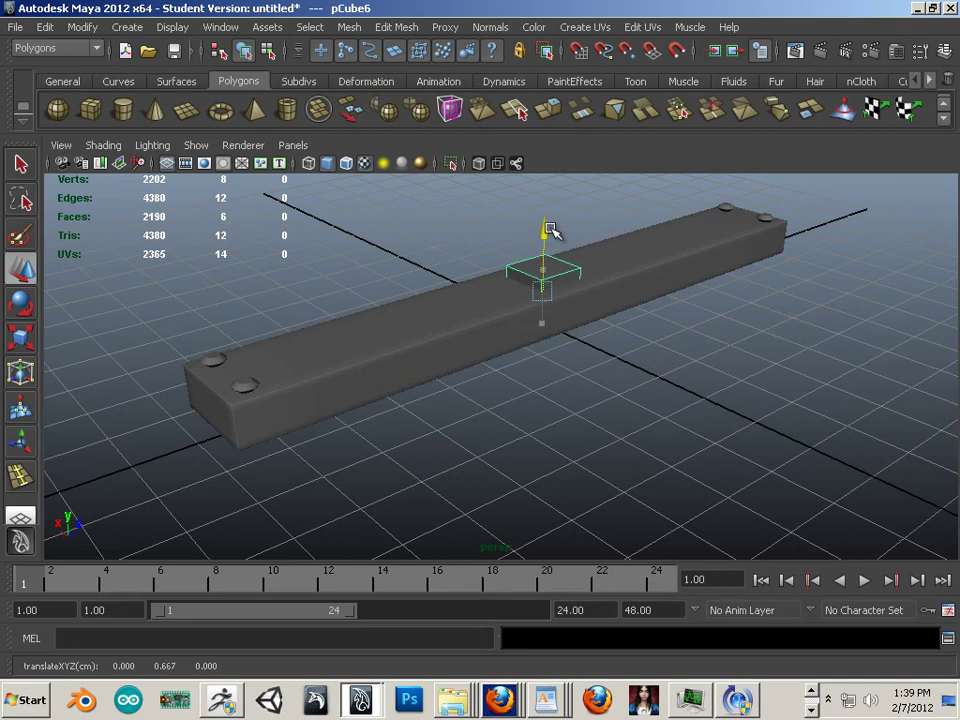
pyautogui.click(34, 340)
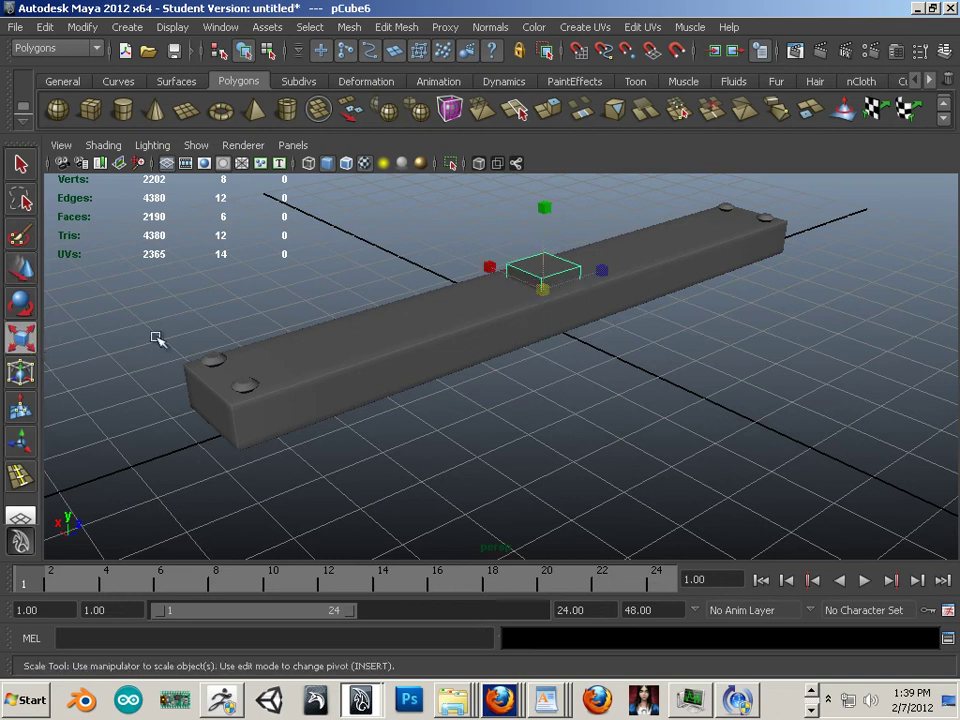
pyautogui.moveTo(601, 272); pyautogui.dragTo(820, 232)
pyautogui.moveTo(600, 282); pyautogui.dragTo(385, 282)
pyautogui.keyDown('alt'); pyautogui.moveTo(360, 356); pyautogui.dragTo(307, 276); pyautogui.keyUp('alt')
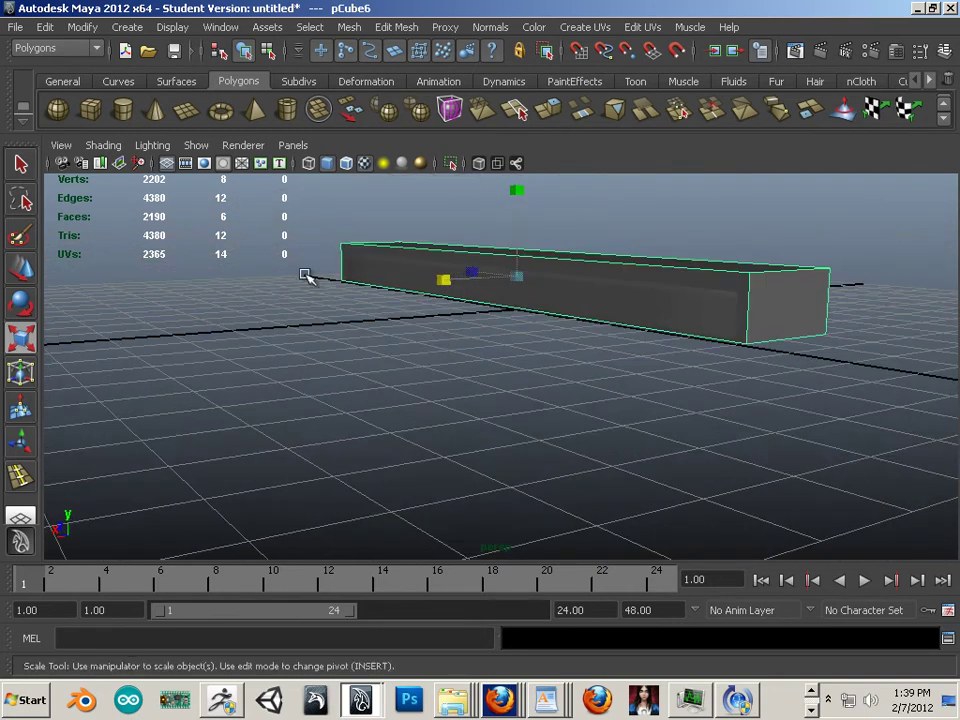
# - Lower the box to a height of about 0.57, adjust its sideways position over the plank, and display the scene in wireframe
pyautogui.press('w')
pyautogui.moveTo(514, 212); pyautogui.dragTo(511, 217)
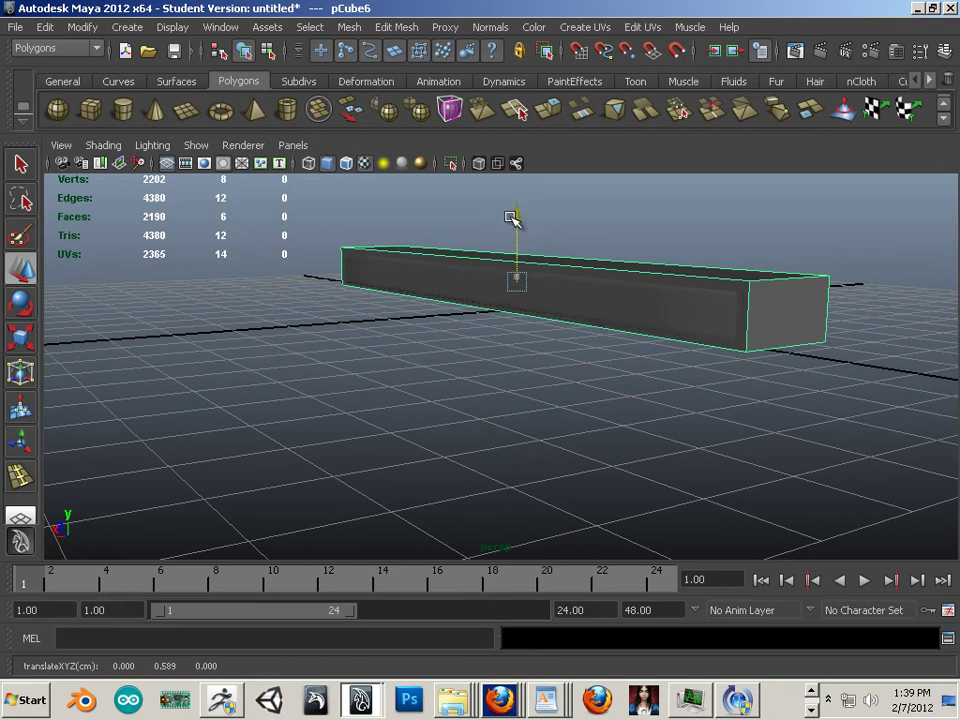
pyautogui.keyDown('alt'); pyautogui.moveTo(668, 272); pyautogui.dragTo(590, 311); pyautogui.keyUp('alt')
pyautogui.moveTo(494, 284); pyautogui.dragTo(578, 341)
pyautogui.press('4')
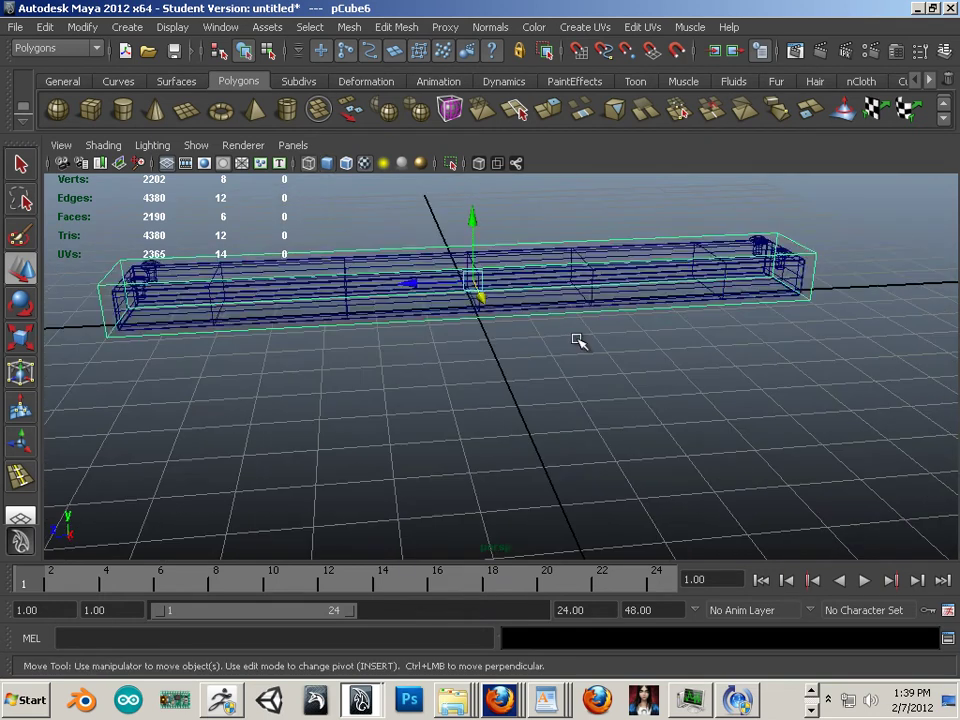
pyautogui.keyDown('alt'); pyautogui.moveTo(492, 327); pyautogui.dragTo(505, 407); pyautogui.keyUp('alt')
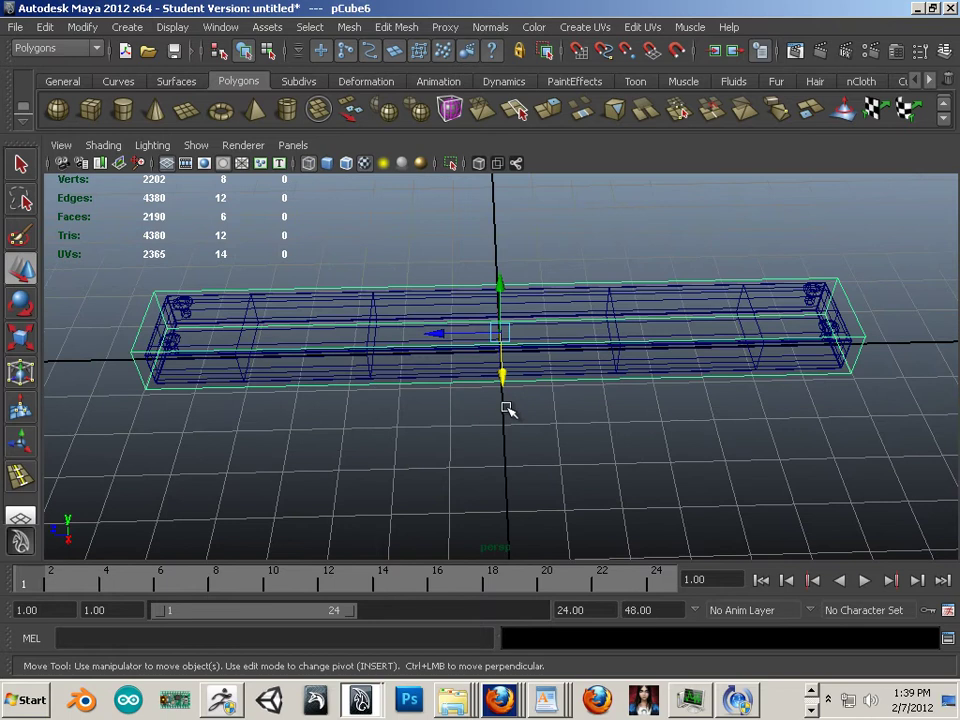
# - In the top view, scale the box to about 13.73 along Z and 1.82 along X to fit around the plank
pyautogui.press('space')
pyautogui.press('space')
pyautogui.keyDown('alt'); pyautogui.moveTo(680, 358); pyautogui.dragTo(561, 354, button='right'); pyautogui.keyUp('alt')
pyautogui.keyDown('alt'); pyautogui.moveTo(561, 354); pyautogui.dragTo(551, 336, button='middle'); pyautogui.keyUp('alt')
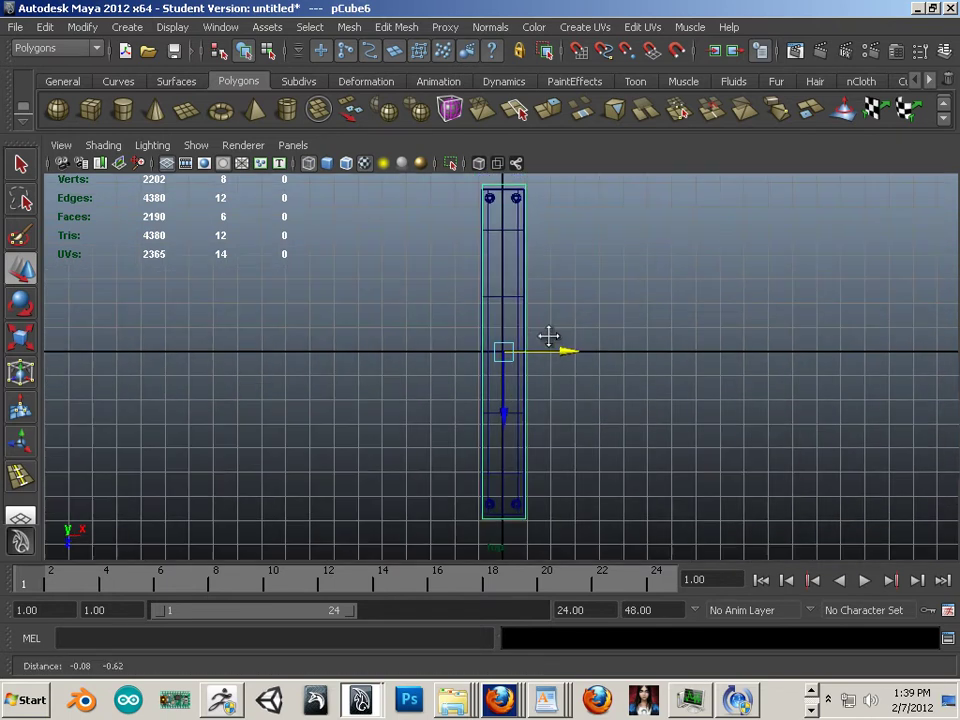
pyautogui.click(12, 343)
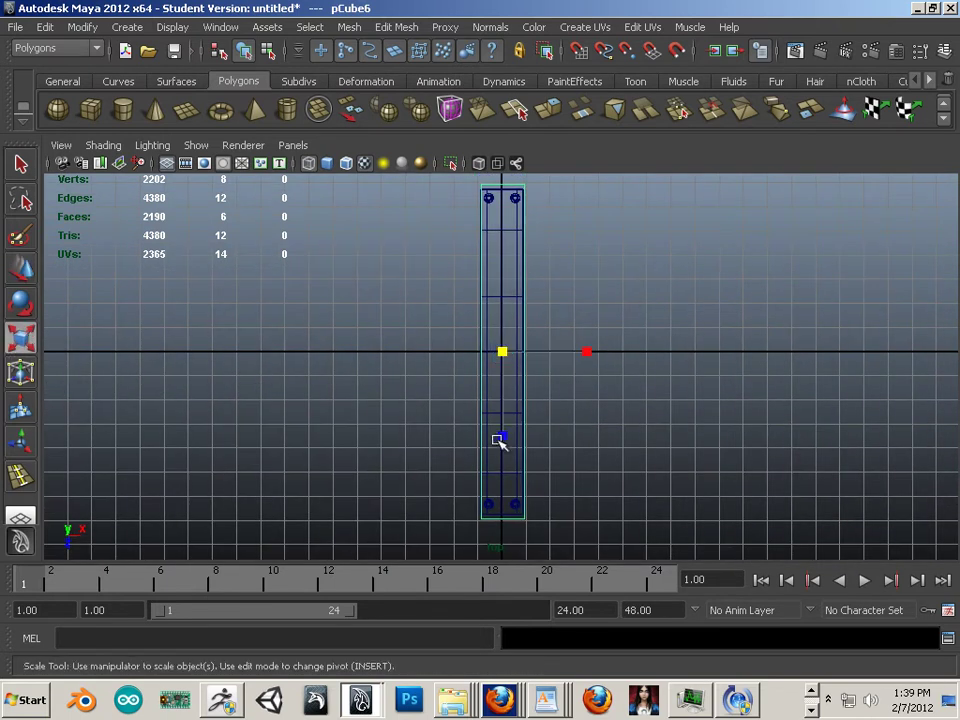
pyautogui.moveTo(498, 440); pyautogui.dragTo(502, 436)
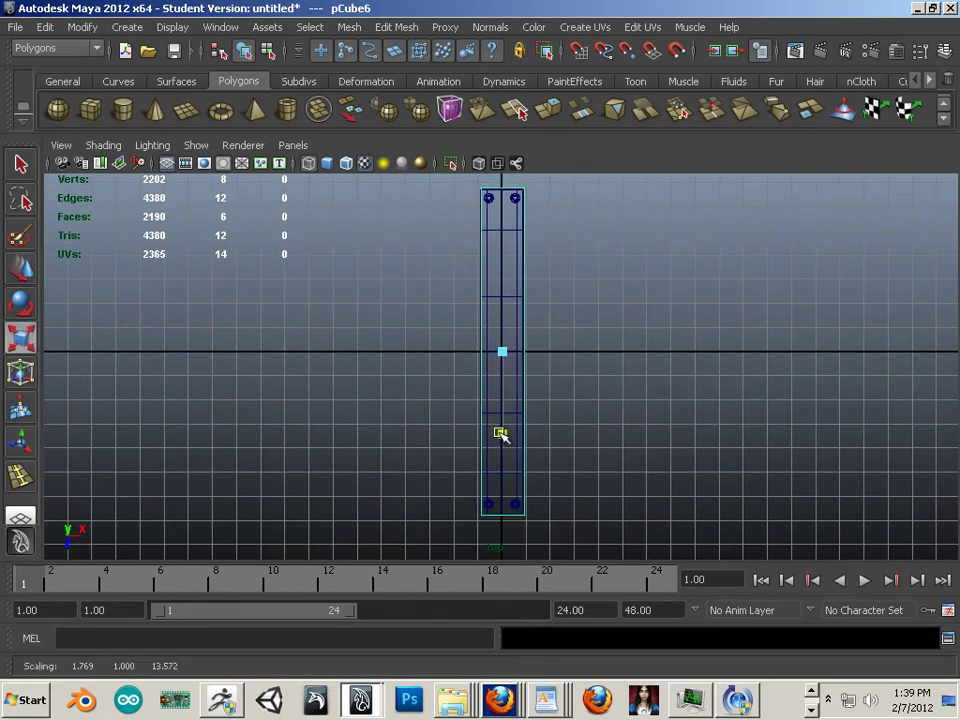
pyautogui.keyDown('alt'); pyautogui.moveTo(525, 410); pyautogui.dragTo(519, 426, button='middle'); pyautogui.keyUp('alt')
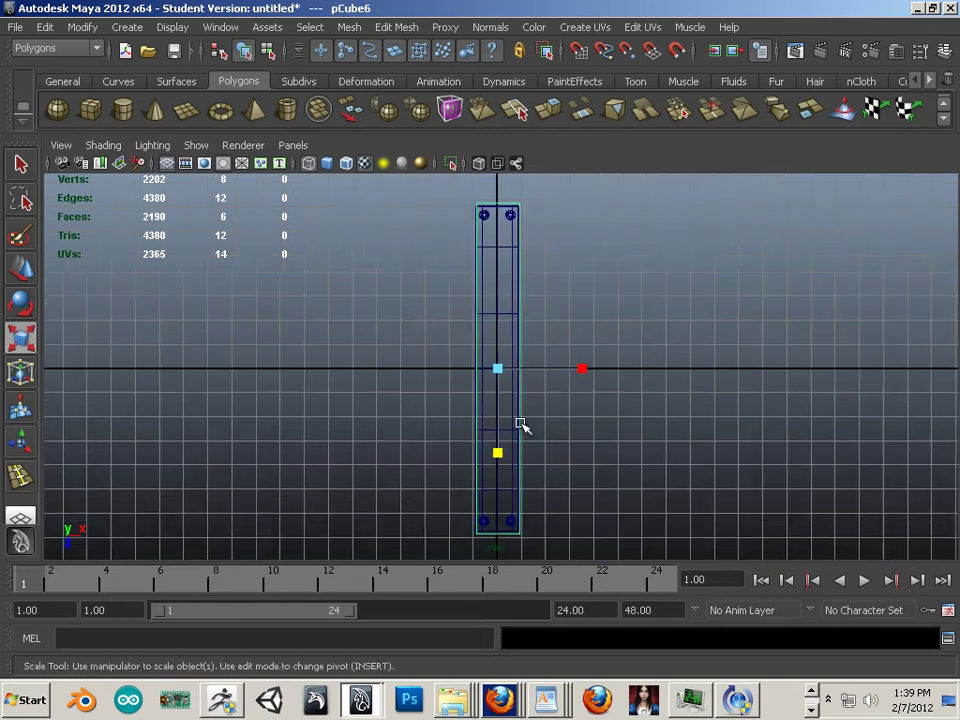
pyautogui.keyDown('alt'); pyautogui.moveTo(519, 426); pyautogui.dragTo(655, 422, button='right'); pyautogui.keyUp('alt')
pyautogui.moveTo(585, 371); pyautogui.dragTo(585, 372)
# - In the front view, scale the box to about 0.78 in height and 1.79 in width
pyautogui.scroll(-5, 590, 392)
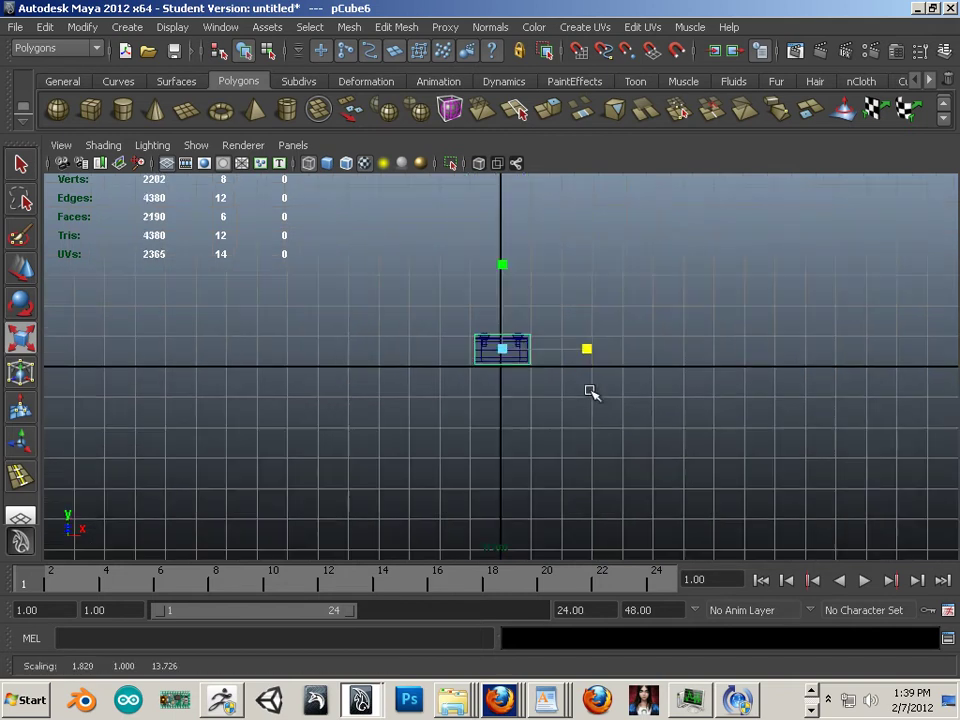
pyautogui.scroll(5, 898, 521)
pyautogui.moveTo(503, 226); pyautogui.dragTo(499, 247)
pyautogui.moveTo(590, 313); pyautogui.dragTo(584, 311)
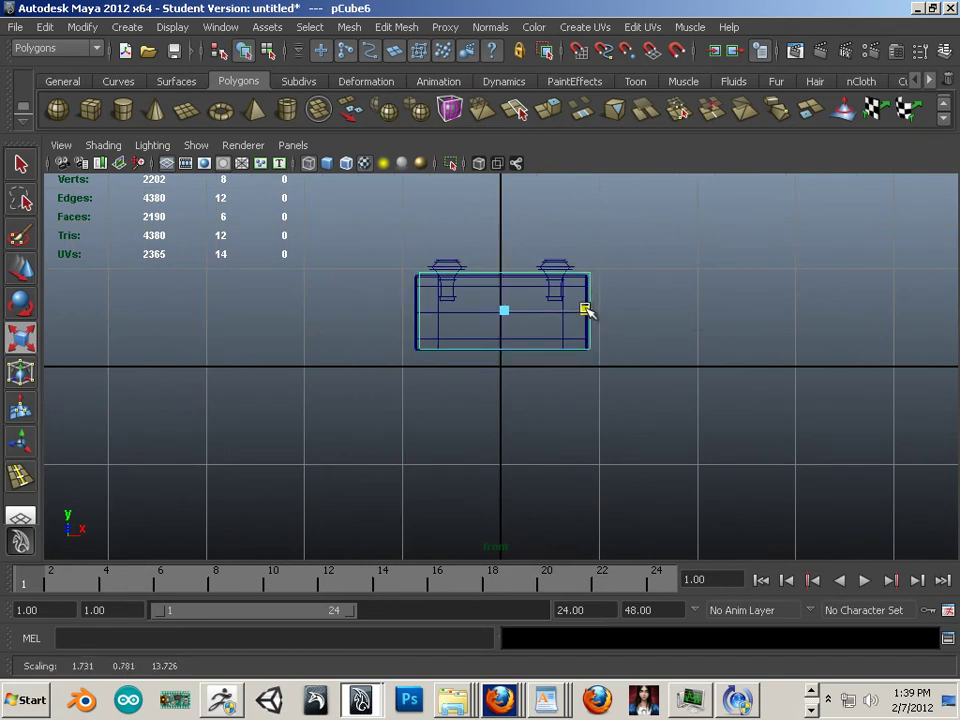
# - Move the box to about -0.01 along X and lower it slightly to centre it on the plank
pyautogui.click(34, 280)
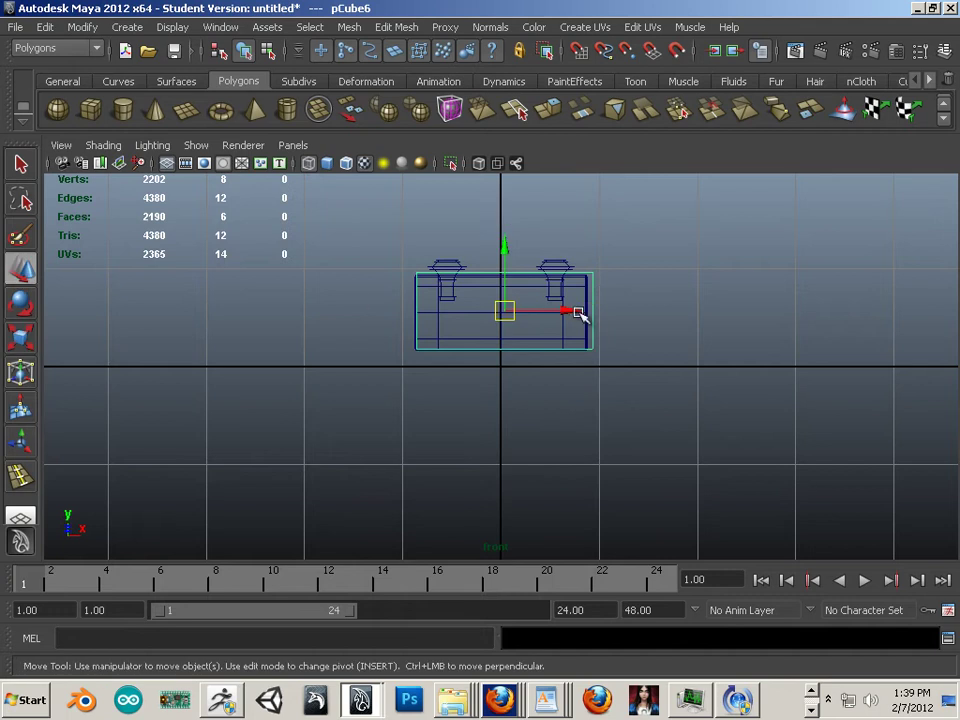
pyautogui.moveTo(578, 314); pyautogui.dragTo(573, 313)
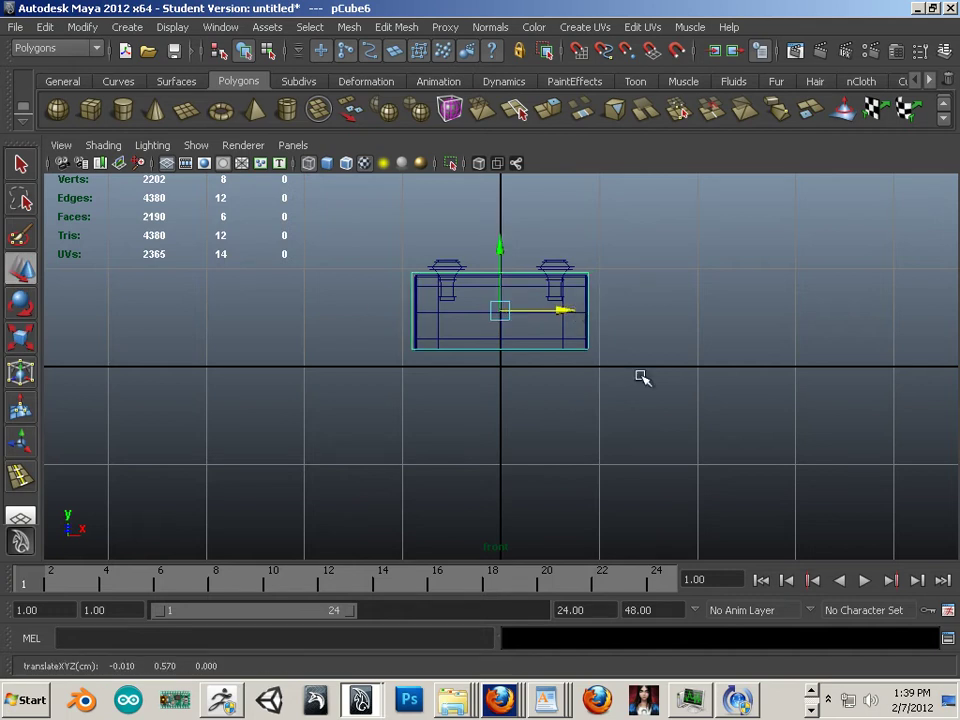
pyautogui.moveTo(500, 241); pyautogui.dragTo(500, 243)
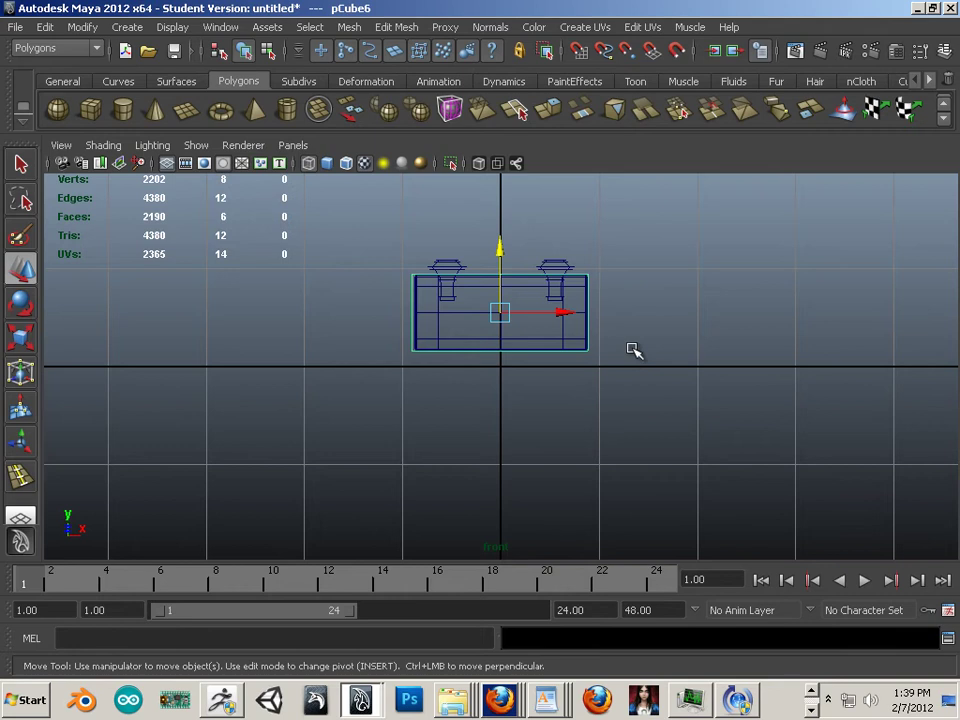
# - Scale the box's height to about 0.89 so it clears the plank's upper and lower faces
pyautogui.press('r')
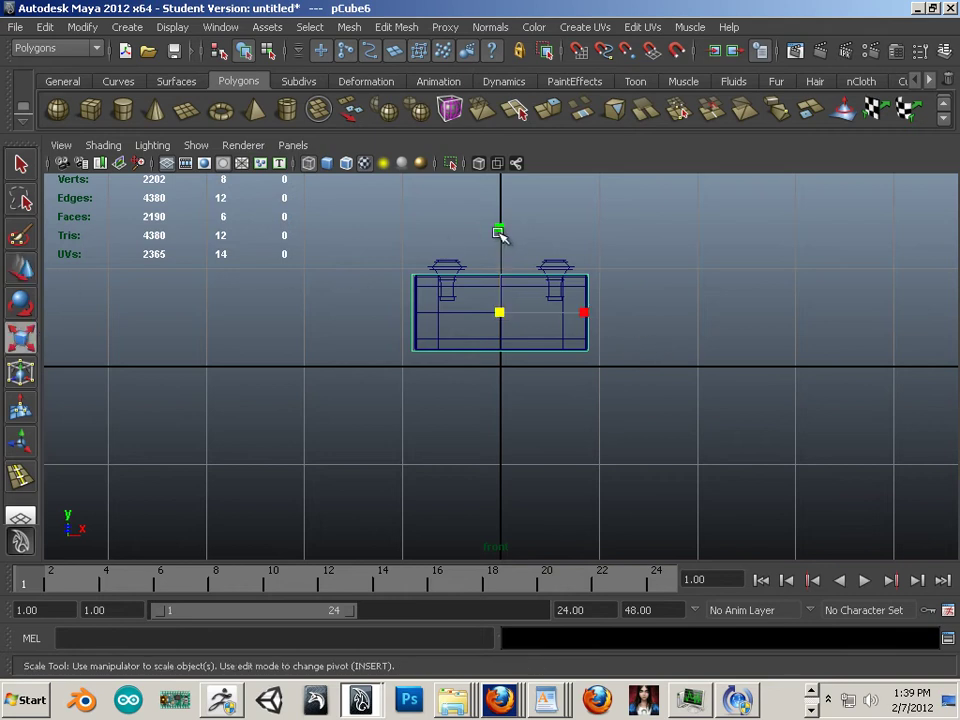
pyautogui.moveTo(499, 231); pyautogui.dragTo(503, 217)
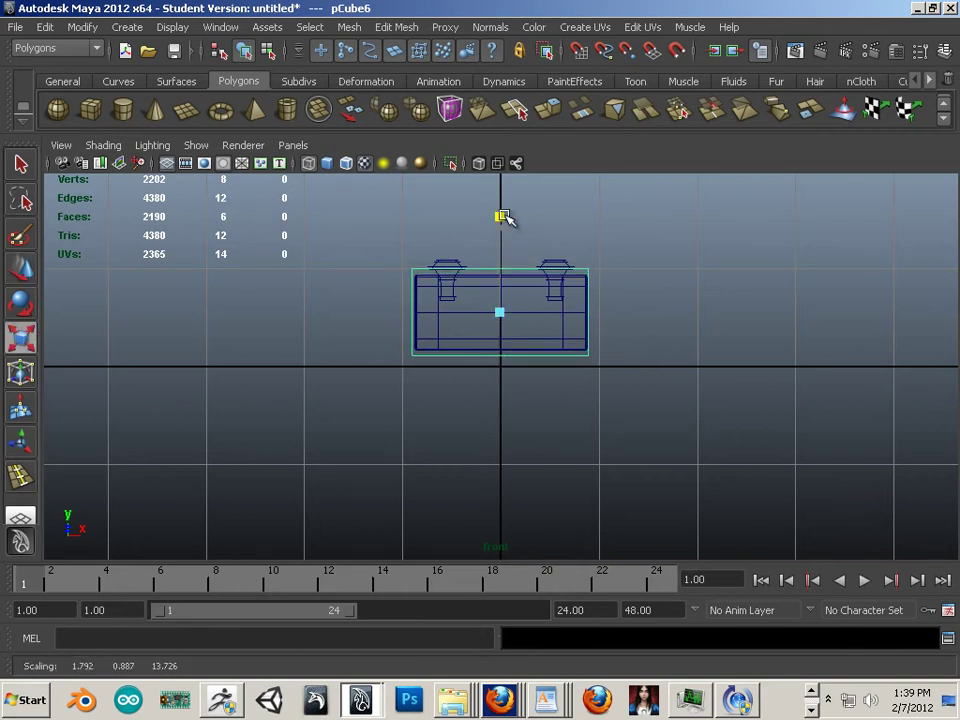
pyautogui.scroll(3, 565, 290)
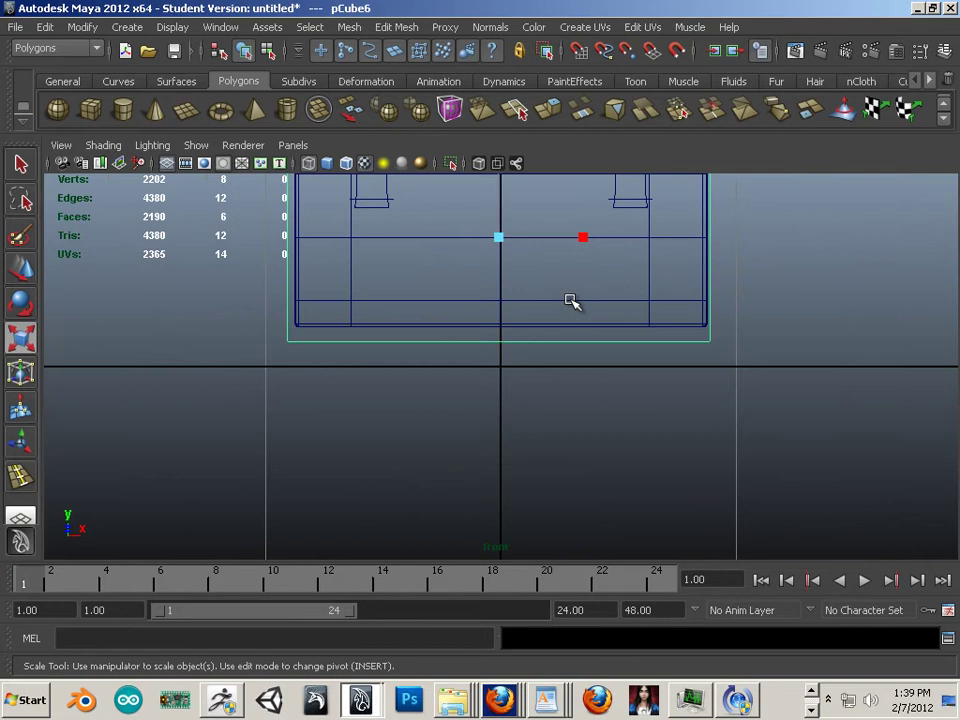
pyautogui.keyDown('alt'); pyautogui.moveTo(558, 263); pyautogui.dragTo(544, 412, button='middle'); pyautogui.keyUp('alt')
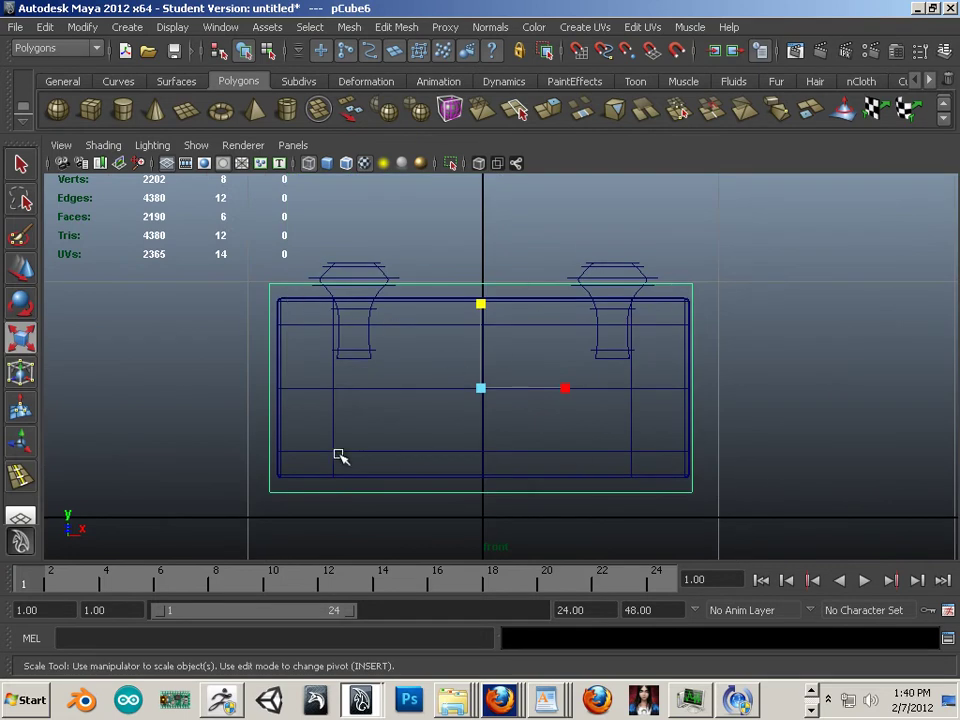
# - Examine the fit of the box's sides around the plank in the top view and return to the perspective view
pyautogui.press('space')
pyautogui.press('space')
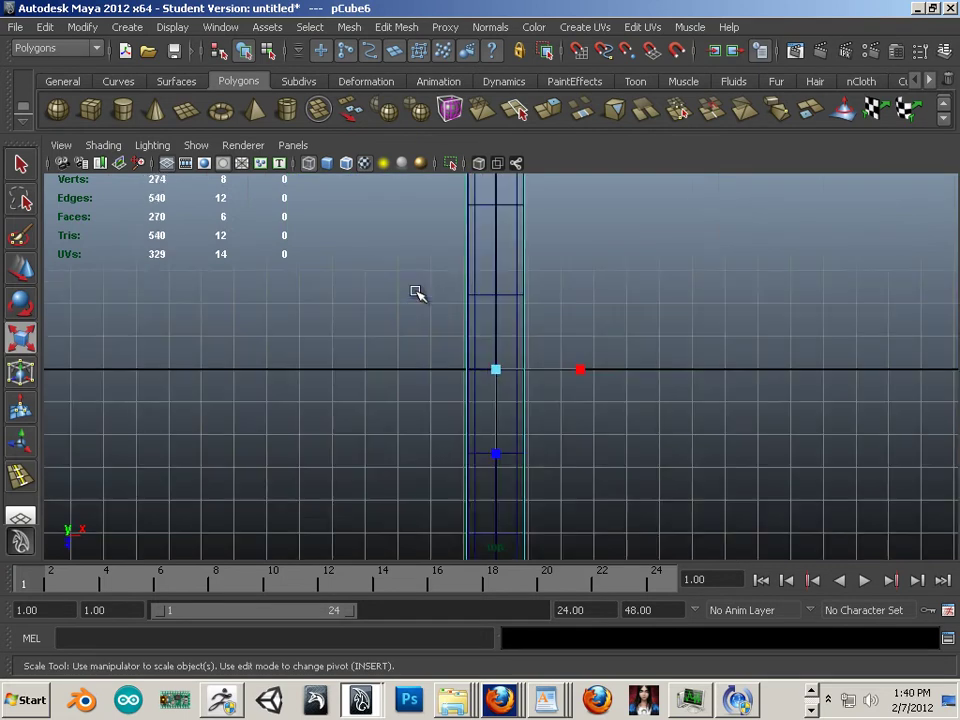
pyautogui.keyDown('alt'); pyautogui.moveTo(660, 346); pyautogui.dragTo(515, 310, button='right'); pyautogui.keyUp('alt')
pyautogui.keyDown('alt'); pyautogui.moveTo(515, 310); pyautogui.dragTo(449, 313, button='middle'); pyautogui.keyUp('alt')
pyautogui.keyDown('alt'); pyautogui.moveTo(449, 313); pyautogui.dragTo(702, 404, button='right'); pyautogui.keyUp('alt')
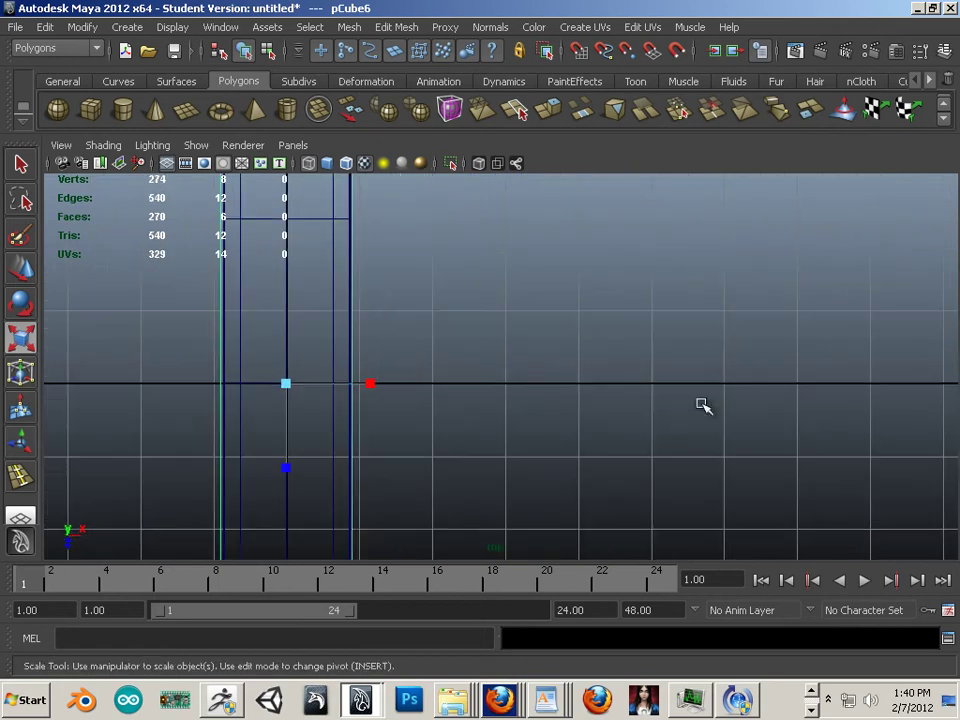
pyautogui.keyDown('alt'); pyautogui.moveTo(278, 269); pyautogui.dragTo(456, 342, button='middle'); pyautogui.keyUp('alt')
pyautogui.keyDown('alt'); pyautogui.moveTo(456, 343); pyautogui.dragTo(519, 287, button='right'); pyautogui.keyUp('alt')
pyautogui.press('r')
pyautogui.moveTo(540, 379); pyautogui.dragTo(534, 377)
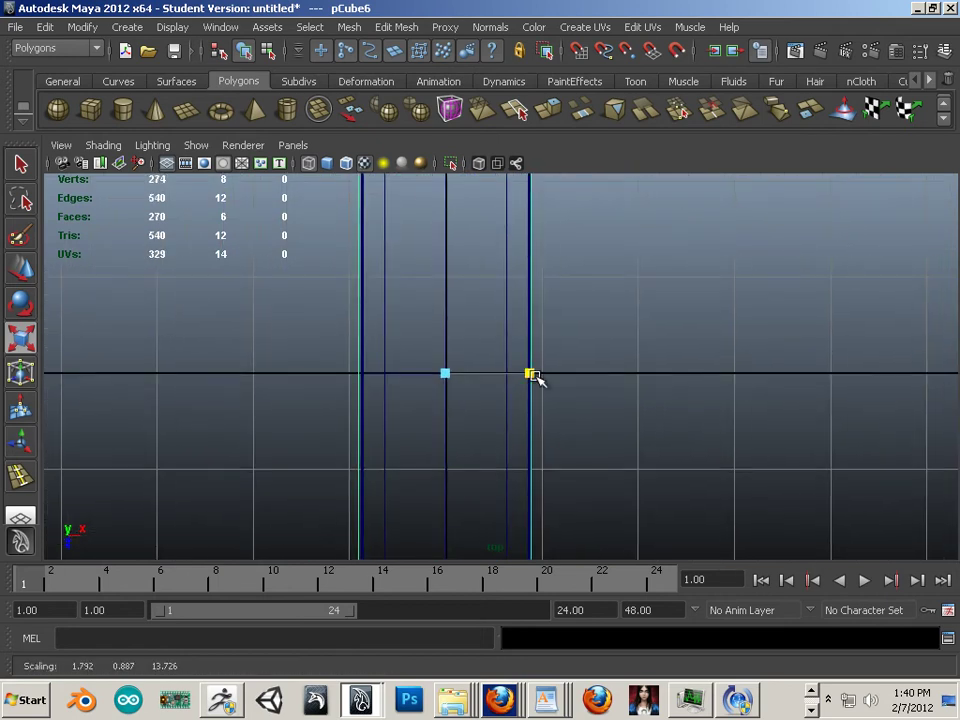
pyautogui.keyDown('alt'); pyautogui.moveTo(598, 380); pyautogui.dragTo(572, 359, button='right'); pyautogui.keyUp('alt')
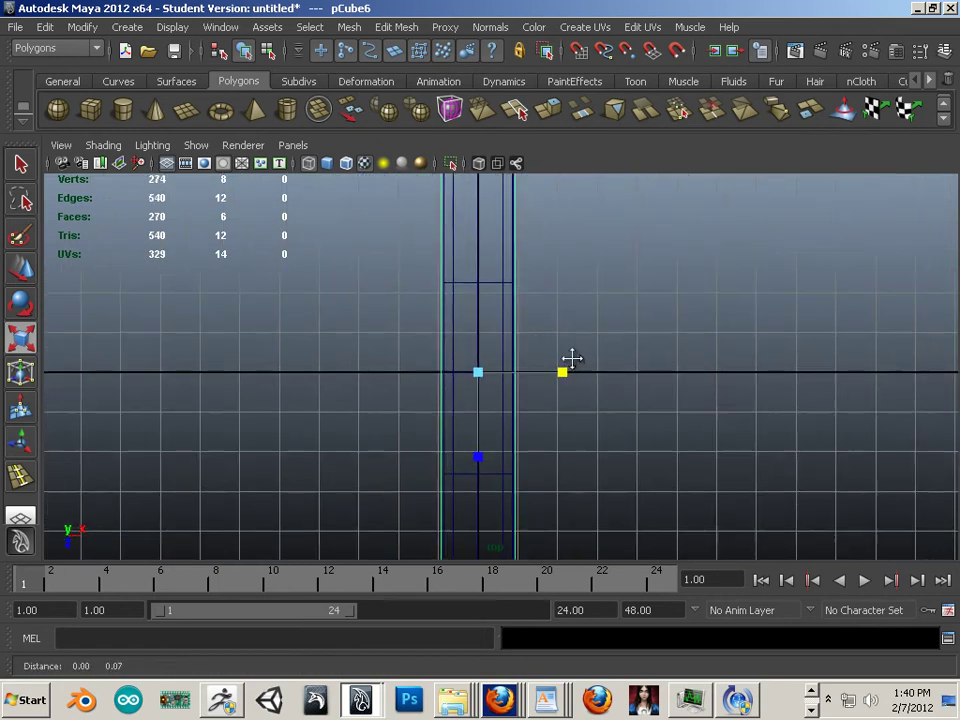
pyautogui.keyDown('alt'); pyautogui.moveTo(572, 360); pyautogui.dragTo(551, 484, button='middle'); pyautogui.keyUp('alt')
pyautogui.press('space')
pyautogui.press('space')
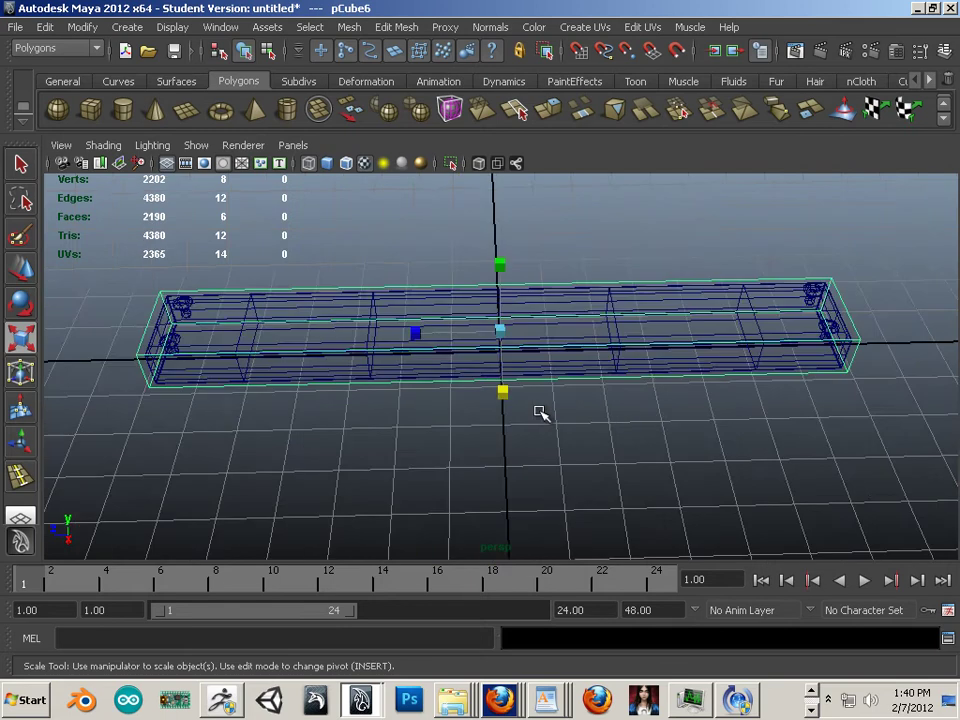
# - Combine the plank and its four bolts into a single mesh, leaving the surrounding box separate
pyautogui.keyDown('alt'); pyautogui.moveTo(540, 411); pyautogui.dragTo(414, 411, button='right'); pyautogui.keyUp('alt')
pyautogui.keyDown('alt'); pyautogui.moveTo(345, 398); pyautogui.dragTo(394, 386); pyautogui.keyUp('alt')
pyautogui.keyDown('alt'); pyautogui.moveTo(394, 386); pyautogui.dragTo(453, 394, button='right'); pyautogui.keyUp('alt')
pyautogui.keyDown('alt'); pyautogui.moveTo(370, 399); pyautogui.dragTo(436, 412, button='middle'); pyautogui.keyUp('alt')
pyautogui.keyDown('alt'); pyautogui.moveTo(436, 412); pyautogui.dragTo(495, 435, button='right'); pyautogui.keyUp('alt')
pyautogui.click(166, 336)
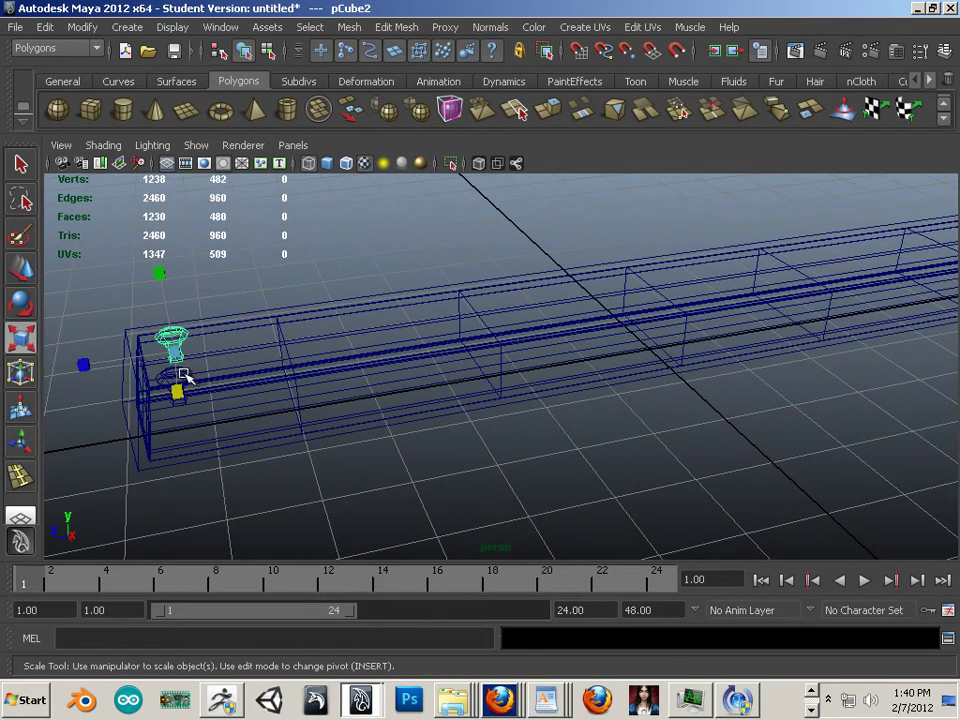
pyautogui.keyDown('alt'); pyautogui.moveTo(200, 372); pyautogui.dragTo(270, 366); pyautogui.keyUp('alt')
pyautogui.keyDown('shift'); pyautogui.click(235, 360); pyautogui.keyUp('shift')
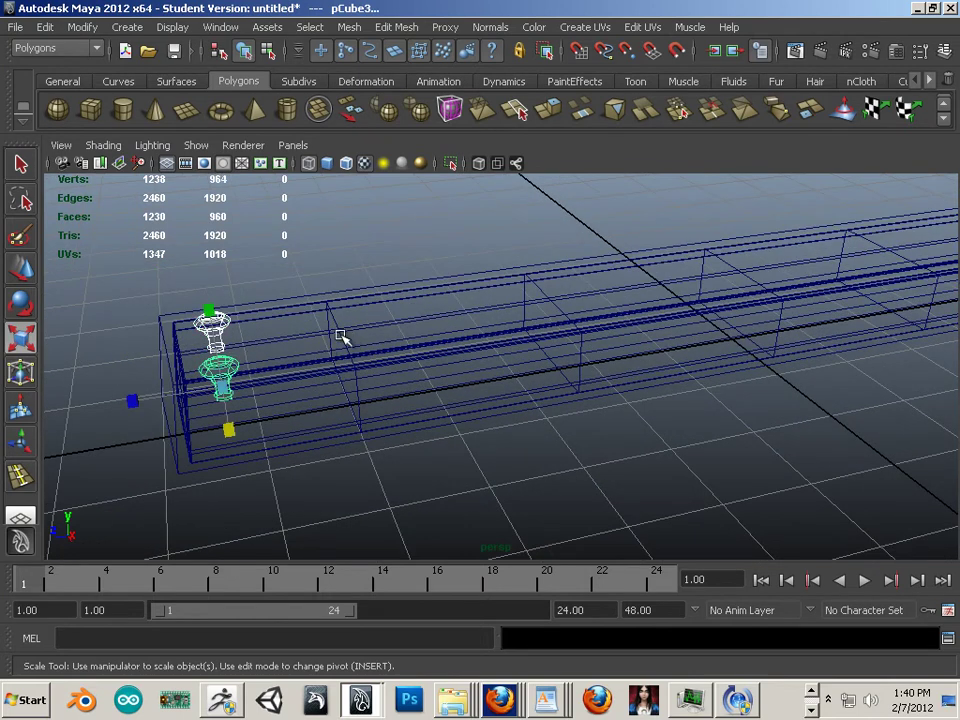
pyautogui.keyDown('shift'); pyautogui.click(341, 336); pyautogui.keyUp('shift')
pyautogui.keyDown('alt'); pyautogui.moveTo(589, 321); pyautogui.dragTo(200, 372, button='middle'); pyautogui.keyUp('alt')
pyautogui.keyDown('alt'); pyautogui.moveTo(516, 333); pyautogui.dragTo(300, 372); pyautogui.keyUp('alt')
pyautogui.keyDown('alt'); pyautogui.moveTo(300, 372); pyautogui.dragTo(556, 341, button='right'); pyautogui.keyUp('alt')
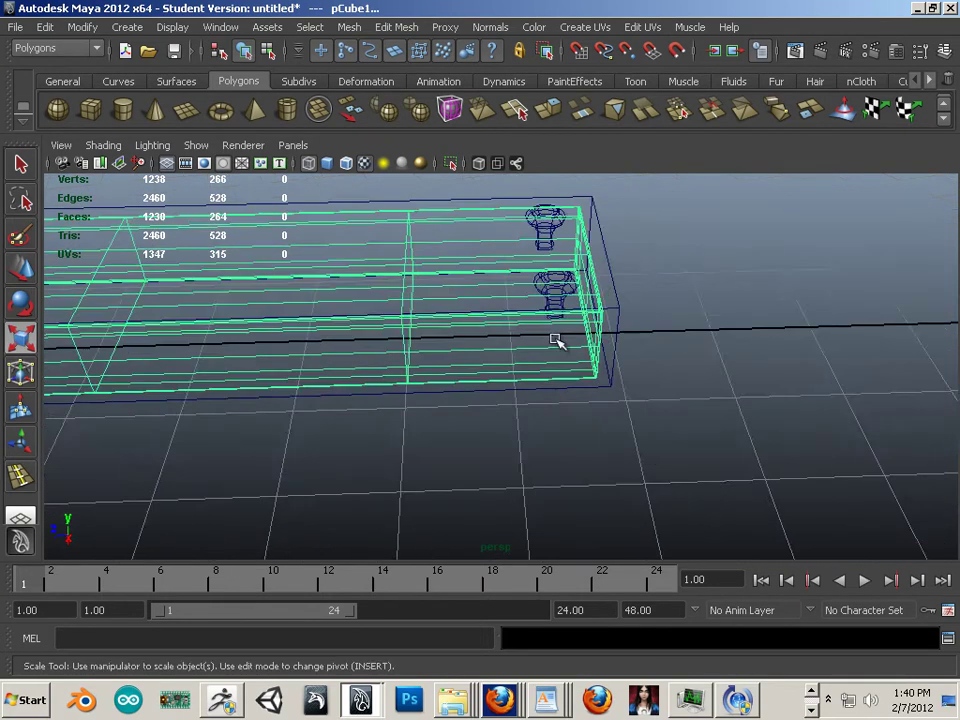
pyautogui.keyDown('alt'); pyautogui.moveTo(557, 341); pyautogui.dragTo(495, 407, button='middle'); pyautogui.keyUp('alt')
pyautogui.click(503, 370)
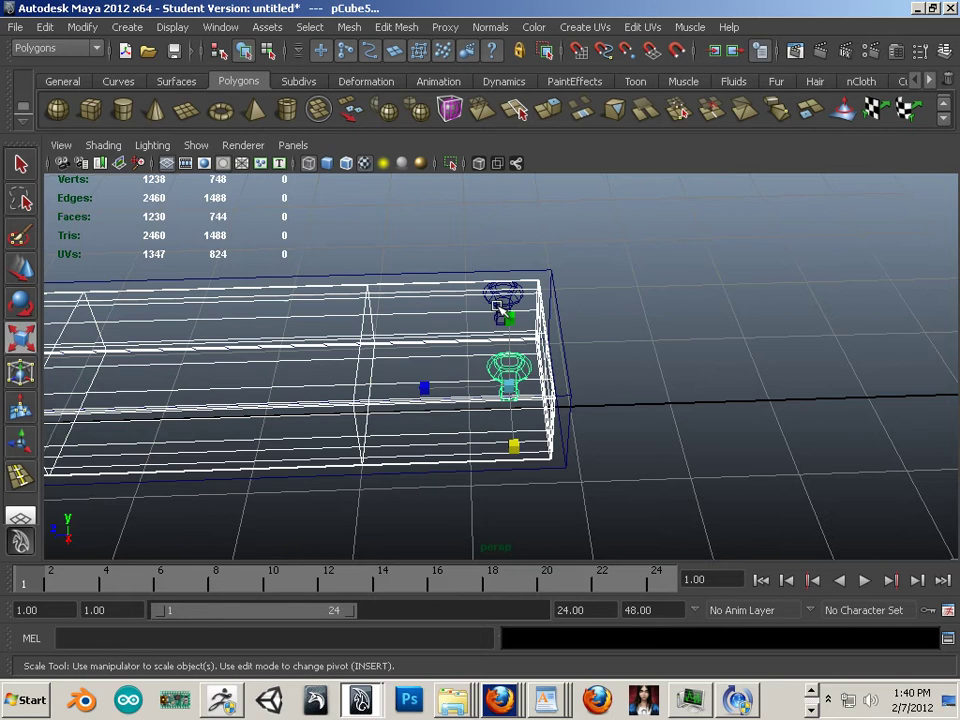
pyautogui.keyDown('shift'); pyautogui.click(498, 310); pyautogui.keyUp('shift')
pyautogui.click(349, 27)
pyautogui.click(349, 27)
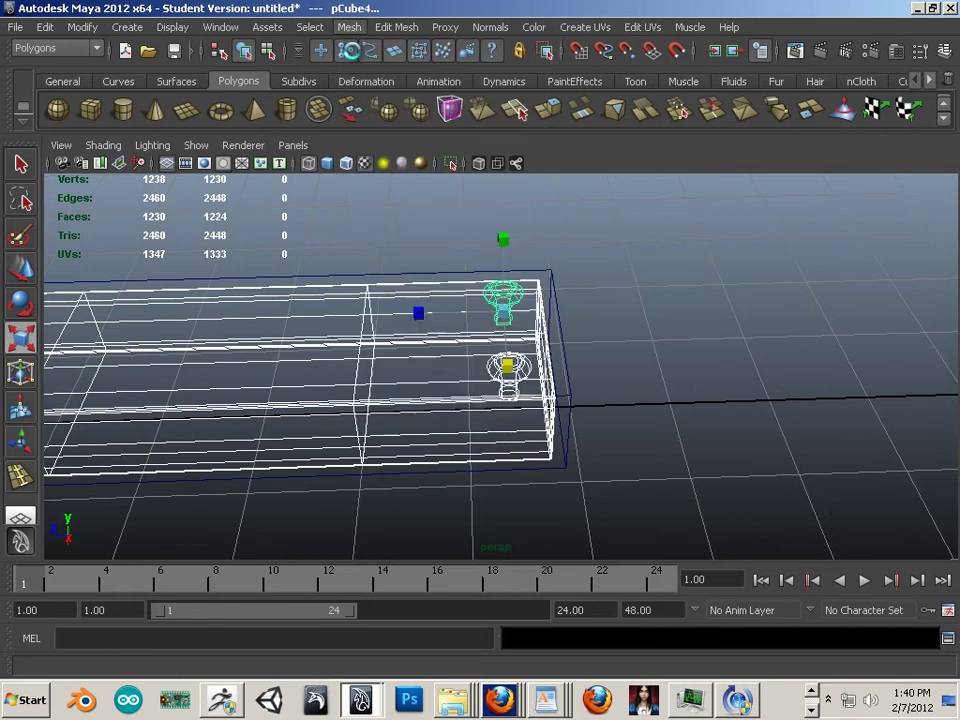
pyautogui.click(618, 404)
# - Examine how the combined plank mesh sits inside the surrounding box, selecting each of them in turn
pyautogui.keyDown('alt'); pyautogui.moveTo(306, 473); pyautogui.dragTo(460, 421); pyautogui.keyUp('alt')
pyautogui.keyDown('alt'); pyautogui.moveTo(460, 421); pyautogui.dragTo(600, 371, button='middle'); pyautogui.keyUp('alt')
pyautogui.keyDown('alt'); pyautogui.moveTo(600, 371); pyautogui.dragTo(455, 369, button='right'); pyautogui.keyUp('alt')
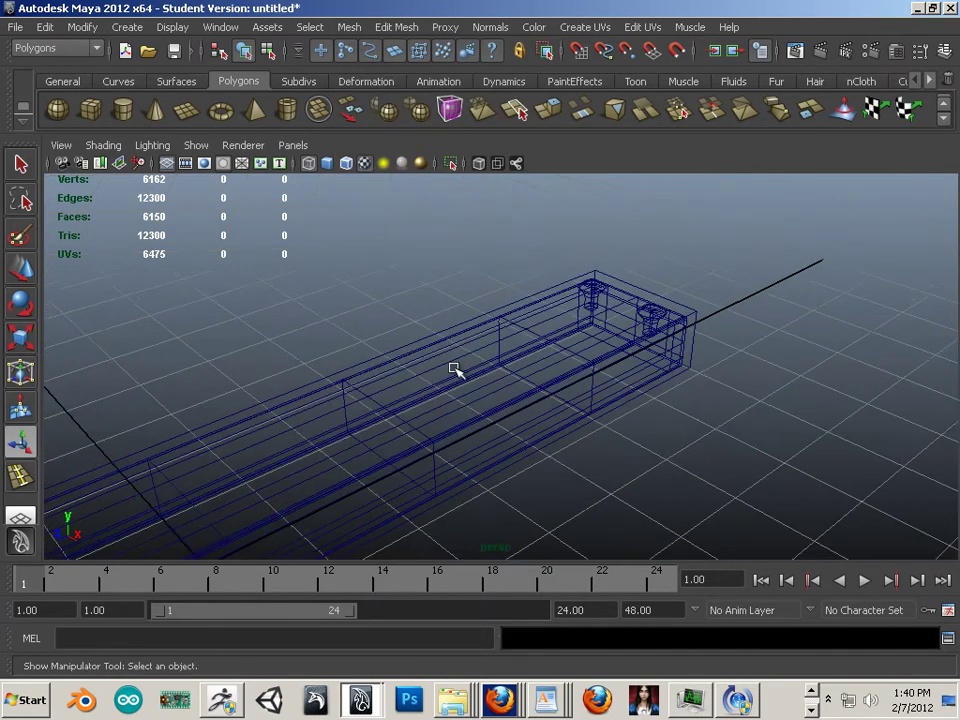
pyautogui.click(461, 424)
pyautogui.keyDown('alt'); pyautogui.moveTo(461, 424); pyautogui.dragTo(326, 392); pyautogui.keyUp('alt')
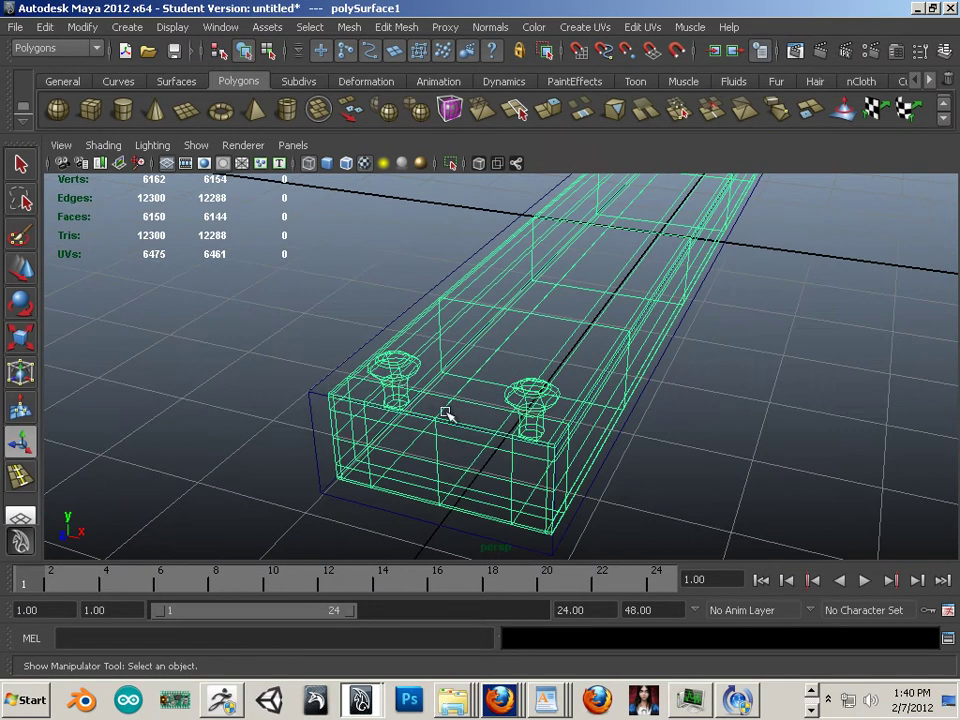
pyautogui.click(314, 395)
pyautogui.keyDown('alt'); pyautogui.moveTo(520, 410); pyautogui.dragTo(392, 443, button='right'); pyautogui.keyUp('alt')
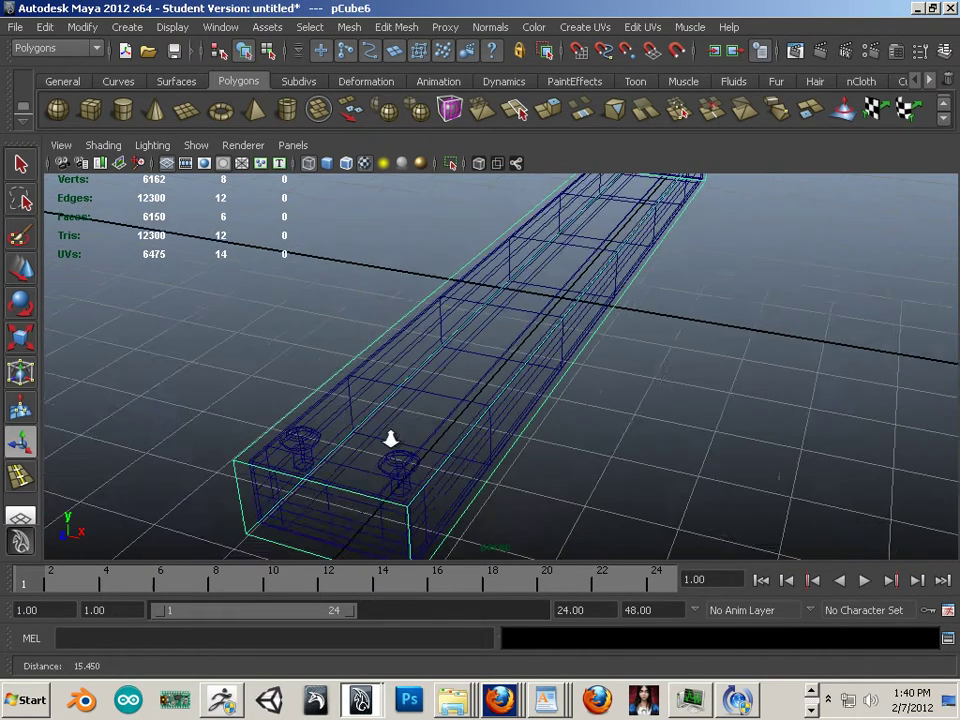
pyautogui.moveTo(392, 443)
pyautogui.keyDown('alt'); pyautogui.mouseDown()
pyautogui.moveTo(505, 437)
pyautogui.moveTo(390, 440)
pyautogui.mouseUp(); pyautogui.keyUp('alt')
pyautogui.keyDown('alt'); pyautogui.moveTo(490, 440); pyautogui.dragTo(457, 442, button='middle'); pyautogui.keyUp('alt')
pyautogui.keyDown('alt'); pyautogui.moveTo(350, 412); pyautogui.dragTo(394, 399); pyautogui.keyUp('alt')
pyautogui.keyDown('alt'); pyautogui.moveTo(394, 399); pyautogui.dragTo(451, 427, button='right'); pyautogui.keyUp('alt')
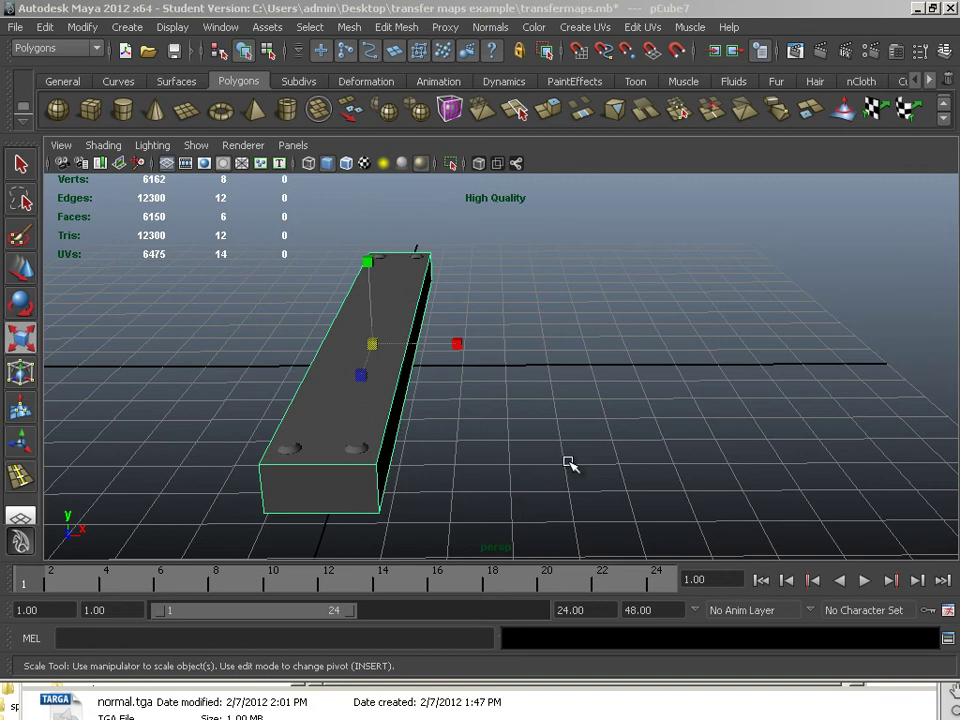
# - Compare the combined plank mesh in smooth preview and unsmoothed display, ending with the unsmoothed display
pyautogui.keyDown('alt'); pyautogui.moveTo(567, 463); pyautogui.dragTo(621, 484); pyautogui.keyUp('alt')
pyautogui.keyDown('alt'); pyautogui.moveTo(467, 437); pyautogui.dragTo(563, 479, button='right'); pyautogui.keyUp('alt')
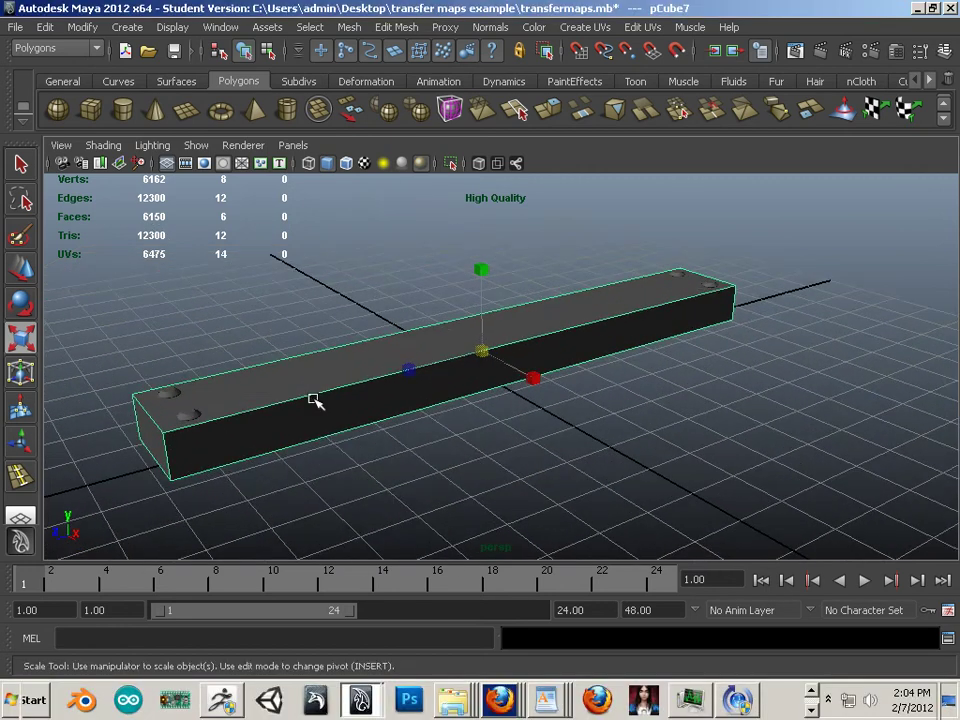
pyautogui.rightClick(312, 360)
pyautogui.keyDown('alt'); pyautogui.moveTo(251, 386); pyautogui.dragTo(327, 350, button='middle'); pyautogui.keyUp('alt')
pyautogui.keyDown('alt'); pyautogui.moveTo(327, 350); pyautogui.dragTo(465, 425, button='right'); pyautogui.keyUp('alt')
pyautogui.moveTo(372, 421)
pyautogui.keyDown('alt'); pyautogui.mouseDown(button='middle')
pyautogui.moveTo(276, 394)
pyautogui.moveTo(371, 401)
pyautogui.mouseUp(button='middle'); pyautogui.keyUp('alt')
pyautogui.keyDown('alt'); pyautogui.moveTo(371, 401); pyautogui.dragTo(435, 441, button='right'); pyautogui.keyUp('alt')
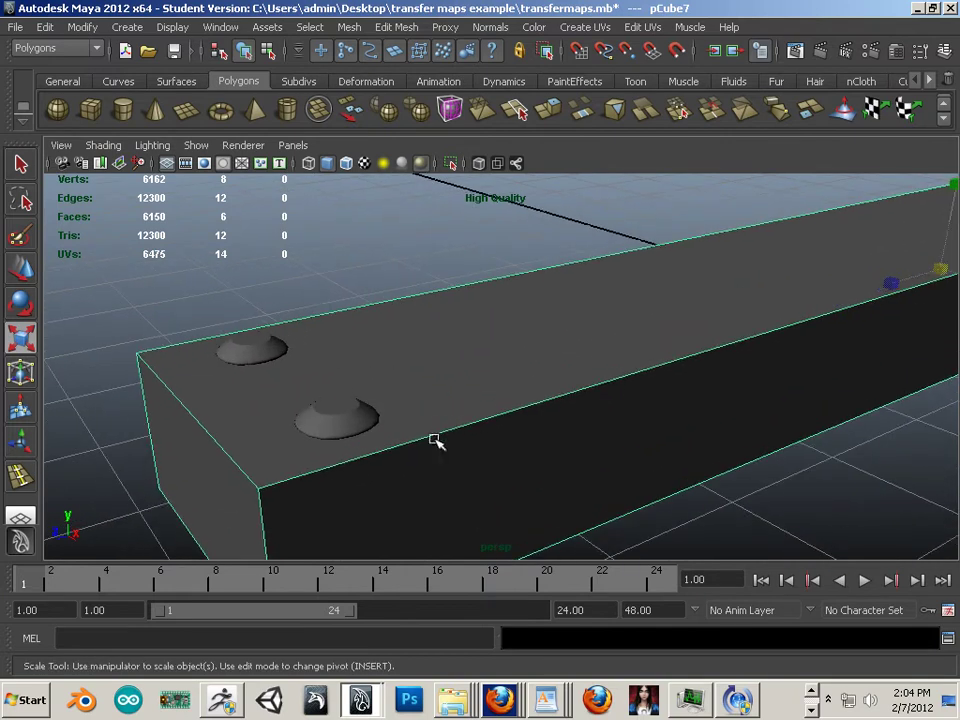
pyautogui.click(373, 428)
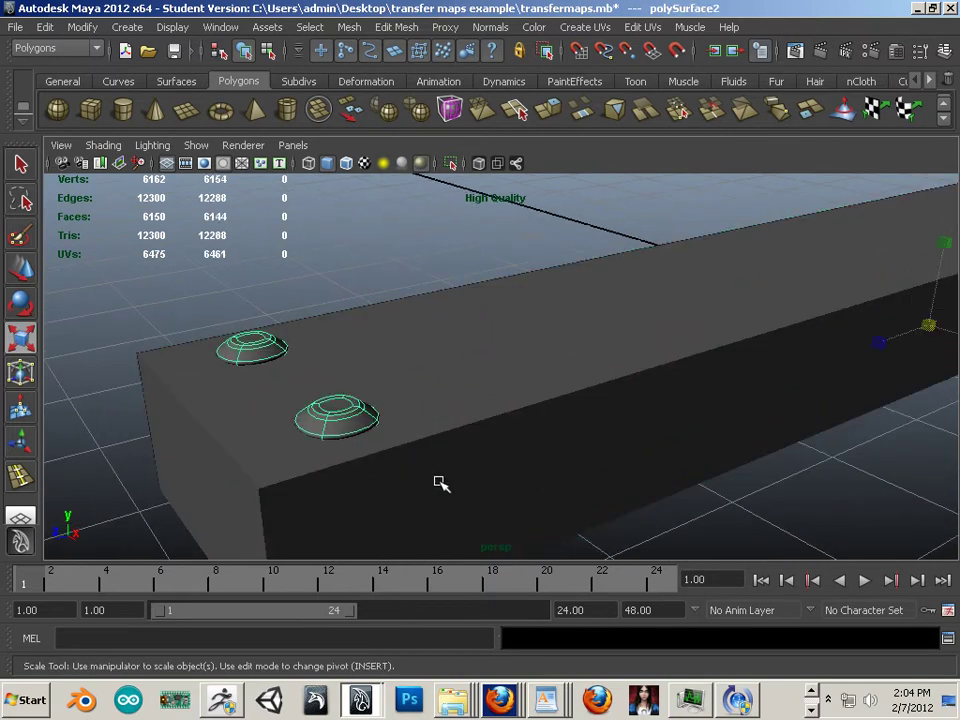
pyautogui.press('1')
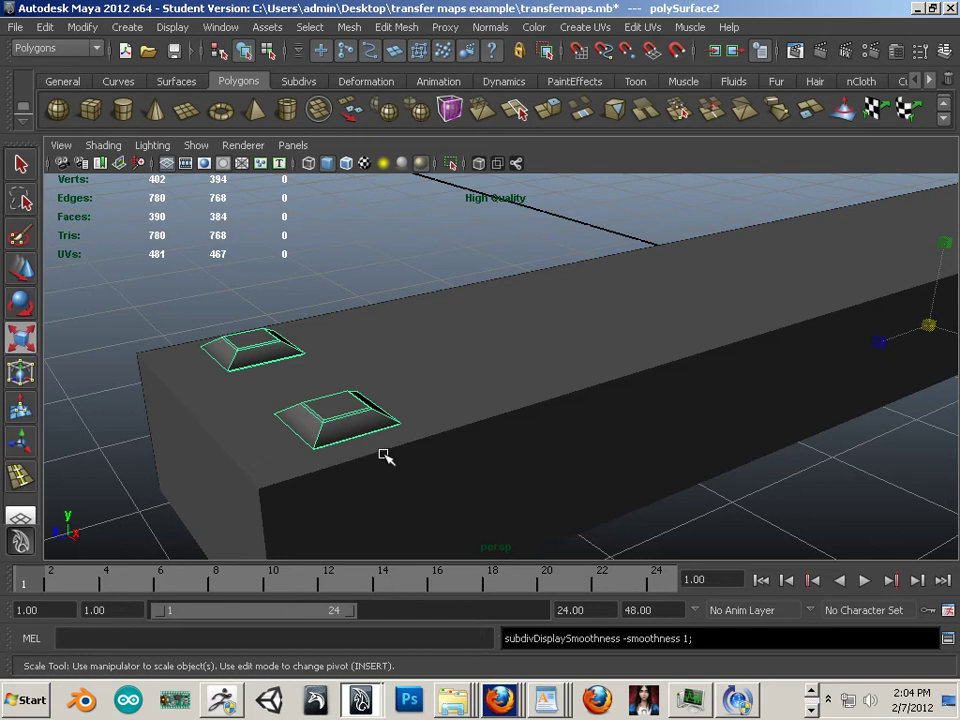
pyautogui.press('3')
pyautogui.press('1')
pyautogui.press('3')
pyautogui.press('1')
pyautogui.press('3')
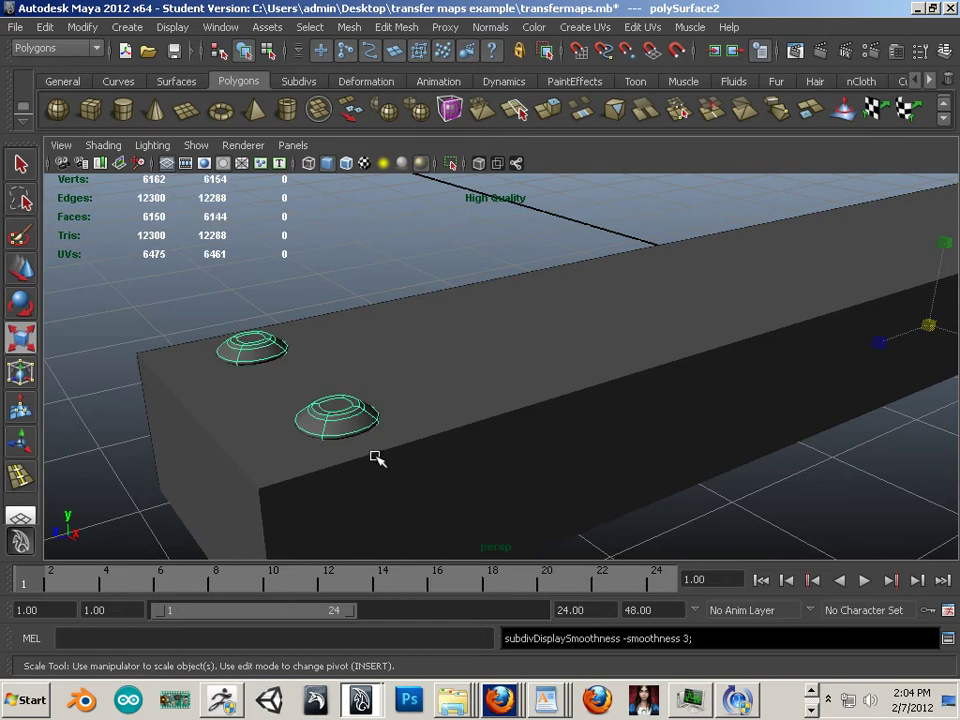
pyautogui.scroll(-2, 376, 458)
pyautogui.scroll(2, 375, 458)
pyautogui.press('1')
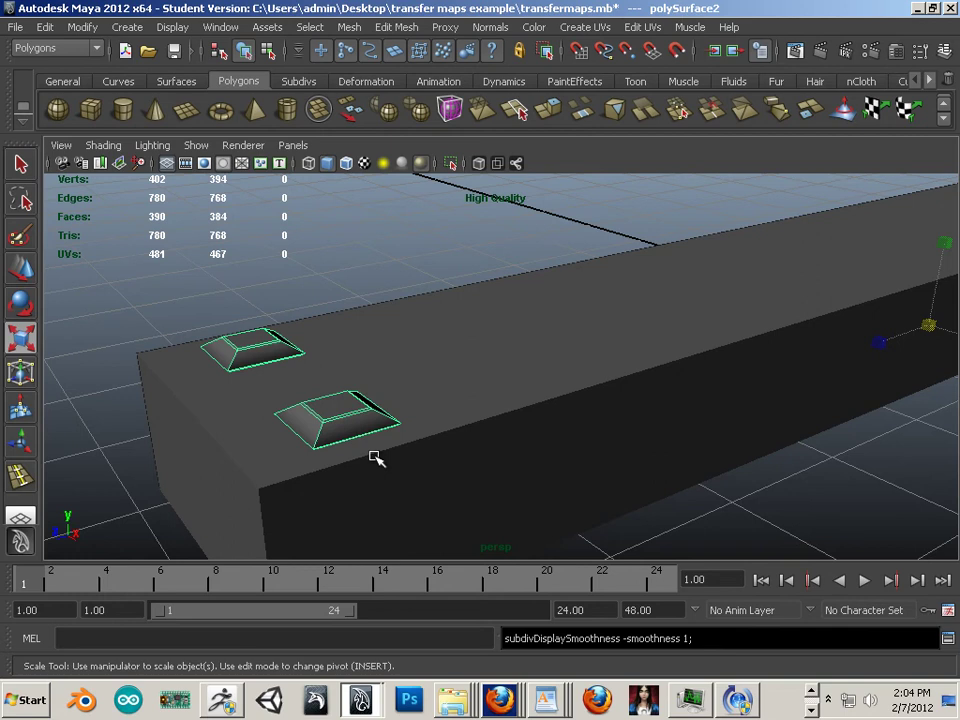
pyautogui.press('[')
# - Move the box along X, clear of the plank, to expose the combined mesh
pyautogui.keyDown('alt'); pyautogui.moveTo(461, 475); pyautogui.dragTo(388, 471, button='middle'); pyautogui.keyUp('alt')
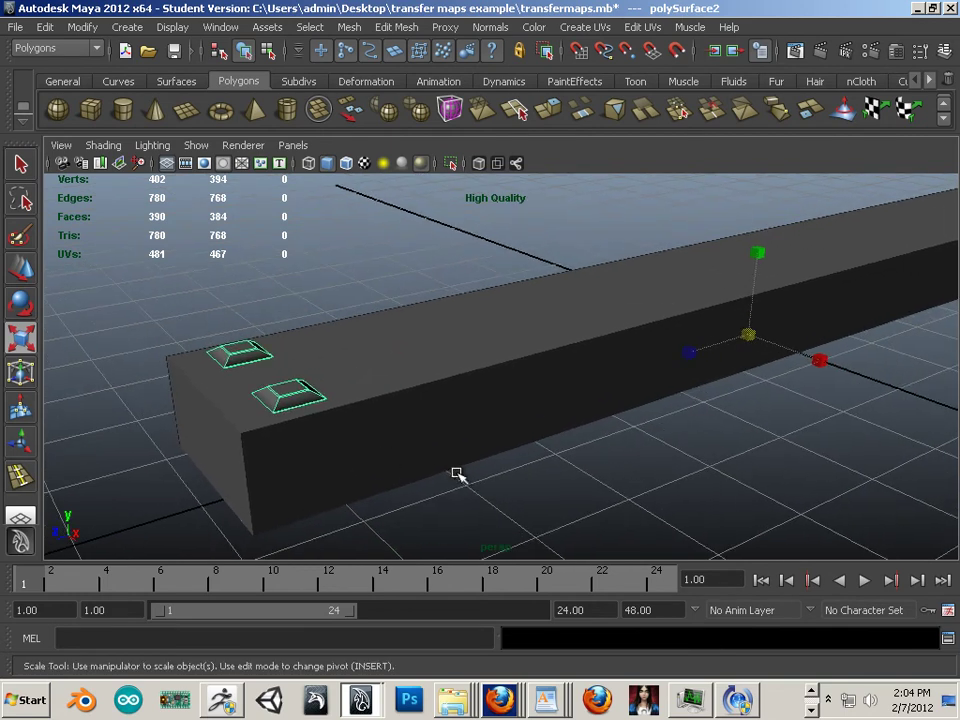
pyautogui.keyDown('alt'); pyautogui.moveTo(574, 482); pyautogui.dragTo(526, 512, button='middle'); pyautogui.keyUp('alt')
pyautogui.keyDown('alt'); pyautogui.moveTo(526, 512); pyautogui.dragTo(450, 480, button='right'); pyautogui.keyUp('alt')
pyautogui.keyDown('alt'); pyautogui.moveTo(435, 456); pyautogui.dragTo(605, 458, button='middle'); pyautogui.keyUp('alt')
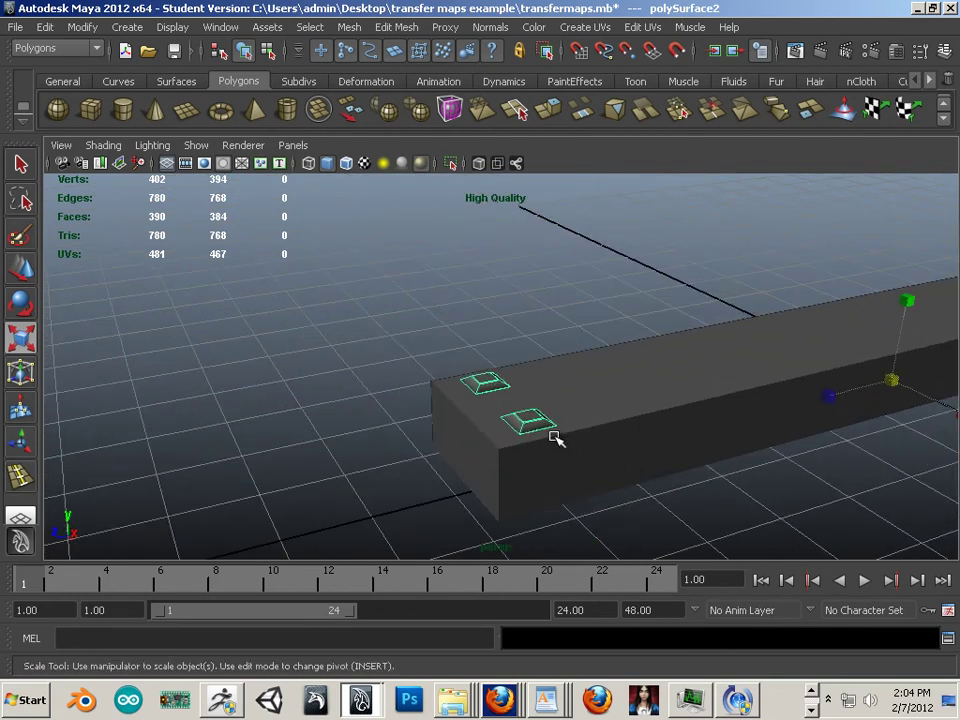
pyautogui.click(627, 414)
pyautogui.press('w')
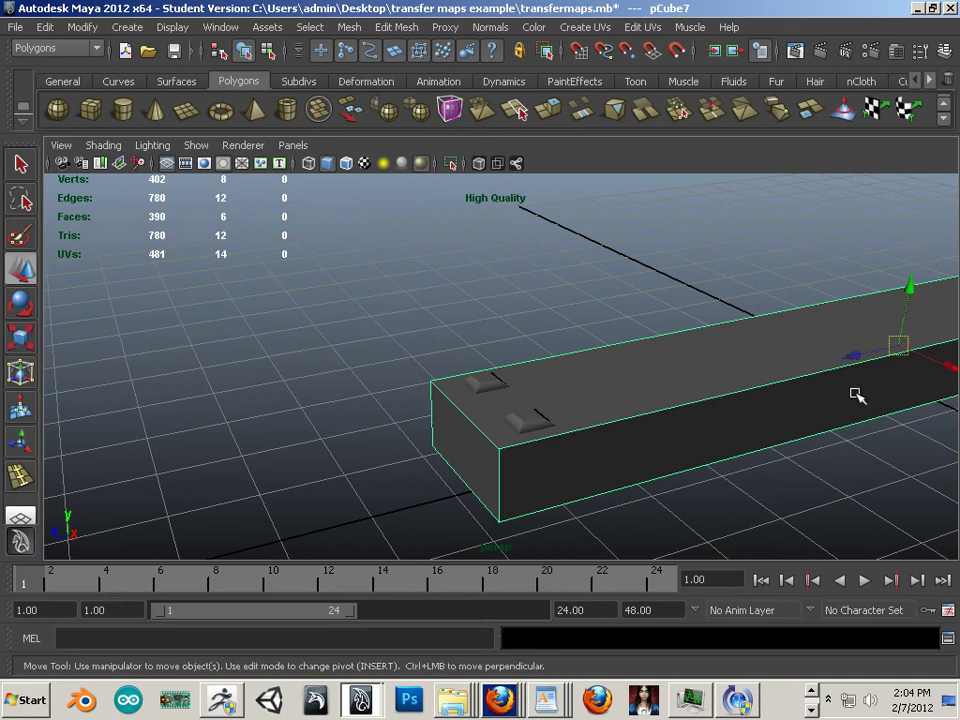
pyautogui.moveTo(918, 368); pyautogui.dragTo(733, 293)
pyautogui.keyDown('alt'); pyautogui.moveTo(559, 369); pyautogui.dragTo(525, 350, button='middle'); pyautogui.keyUp('alt')
pyautogui.keyDown('alt'); pyautogui.moveTo(525, 350); pyautogui.dragTo(489, 328); pyautogui.keyUp('alt')
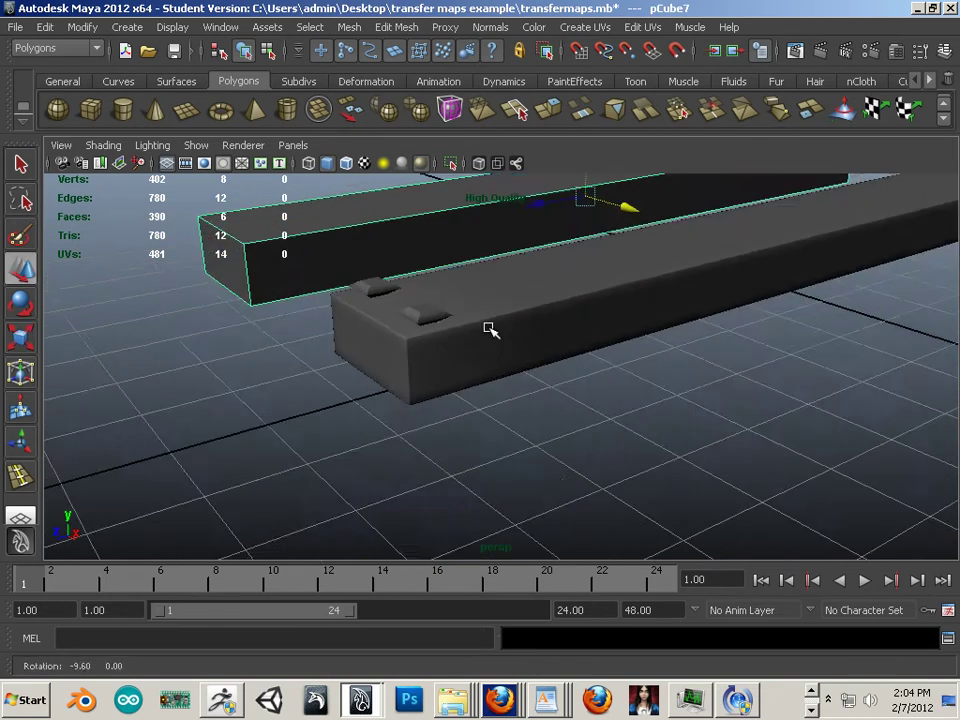
# - Separate the combined plank mesh into its individual plank and bolt objects
pyautogui.scroll(3, 480, 327)
pyautogui.keyDown('alt'); pyautogui.moveTo(456, 324); pyautogui.dragTo(509, 360, button='middle'); pyautogui.keyUp('alt')
pyautogui.scroll(5, 509, 362)
pyautogui.click(427, 316)
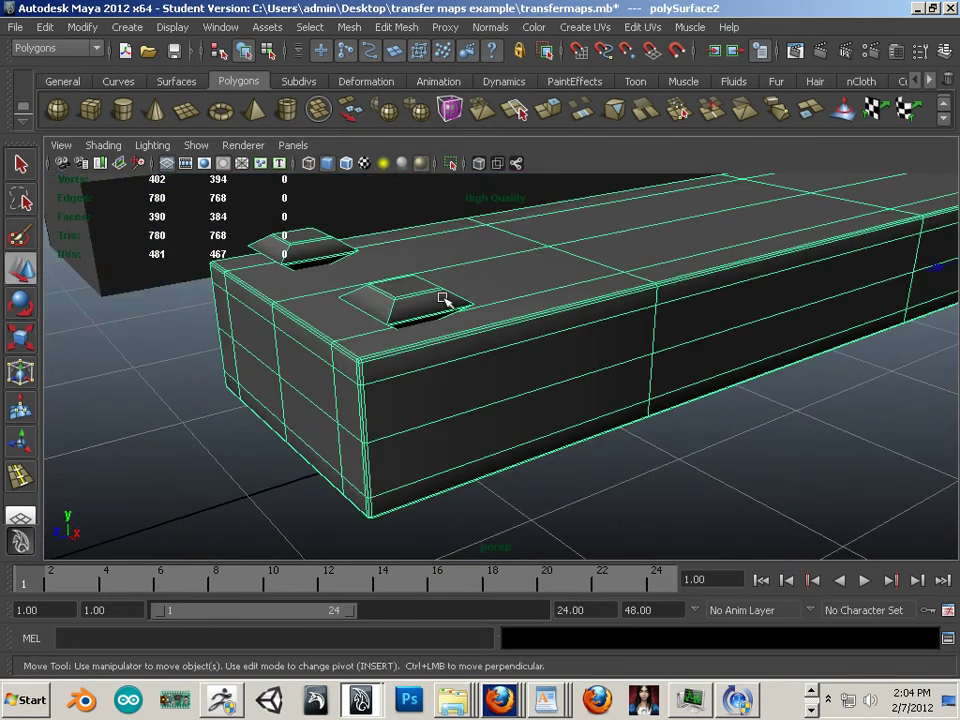
pyautogui.click(349, 27)
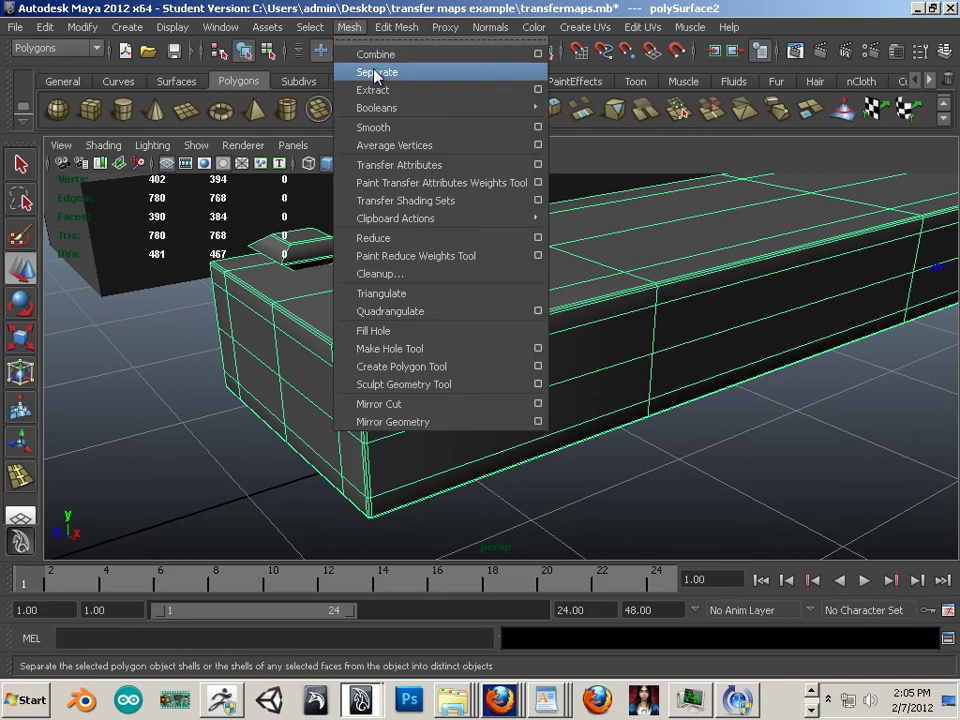
pyautogui.click(376, 72)
# - Smooth the two bolts at the near end of the plank twice with the mesh Smooth operation
pyautogui.click(418, 328)
pyautogui.click(340, 257)
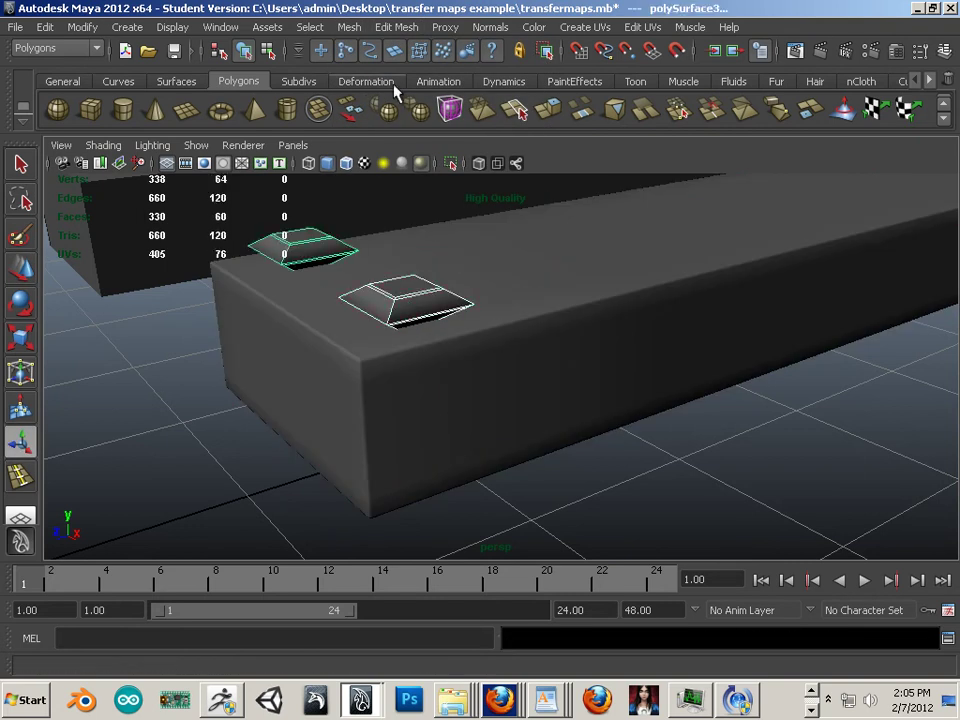
pyautogui.click(349, 27)
pyautogui.click(397, 135)
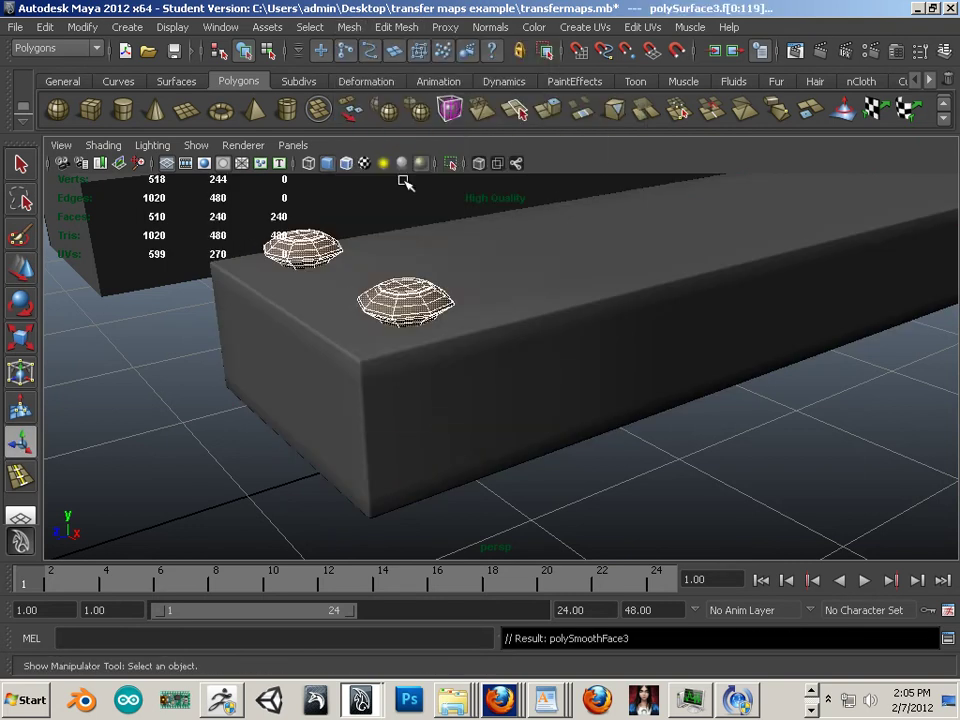
pyautogui.click(475, 384)
pyautogui.click(430, 322)
pyautogui.keyDown('shift'); pyautogui.click(305, 245); pyautogui.keyUp('shift')
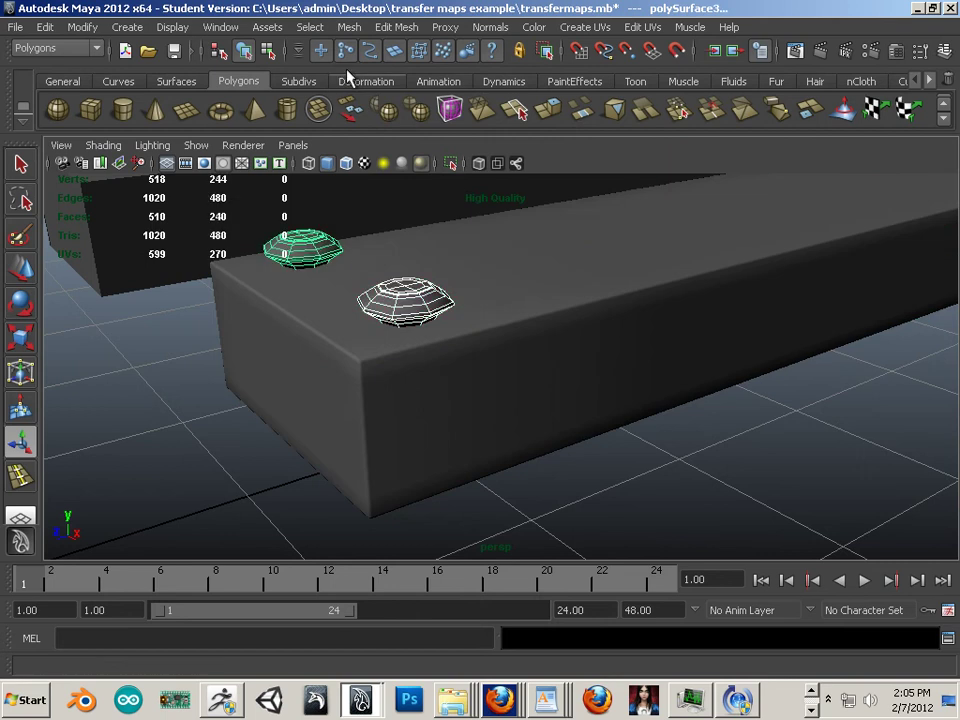
pyautogui.click(349, 27)
pyautogui.click(373, 127)
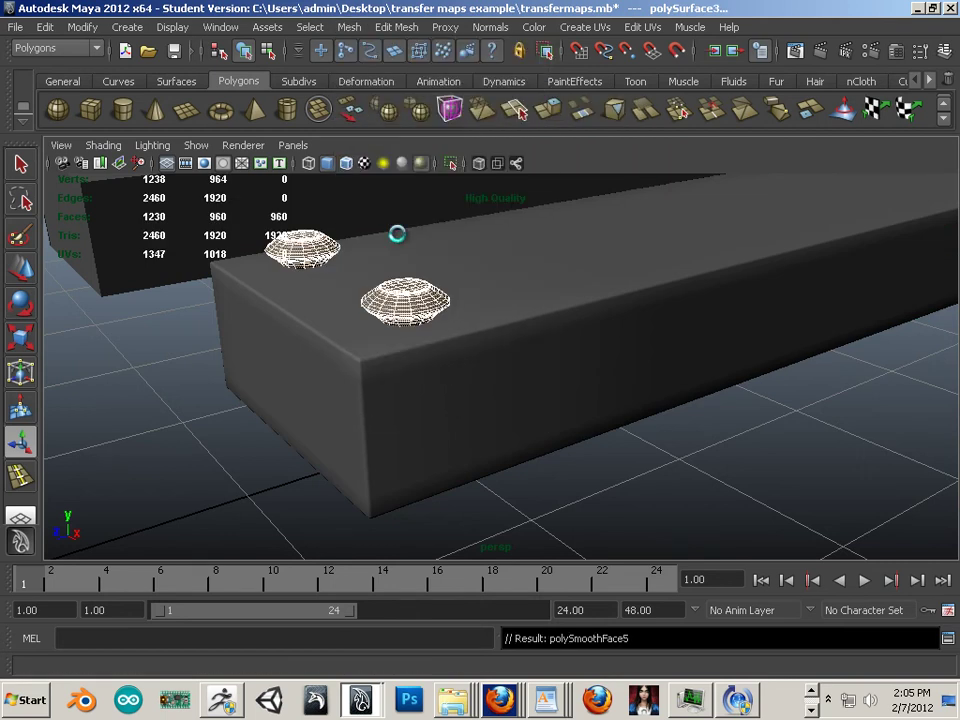
# - Turn on smooth preview for the two bolts at the far end of the plank
pyautogui.click(489, 444)
pyautogui.keyDown('alt'); pyautogui.moveTo(564, 369); pyautogui.dragTo(259, 441, button='right'); pyautogui.keyUp('alt')
pyautogui.scroll(-4, 260, 441)
pyautogui.keyDown('alt'); pyautogui.moveTo(437, 373); pyautogui.dragTo(403, 385, button='middle'); pyautogui.keyUp('alt')
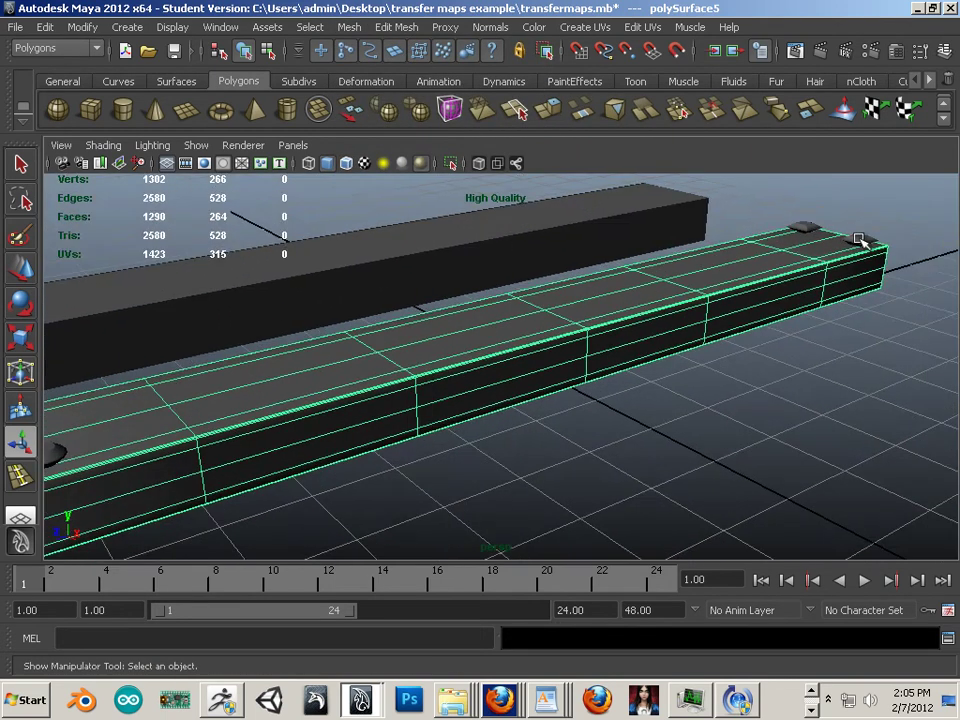
pyautogui.click(861, 240)
pyautogui.click(806, 228)
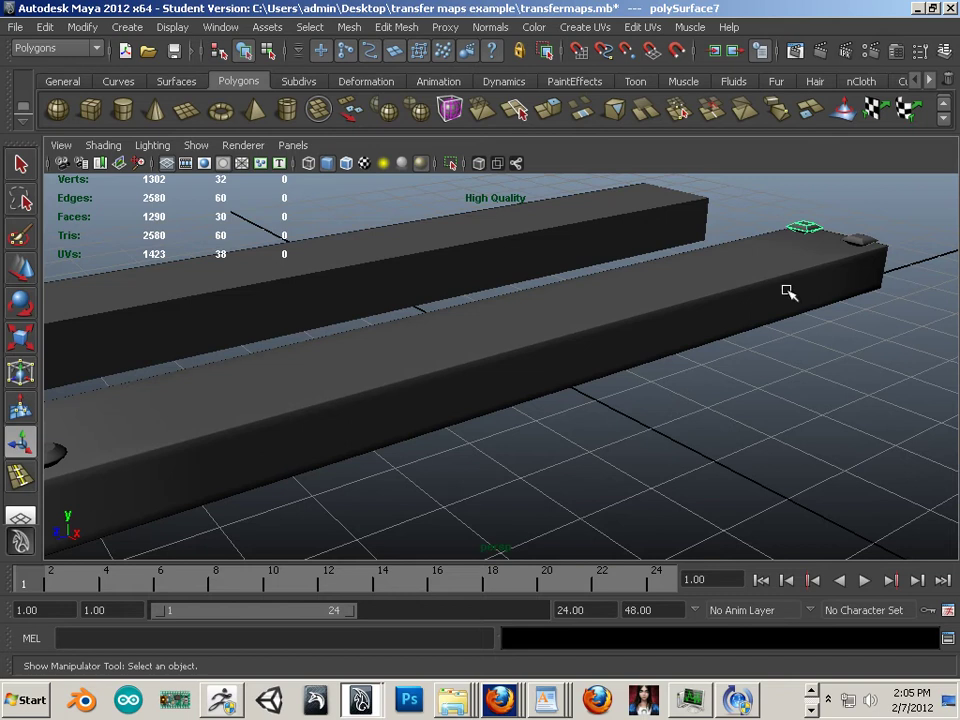
pyautogui.keyDown('shift'); pyautogui.click(868, 252); pyautogui.keyUp('shift')
pyautogui.press('3')
pyautogui.click(846, 328)
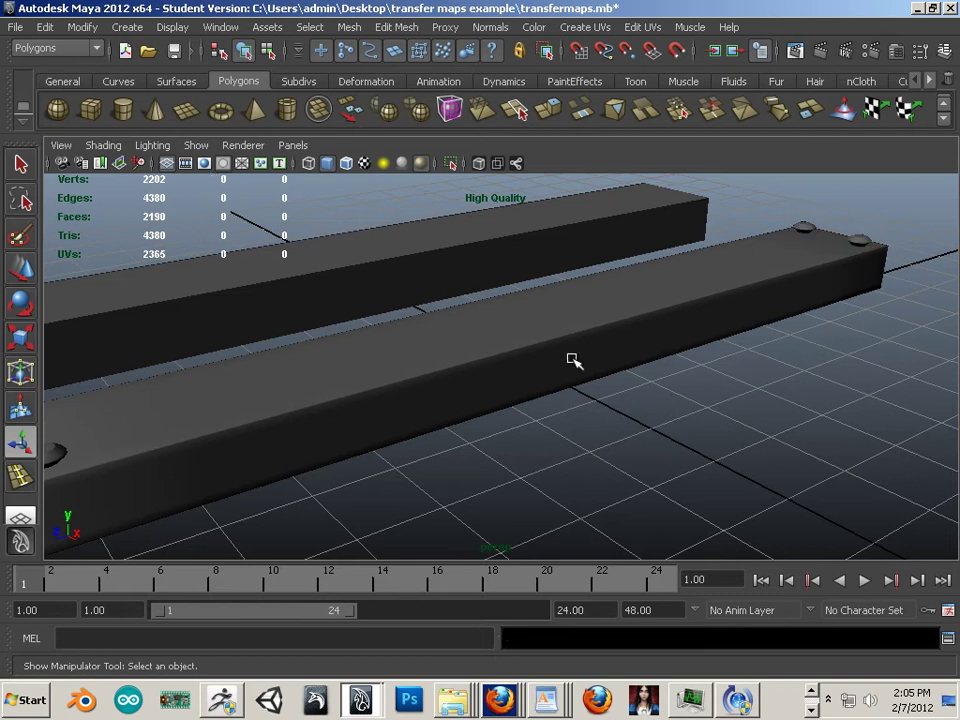
# - Apply the mesh Smooth operation to the plank and all four bolts together, excluding the box
pyautogui.keyDown('alt'); pyautogui.moveTo(574, 362); pyautogui.dragTo(595, 345, button='middle'); pyautogui.keyUp('alt')
pyautogui.moveTo(779, 209); pyautogui.dragTo(952, 338)
pyautogui.keyDown('alt'); pyautogui.moveTo(207, 479); pyautogui.dragTo(343, 401); pyautogui.keyUp('alt')
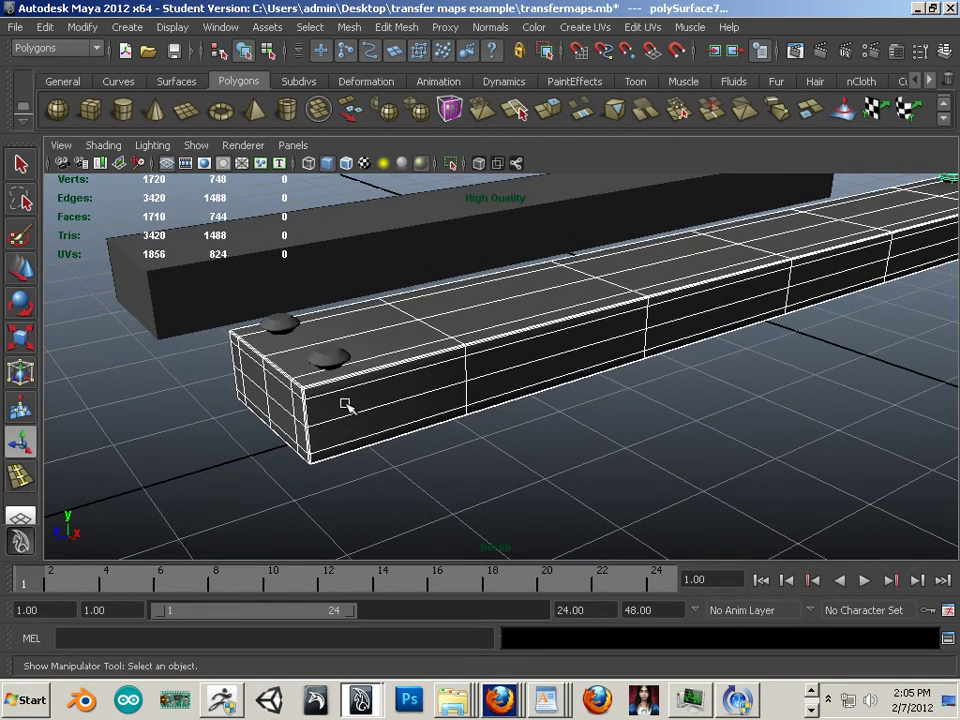
pyautogui.keyDown('shift'); pyautogui.click(328, 354); pyautogui.keyUp('shift')
pyautogui.keyDown('shift'); pyautogui.click(278, 324); pyautogui.keyUp('shift')
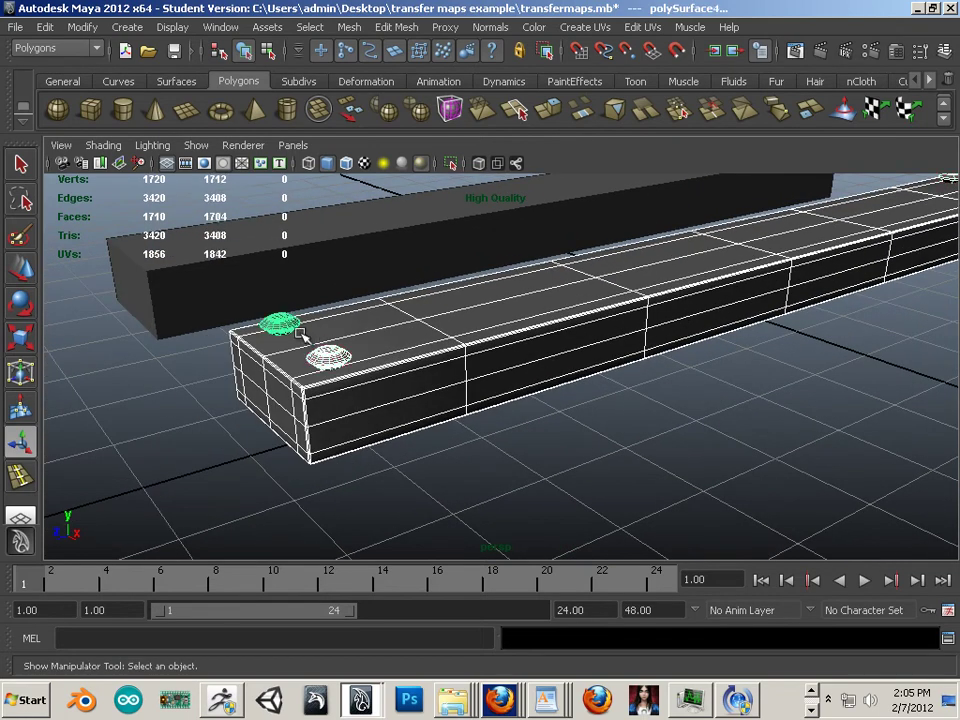
pyautogui.click(345, 27)
pyautogui.click(372, 127)
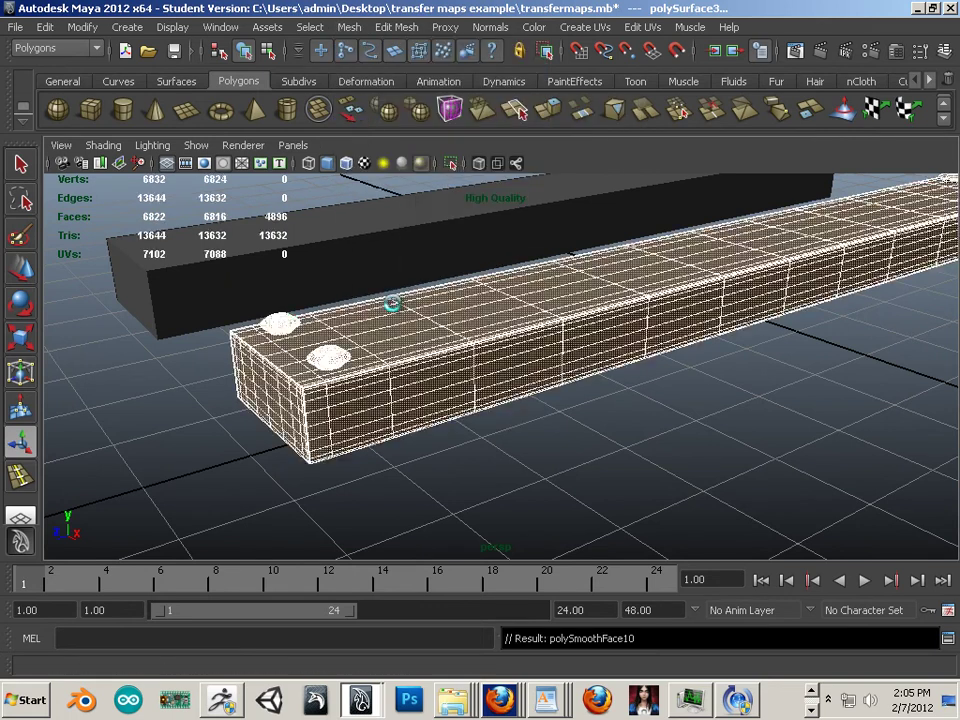
pyautogui.click(540, 476)
pyautogui.keyDown('alt'); pyautogui.moveTo(540, 476); pyautogui.dragTo(467, 441); pyautogui.keyUp('alt')
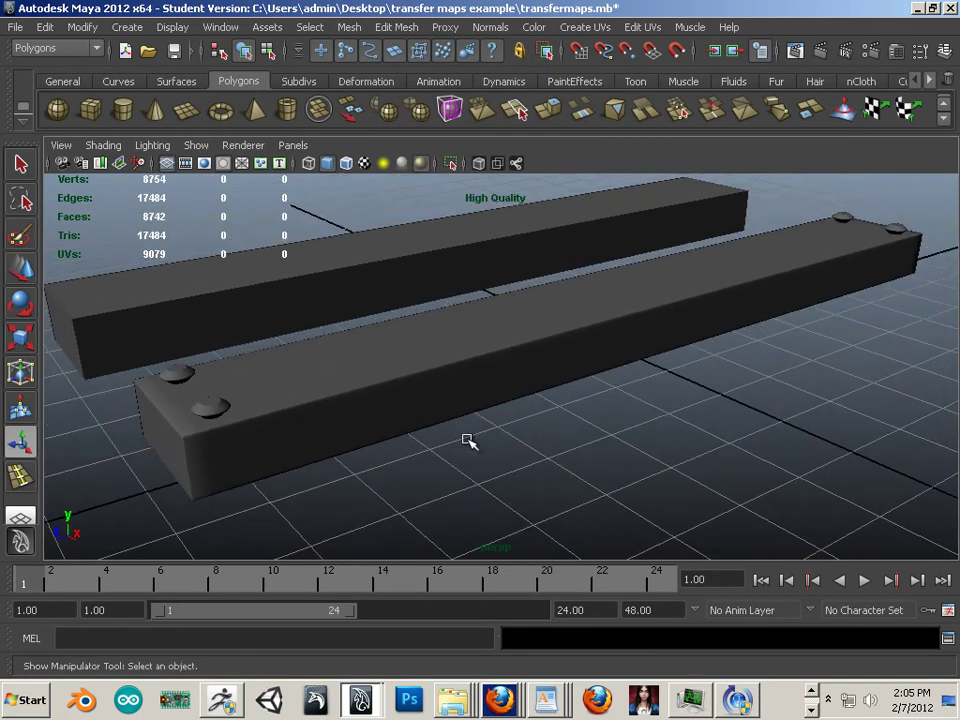
# - Move the box back along X so that it encloses the smoothed plank
pyautogui.click(300, 288)
pyautogui.keyDown('alt'); pyautogui.moveTo(300, 334); pyautogui.dragTo(313, 357); pyautogui.keyUp('alt')
pyautogui.press('w')
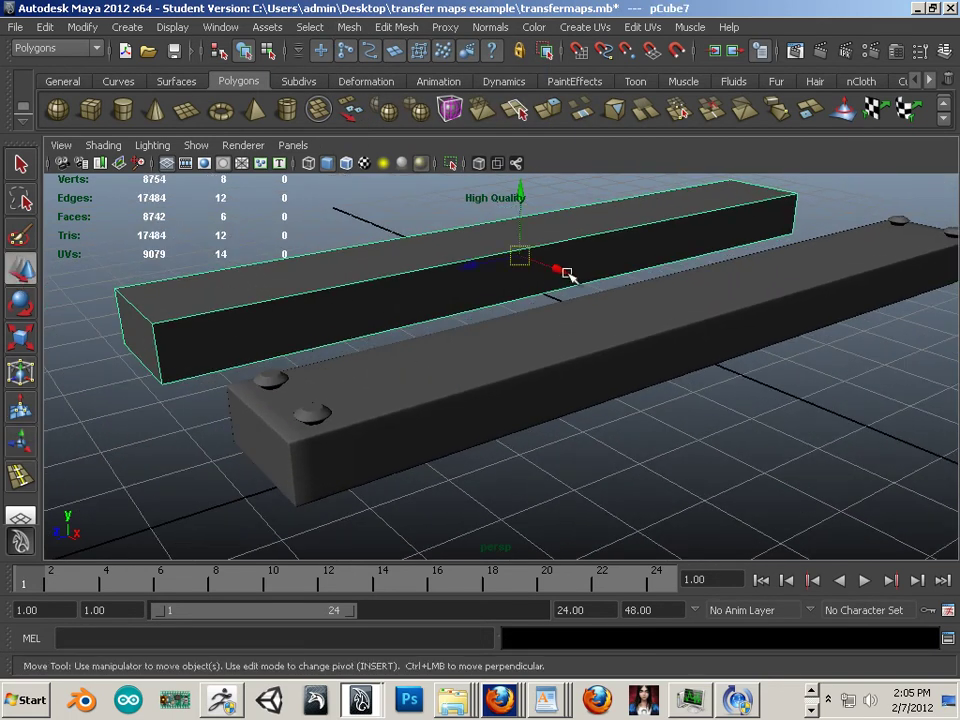
pyautogui.moveTo(566, 273); pyautogui.dragTo(724, 418)
pyautogui.keyDown('alt'); pyautogui.moveTo(726, 418); pyautogui.dragTo(388, 384, button='right'); pyautogui.keyUp('alt')
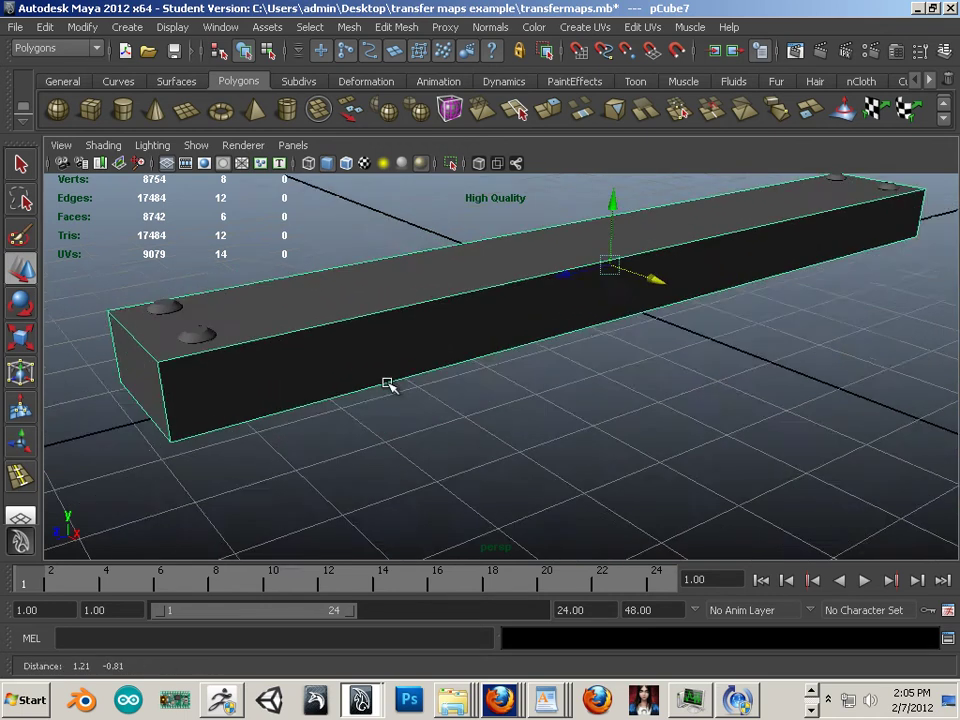
pyautogui.keyDown('alt'); pyautogui.moveTo(388, 384); pyautogui.dragTo(411, 347); pyautogui.keyUp('alt')
pyautogui.keyDown('alt'); pyautogui.moveTo(411, 347); pyautogui.dragTo(467, 279, button='right'); pyautogui.keyUp('alt')
pyautogui.keyDown('alt'); pyautogui.moveTo(598, 347); pyautogui.dragTo(317, 319, button='right'); pyautogui.keyUp('alt')
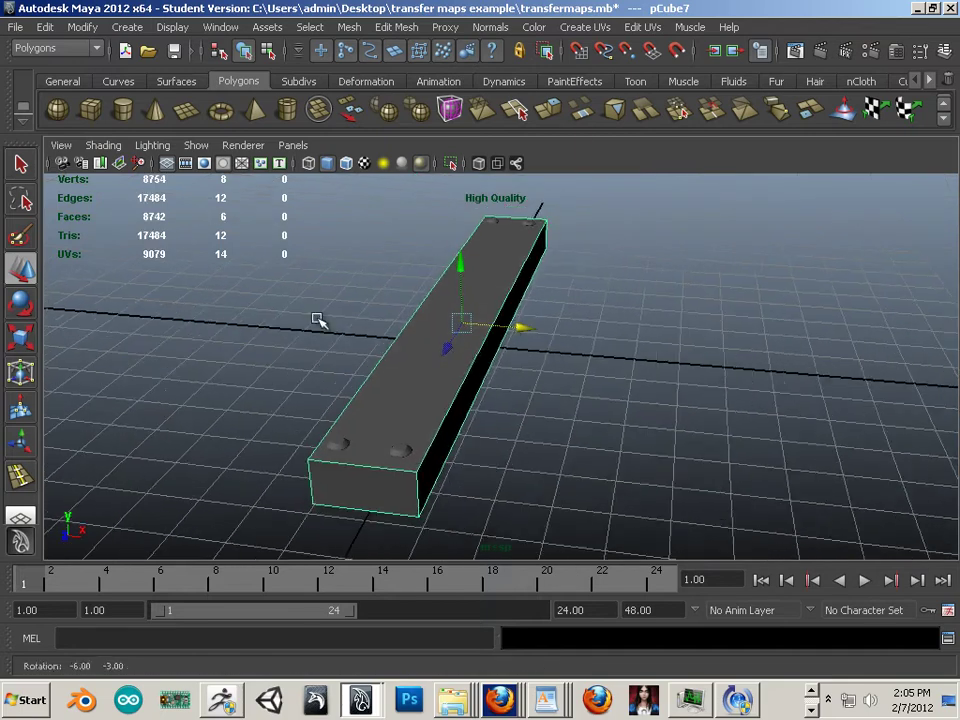
# - Move the low-poly box along X until it stands clear beside the bolted plank
pyautogui.hotkey('ctrl', 'd')
pyautogui.moveTo(514, 328); pyautogui.dragTo(732, 366)
pyautogui.keyDown('alt'); pyautogui.moveTo(732, 366); pyautogui.dragTo(654, 332, button='middle'); pyautogui.keyUp('alt')
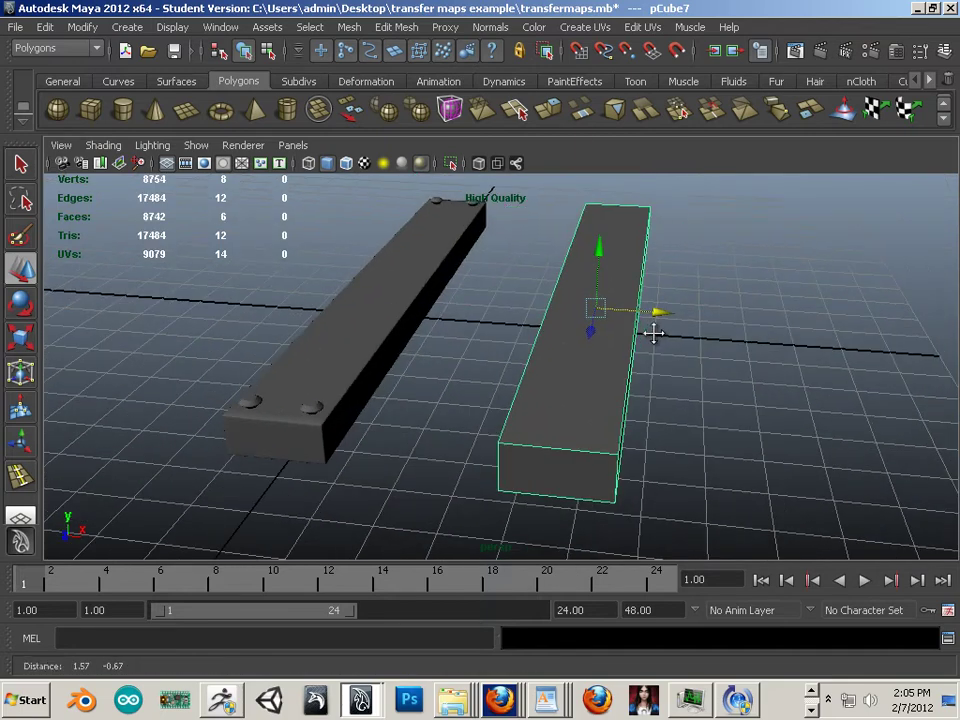
# - Apply planar mapping to the low-poly box from the top view
pyautogui.press('space')
pyautogui.press('space')
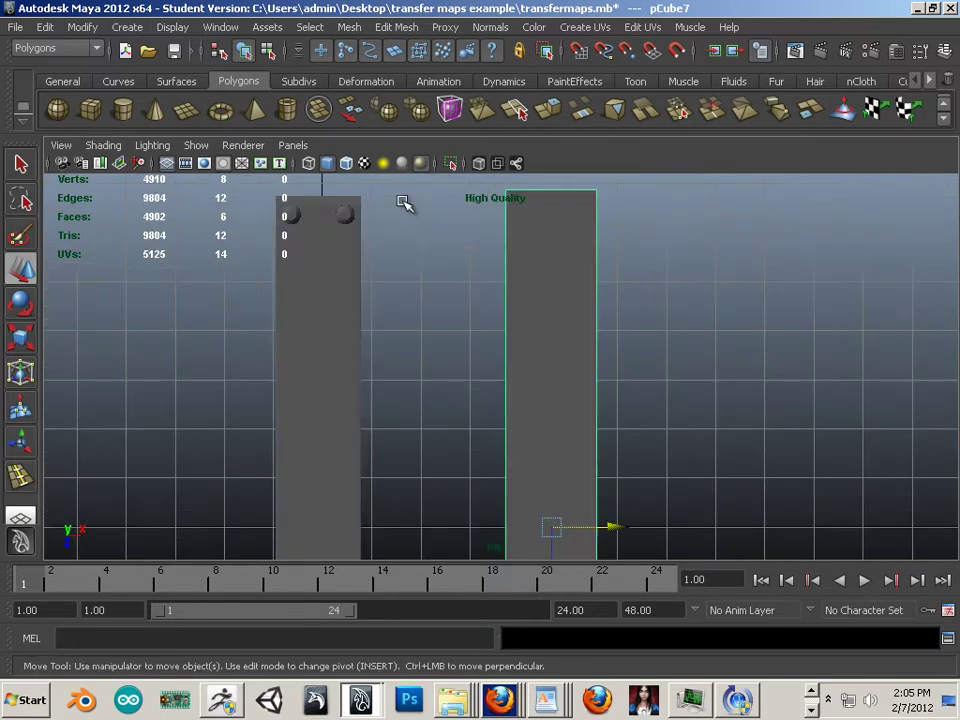
pyautogui.scroll(-5, 402, 203)
pyautogui.keyDown('alt'); pyautogui.moveTo(589, 302); pyautogui.dragTo(513, 238, button='middle'); pyautogui.keyUp('alt')
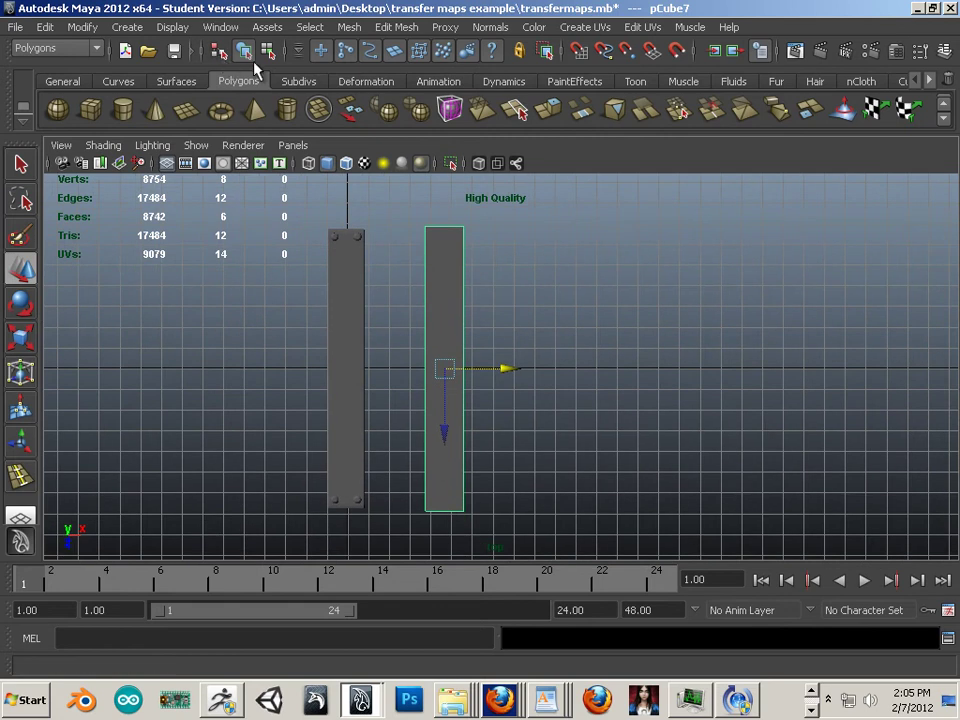
pyautogui.click(590, 28)
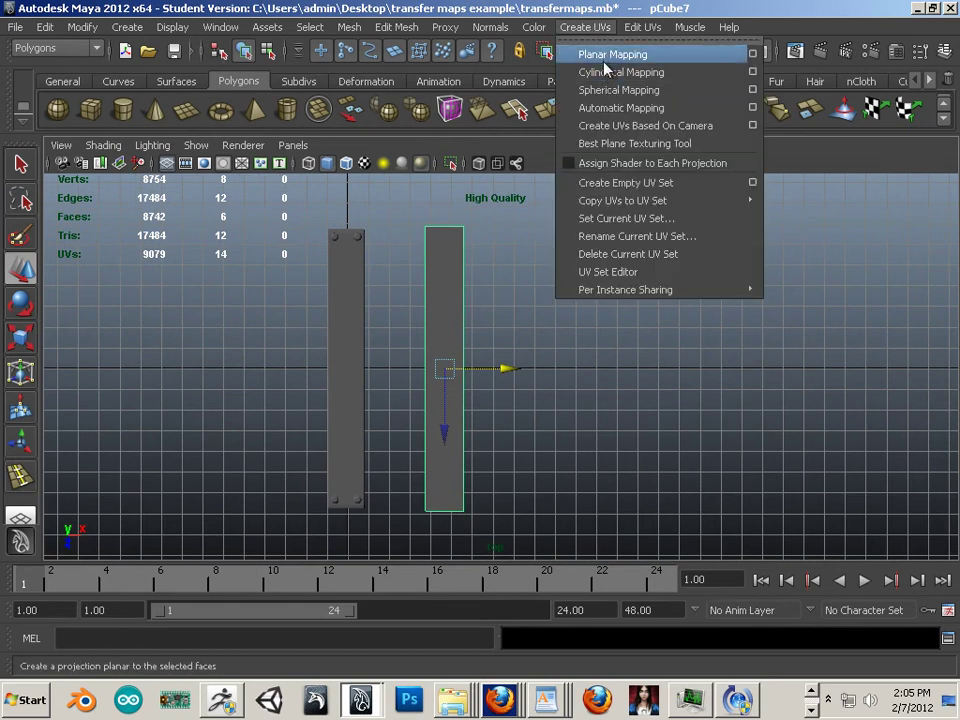
pyautogui.click(605, 56)
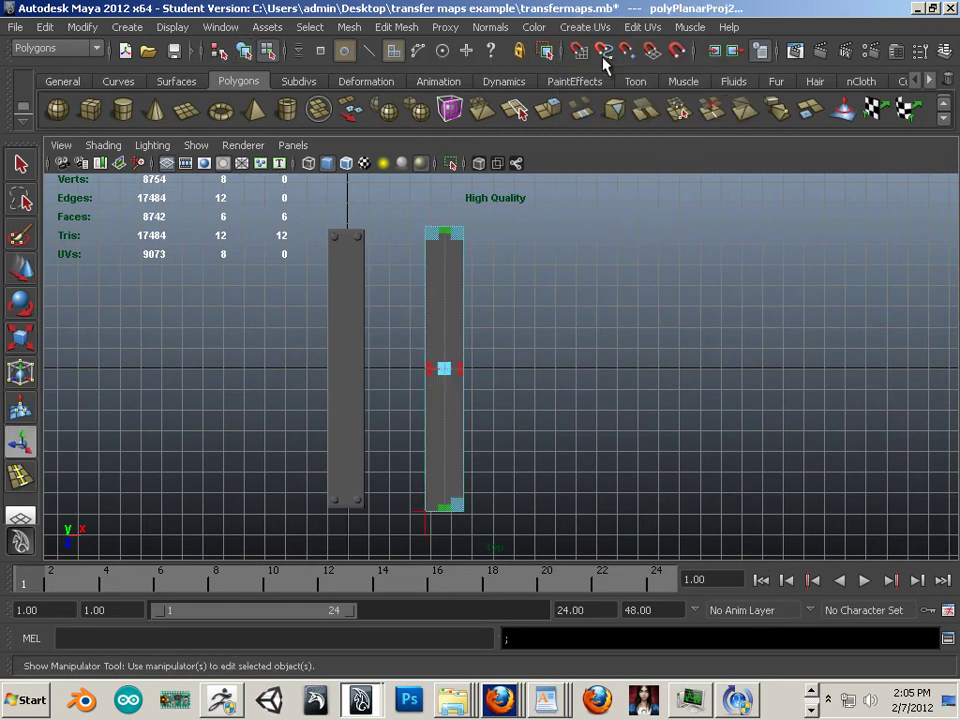
# - Bring up the UV Texture Editor and narrow the planar projection in U to a full-height strip about 0.16 wide
pyautogui.click(648, 56)
pyautogui.scroll(-12, 718, 416)
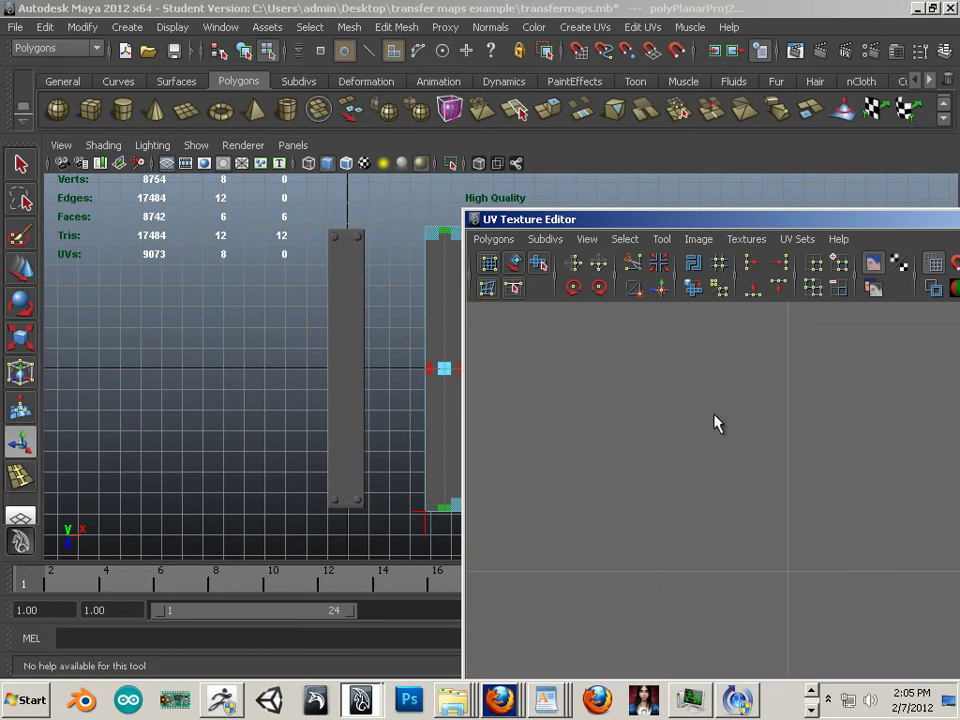
pyautogui.keyDown('alt'); pyautogui.moveTo(731, 366); pyautogui.dragTo(614, 427); pyautogui.keyUp('alt')
pyautogui.scroll(-5, 614, 427)
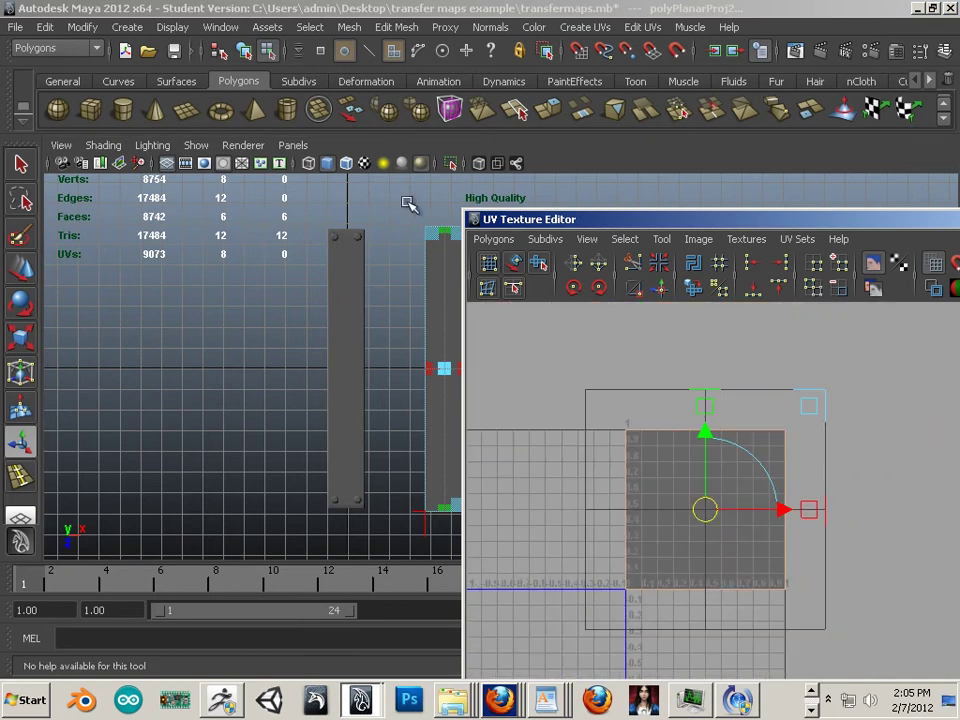
pyautogui.click(227, 28)
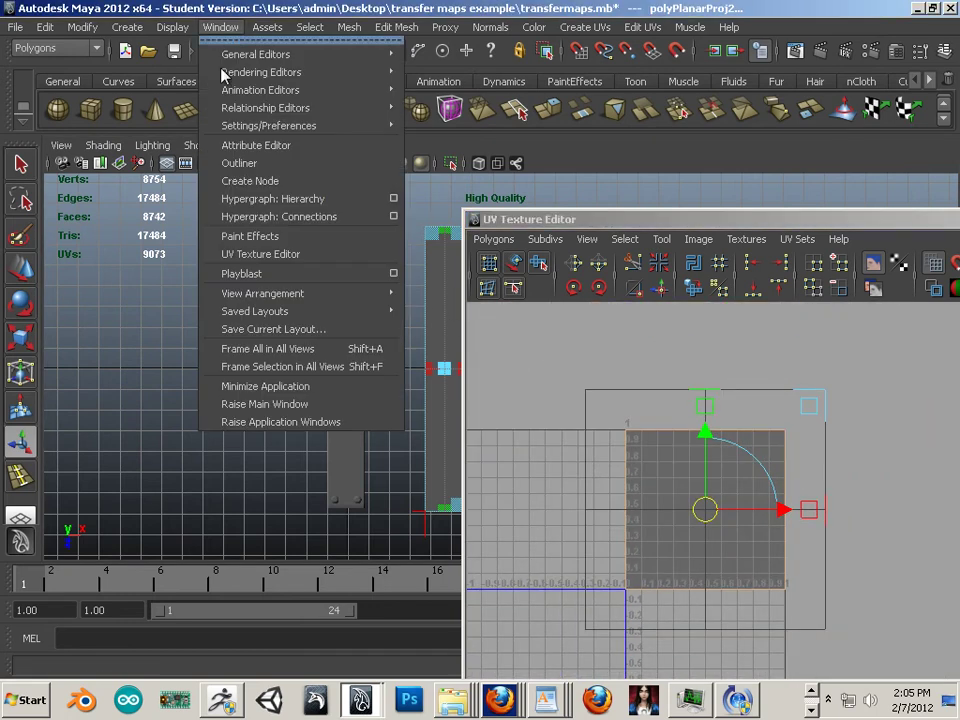
pyautogui.click(283, 262)
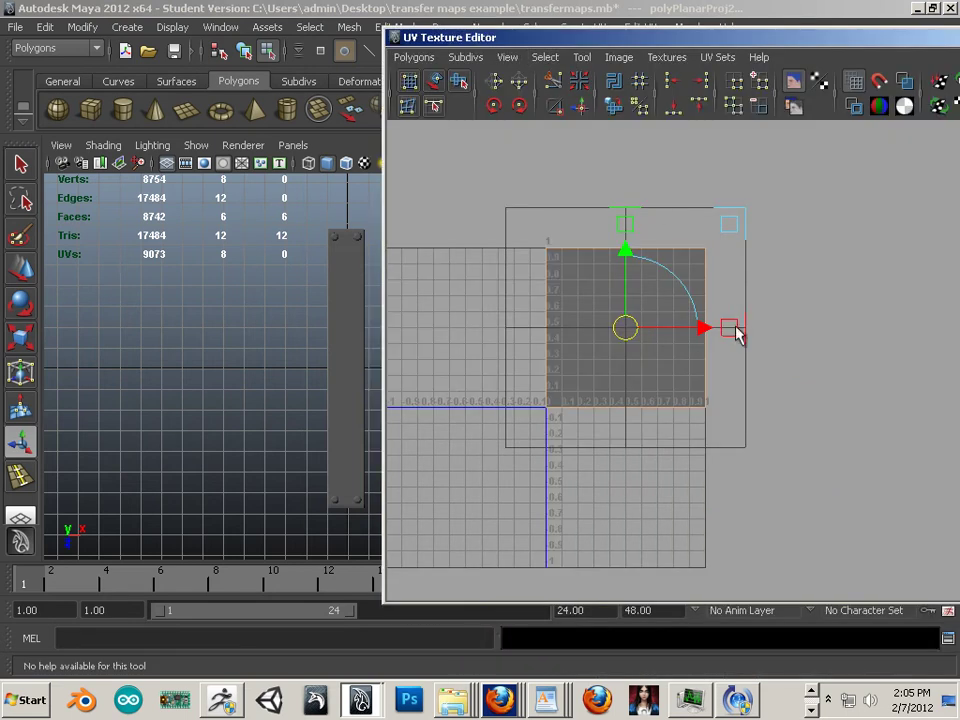
pyautogui.moveTo(736, 334); pyautogui.dragTo(633, 335)
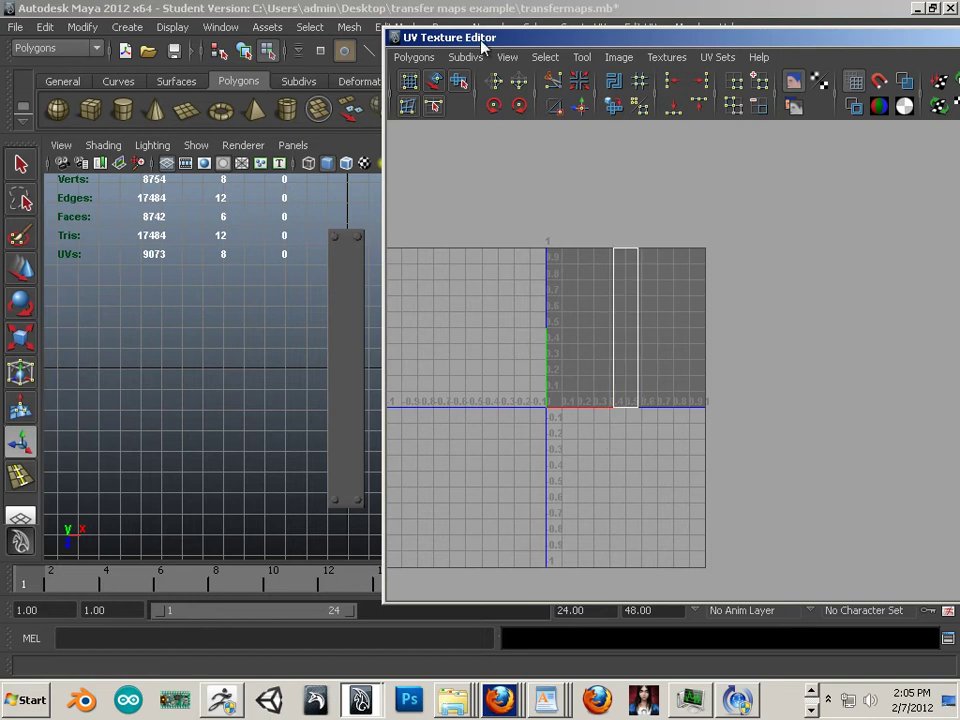
# - Turn on shaded UV display in the UV Texture Editor for the box's UV shell
pyautogui.moveTo(482, 36); pyautogui.dragTo(668, 66)
pyautogui.keyDown('alt'); pyautogui.moveTo(480, 383); pyautogui.dragTo(300, 357, button='middle'); pyautogui.keyUp('alt')
pyautogui.press('space')
pyautogui.press('space')
pyautogui.keyDown('alt'); pyautogui.moveTo(300, 357); pyautogui.dragTo(382, 352, button='right'); pyautogui.keyUp('alt')
pyautogui.keyDown('alt'); pyautogui.moveTo(382, 352); pyautogui.dragTo(476, 418, button='middle'); pyautogui.keyUp('alt')
pyautogui.moveTo(431, 361); pyautogui.dragTo(455, 384, button='right')
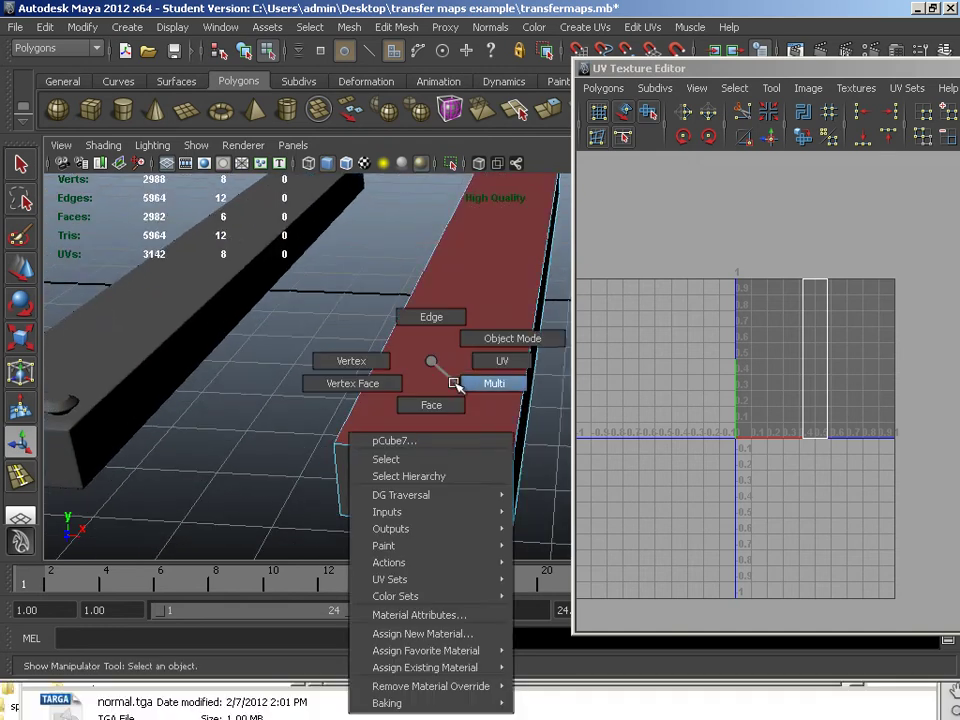
pyautogui.moveTo(768, 68); pyautogui.dragTo(351, 81)
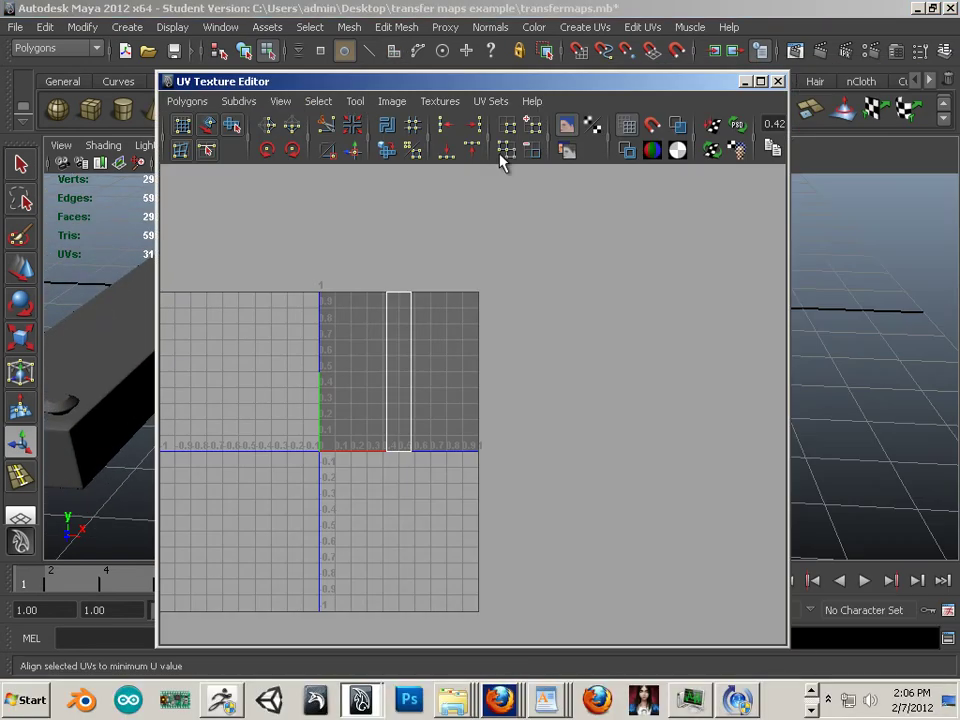
pyautogui.click(680, 126)
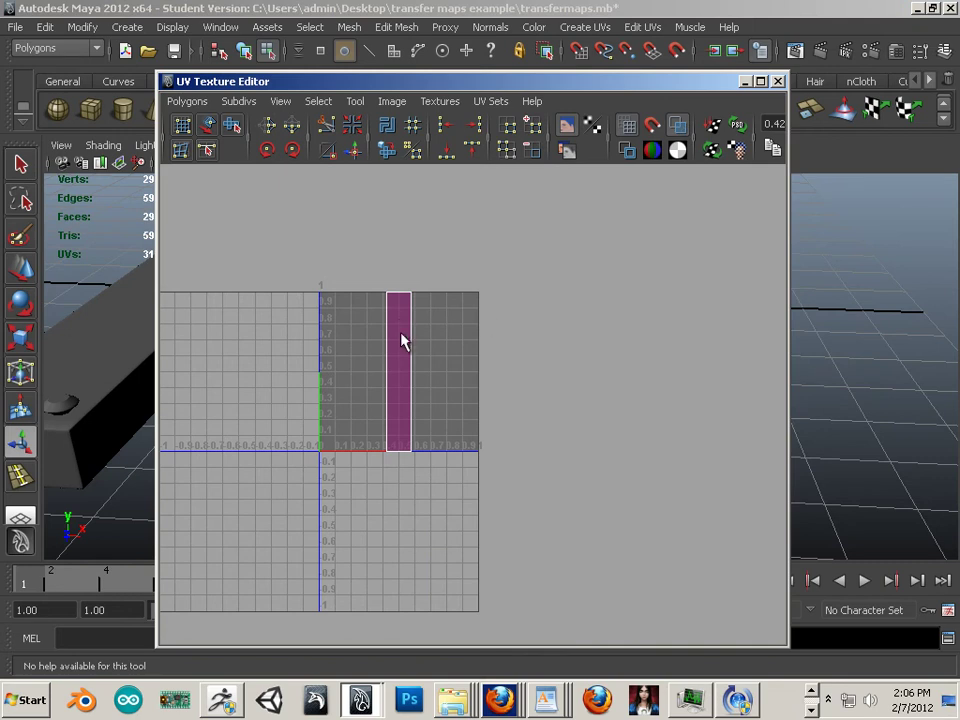
# - Select the top, one side and bottom edges of the box's near end face, plus one long top edge
pyautogui.moveTo(478, 84); pyautogui.dragTo(784, 91)
pyautogui.keyDown('alt'); pyautogui.moveTo(428, 417); pyautogui.dragTo(240, 393, button='middle'); pyautogui.keyUp('alt')
pyautogui.moveTo(262, 427); pyautogui.dragTo(263, 317, button='right')
pyautogui.click(278, 428)
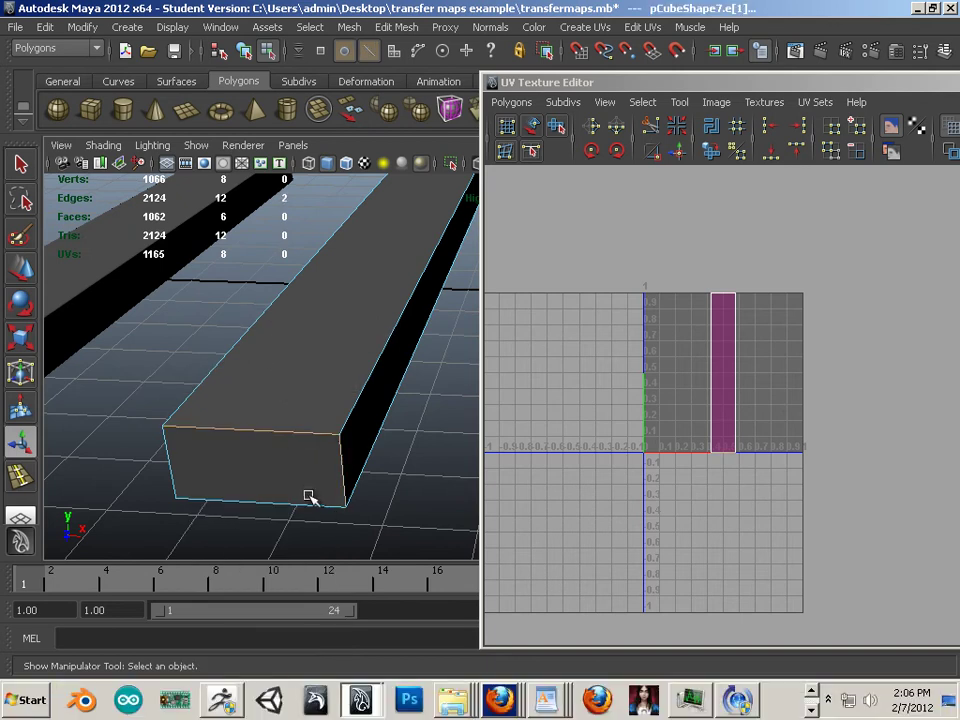
pyautogui.keyDown('alt'); pyautogui.moveTo(181, 485); pyautogui.dragTo(173, 498); pyautogui.keyUp('alt')
pyautogui.keyDown('shift'); pyautogui.click(192, 482); pyautogui.keyUp('shift')
pyautogui.keyDown('alt'); pyautogui.moveTo(127, 463); pyautogui.dragTo(140, 458); pyautogui.keyUp('alt')
pyautogui.keyDown('alt'); pyautogui.moveTo(438, 352); pyautogui.dragTo(349, 375, button='middle'); pyautogui.keyUp('alt')
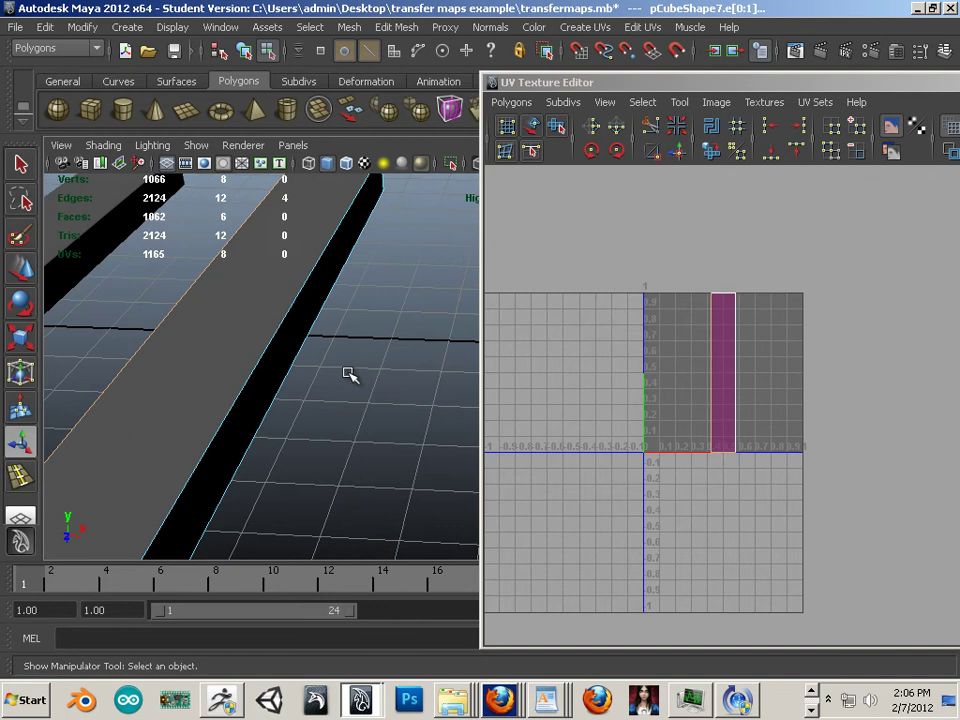
# - Add three edges of the box's far end face to the selection and cut the UVs along the selected edges
pyautogui.keyDown('alt'); pyautogui.moveTo(349, 375); pyautogui.dragTo(140, 350); pyautogui.keyUp('alt')
pyautogui.keyDown('alt'); pyautogui.moveTo(195, 345); pyautogui.dragTo(360, 330, button='middle'); pyautogui.keyUp('alt')
pyautogui.keyDown('alt'); pyautogui.moveTo(335, 424); pyautogui.dragTo(186, 456); pyautogui.keyUp('alt')
pyautogui.keyDown('alt'); pyautogui.moveTo(320, 462); pyautogui.dragTo(150, 440, button='middle'); pyautogui.keyUp('alt')
pyautogui.keyDown('alt'); pyautogui.moveTo(150, 440); pyautogui.dragTo(298, 442, button='right'); pyautogui.keyUp('alt')
pyautogui.keyDown('alt'); pyautogui.moveTo(298, 442); pyautogui.dragTo(182, 459, button='middle'); pyautogui.keyUp('alt')
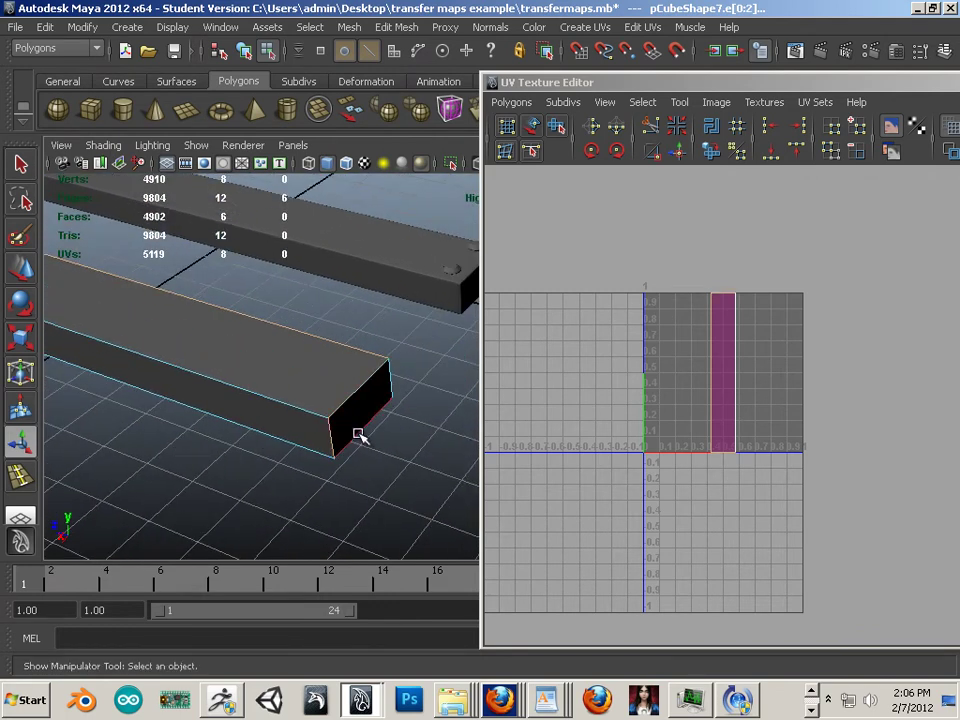
pyautogui.keyDown('alt'); pyautogui.moveTo(377, 452); pyautogui.dragTo(420, 360); pyautogui.keyUp('alt')
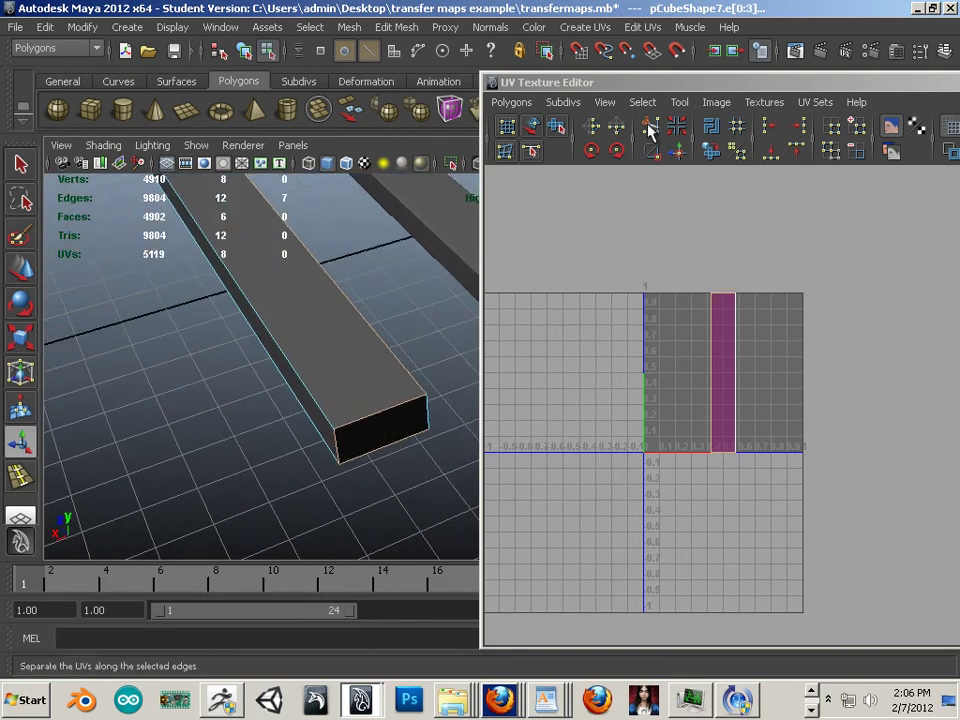
pyautogui.keyDown('alt'); pyautogui.moveTo(562, 414); pyautogui.dragTo(572, 440, button='middle'); pyautogui.keyUp('alt')
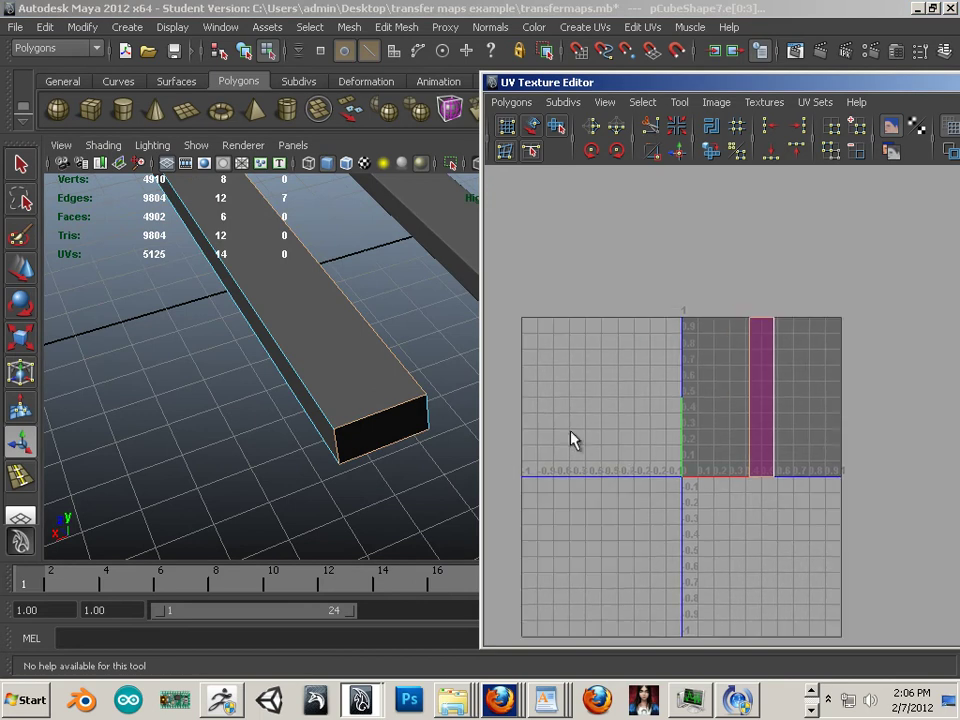
# - Select the UVs along one long side of the shell and unfold them
pyautogui.moveTo(766, 419); pyautogui.dragTo(836, 409, button='right')
pyautogui.moveTo(760, 556); pyautogui.dragTo(748, 520)
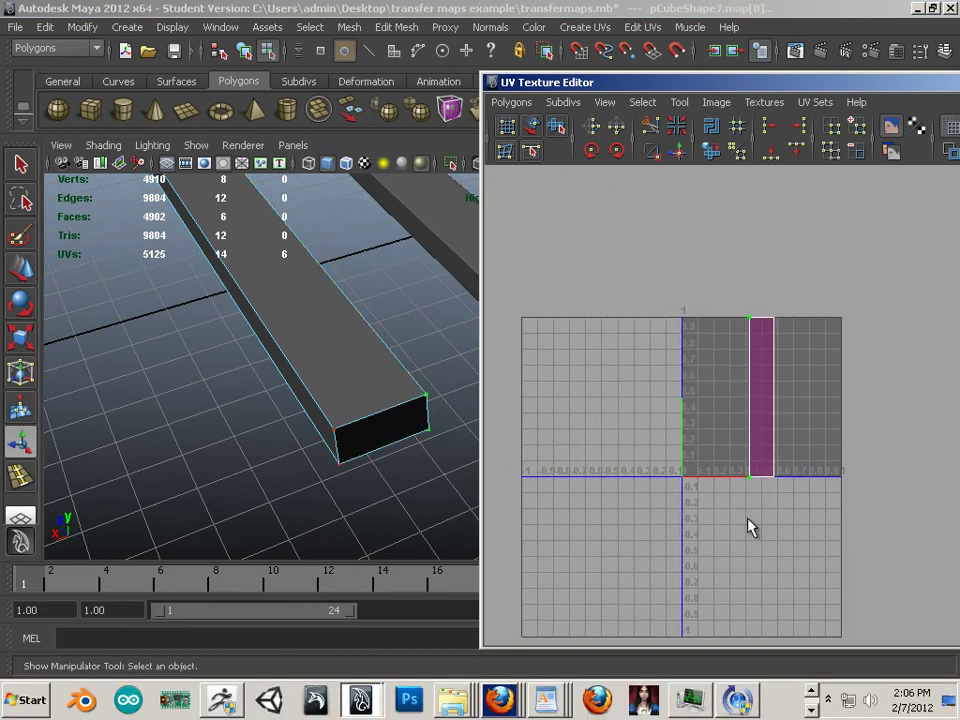
pyautogui.click(713, 153)
# - Select the row of UVs at the upper end of the shell and unfold them
pyautogui.keyDown('alt'); pyautogui.moveTo(830, 445); pyautogui.dragTo(685, 440, button='middle'); pyautogui.keyUp('alt')
pyautogui.keyDown('alt'); pyautogui.moveTo(667, 439); pyautogui.dragTo(782, 493, button='right'); pyautogui.keyUp('alt')
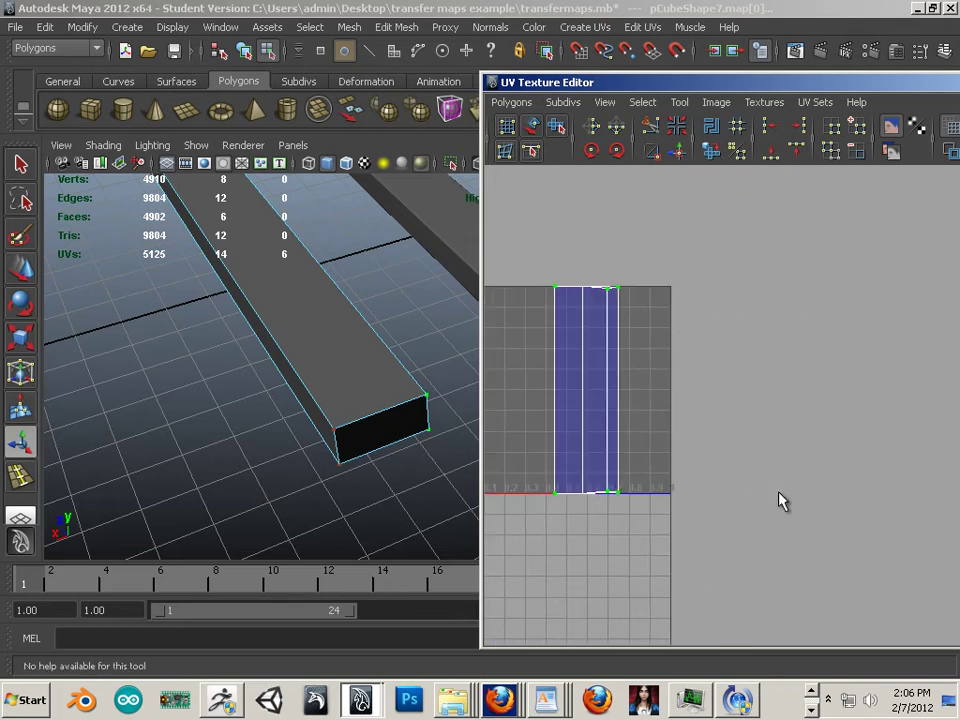
pyautogui.keyDown('alt'); pyautogui.moveTo(697, 442); pyautogui.dragTo(767, 485, button='middle'); pyautogui.keyUp('alt')
pyautogui.moveTo(573, 281); pyautogui.dragTo(755, 356)
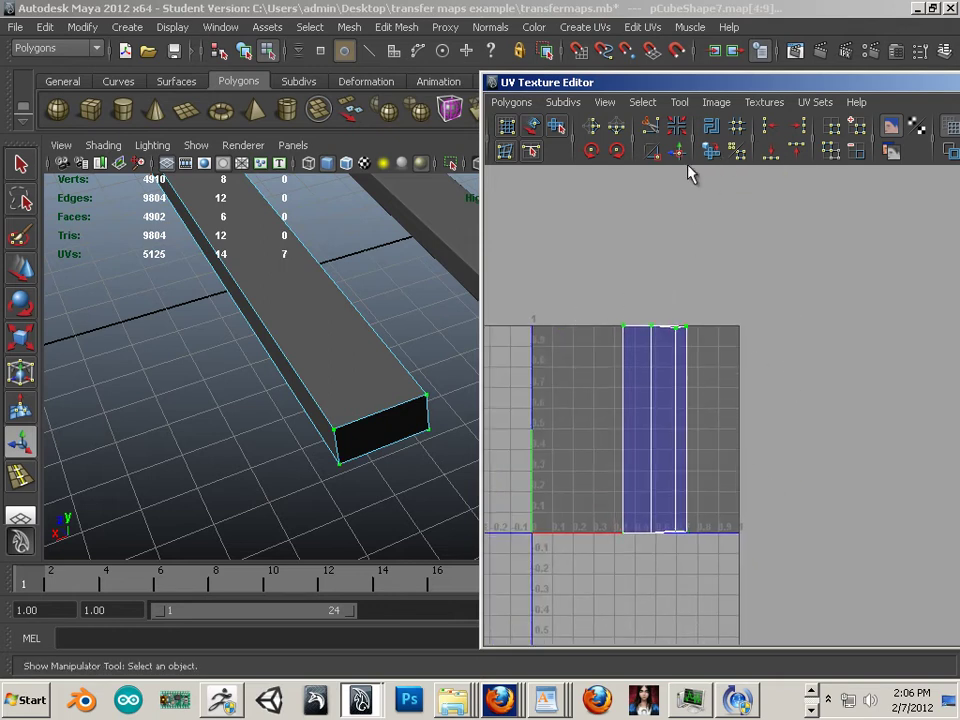
pyautogui.keyDown('alt'); pyautogui.moveTo(636, 349); pyautogui.dragTo(696, 371, button='middle'); pyautogui.keyUp('alt')
pyautogui.keyDown('alt'); pyautogui.moveTo(696, 371); pyautogui.dragTo(789, 418, button='right'); pyautogui.keyUp('alt')
pyautogui.click(603, 322)
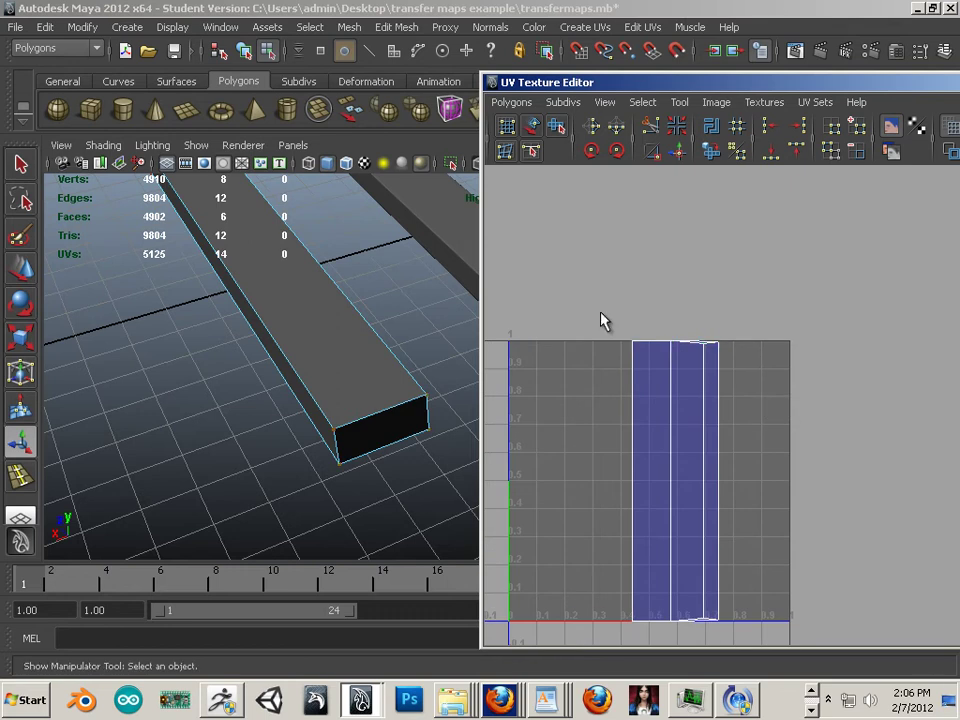
pyautogui.moveTo(603, 322); pyautogui.dragTo(790, 405)
pyautogui.click(709, 152)
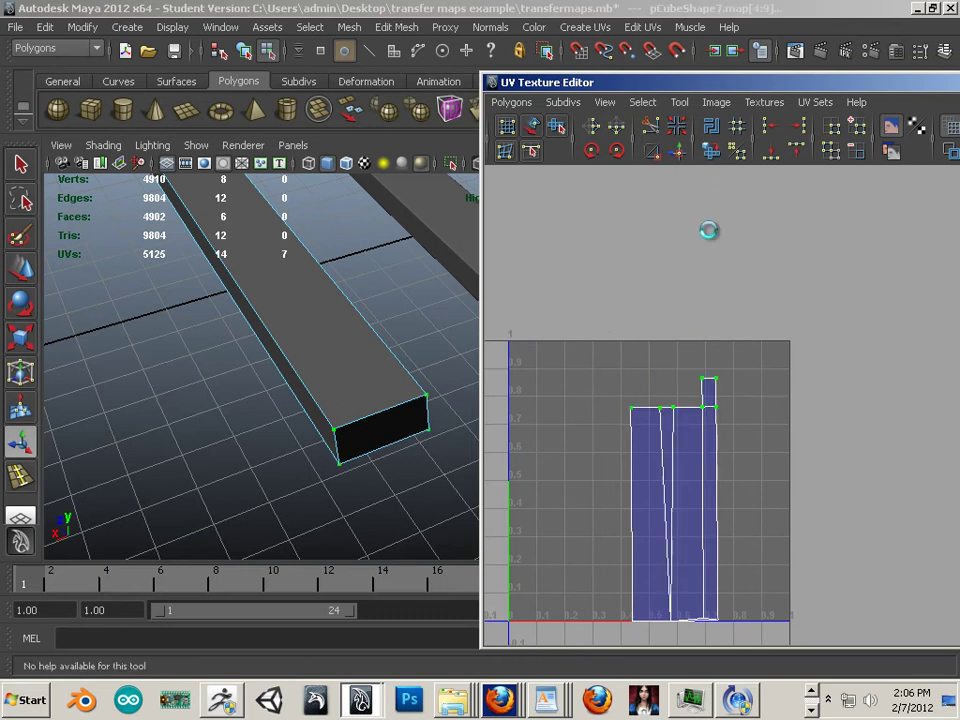
# - Unfold the row of UVs at the shell's lower end, and unfold the UVs of its left-hand columns
pyautogui.keyDown('alt'); pyautogui.moveTo(694, 543); pyautogui.dragTo(696, 409, button='middle'); pyautogui.keyUp('alt')
pyautogui.moveTo(603, 429); pyautogui.dragTo(735, 565)
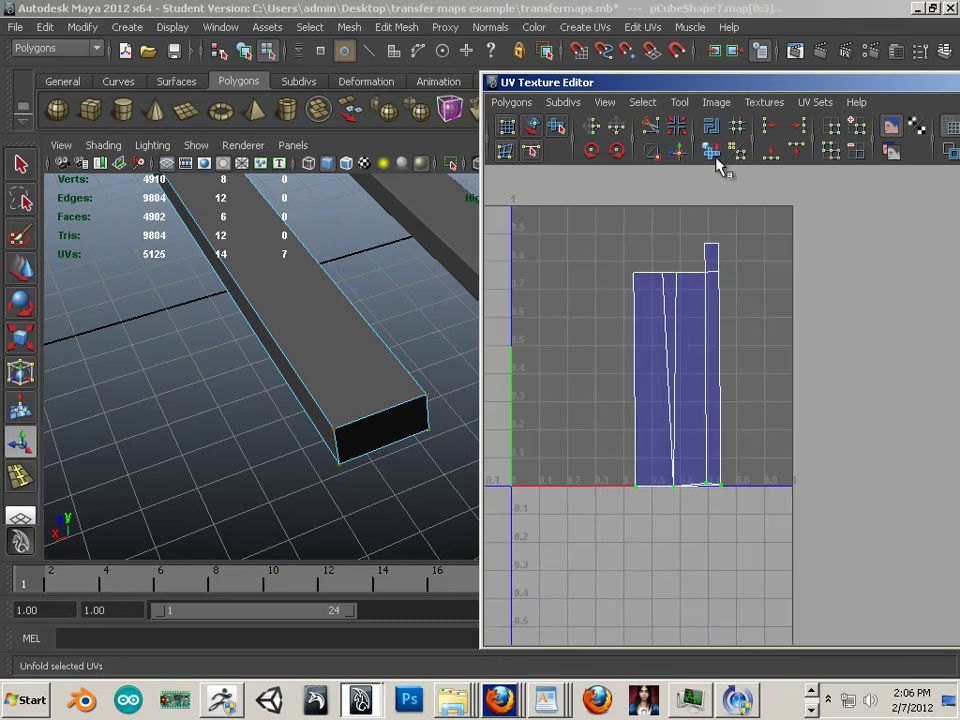
pyautogui.click(711, 150)
pyautogui.click(618, 279)
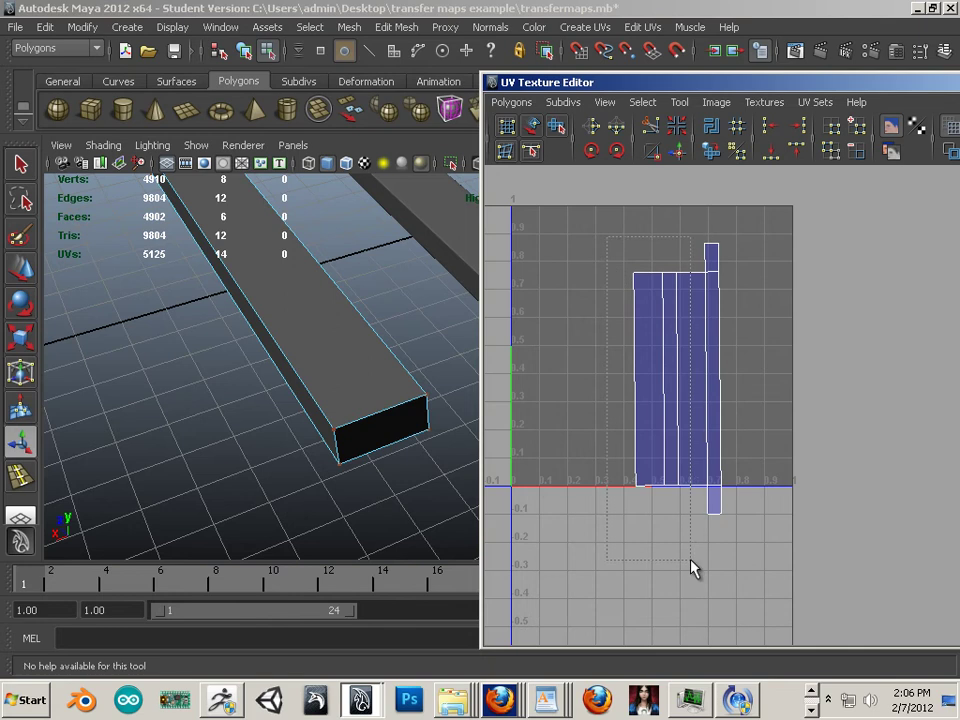
pyautogui.moveTo(691, 561); pyautogui.dragTo(693, 561)
pyautogui.click(711, 151)
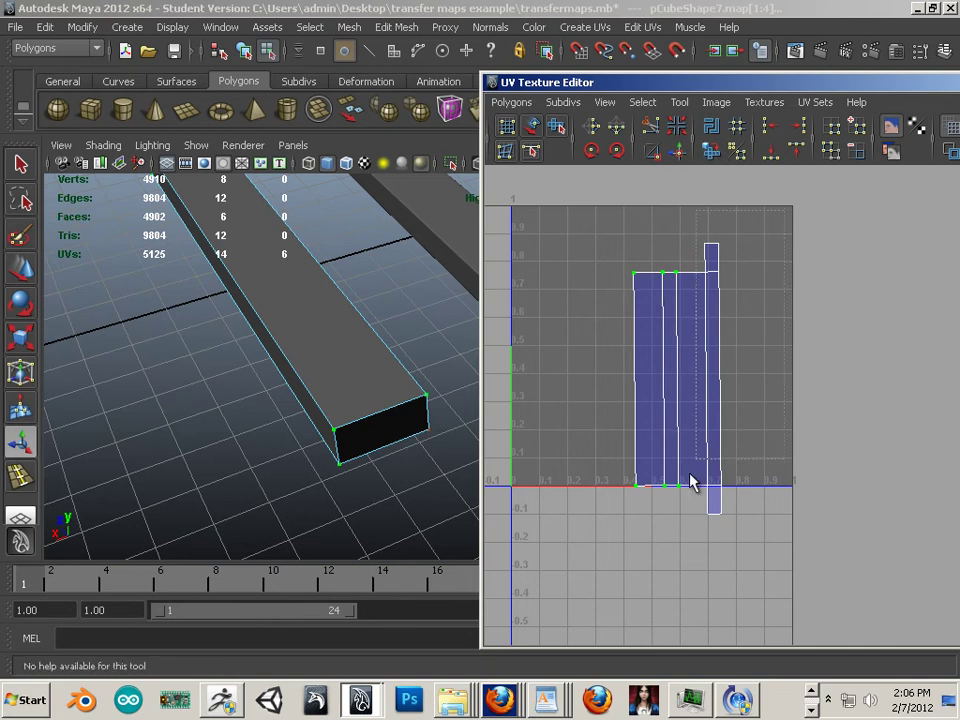
pyautogui.moveTo(690, 474); pyautogui.dragTo(694, 535)
# - Move the entire unfolded UV shell up and left so that it lies inside the 0-to-1 UV square
pyautogui.moveTo(709, 351); pyautogui.dragTo(757, 346, button='right')
pyautogui.moveTo(581, 226); pyautogui.dragTo(765, 528)
pyautogui.press('w')
pyautogui.moveTo(678, 380); pyautogui.dragTo(637, 348)
pyautogui.click(568, 429)
pyautogui.keyDown('alt'); pyautogui.moveTo(568, 429); pyautogui.dragTo(643, 395, button='middle'); pyautogui.keyUp('alt')
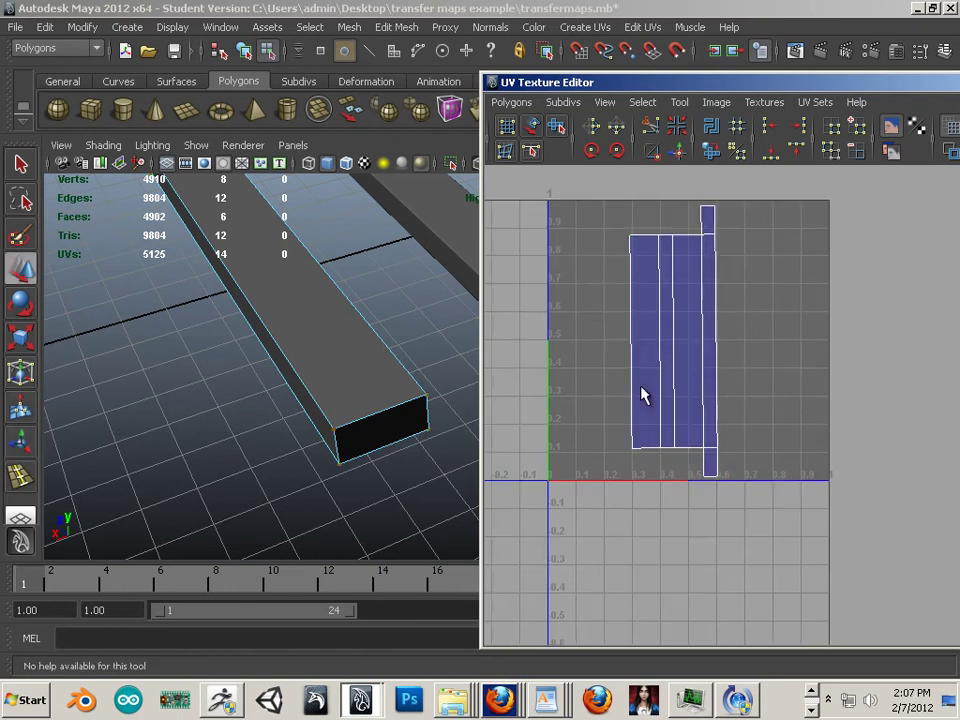
# - Return the box to object mode and move it back along X so that it encloses the plank
pyautogui.moveTo(639, 84); pyautogui.dragTo(944, 254)
pyautogui.moveTo(336, 345); pyautogui.dragTo(369, 319, button='right')
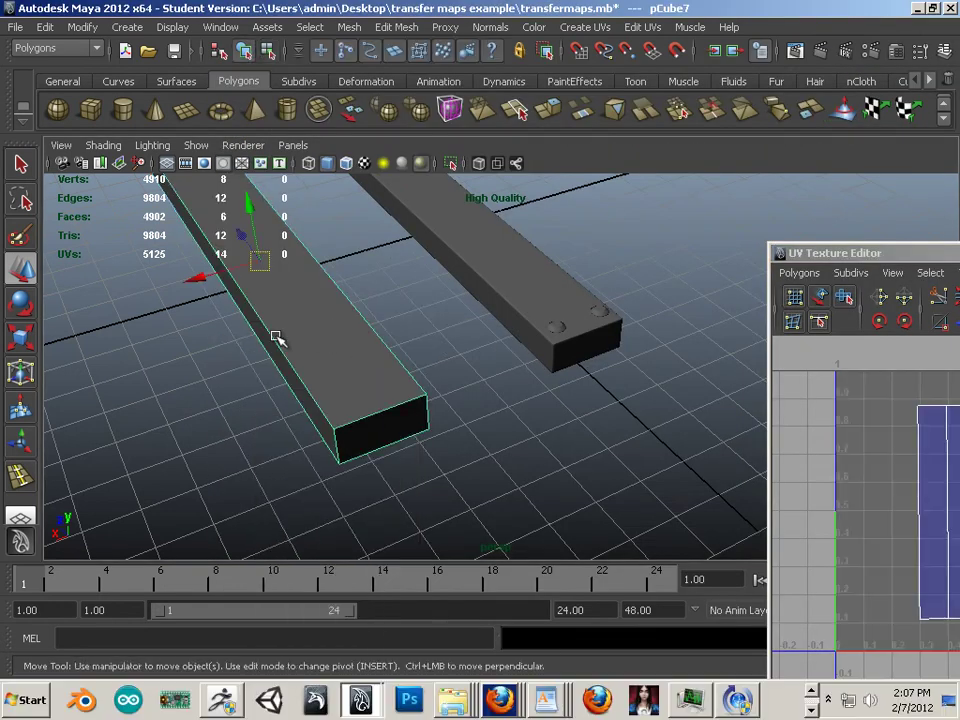
pyautogui.moveTo(200, 275); pyautogui.dragTo(390, 238)
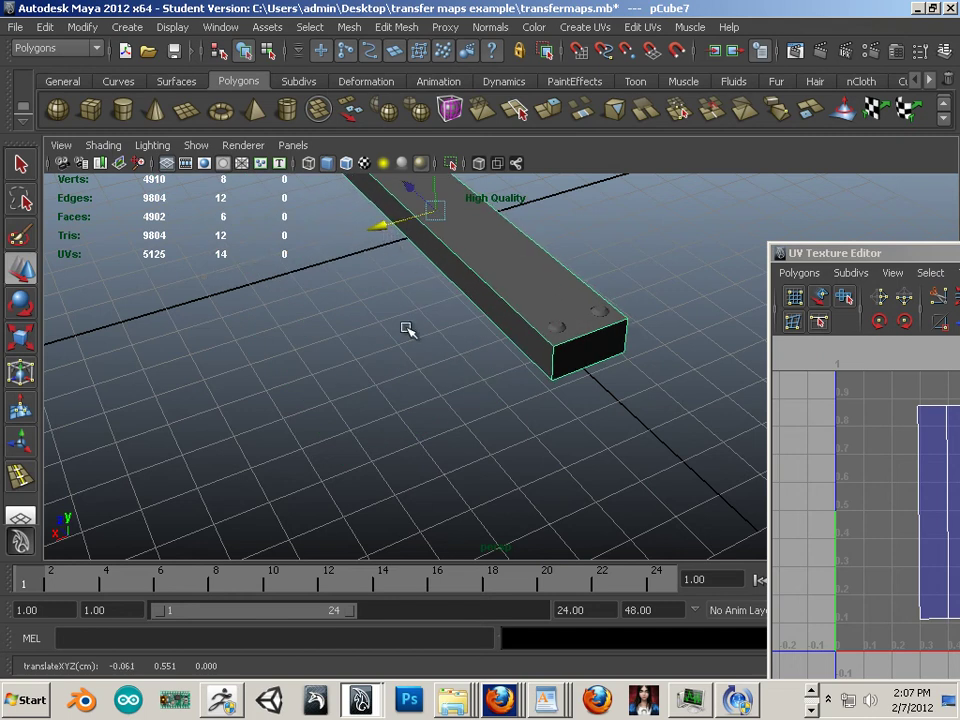
# - Adjust the box's height to a Y position of about 0.49 so that it fits around the plank's top and underside
pyautogui.keyDown('alt'); pyautogui.moveTo(405, 329); pyautogui.dragTo(376, 446); pyautogui.keyUp('alt')
pyautogui.keyDown('alt'); pyautogui.moveTo(376, 446); pyautogui.dragTo(400, 370, button='middle'); pyautogui.keyUp('alt')
pyautogui.keyDown('alt'); pyautogui.moveTo(268, 394); pyautogui.dragTo(325, 410); pyautogui.keyUp('alt')
pyautogui.keyDown('alt'); pyautogui.moveTo(325, 410); pyautogui.dragTo(335, 380, button='middle'); pyautogui.keyUp('alt')
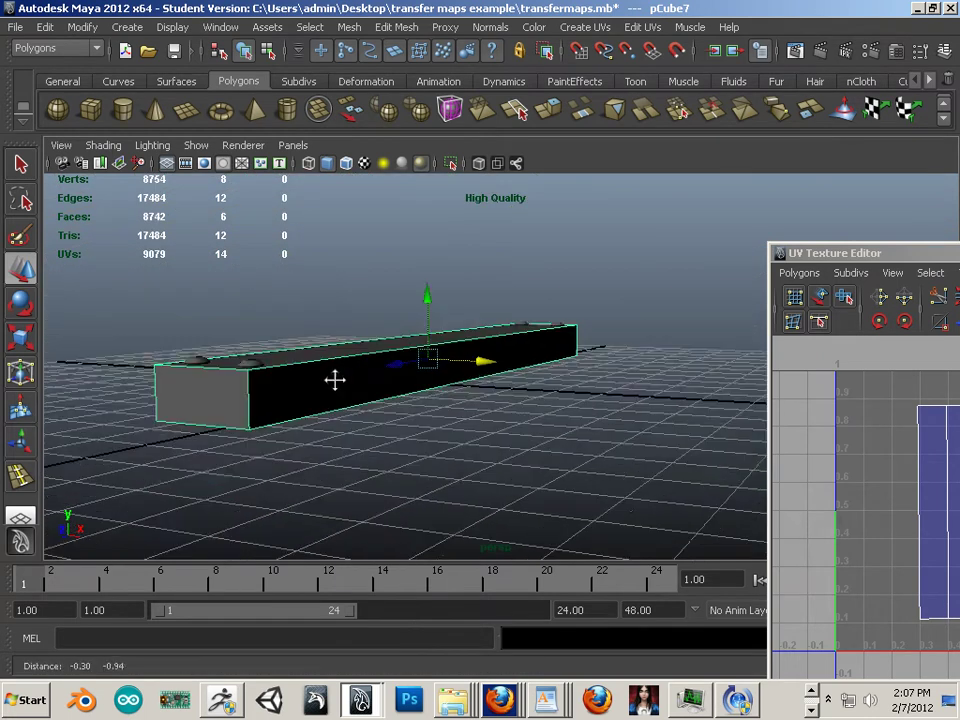
pyautogui.keyDown('alt'); pyautogui.moveTo(335, 380); pyautogui.dragTo(358, 369); pyautogui.keyUp('alt')
pyautogui.keyDown('alt'); pyautogui.moveTo(358, 369); pyautogui.dragTo(455, 398, button='right'); pyautogui.keyUp('alt')
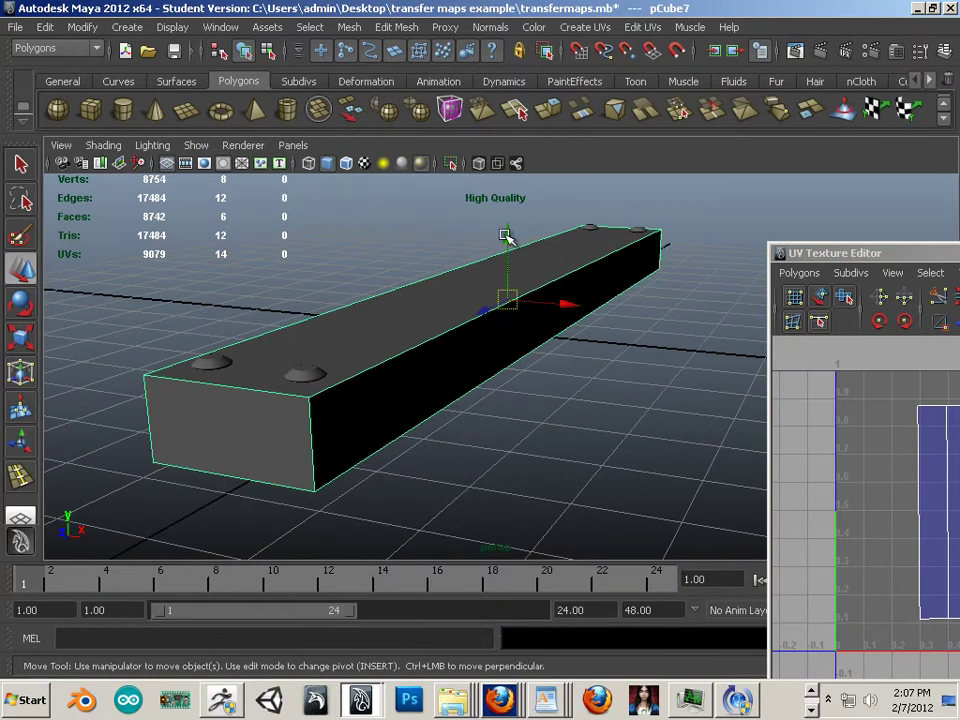
pyautogui.moveTo(505, 236); pyautogui.dragTo(506, 239)
pyautogui.keyDown('alt'); pyautogui.moveTo(484, 425); pyautogui.dragTo(486, 354); pyautogui.keyUp('alt')
pyautogui.keyDown('alt'); pyautogui.moveTo(486, 354); pyautogui.dragTo(495, 375, button='middle'); pyautogui.keyUp('alt')
pyautogui.keyDown('alt'); pyautogui.moveTo(495, 371); pyautogui.dragTo(494, 379); pyautogui.keyUp('alt')
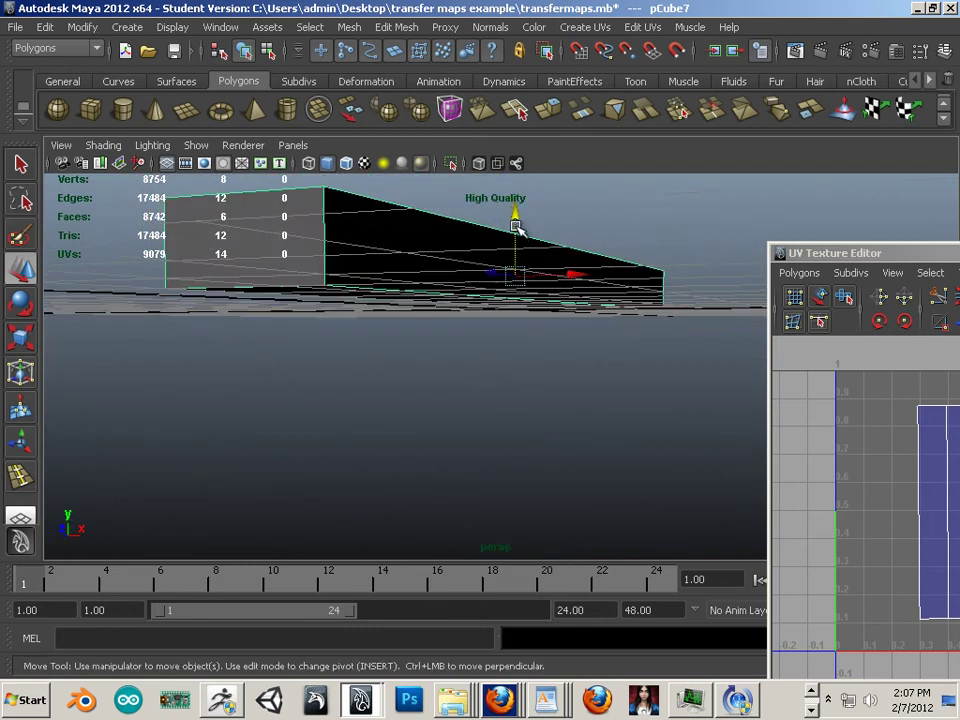
pyautogui.moveTo(517, 228); pyautogui.dragTo(513, 217)
# - Nudge the box along X to about -0.089 to center it around the plank, and inspect the fit
pyautogui.keyDown('alt'); pyautogui.moveTo(437, 281); pyautogui.dragTo(384, 343); pyautogui.keyUp('alt')
pyautogui.moveTo(384, 343)
pyautogui.keyDown('alt'); pyautogui.mouseDown(button='right')
pyautogui.moveTo(388, 302)
pyautogui.moveTo(362, 315)
pyautogui.moveTo(384, 325)
pyautogui.mouseUp(button='right'); pyautogui.keyUp('alt')
pyautogui.keyDown('alt'); pyautogui.moveTo(438, 420); pyautogui.dragTo(484, 405); pyautogui.keyUp('alt')
pyautogui.keyDown('alt'); pyautogui.moveTo(484, 405); pyautogui.dragTo(464, 391, button='middle'); pyautogui.keyUp('alt')
pyautogui.keyDown('alt'); pyautogui.moveTo(464, 391); pyautogui.dragTo(477, 386); pyautogui.keyUp('alt')
pyautogui.moveTo(617, 253); pyautogui.dragTo(620, 252)
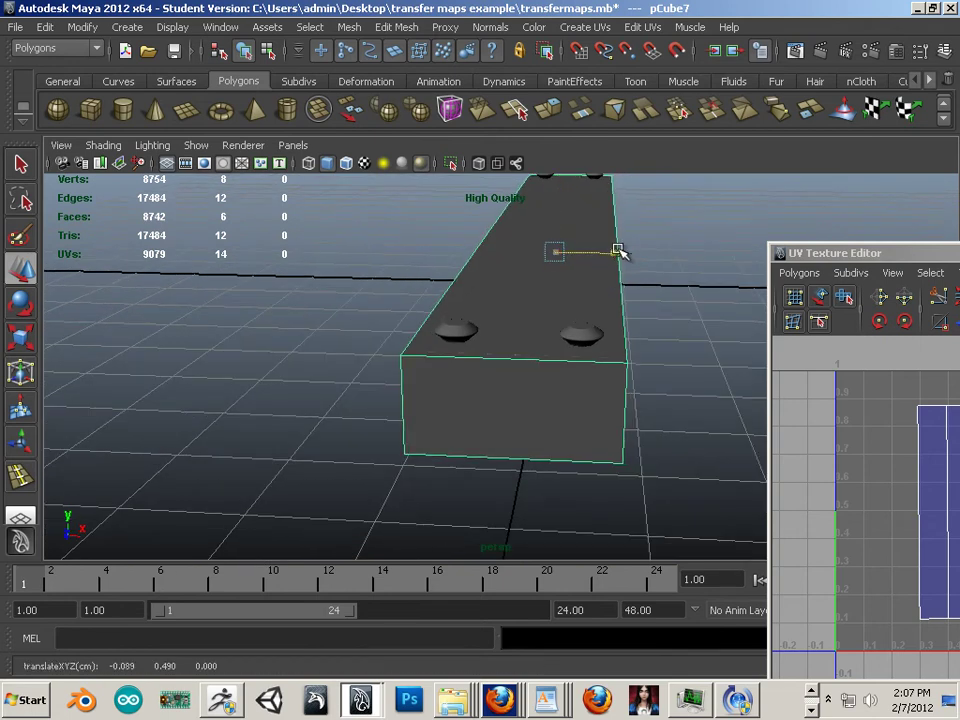
pyautogui.keyDown('alt'); pyautogui.moveTo(590, 350); pyautogui.dragTo(538, 465); pyautogui.keyUp('alt')
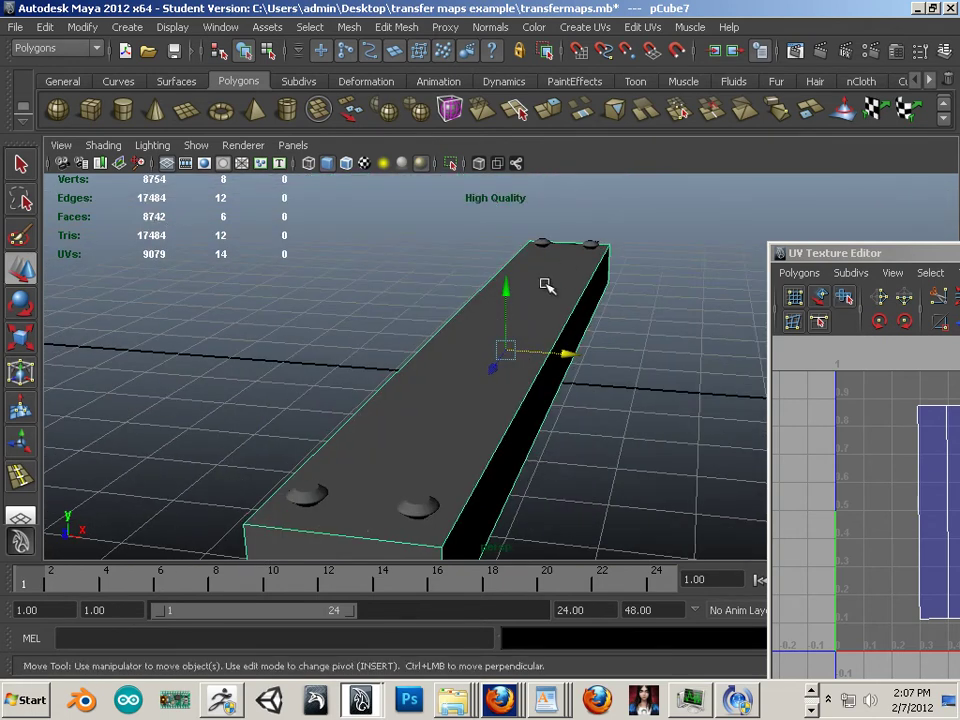
pyautogui.keyDown('alt'); pyautogui.moveTo(546, 311); pyautogui.dragTo(449, 325); pyautogui.keyUp('alt')
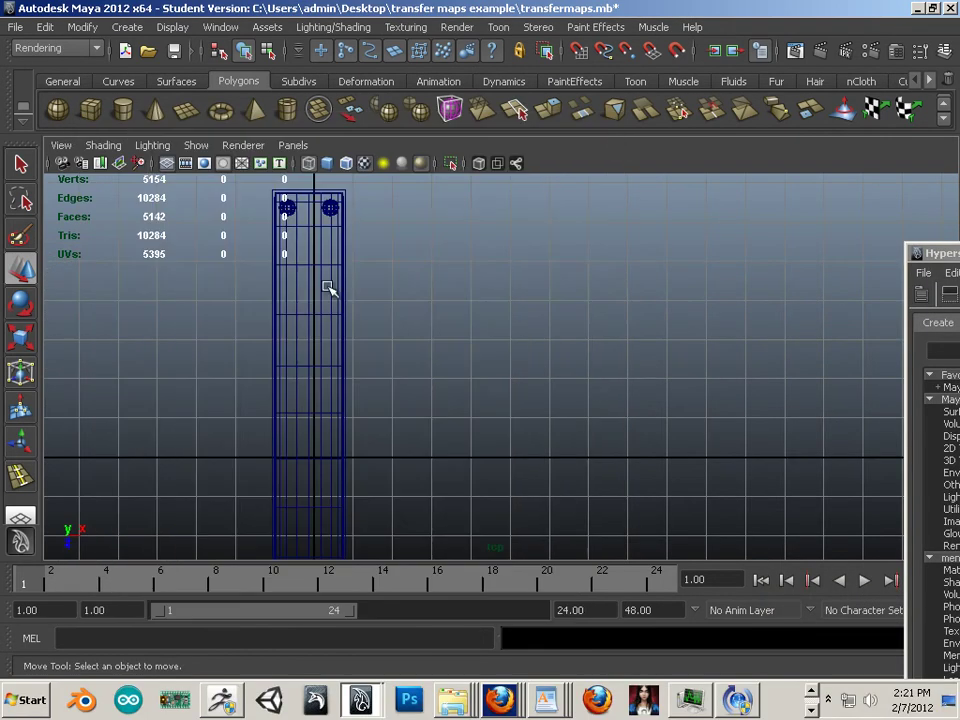
pyautogui.moveTo(330, 289)
pyautogui.keyDown('alt'); pyautogui.mouseDown(button='right')
pyautogui.moveTo(516, 343)
pyautogui.moveTo(540, 289)
pyautogui.mouseUp(button='right'); pyautogui.keyUp('alt')
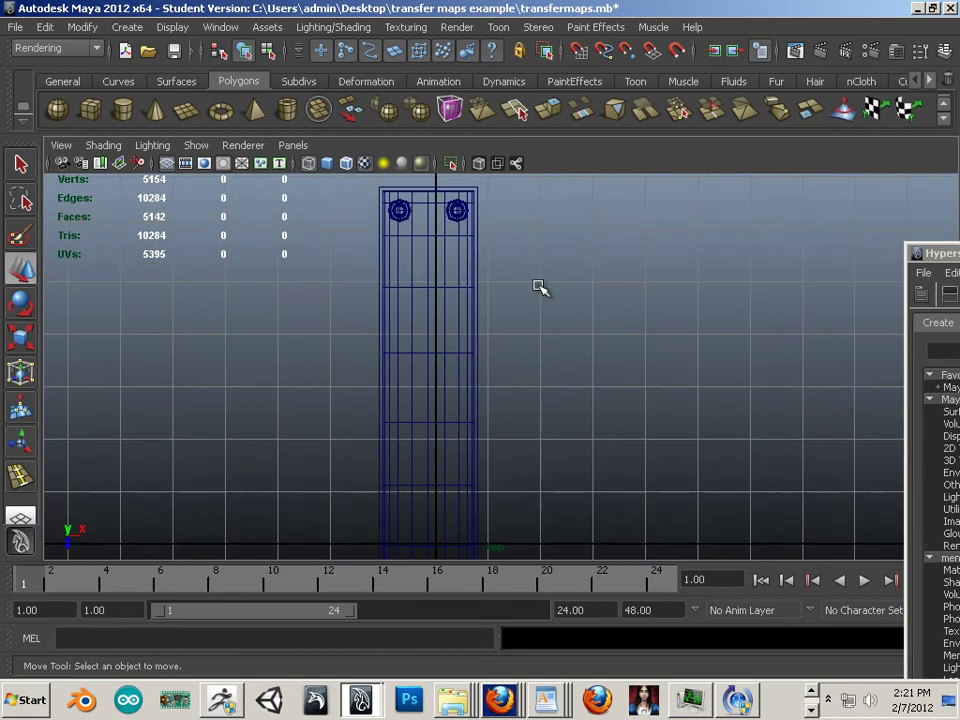
pyautogui.click(333, 27)
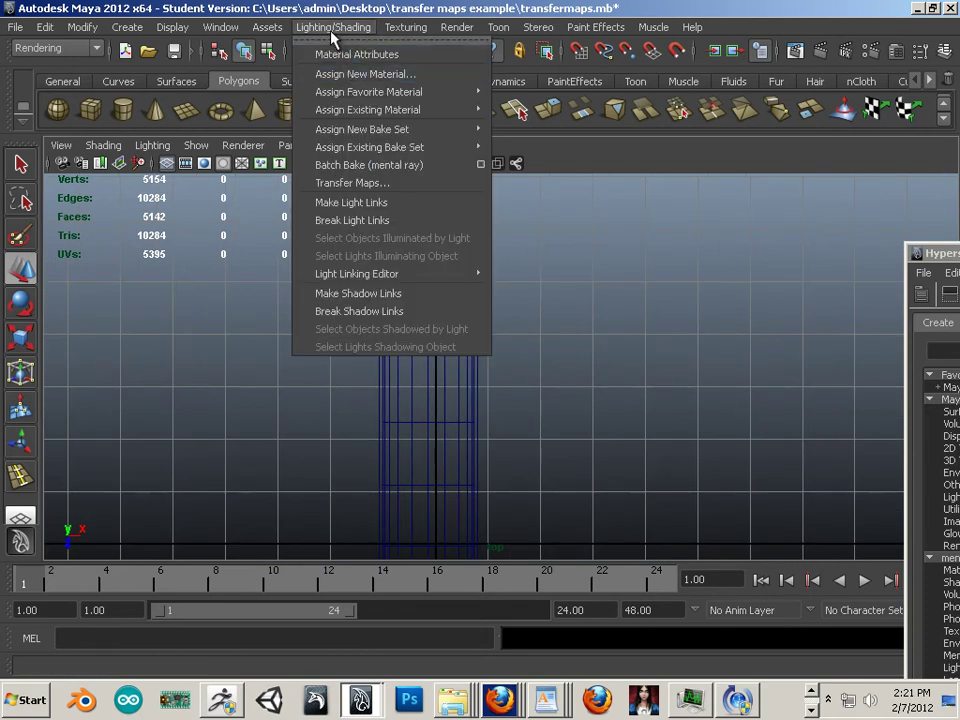
pyautogui.click(45, 48)
pyautogui.click(36, 113)
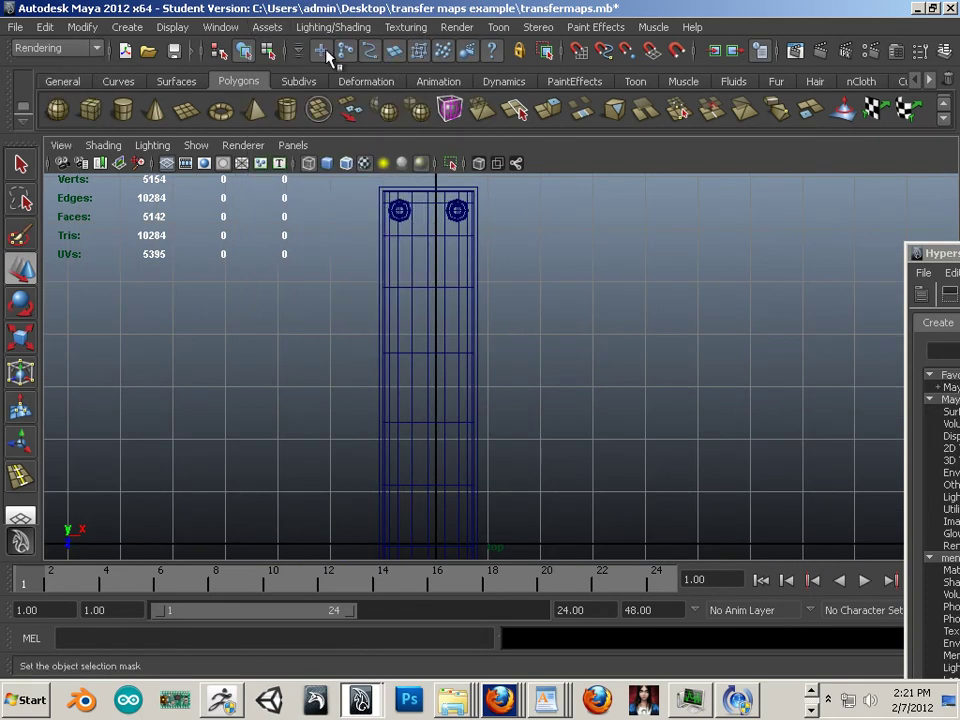
pyautogui.click(333, 27)
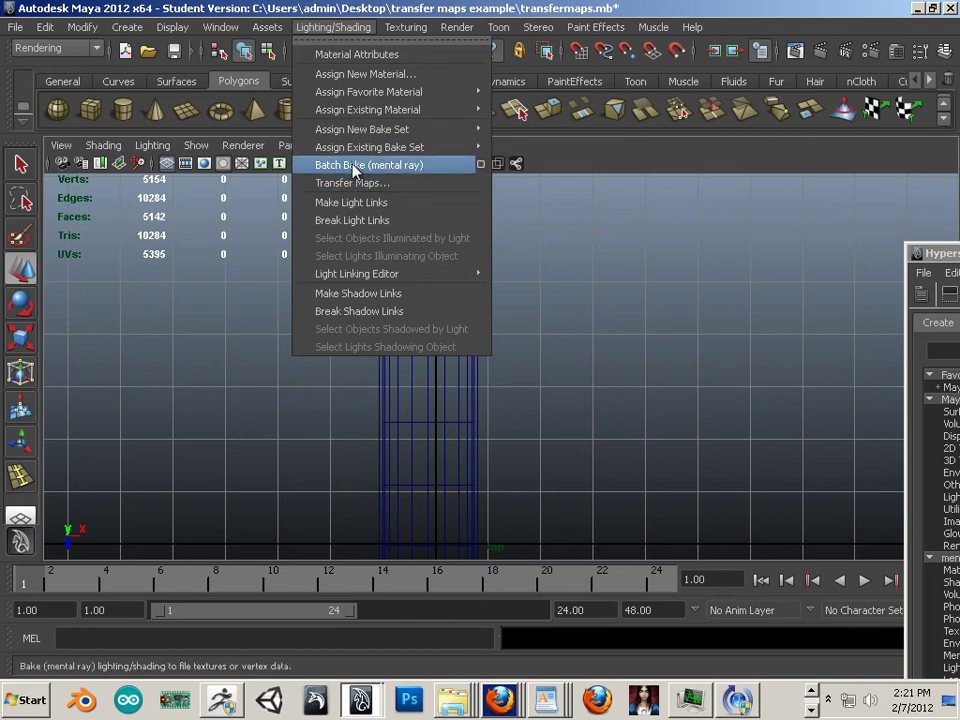
pyautogui.click(212, 70)
# - Review the loaded and auto-load settings of the plug-ins in the Plug-in Manager and close it without changes
pyautogui.click(220, 27)
pyautogui.moveTo(250, 130)
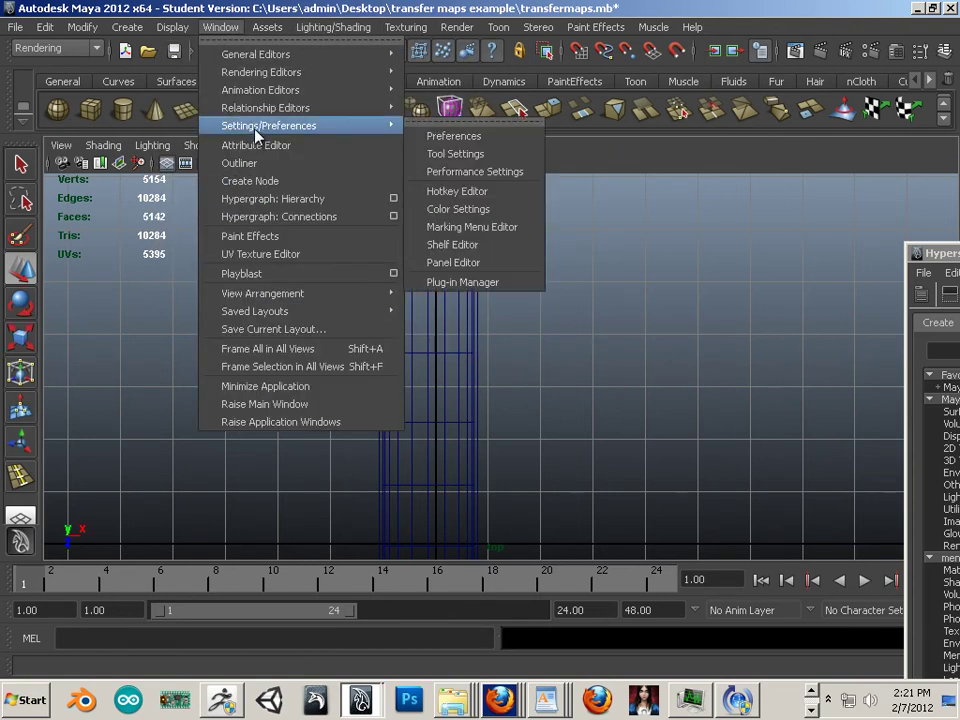
pyautogui.click(458, 283)
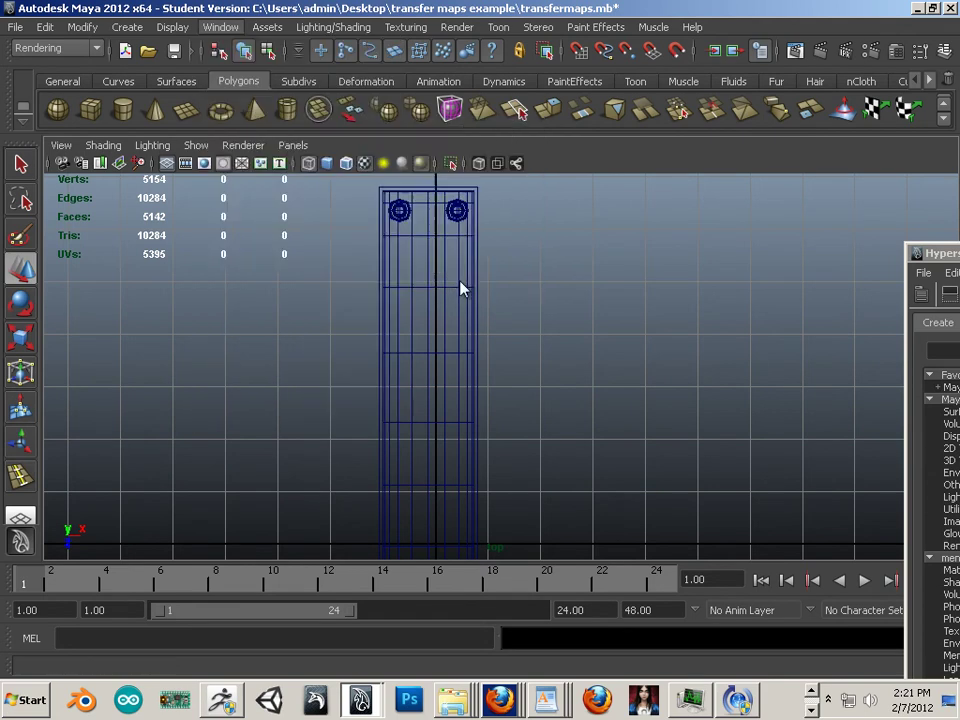
pyautogui.scroll(-4, 290, 415)
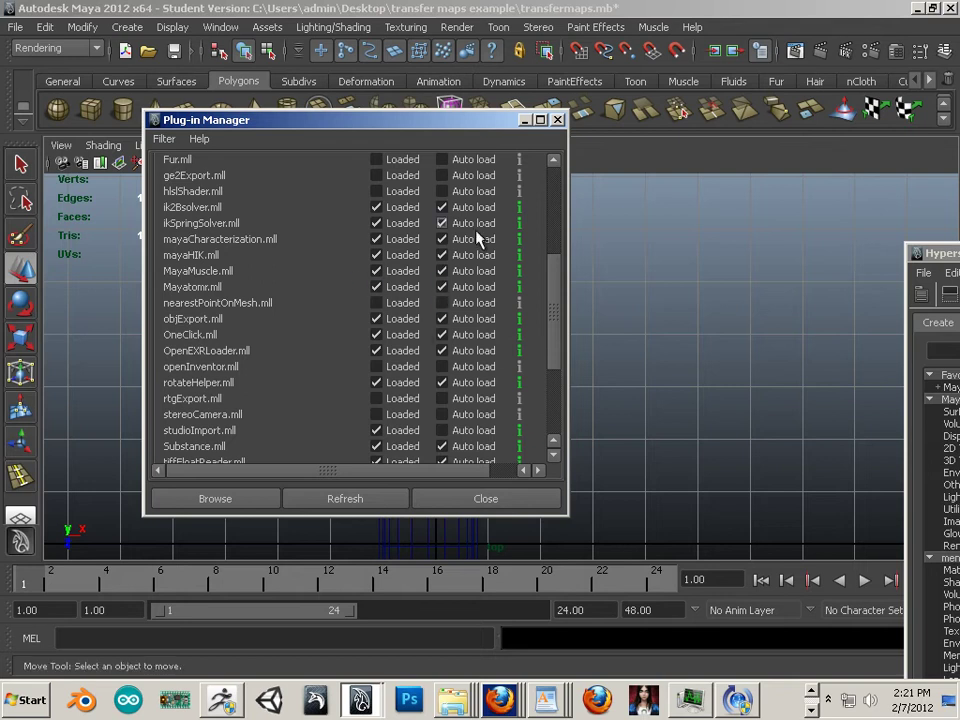
pyautogui.click(558, 120)
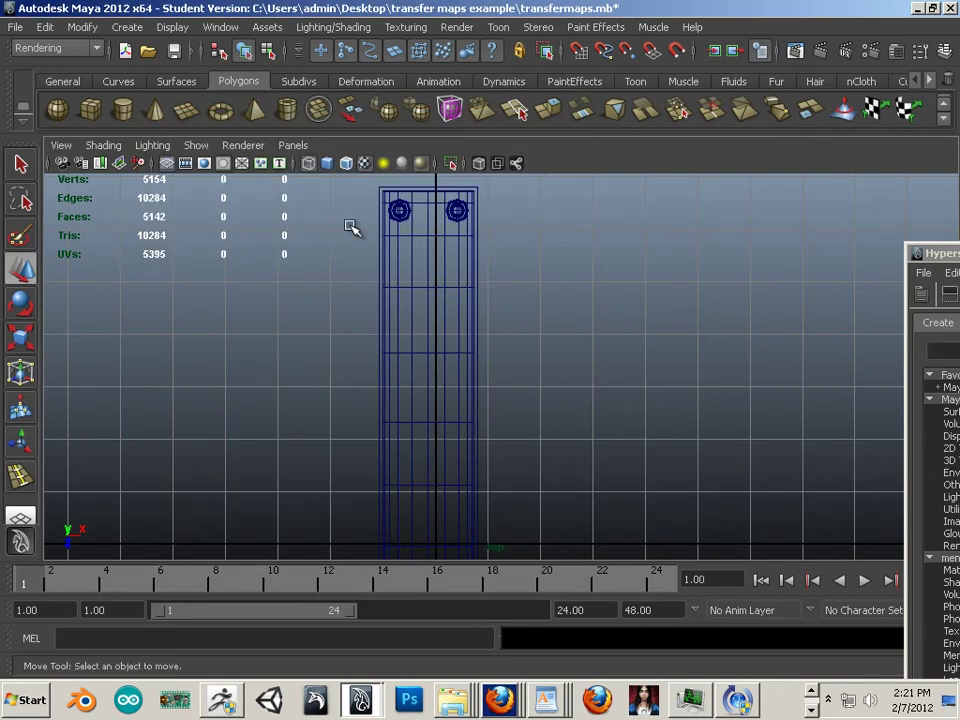
# - Open the Transfer Maps window and move it clear of the plank and box in the top view
pyautogui.keyDown('alt'); pyautogui.moveTo(319, 249); pyautogui.dragTo(317, 327, button='middle'); pyautogui.keyUp('alt')
pyautogui.keyDown('alt'); pyautogui.moveTo(317, 327); pyautogui.dragTo(440, 322, button='right'); pyautogui.keyUp('alt')
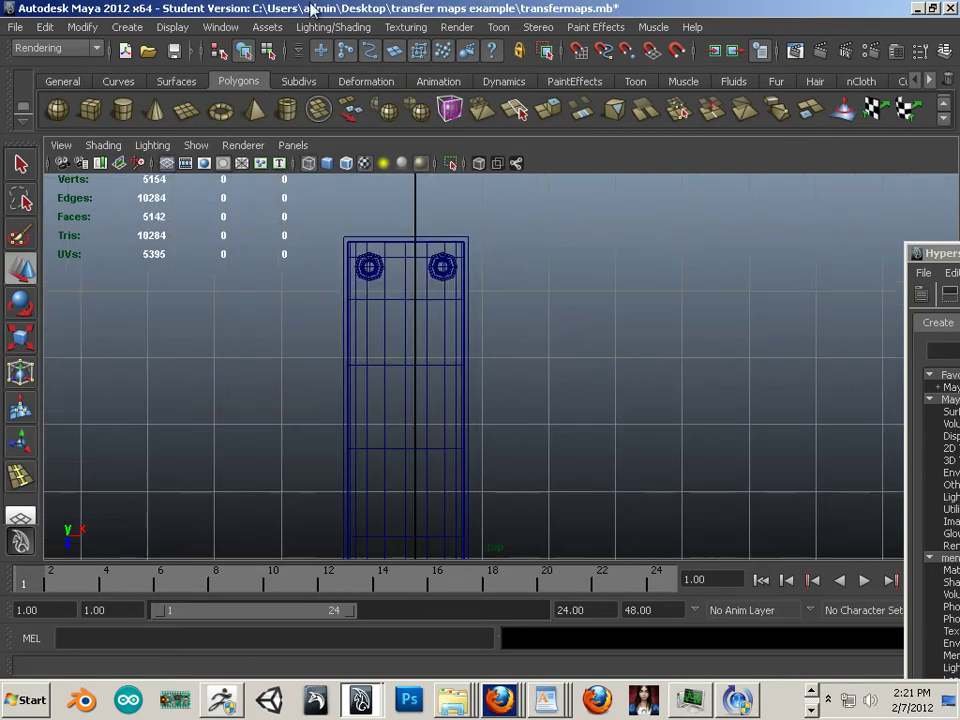
pyautogui.click(318, 28)
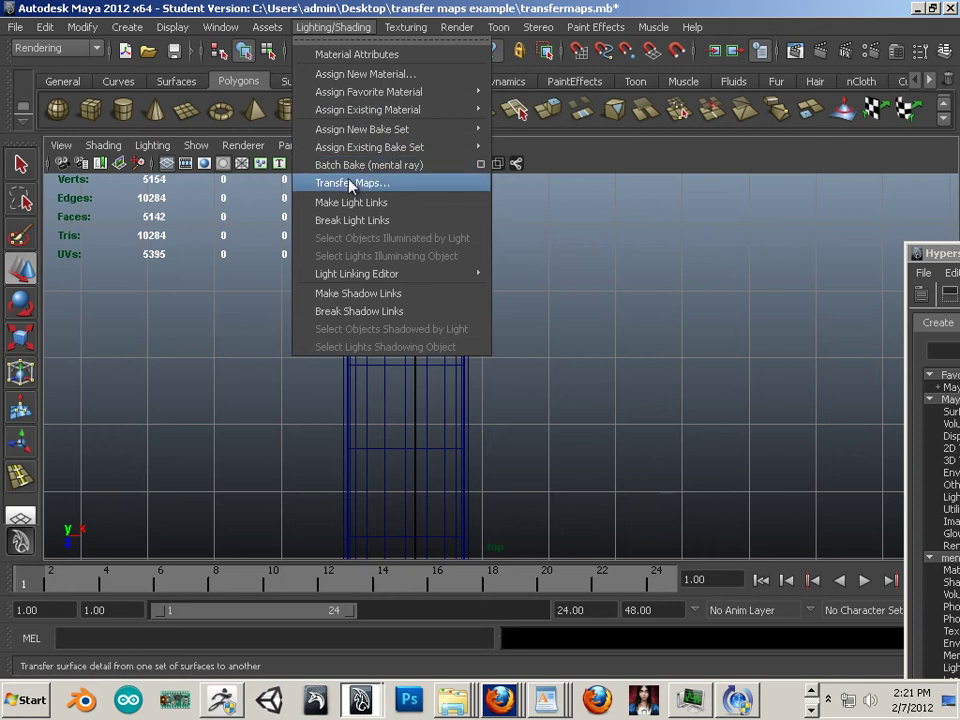
pyautogui.click(390, 181)
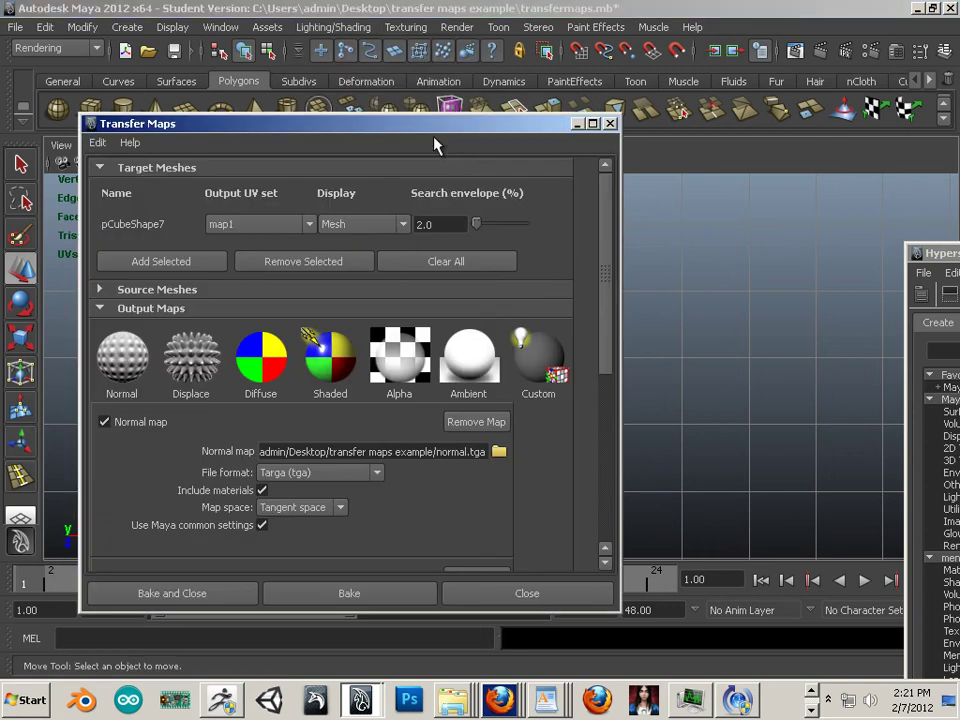
pyautogui.moveTo(414, 126); pyautogui.dragTo(800, 187)
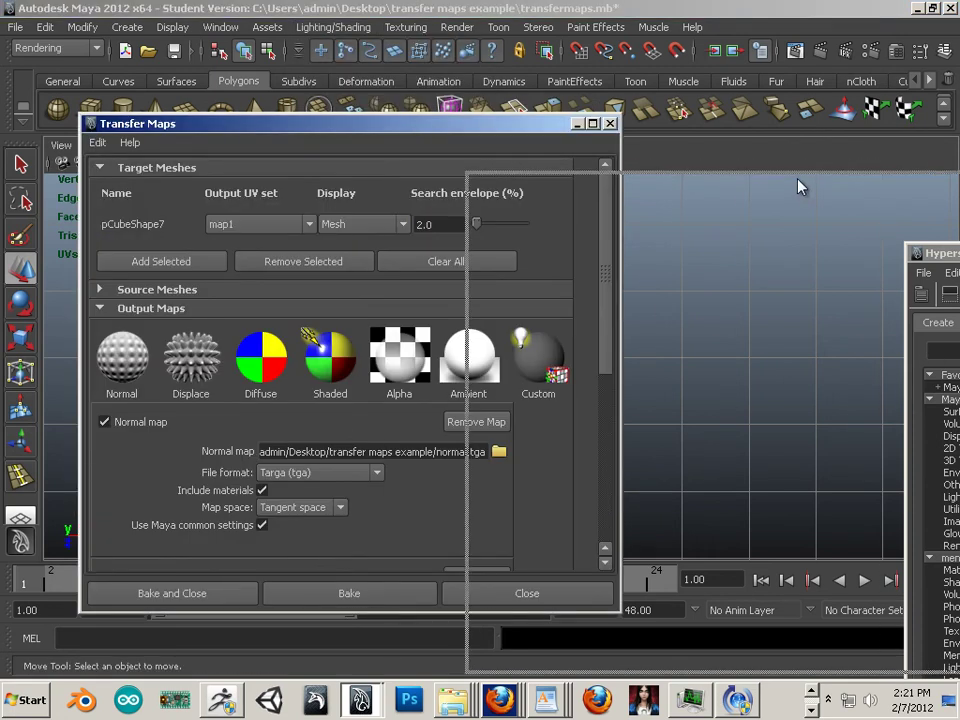
# - Set the current project to the transfer maps example folder on the Desktop
pyautogui.click(16, 27)
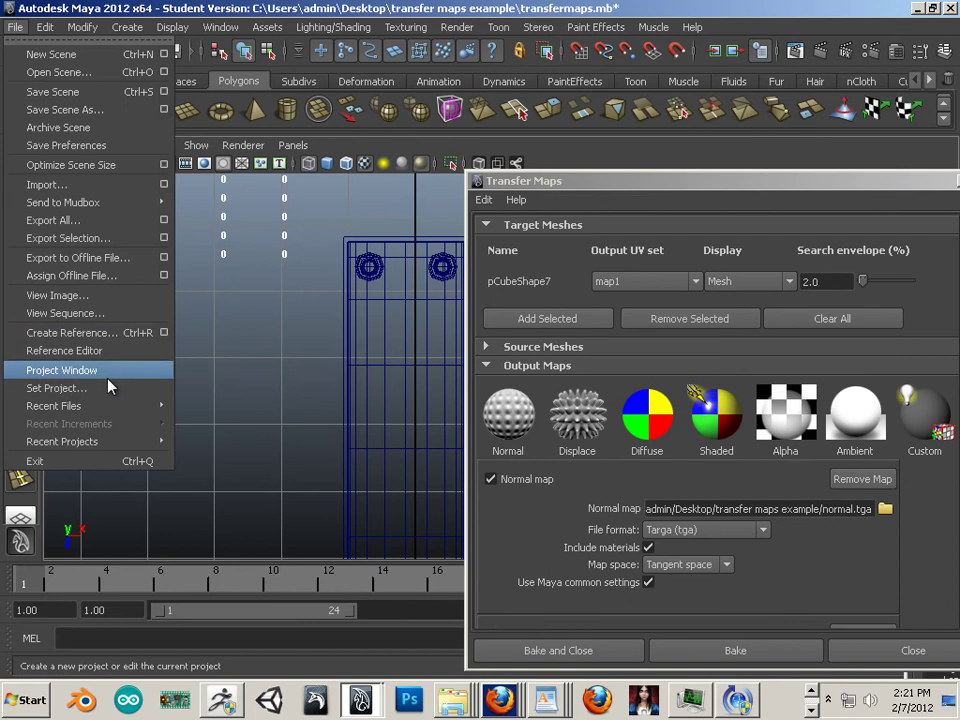
pyautogui.click(70, 388)
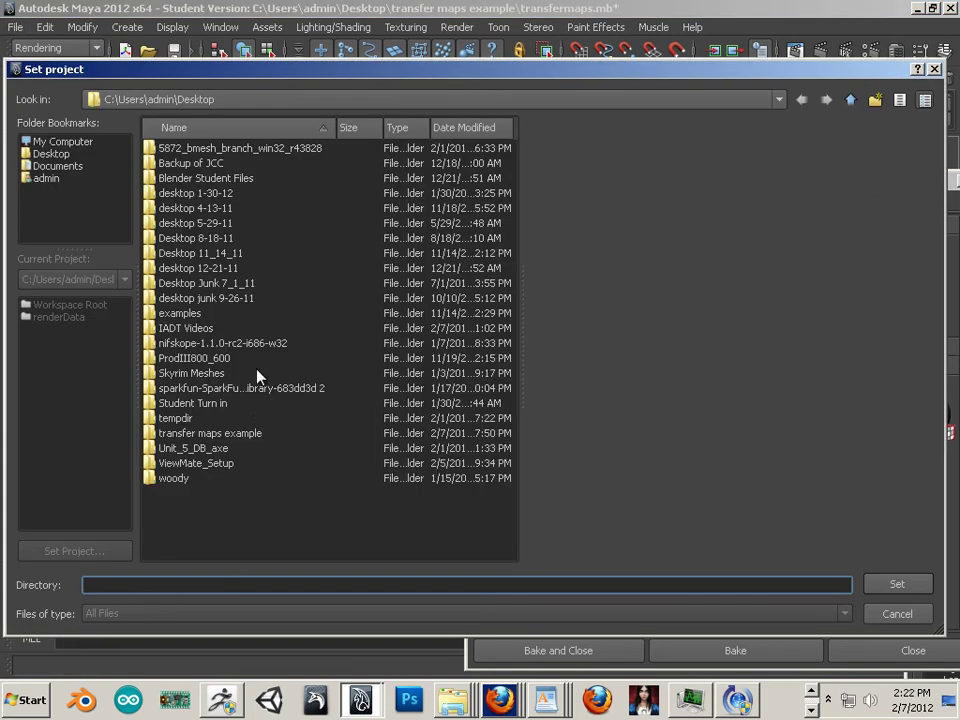
pyautogui.doubleClick(204, 436)
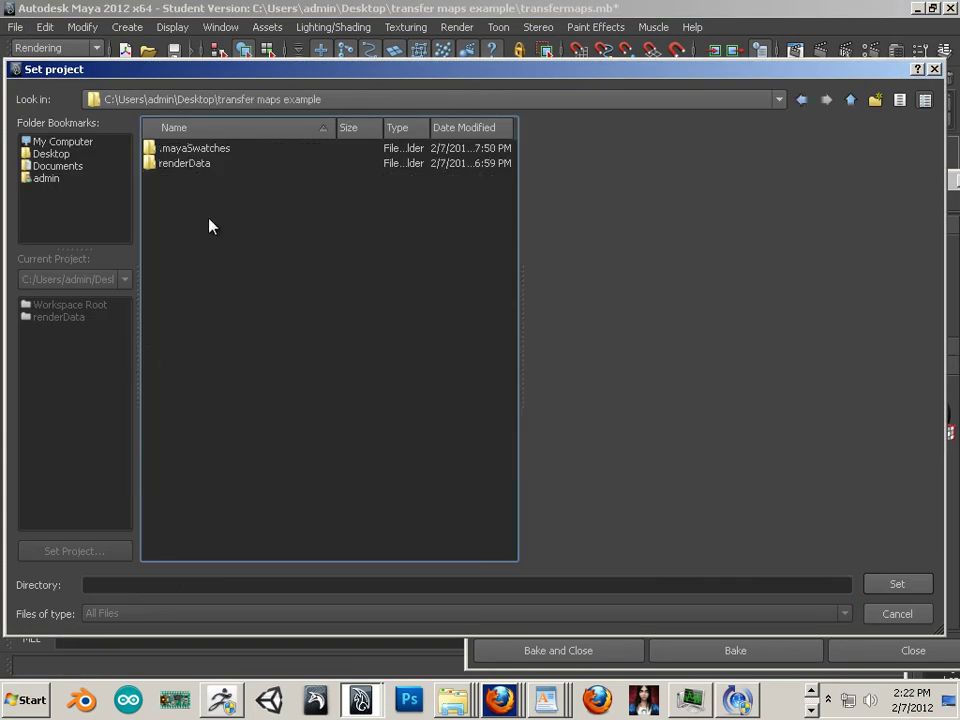
pyautogui.click(898, 585)
# - Save the scene as transfermaps.mb in the project folder, replacing the existing file and accepting the student version notice
pyautogui.click(18, 27)
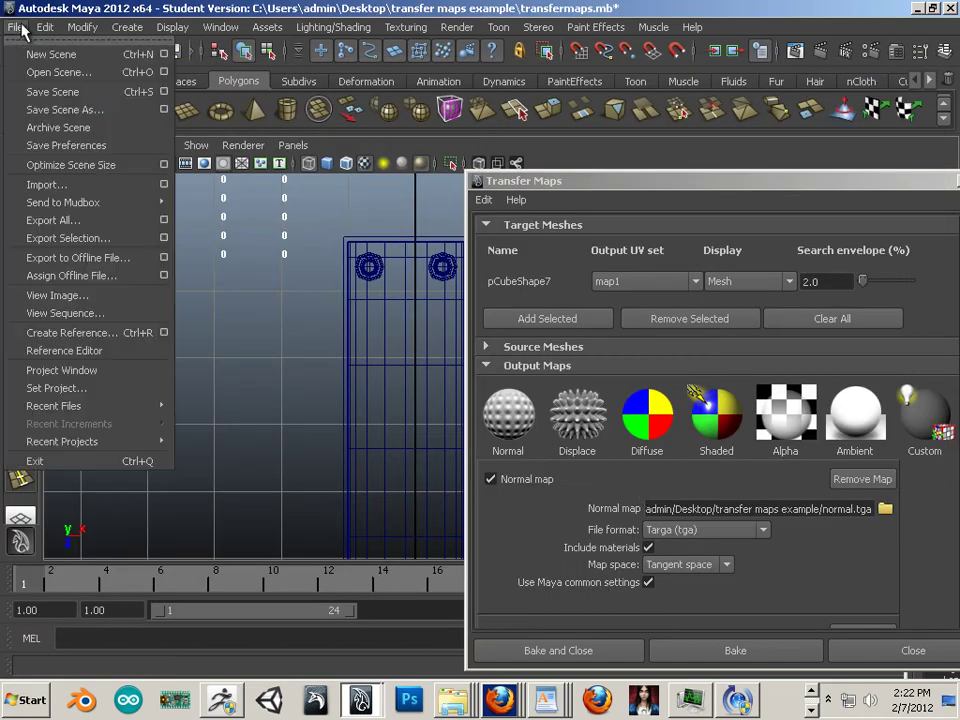
pyautogui.click(78, 109)
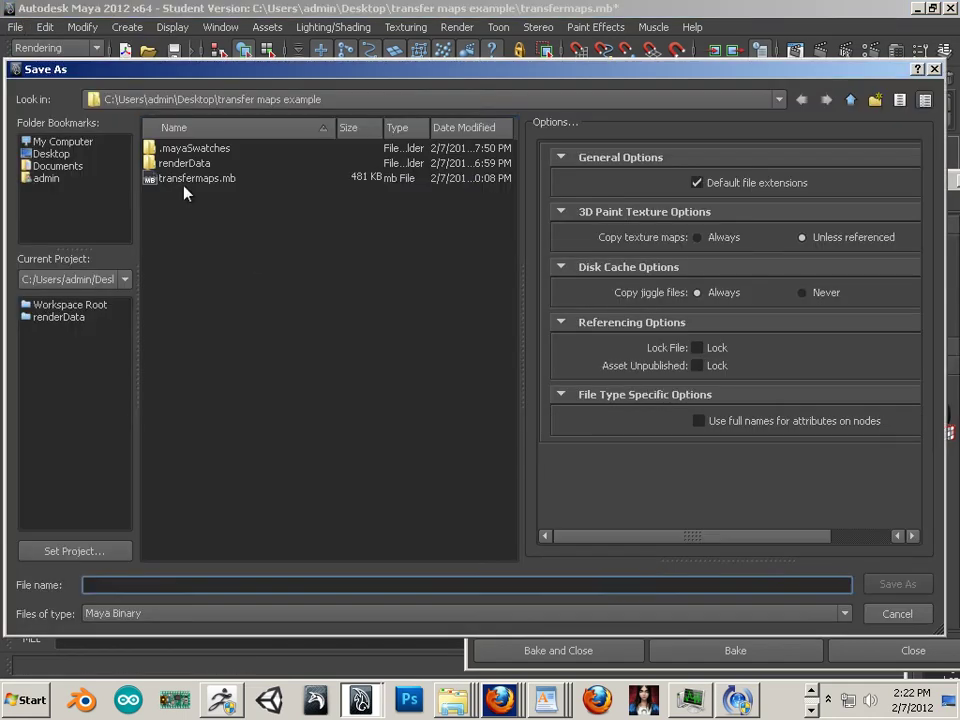
pyautogui.doubleClick(195, 180)
pyautogui.click(434, 375)
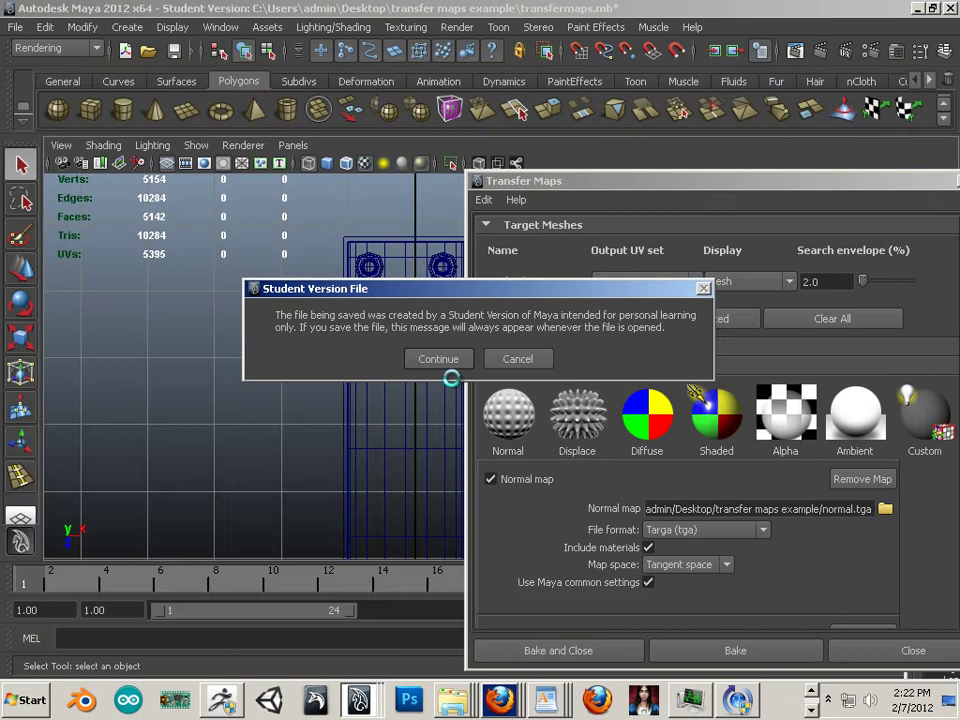
pyautogui.click(437, 360)
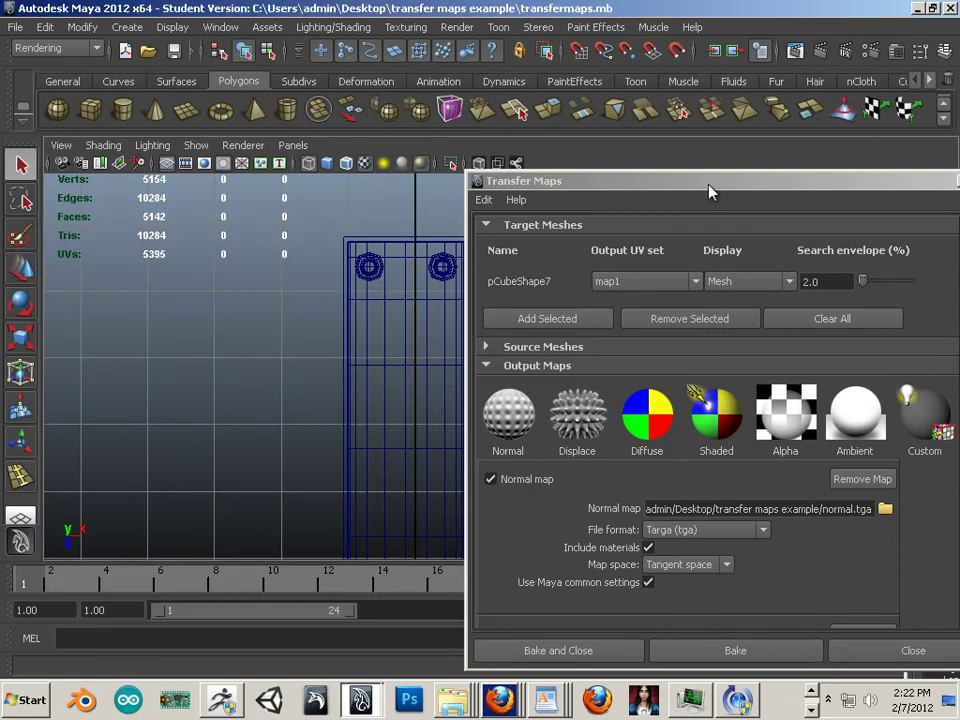
# - Remove the existing output maps from Transfer Maps and add a fresh Normal output map
pyautogui.moveTo(709, 192); pyautogui.dragTo(476, 120)
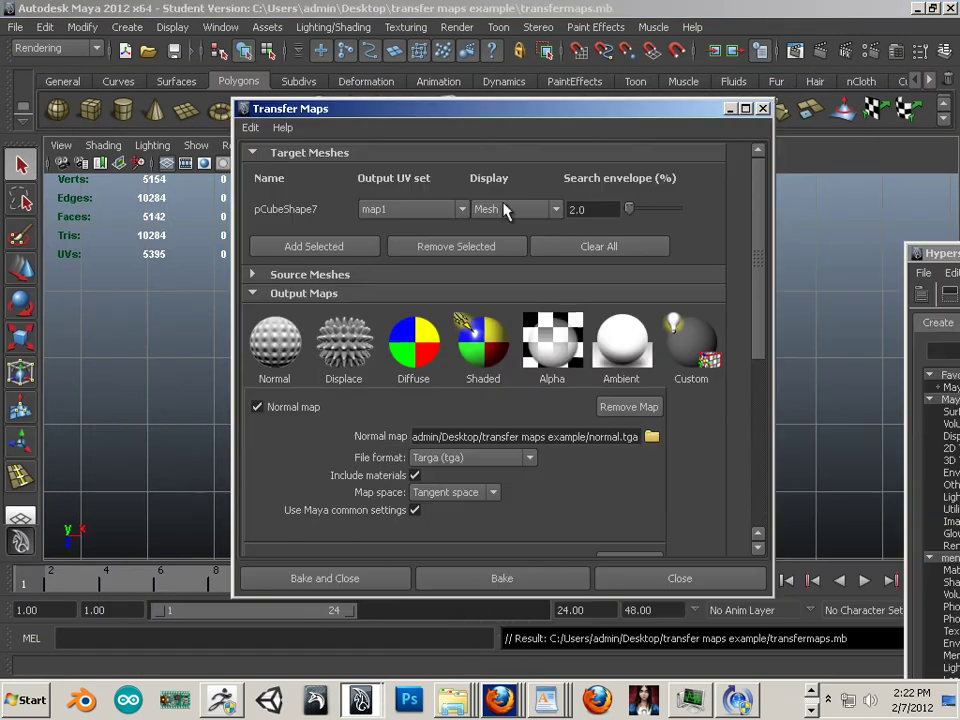
pyautogui.click(627, 408)
pyautogui.click(634, 407)
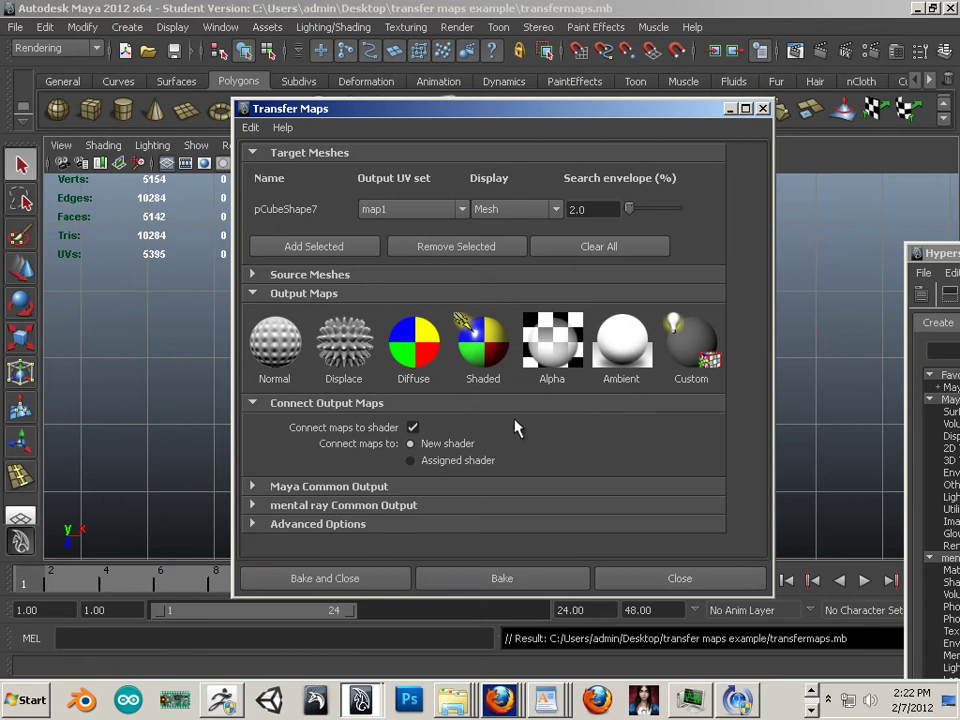
pyautogui.click(280, 346)
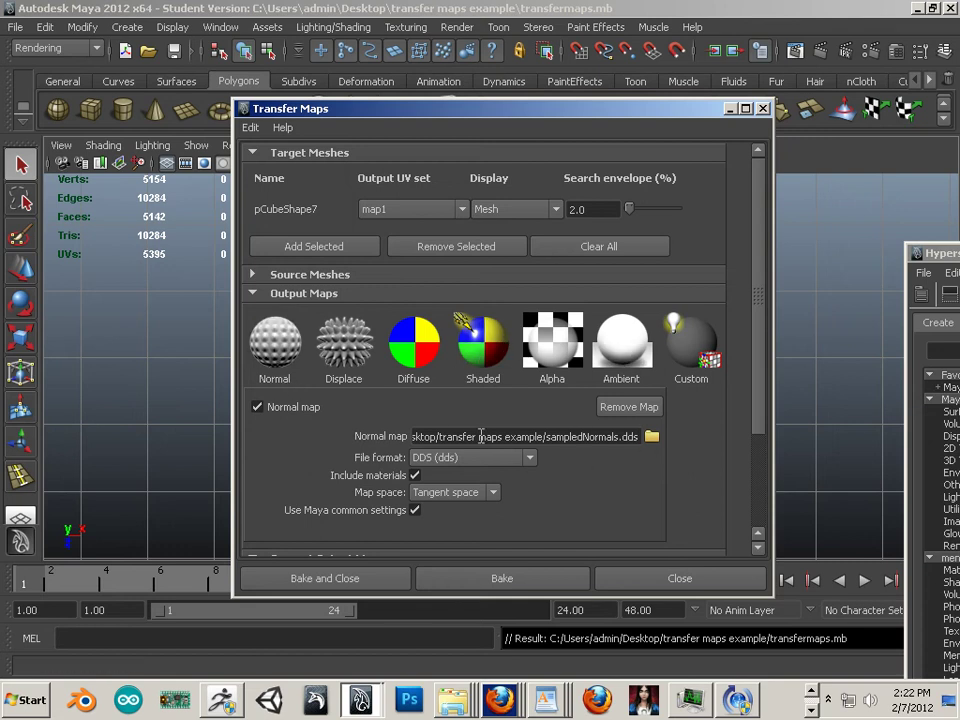
# - Set the normal map's output file to normal.tga in Targa format in the transfer maps example folder, replacing the existing file
pyautogui.moveTo(434, 438); pyautogui.dragTo(653, 451)
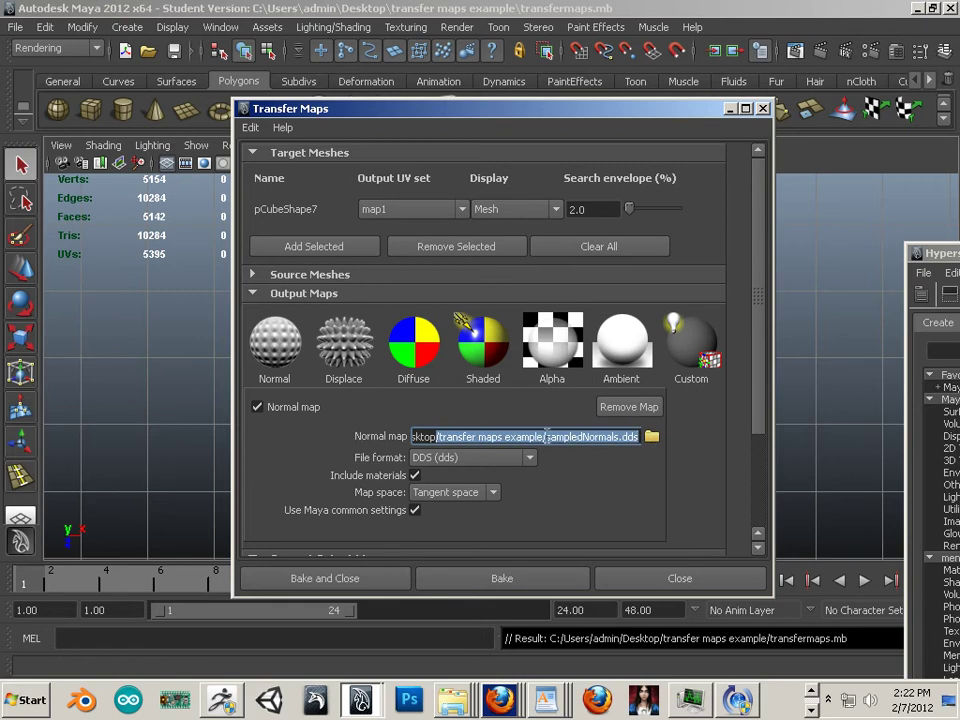
pyautogui.click(651, 437)
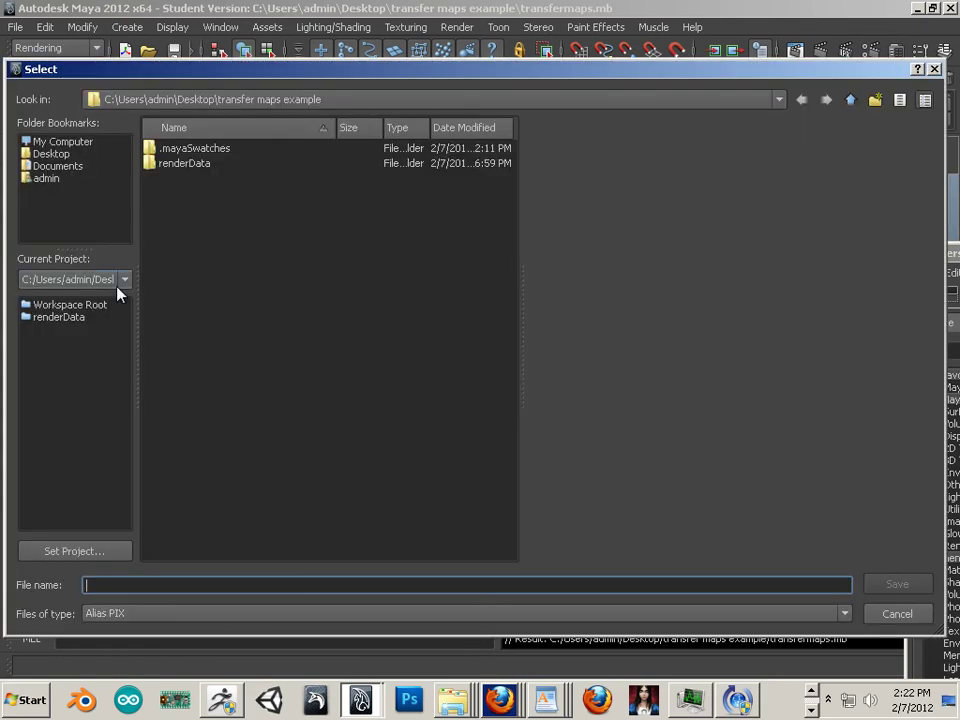
pyautogui.click(52, 154)
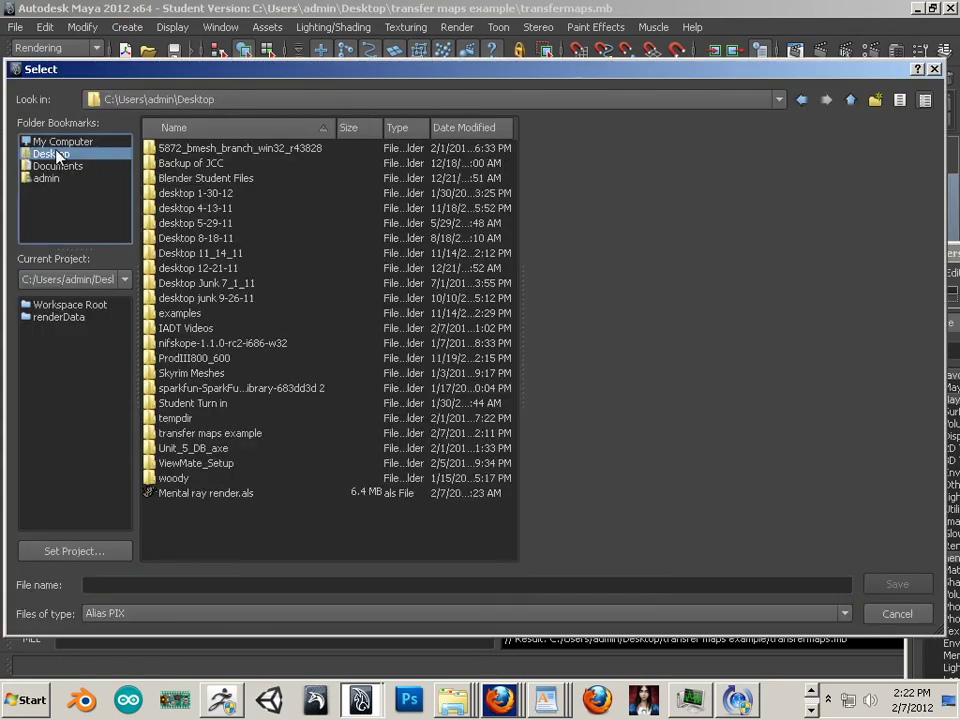
pyautogui.doubleClick(235, 436)
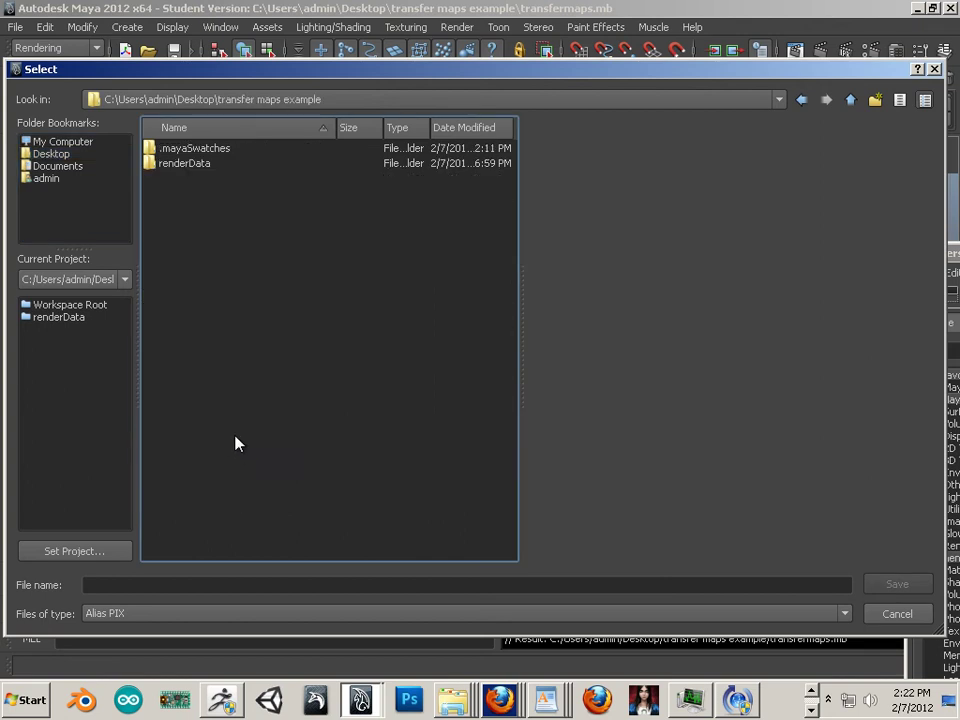
pyautogui.click(298, 585)
pyautogui.write('normal.tga')
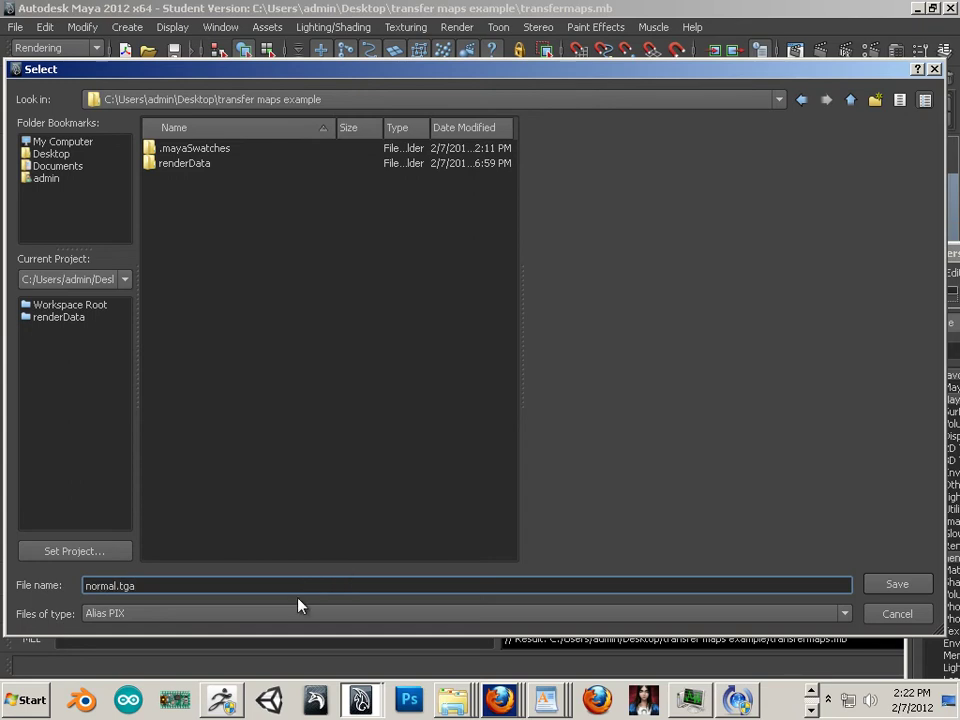
pyautogui.click(292, 613)
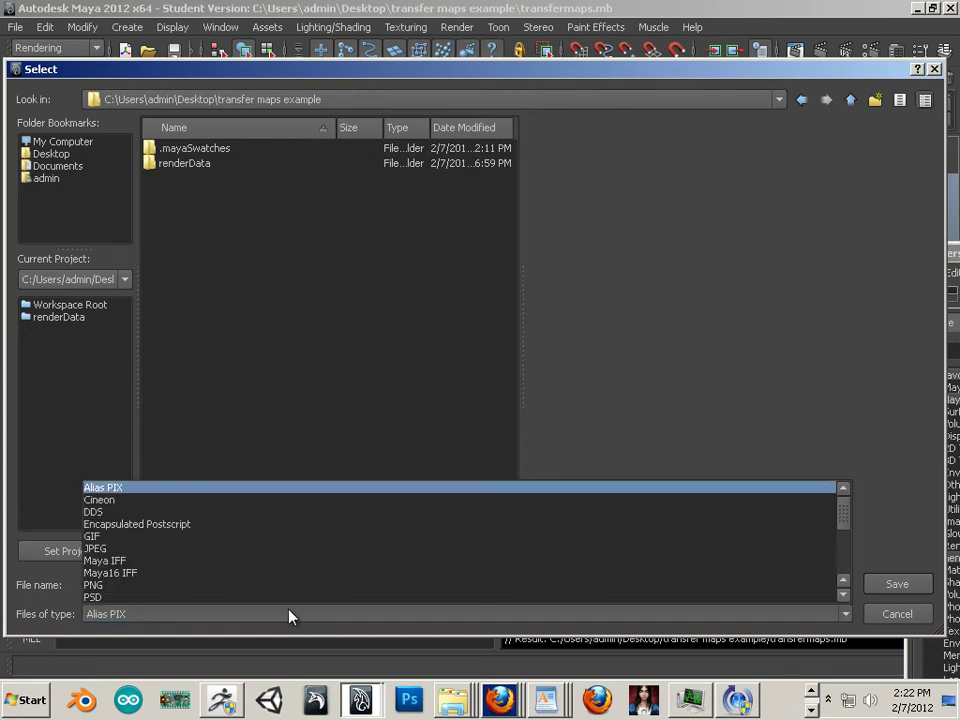
pyautogui.scroll(-2, 222, 572)
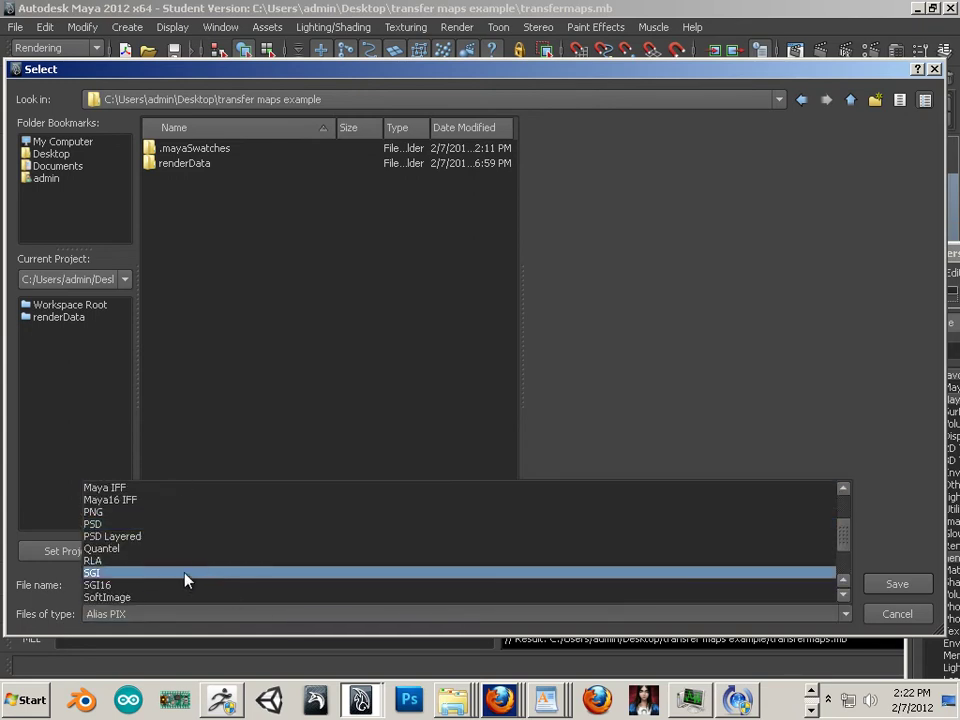
pyautogui.scroll(-2, 180, 576)
pyautogui.click(176, 550)
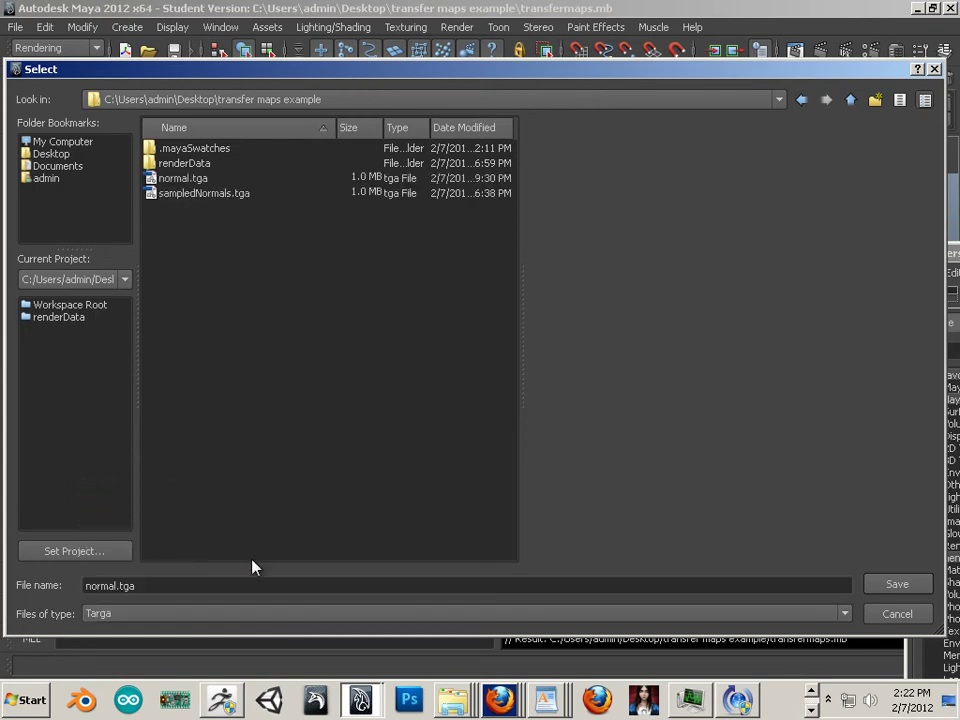
pyautogui.doubleClick(190, 179)
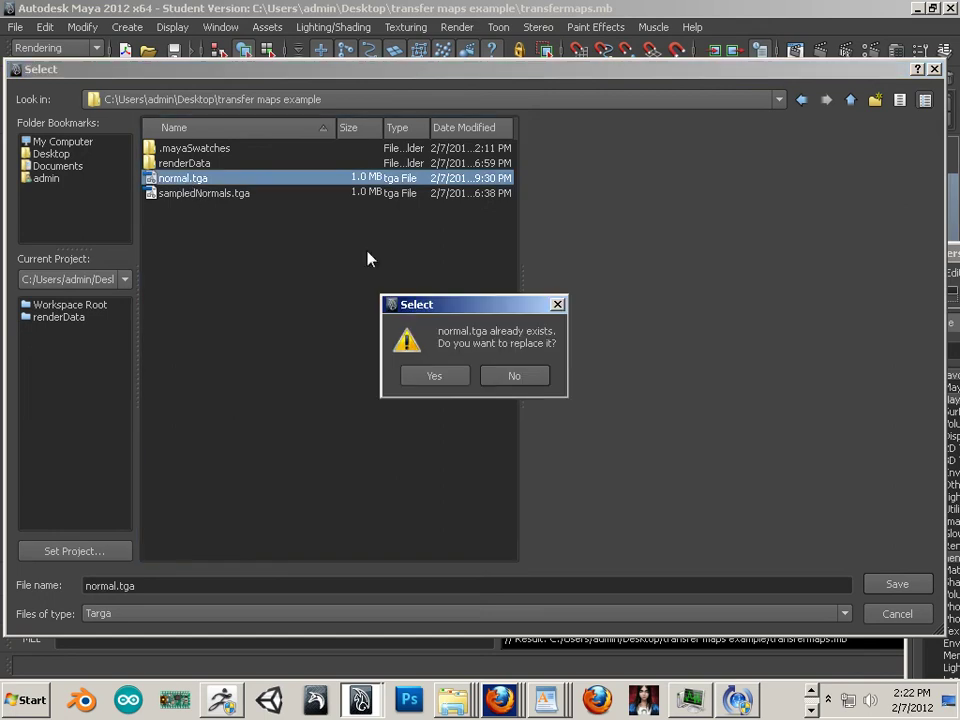
pyautogui.click(437, 377)
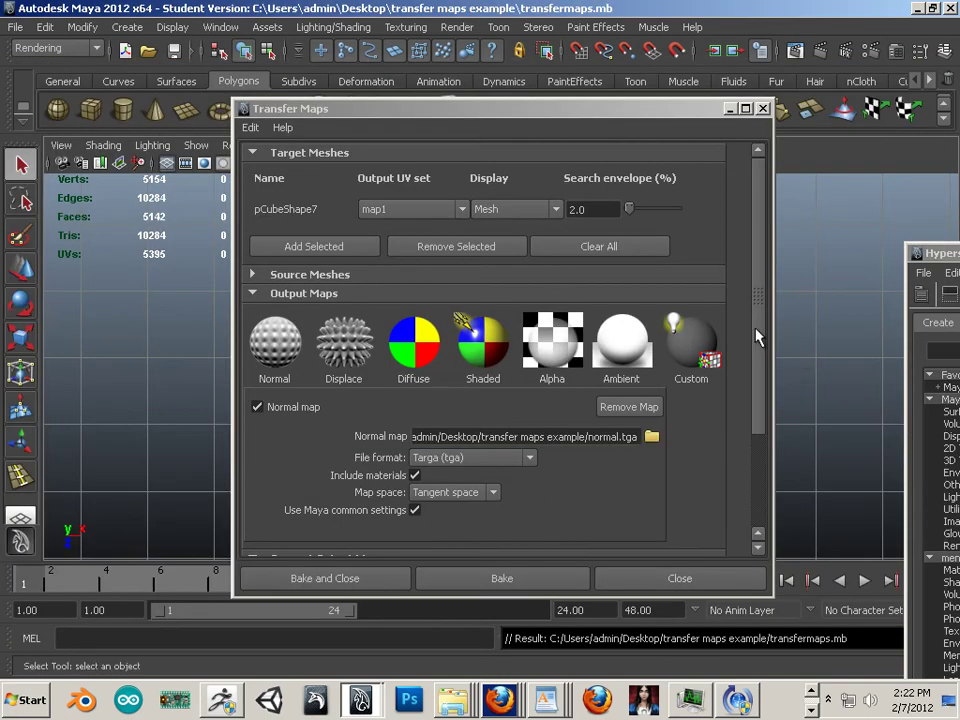
# - Switch the target mesh pCubeShape7's display from Mesh to Envelope in the transfer settings
pyautogui.doubleClick(594, 209)
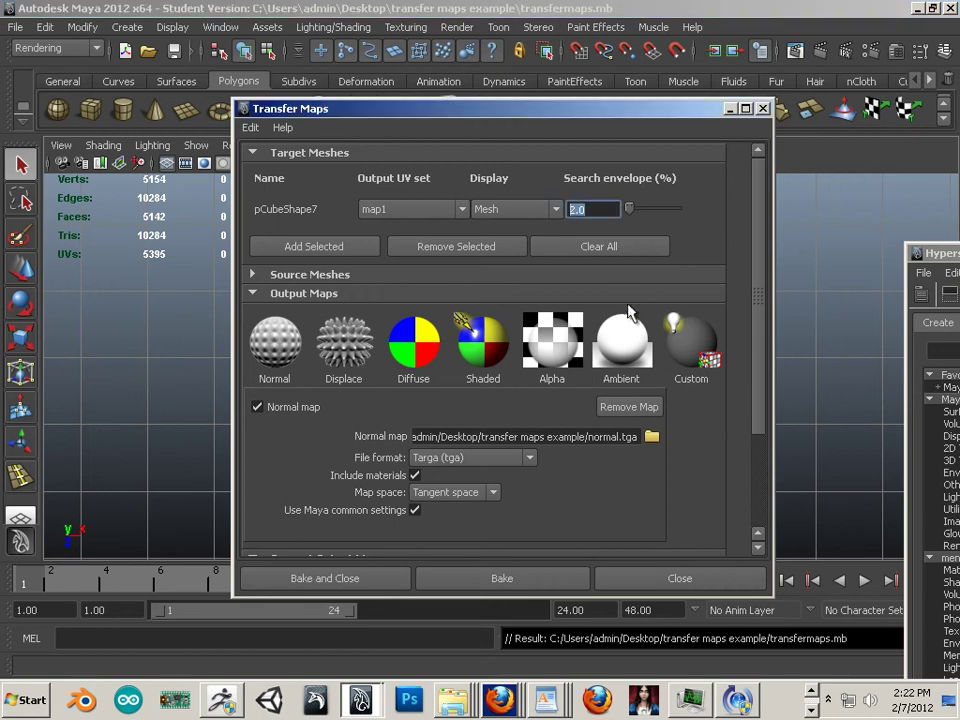
pyautogui.click(513, 209)
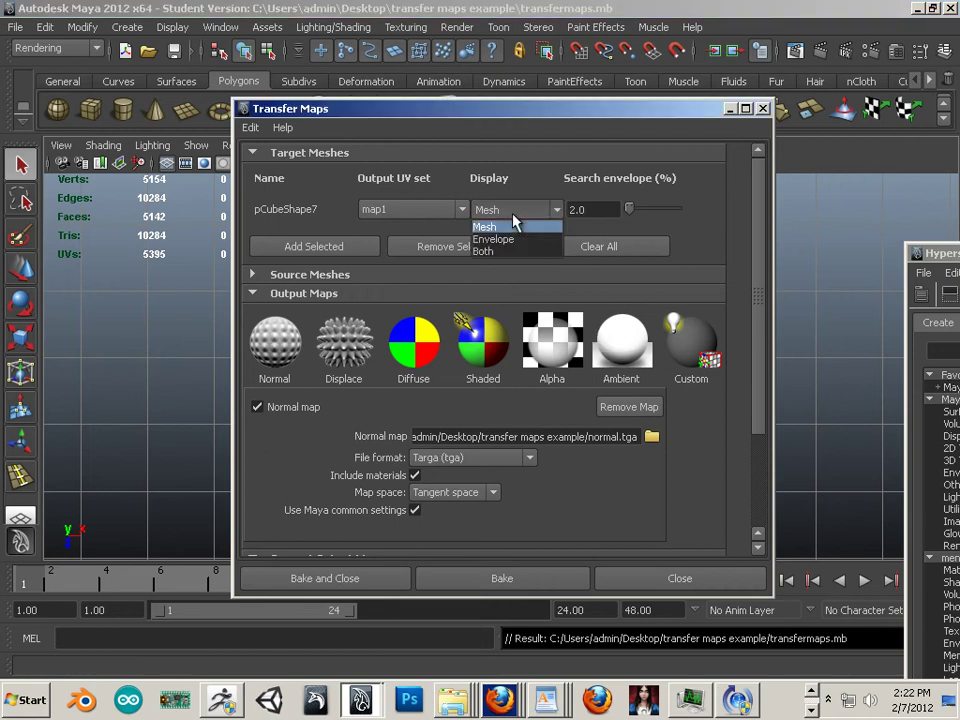
pyautogui.click(510, 237)
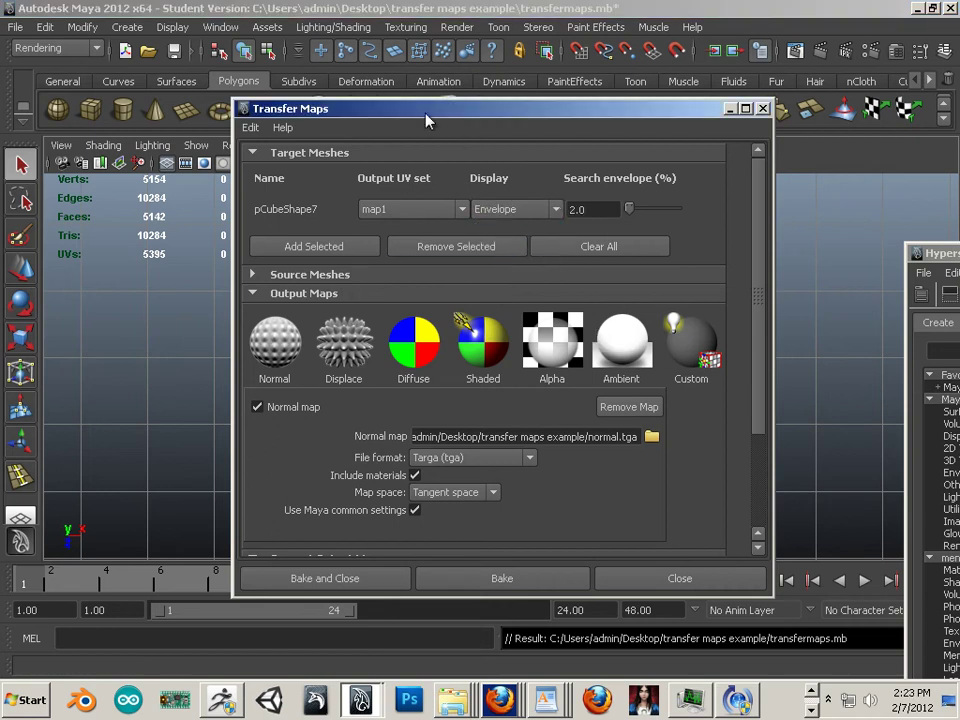
# - Show the meshes shaded in the perspective view and examine how the envelope covers the plank's body and bolt heads
pyautogui.moveTo(320, 108); pyautogui.dragTo(538, 132)
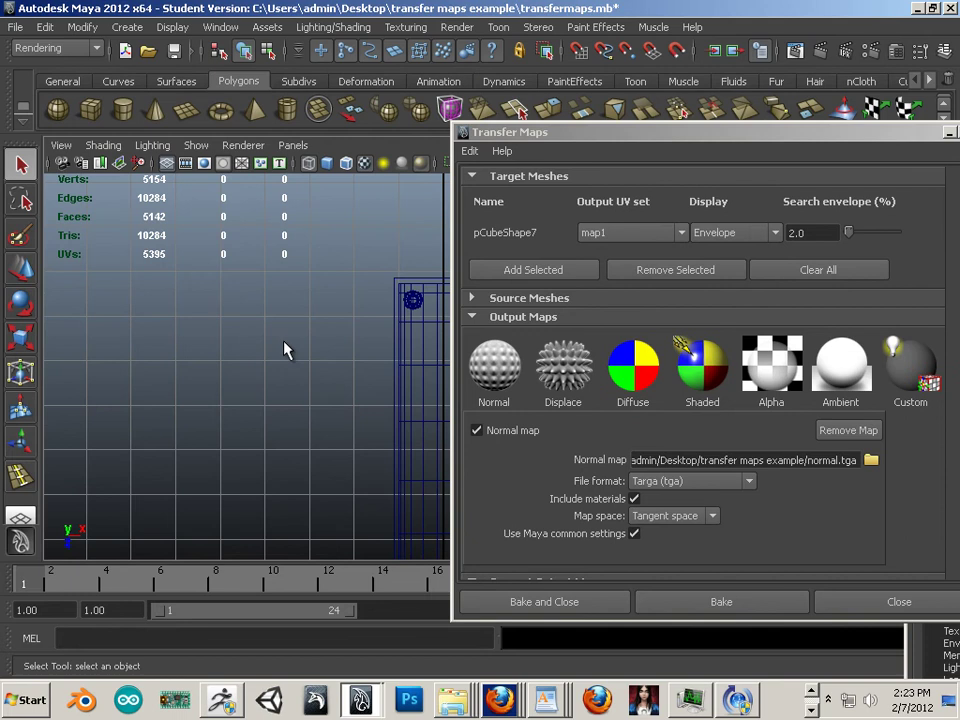
pyautogui.press('space')
pyautogui.keyDown('alt'); pyautogui.moveTo(284, 342); pyautogui.dragTo(333, 335); pyautogui.keyUp('alt')
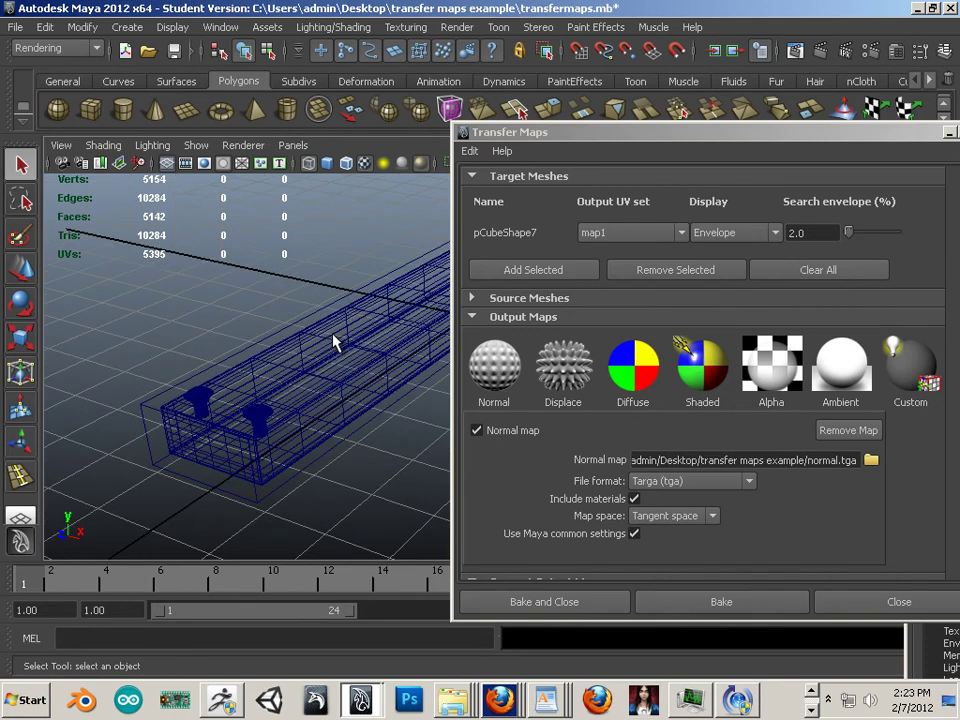
pyautogui.press('5')
pyautogui.scroll(2, 229, 395)
pyautogui.keyDown('alt'); pyautogui.moveTo(230, 395); pyautogui.dragTo(261, 360); pyautogui.keyUp('alt')
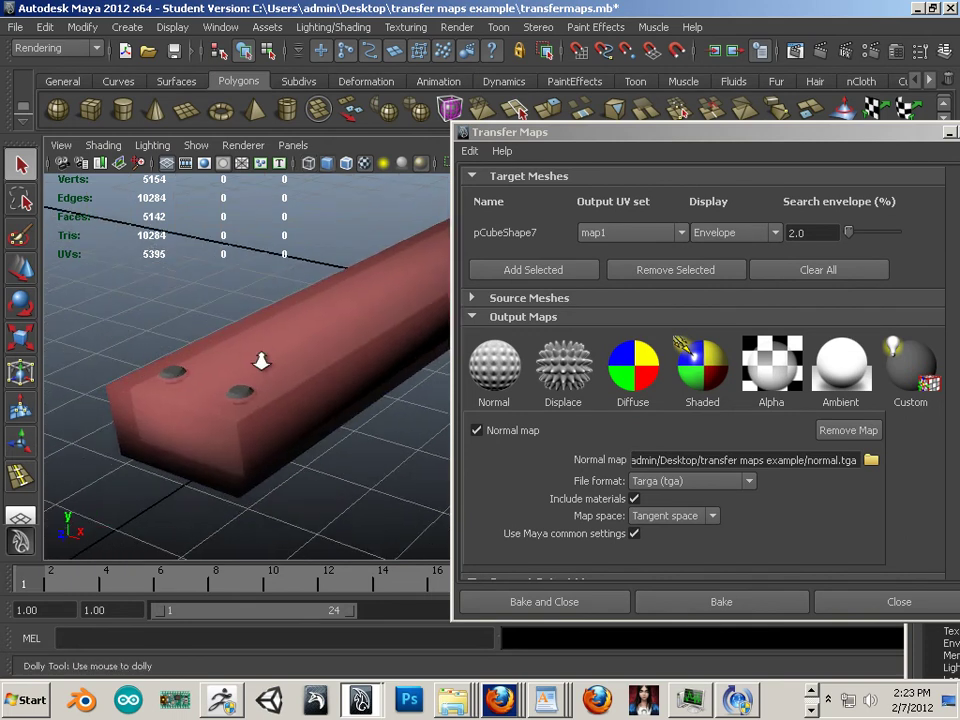
pyautogui.keyDown('alt'); pyautogui.moveTo(261, 360); pyautogui.dragTo(280, 383, button='right'); pyautogui.keyUp('alt')
pyautogui.keyDown('alt'); pyautogui.moveTo(280, 383); pyautogui.dragTo(333, 363, button='middle'); pyautogui.keyUp('alt')
pyautogui.press('q')
pyautogui.click(315, 371)
pyautogui.press('f')
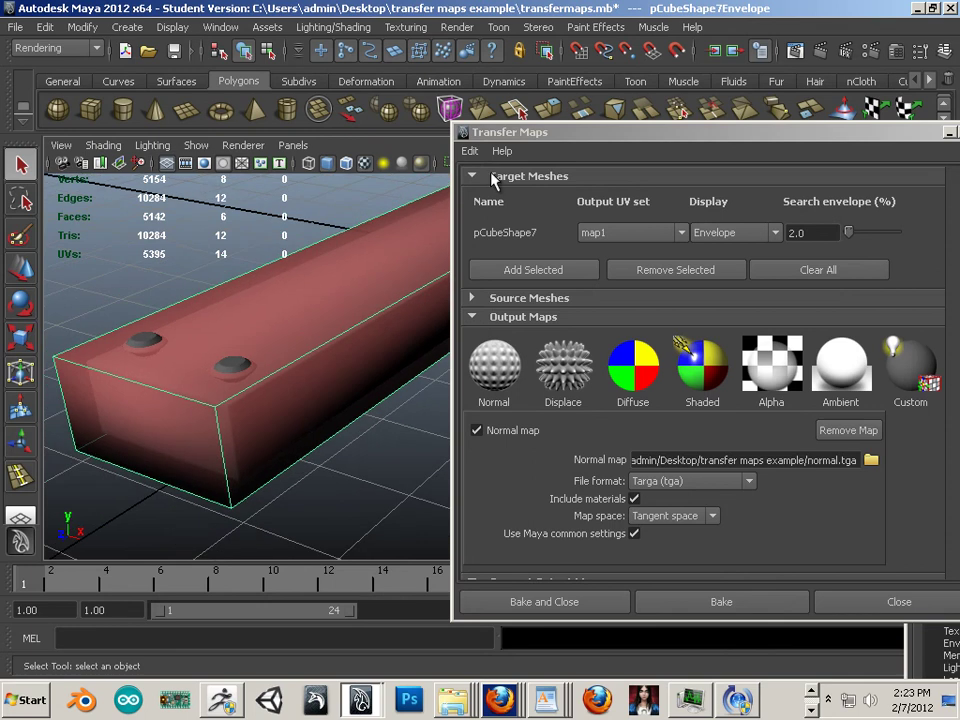
# - Select the envelope's top face and raise it along Y so it encloses the plank's bolt heads
pyautogui.moveTo(529, 135); pyautogui.dragTo(619, 135)
pyautogui.keyDown('alt'); pyautogui.moveTo(250, 385); pyautogui.dragTo(441, 356); pyautogui.keyUp('alt')
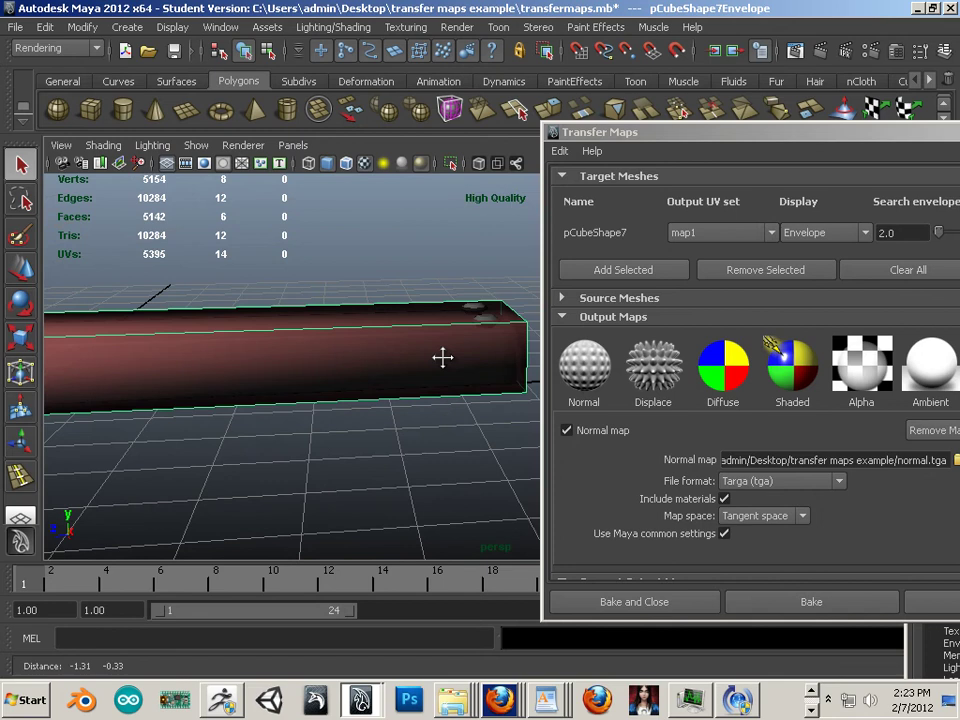
pyautogui.click(9, 262)
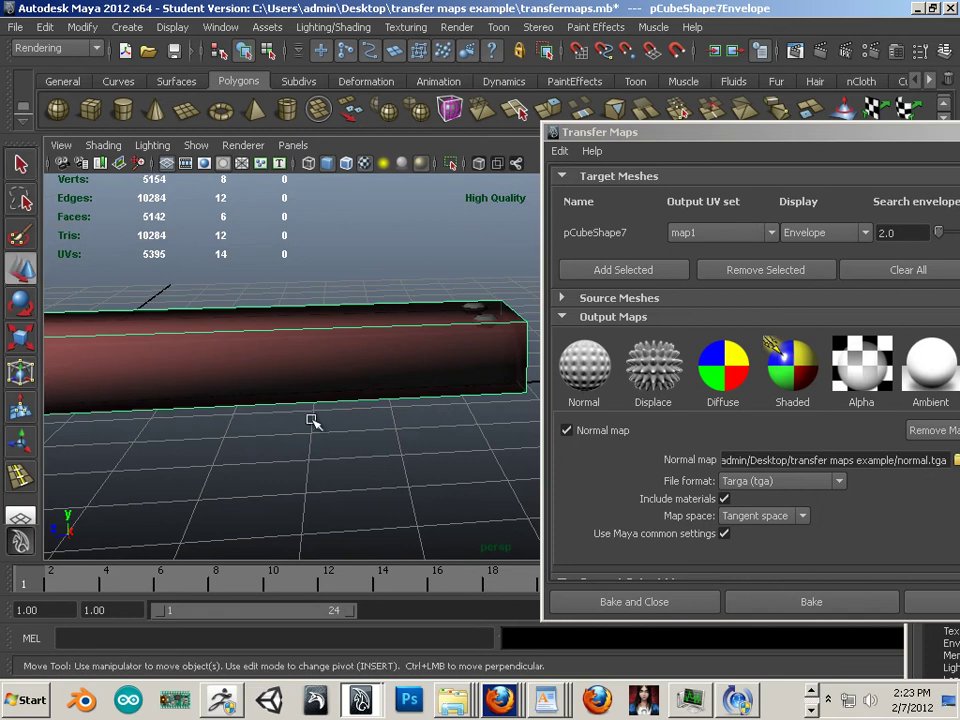
pyautogui.keyDown('alt'); pyautogui.moveTo(313, 422); pyautogui.dragTo(290, 390, button='middle'); pyautogui.keyUp('alt')
pyautogui.keyDown('alt'); pyautogui.moveTo(290, 390); pyautogui.dragTo(180, 416); pyautogui.keyUp('alt')
pyautogui.keyDown('alt'); pyautogui.moveTo(180, 416); pyautogui.dragTo(290, 400, button='middle'); pyautogui.keyUp('alt')
pyautogui.keyDown('alt'); pyautogui.moveTo(290, 400); pyautogui.dragTo(75, 455); pyautogui.keyUp('alt')
pyautogui.keyDown('alt'); pyautogui.moveTo(75, 455); pyautogui.dragTo(13, 463, button='middle'); pyautogui.keyUp('alt')
pyautogui.moveTo(321, 314); pyautogui.dragTo(322, 358, button='right')
pyautogui.click(345, 290)
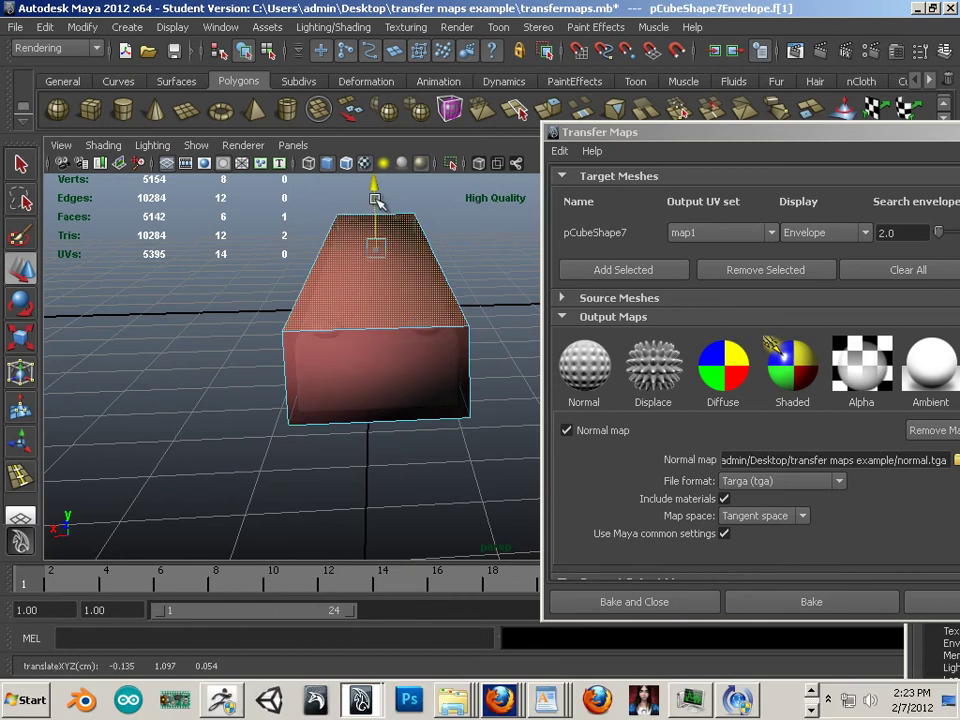
pyautogui.moveTo(376, 200); pyautogui.dragTo(376, 200)
# - Examine the raised envelope around the plank and bolts from several angles and return to object selection
pyautogui.keyDown('alt'); pyautogui.moveTo(156, 381); pyautogui.dragTo(328, 371); pyautogui.keyUp('alt')
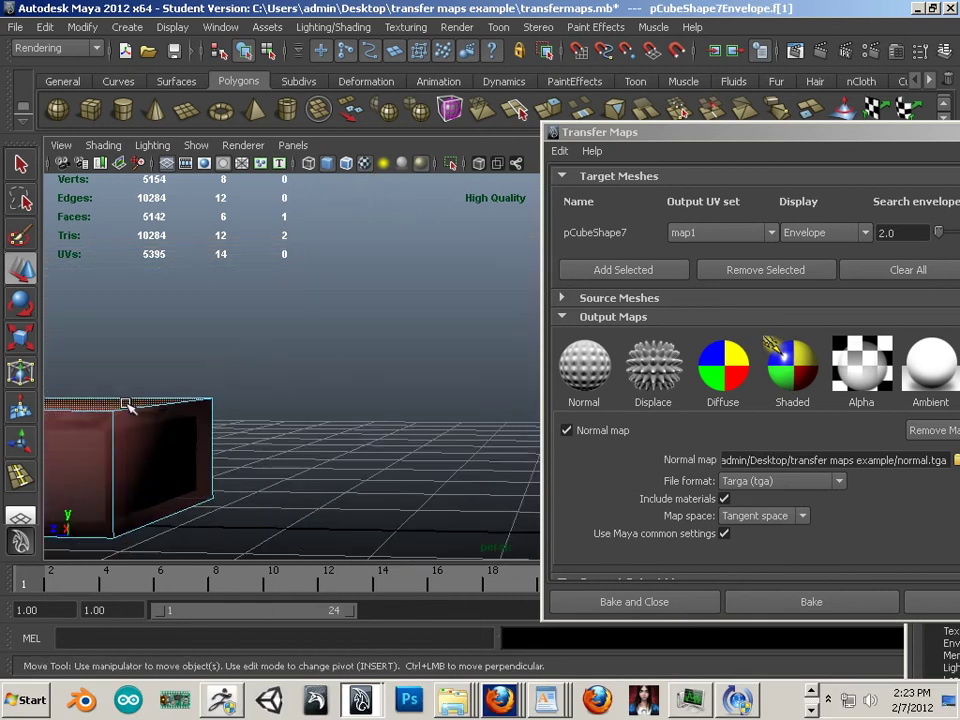
pyautogui.keyDown('alt'); pyautogui.moveTo(126, 405); pyautogui.dragTo(200, 403); pyautogui.keyUp('alt')
pyautogui.keyDown('alt'); pyautogui.moveTo(200, 403); pyautogui.dragTo(257, 318, button='middle'); pyautogui.keyUp('alt')
pyautogui.keyDown('alt'); pyautogui.moveTo(257, 318); pyautogui.dragTo(330, 345, button='right'); pyautogui.keyUp('alt')
pyautogui.keyDown('alt'); pyautogui.moveTo(330, 345); pyautogui.dragTo(350, 350); pyautogui.keyUp('alt')
pyautogui.keyDown('alt'); pyautogui.moveTo(350, 350); pyautogui.dragTo(294, 285, button='right'); pyautogui.keyUp('alt')
pyautogui.keyDown('alt'); pyautogui.moveTo(350, 285); pyautogui.dragTo(283, 354); pyautogui.keyUp('alt')
pyautogui.moveTo(283, 354); pyautogui.dragTo(345, 332, button='right')
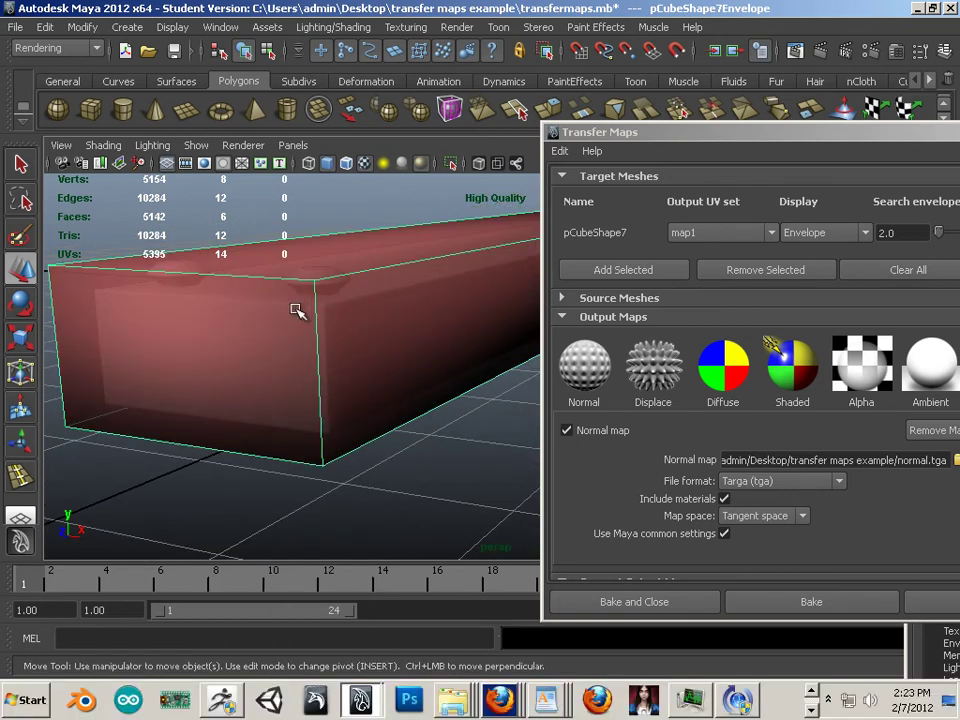
# - Expand and review the Maya and mental ray common output settings in Transfer Maps
pyautogui.moveTo(620, 131); pyautogui.dragTo(434, 12)
pyautogui.scroll(-5, 643, 366)
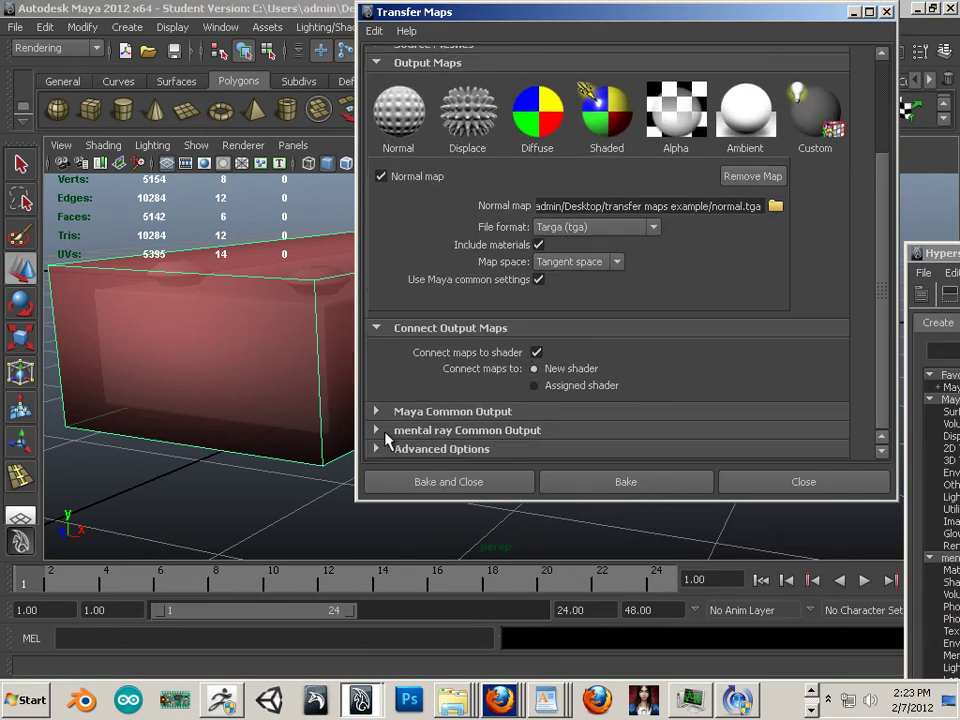
pyautogui.click(375, 411)
pyautogui.scroll(-4, 395, 302)
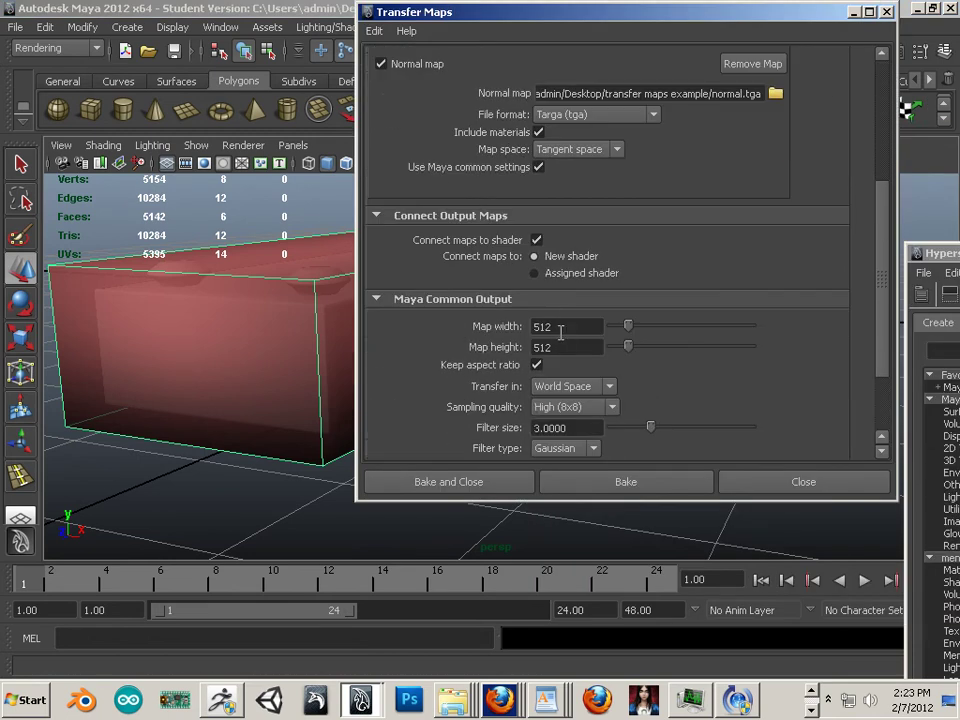
pyautogui.scroll(-4, 562, 424)
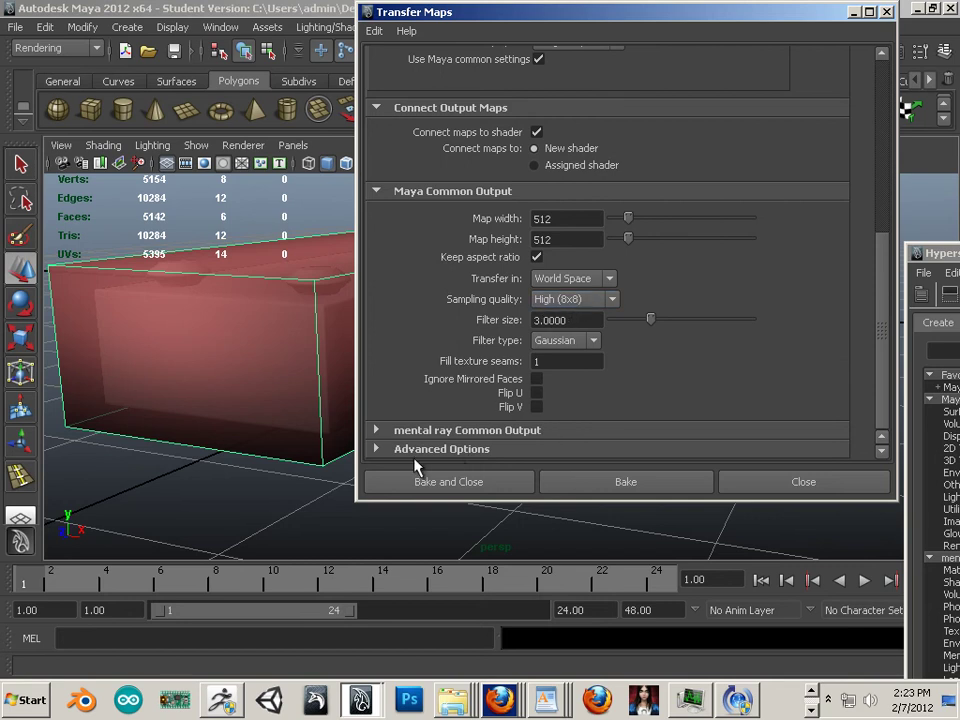
pyautogui.click(376, 430)
pyautogui.scroll(-4, 500, 380)
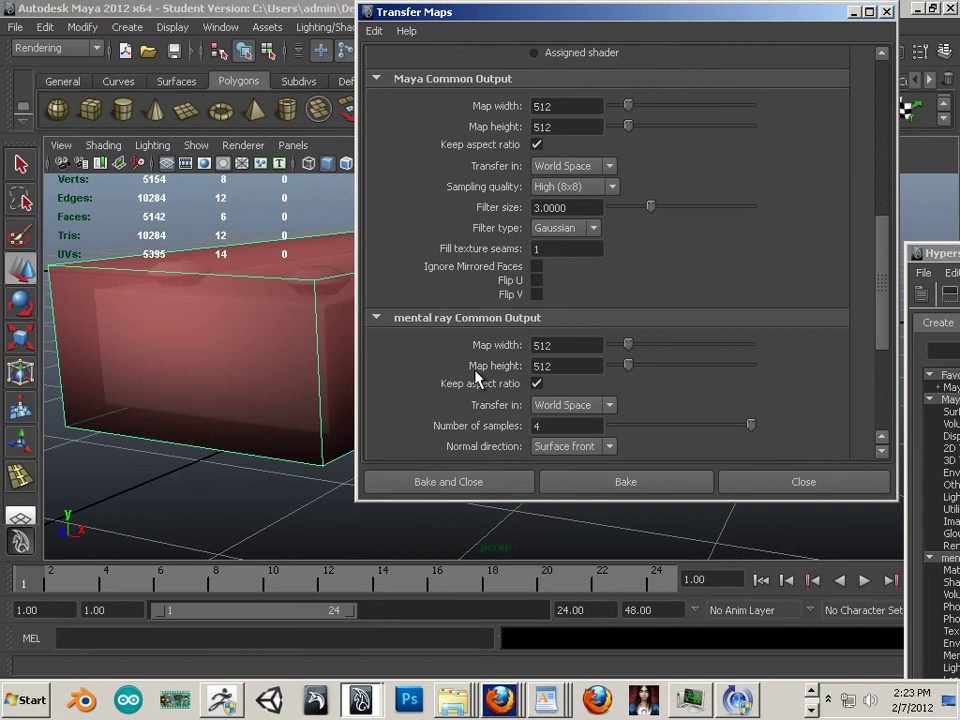
# - Select the plank meshes together with the envelope and freeze their transformations
pyautogui.moveTo(478, 18); pyautogui.dragTo(770, 134)
pyautogui.keyDown('alt'); pyautogui.moveTo(558, 292); pyautogui.dragTo(349, 259, button='right'); pyautogui.keyUp('alt')
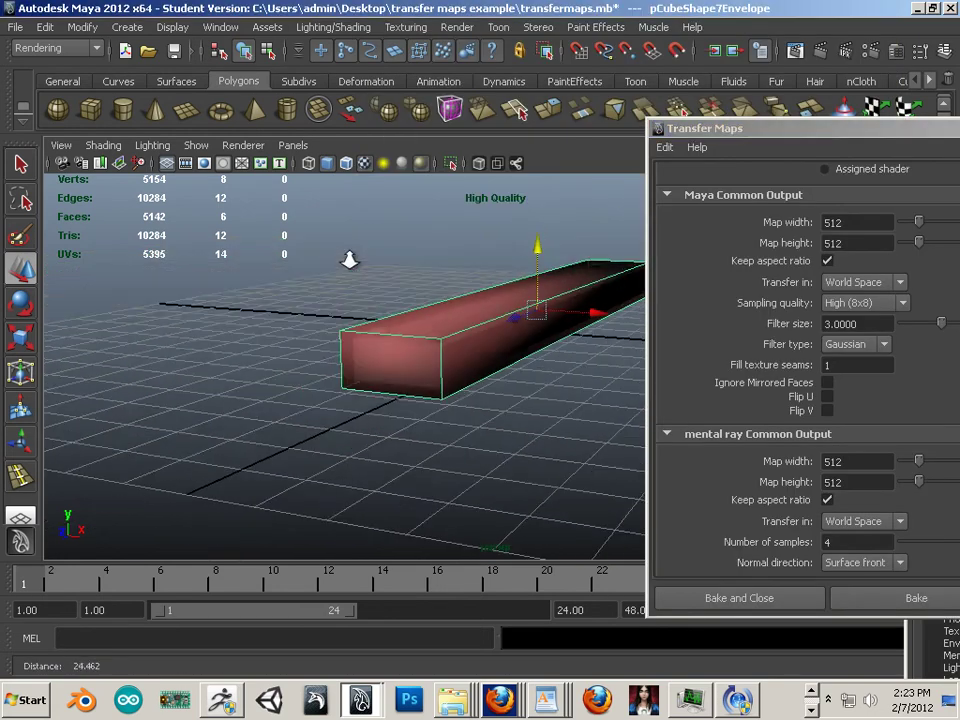
pyautogui.keyDown('alt'); pyautogui.moveTo(349, 259); pyautogui.dragTo(390, 267); pyautogui.keyUp('alt')
pyautogui.keyDown('alt'); pyautogui.moveTo(390, 267); pyautogui.dragTo(367, 268, button='right'); pyautogui.keyUp('alt')
pyautogui.moveTo(416, 287); pyautogui.dragTo(463, 270, button='right')
pyautogui.moveTo(312, 258); pyautogui.dragTo(602, 458)
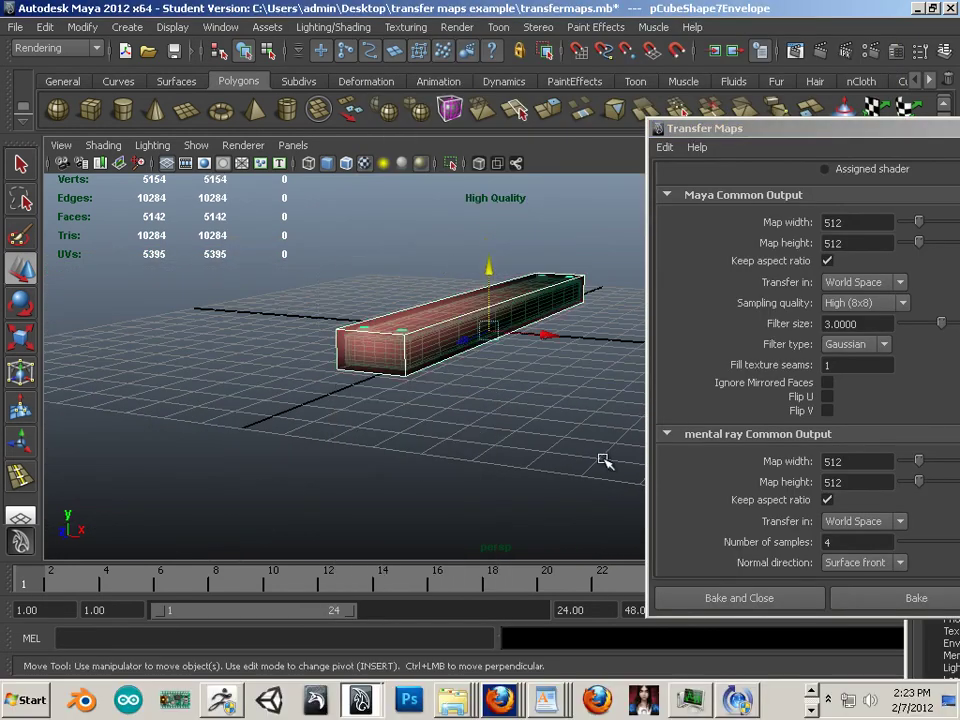
pyautogui.click(45, 27)
pyautogui.moveTo(214, 226)
pyautogui.press('Escape')
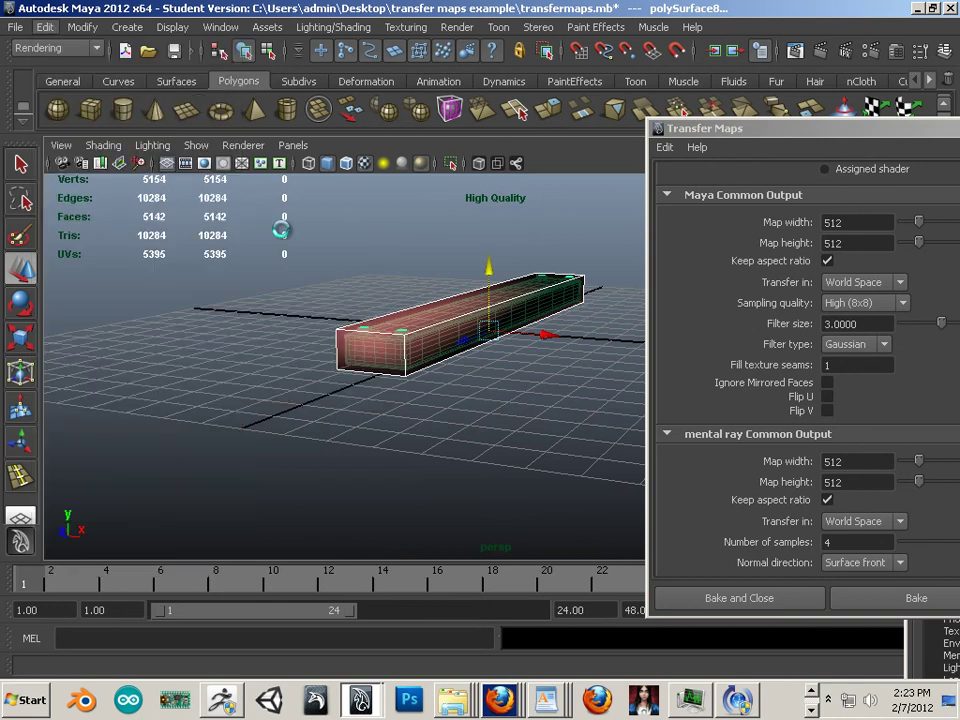
pyautogui.click(82, 27)
pyautogui.click(105, 90)
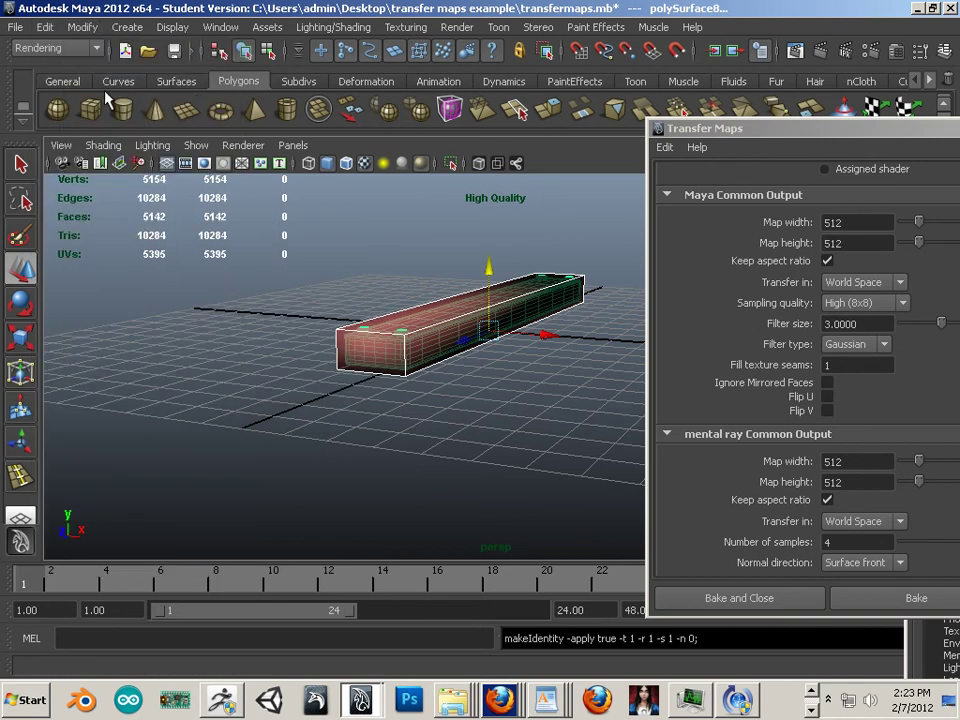
# - Freeze the transformations of the envelope mesh on its own
pyautogui.scroll(3, 336, 300)
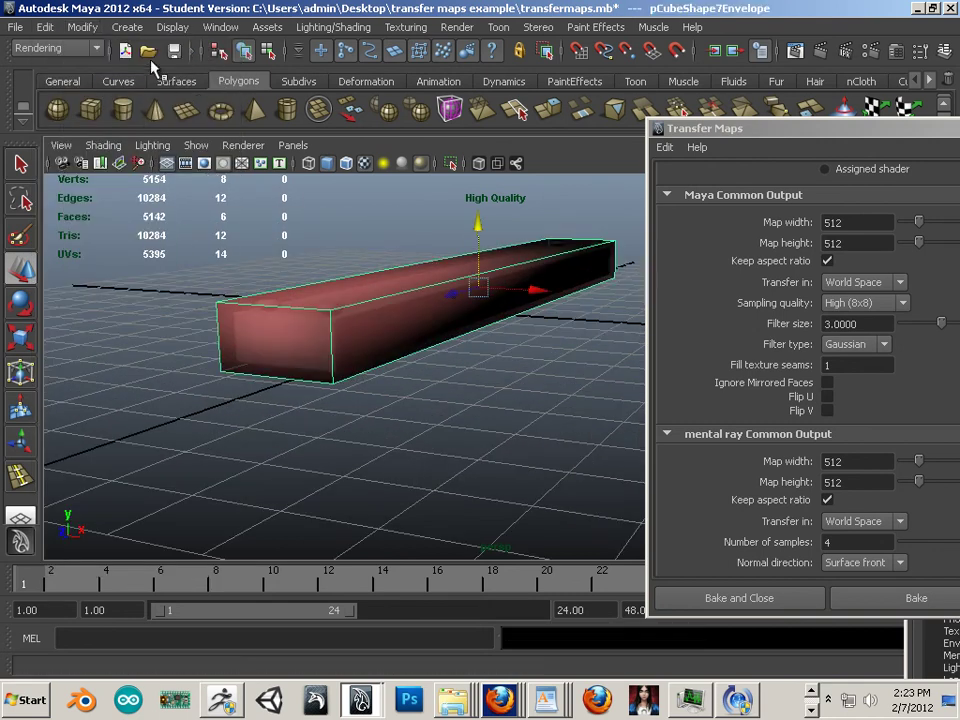
pyautogui.click(84, 27)
pyautogui.click(105, 88)
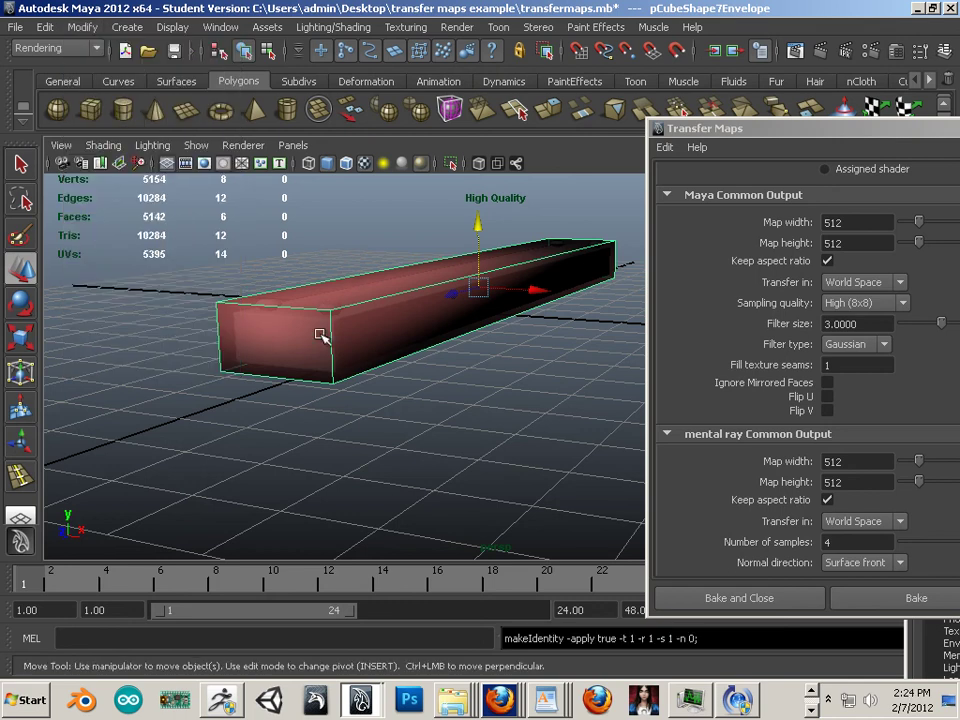
# - Select the bolted high-poly plank in wireframe display and freeze its transformations
pyautogui.keyDown('alt'); pyautogui.moveTo(356, 329); pyautogui.dragTo(467, 328, button='right'); pyautogui.keyUp('alt')
pyautogui.keyDown('alt'); pyautogui.moveTo(281, 349); pyautogui.dragTo(276, 342, button='middle'); pyautogui.keyUp('alt')
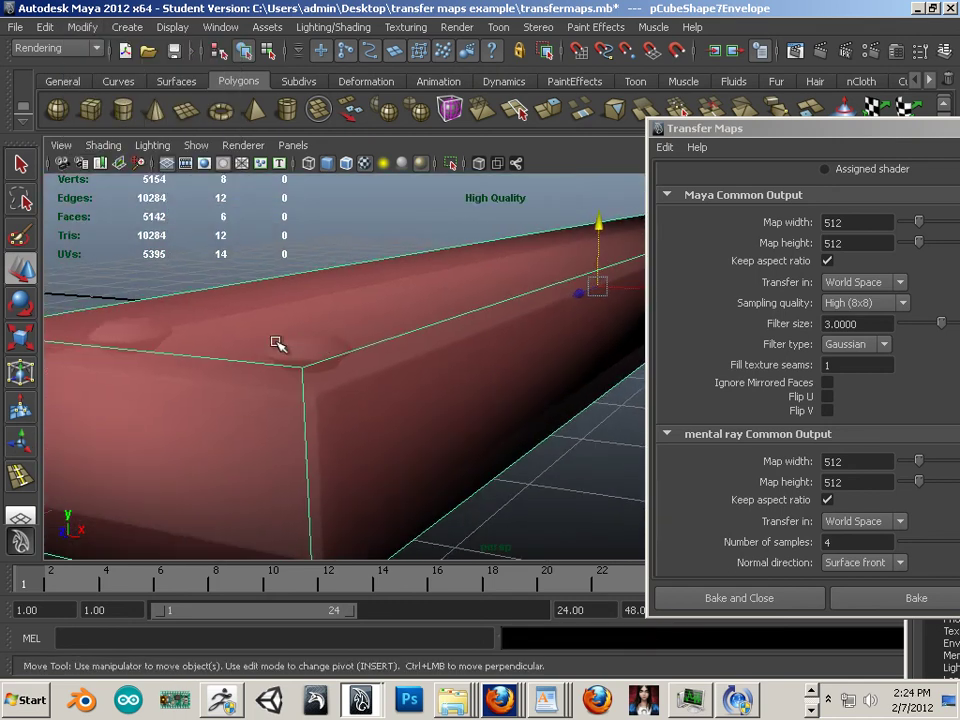
pyautogui.press('4')
pyautogui.click(293, 311)
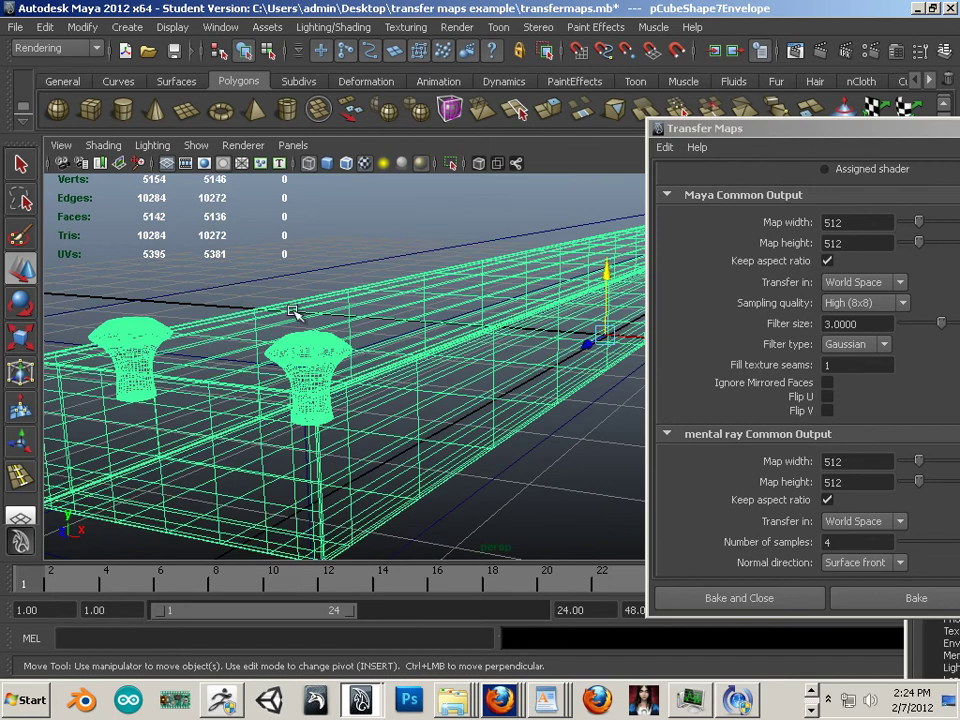
pyautogui.click(82, 27)
pyautogui.click(100, 89)
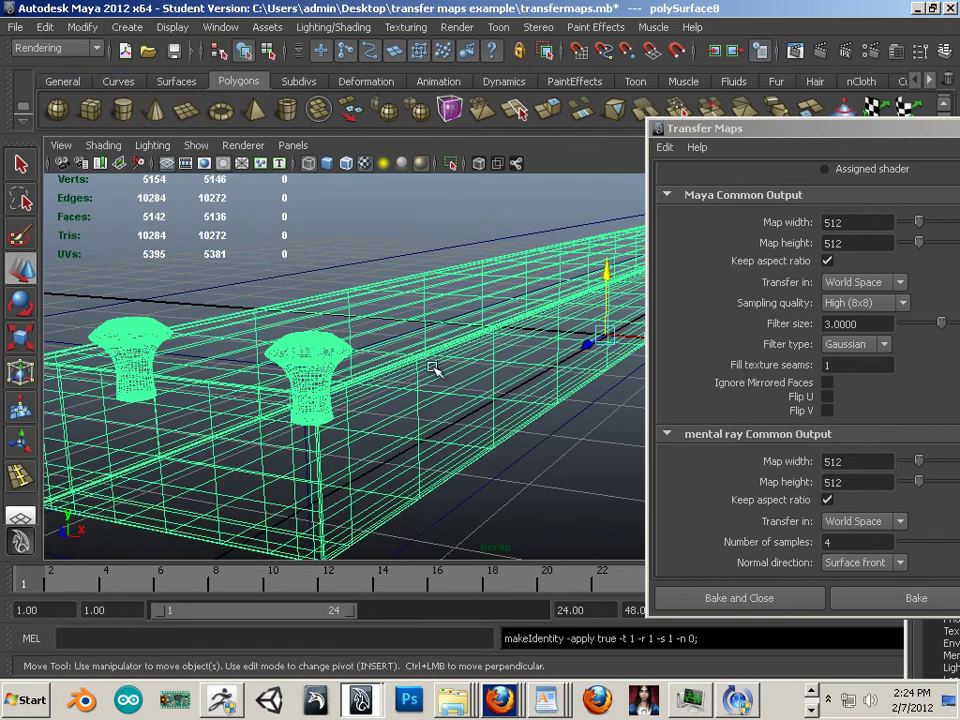
# - Select the envelope in shaded display and try to add it to the target meshes in Transfer Maps
pyautogui.press('5')
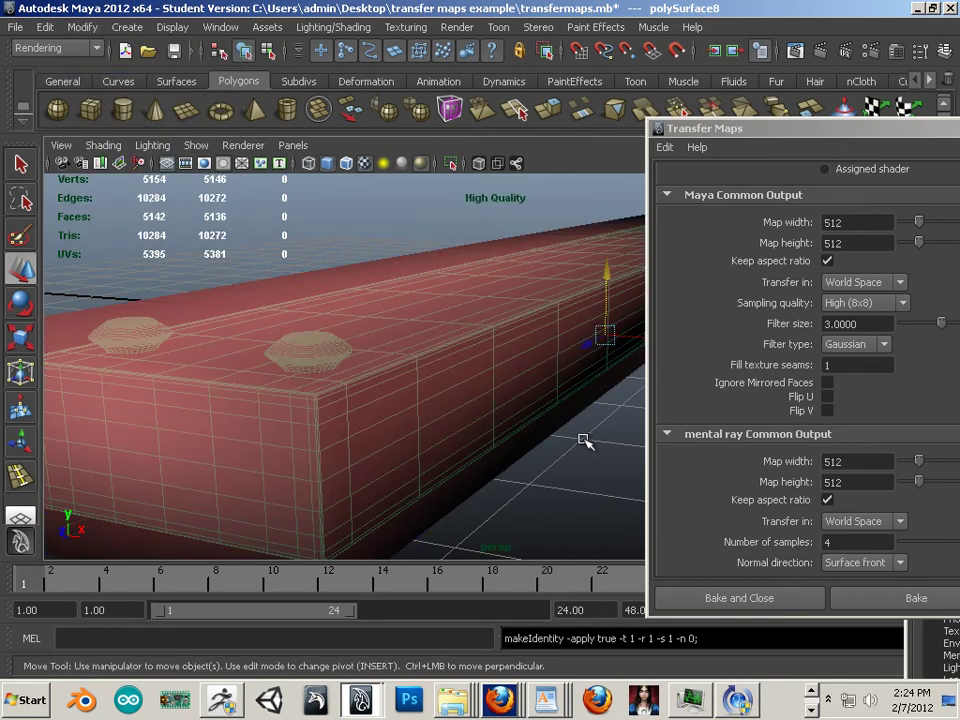
pyautogui.keyDown('alt'); pyautogui.moveTo(585, 440); pyautogui.dragTo(315, 358); pyautogui.keyUp('alt')
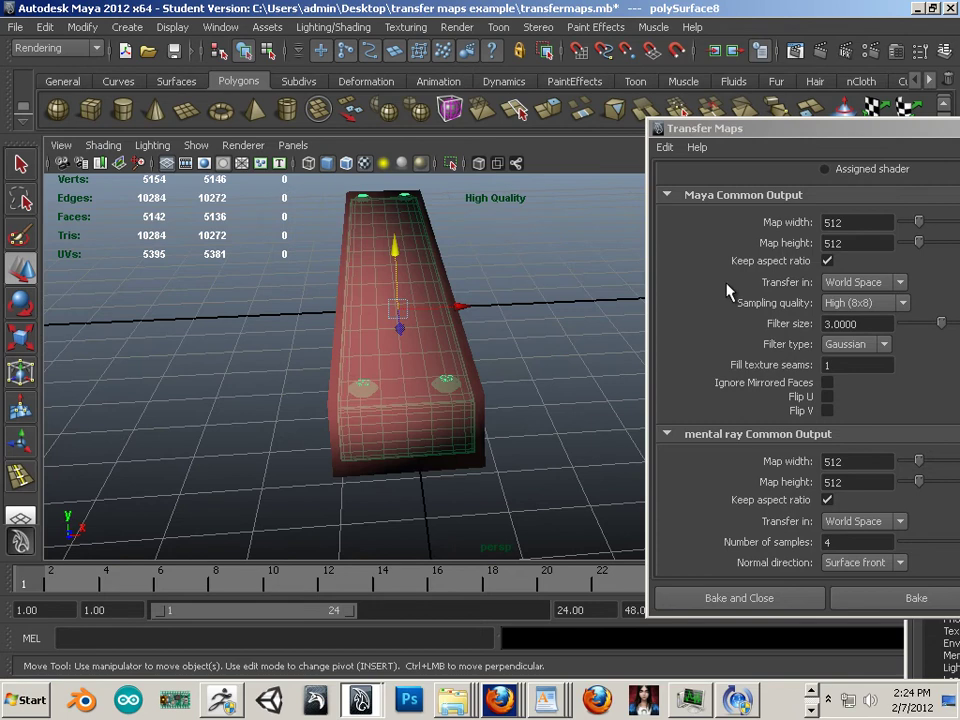
pyautogui.moveTo(804, 134); pyautogui.dragTo(527, 71)
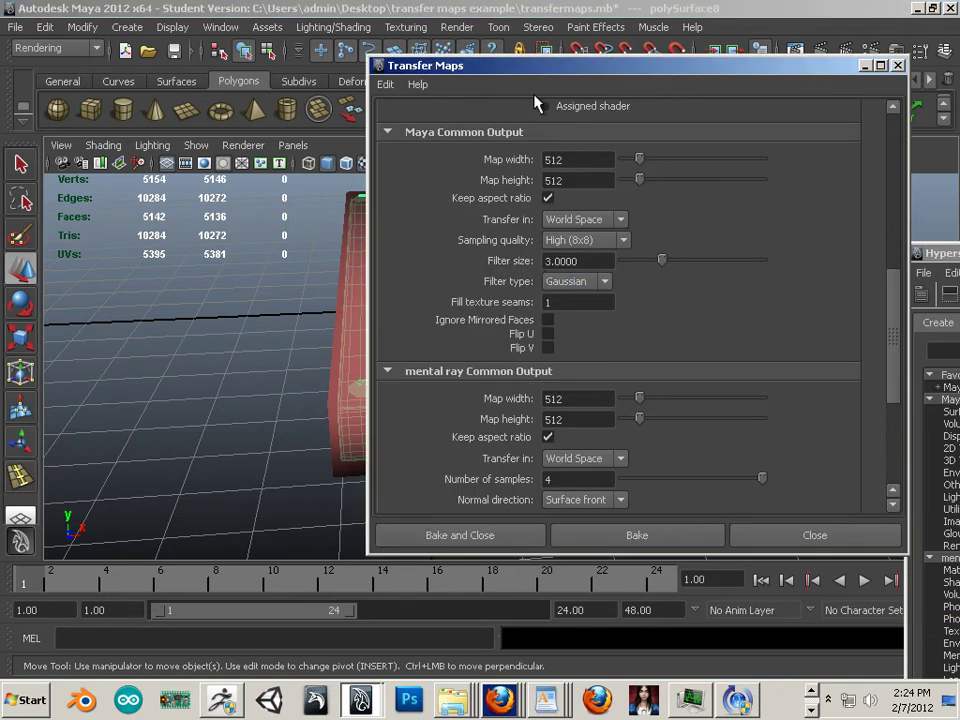
pyautogui.keyDown('alt'); pyautogui.moveTo(285, 315); pyautogui.dragTo(180, 291); pyautogui.keyUp('alt')
pyautogui.click(189, 288)
pyautogui.scroll(8, 658, 290)
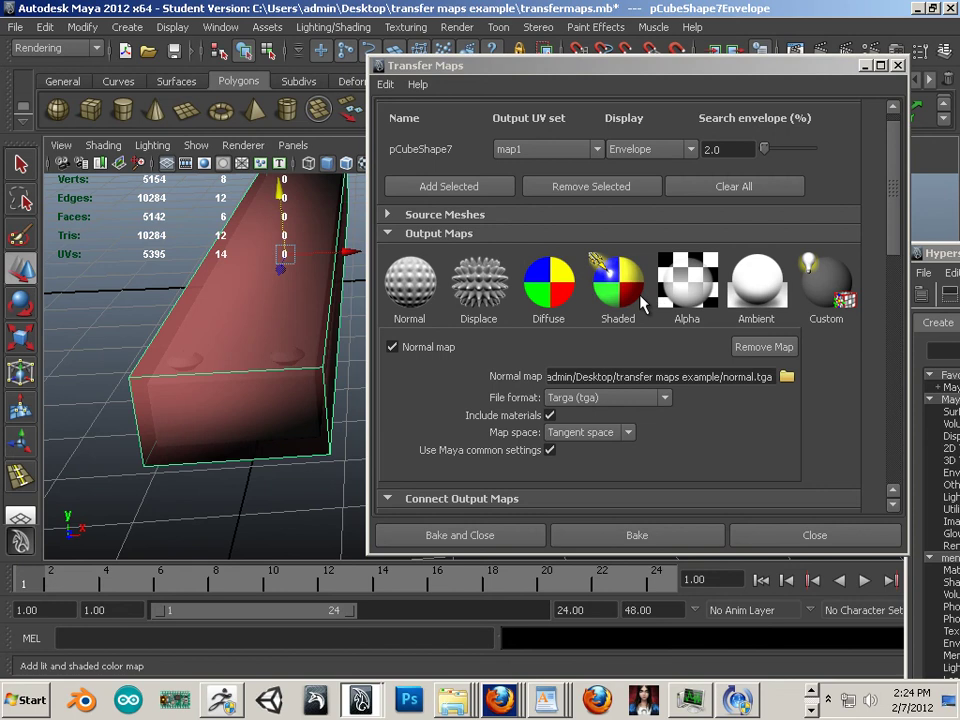
pyautogui.click(165, 204)
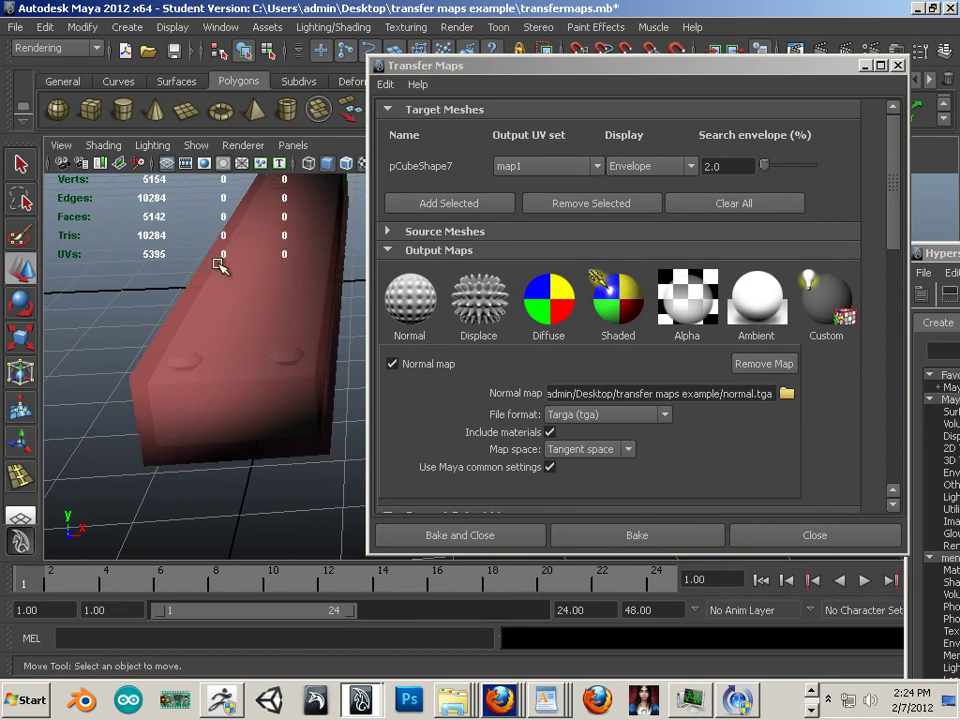
pyautogui.click(210, 265)
pyautogui.moveTo(246, 336)
pyautogui.keyDown('alt'); pyautogui.mouseDown()
pyautogui.moveTo(251, 300)
pyautogui.moveTo(240, 321)
pyautogui.mouseUp(); pyautogui.keyUp('alt')
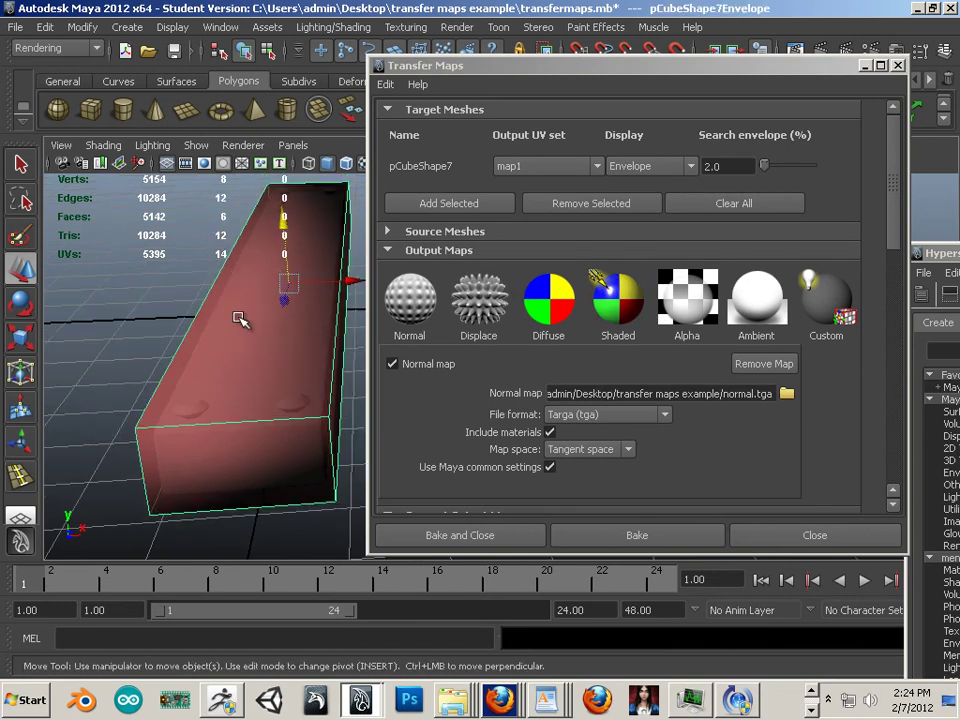
pyautogui.click(442, 207)
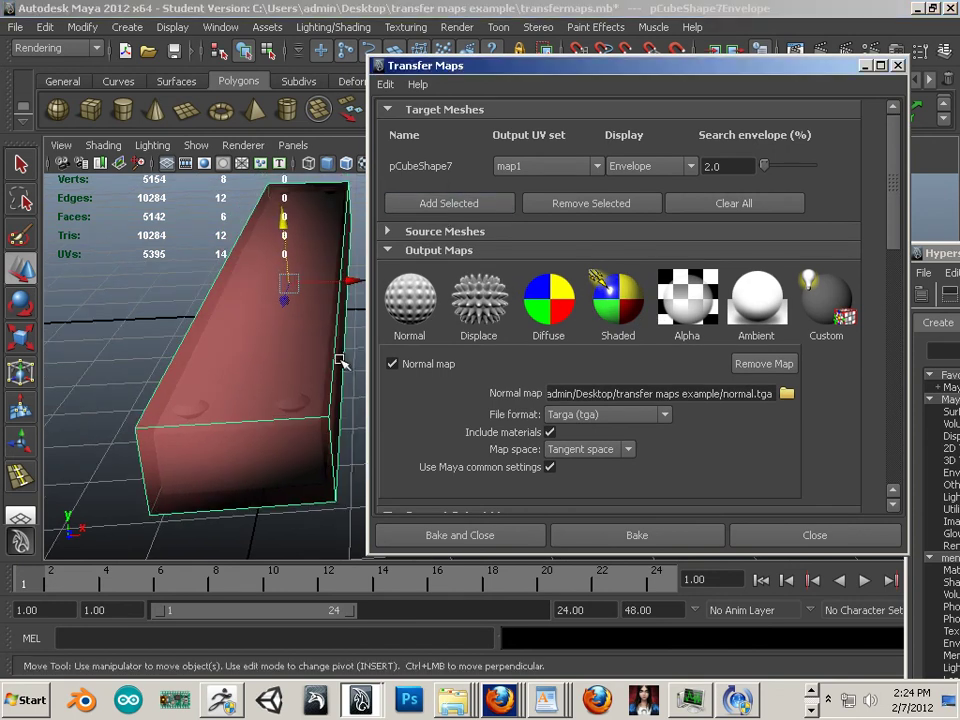
# - Select the bolted high-poly plank in wireframe display and add it as the source mesh for the transfer
pyautogui.keyDown('alt'); pyautogui.moveTo(271, 341); pyautogui.dragTo(280, 329, button='middle'); pyautogui.keyUp('alt')
pyautogui.keyDown('alt'); pyautogui.moveTo(281, 330); pyautogui.dragTo(310, 333); pyautogui.keyUp('alt')
pyautogui.click(270, 346)
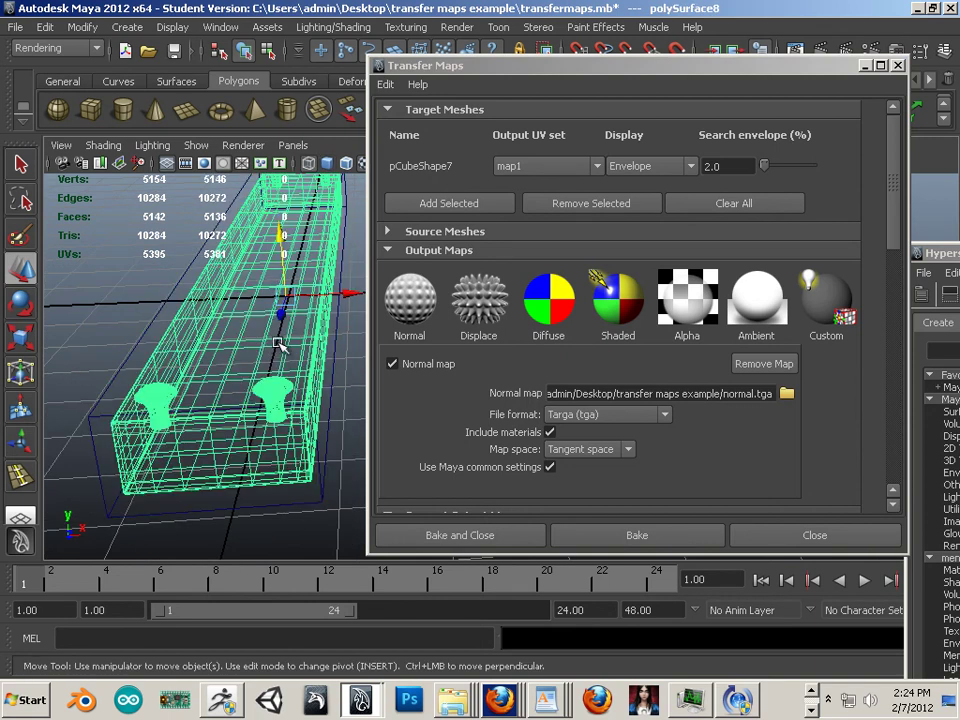
pyautogui.click(388, 232)
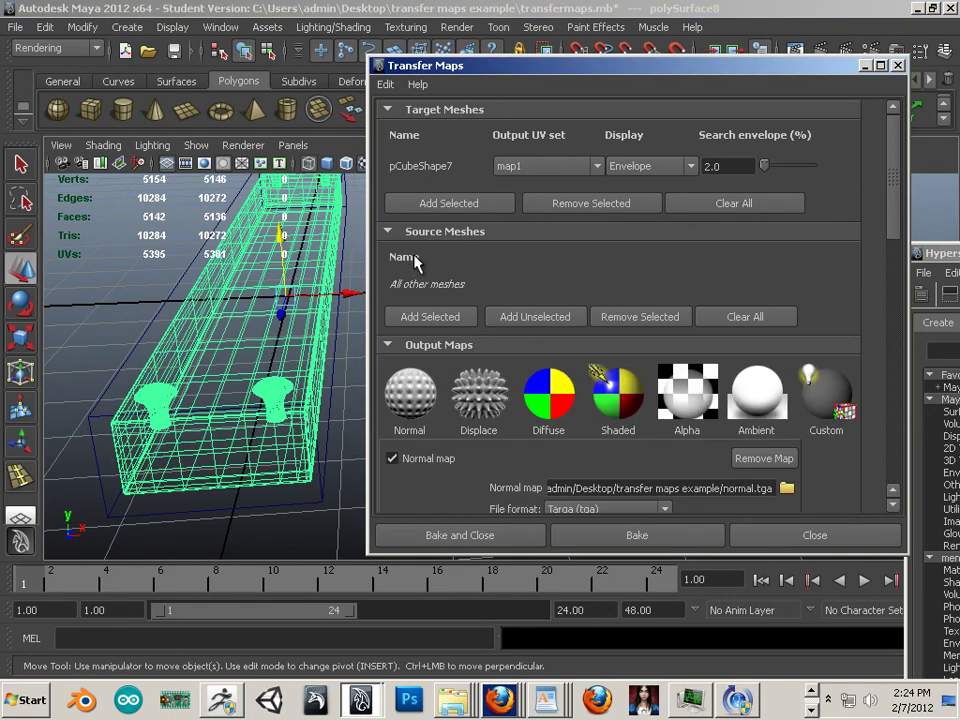
pyautogui.click(428, 317)
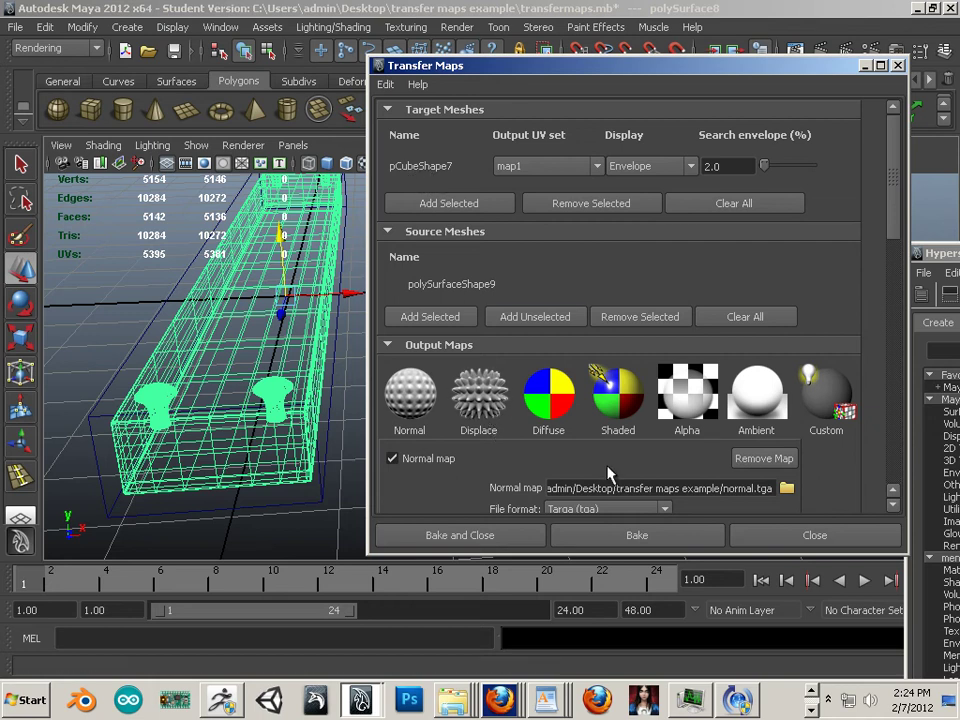
# - Review the normal map, shader connection and Maya common output settings for the bake
pyautogui.moveTo(893, 218); pyautogui.dragTo(905, 318)
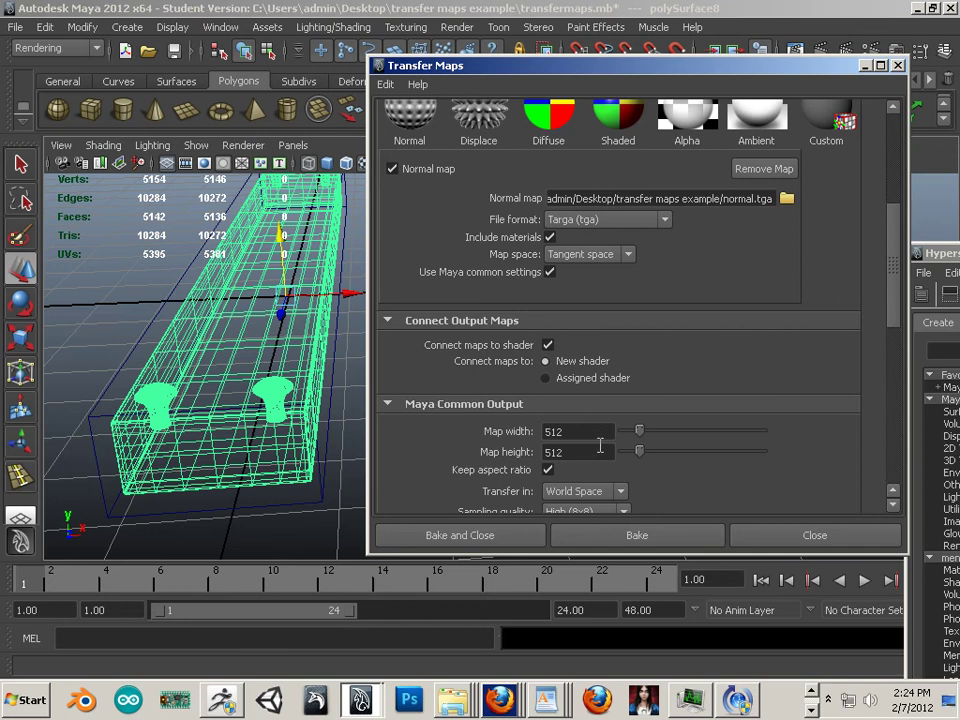
pyautogui.scroll(-1, 741, 446)
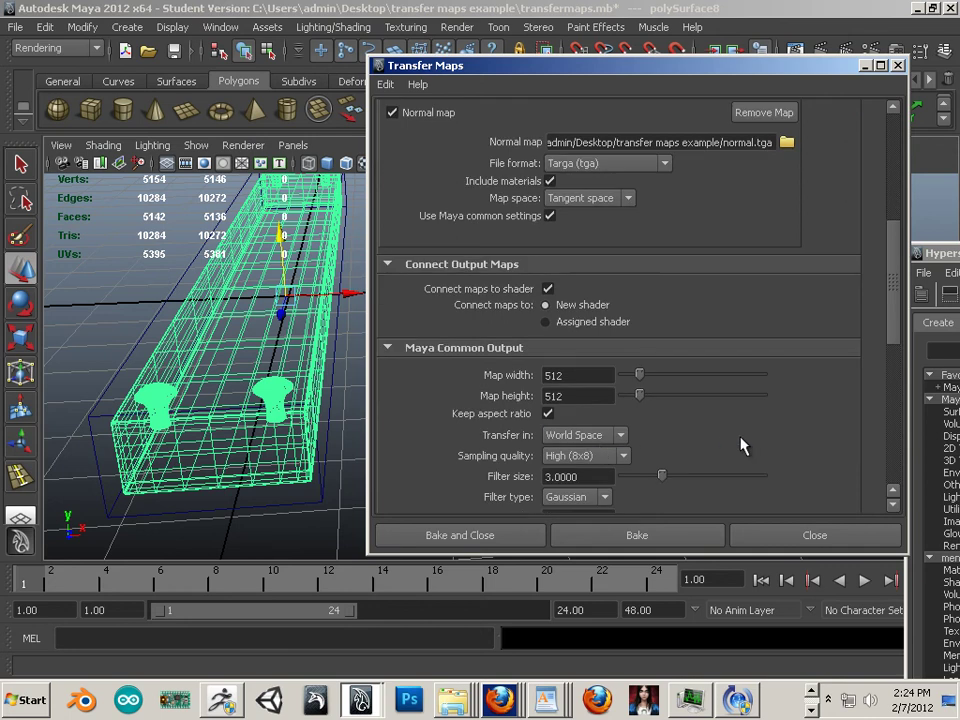
pyautogui.click(198, 432)
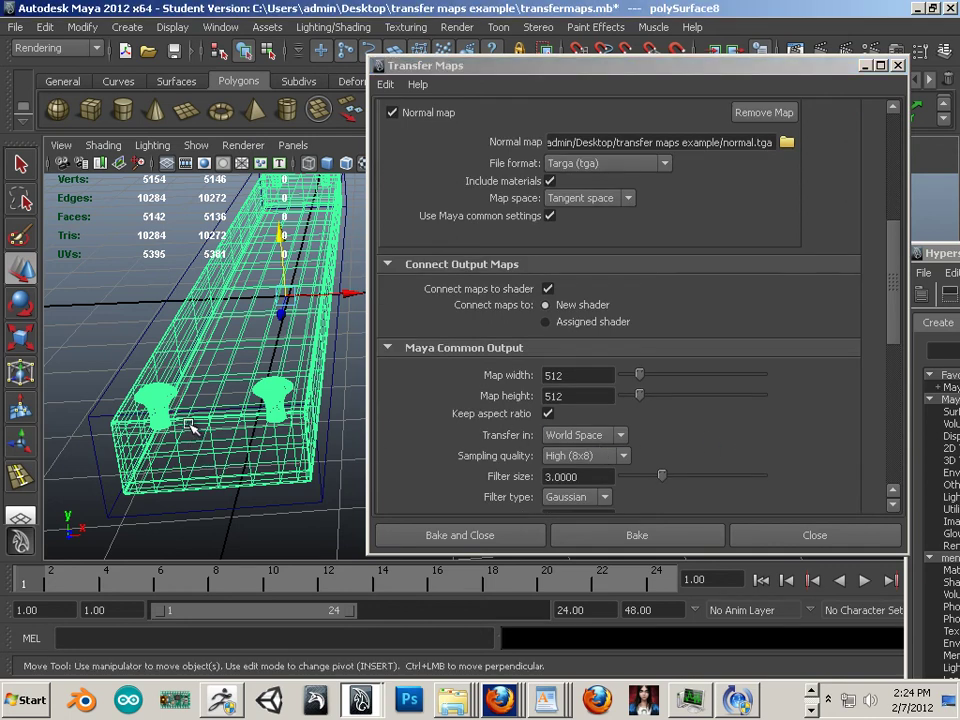
# - Display the meshes shaded with High Quality Rendering and bake the normal map onto the low-poly box
pyautogui.press('5')
pyautogui.click(250, 147)
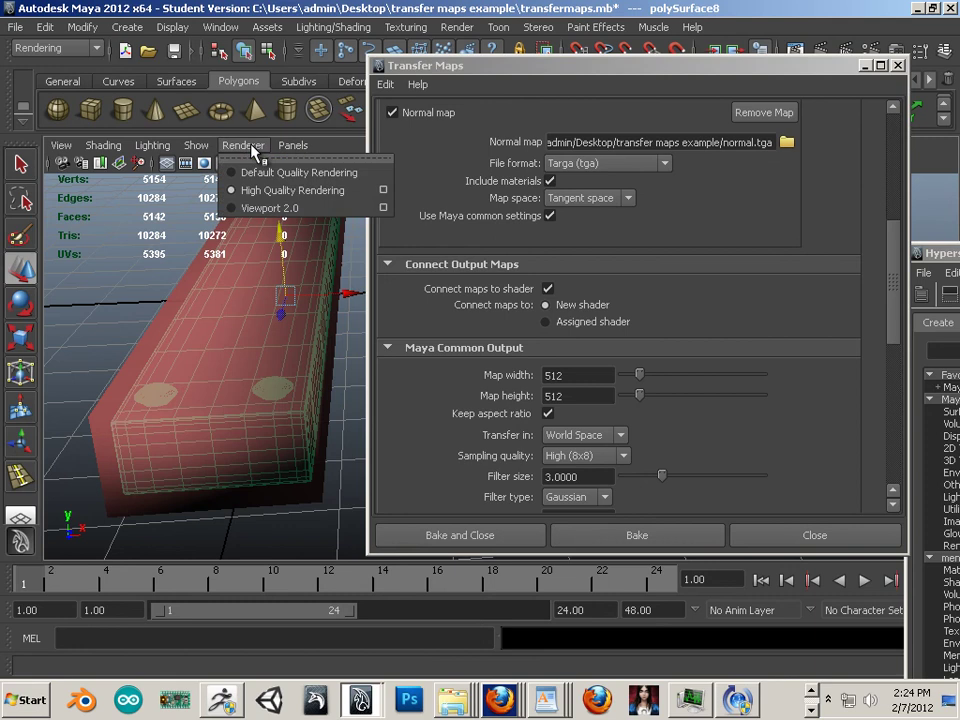
pyautogui.click(251, 192)
pyautogui.moveTo(238, 334)
pyautogui.keyDown('alt'); pyautogui.mouseDown()
pyautogui.moveTo(257, 332)
pyautogui.moveTo(249, 334)
pyautogui.mouseUp(); pyautogui.keyUp('alt')
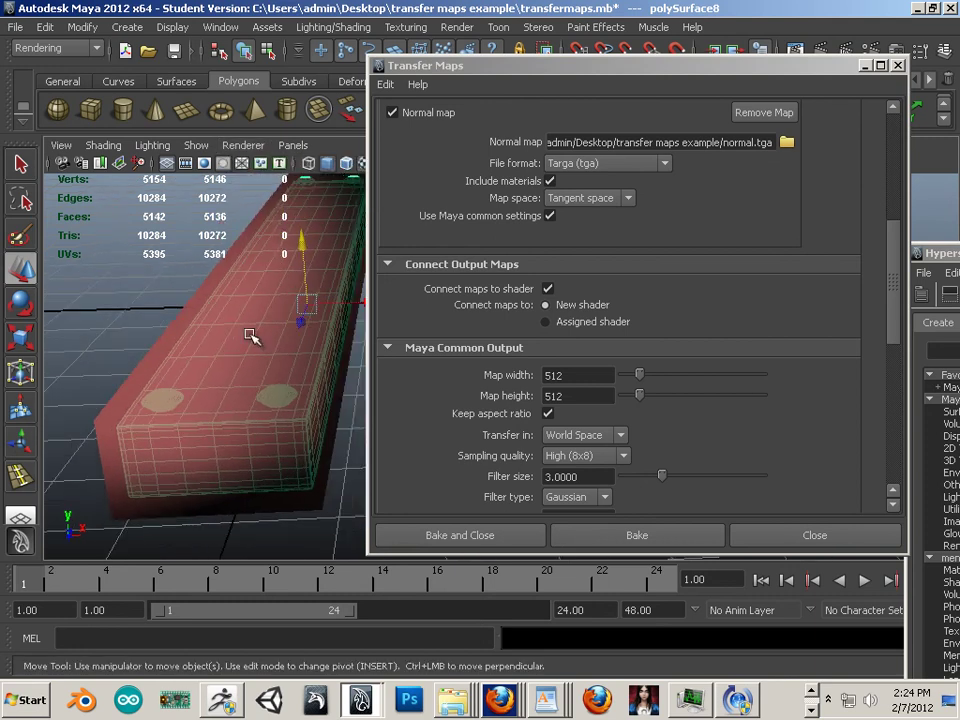
pyautogui.click(636, 537)
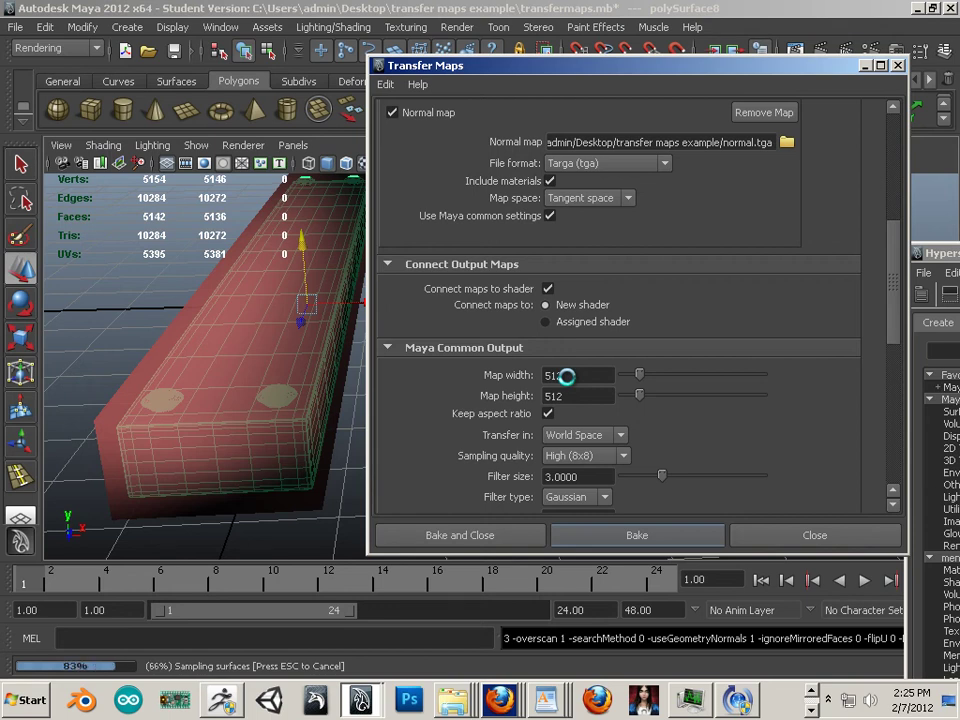
# - Select the baked low-poly box, move the Transfer Maps window aside and show the Channel Box
pyautogui.click(274, 347)
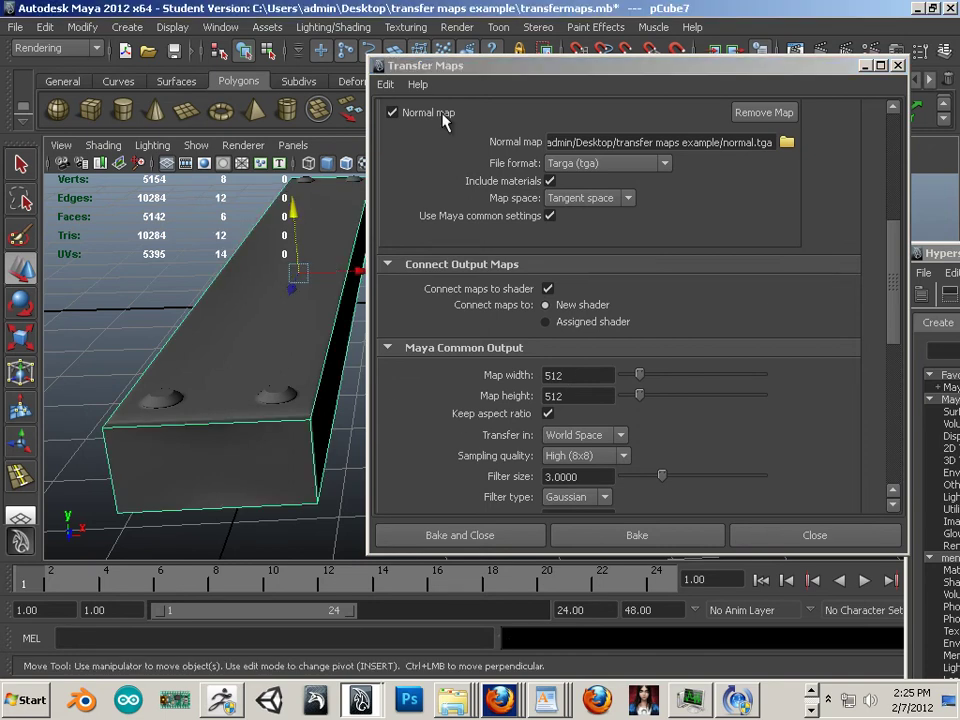
pyautogui.moveTo(450, 65); pyautogui.dragTo(815, 465)
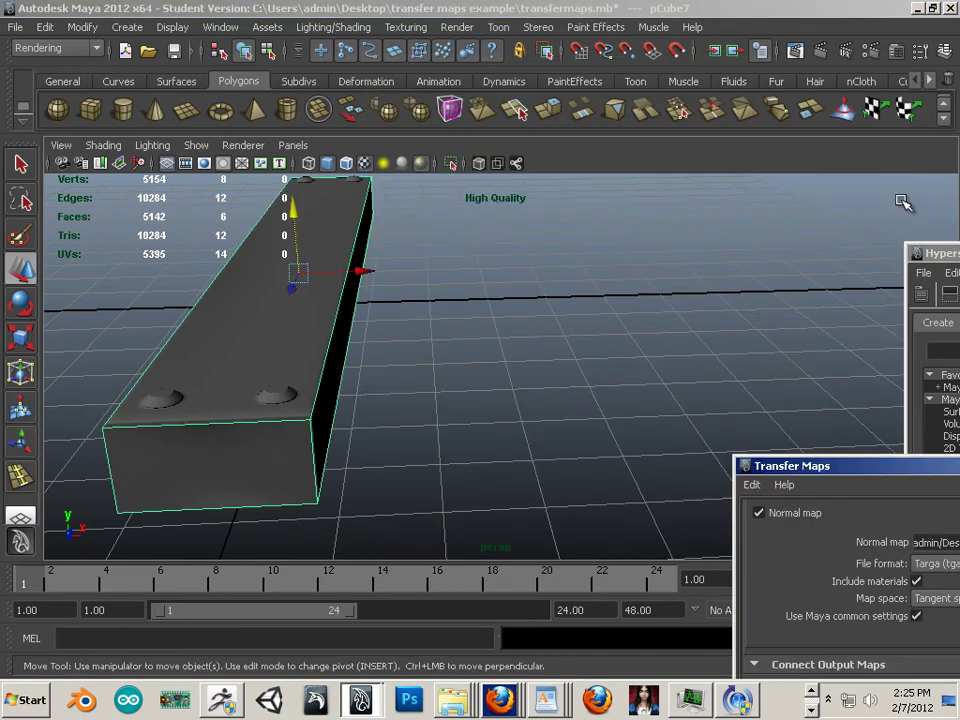
pyautogui.click(942, 55)
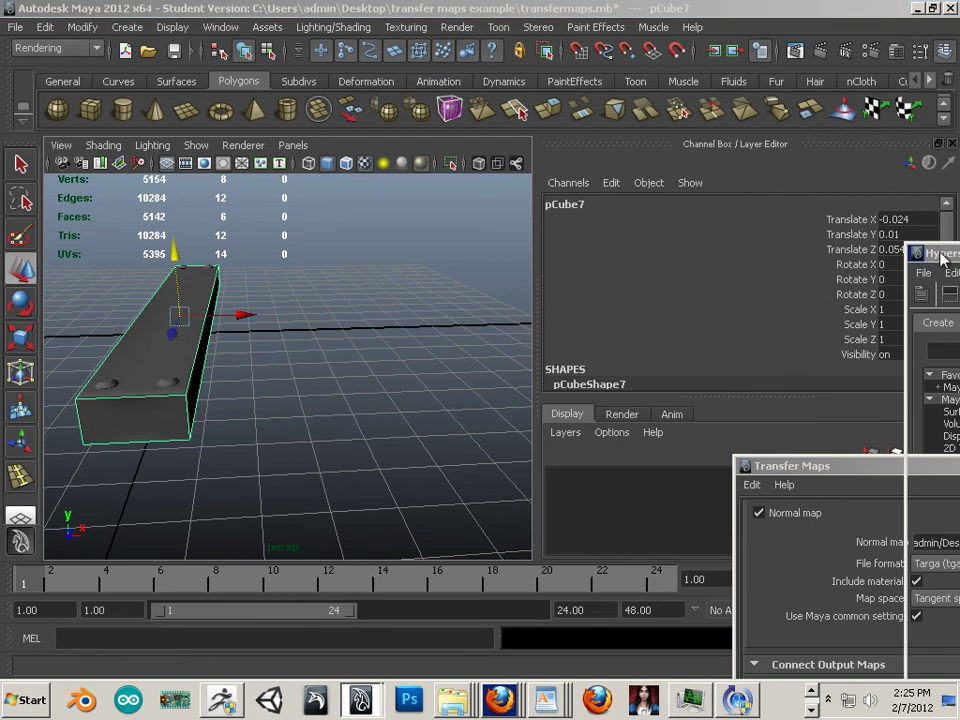
pyautogui.moveTo(262, 318); pyautogui.dragTo(299, 316)
pyautogui.keyDown('alt'); pyautogui.moveTo(299, 317); pyautogui.dragTo(303, 317, button='middle'); pyautogui.keyUp('alt')
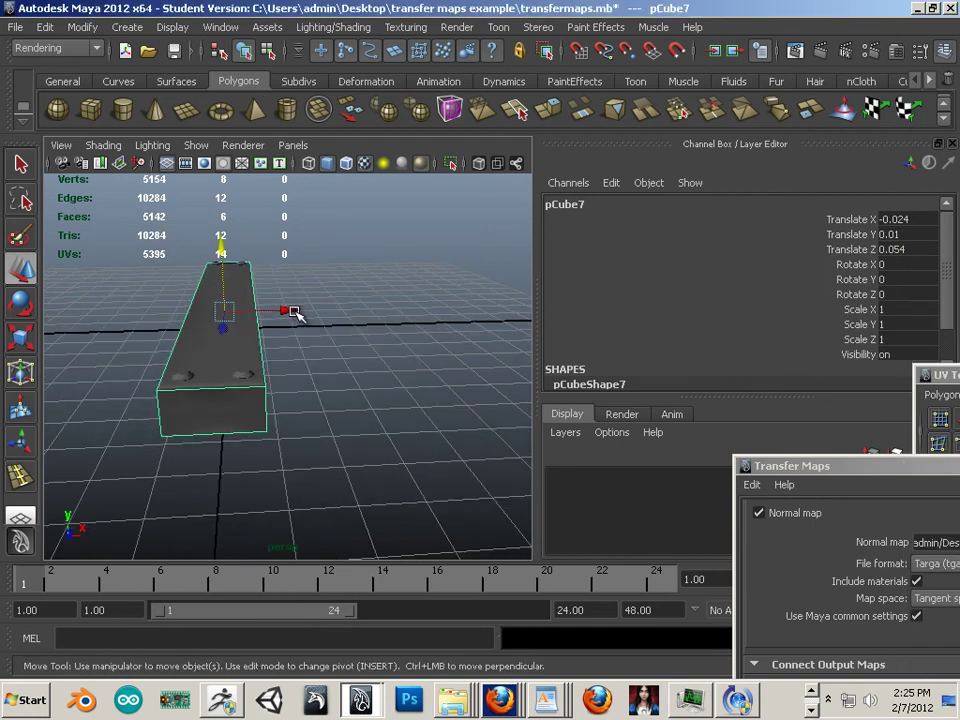
# - Move the baked box along X to -3.25 so it sits beside the high-poly plank
pyautogui.moveTo(297, 316); pyautogui.dragTo(283, 314)
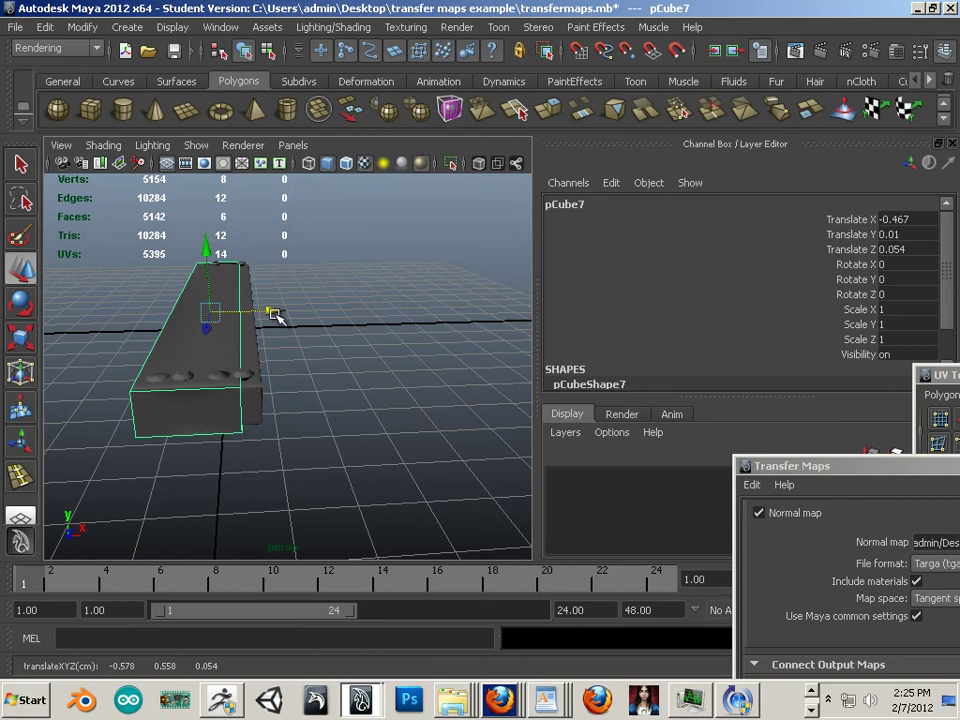
pyautogui.hotkey('ctrl', 'z')
pyautogui.doubleClick(906, 218)
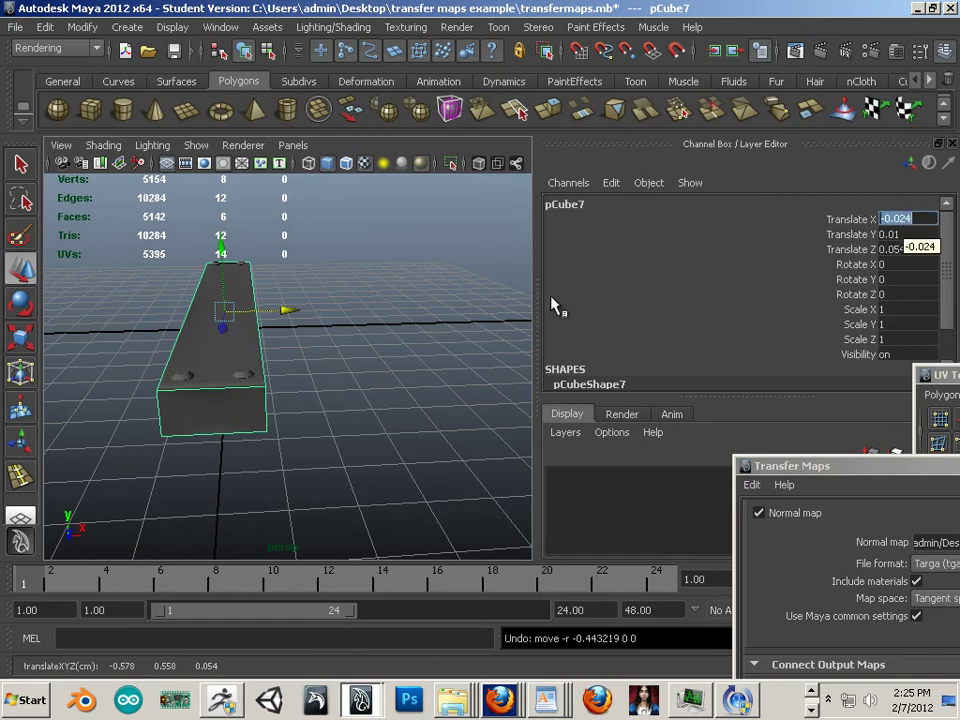
pyautogui.moveTo(288, 311); pyautogui.dragTo(186, 307)
# - Compare the baked bolts on the low-poly box with the modelled bolts on the high-poly plank from several angles
pyautogui.keyDown('alt'); pyautogui.moveTo(227, 320); pyautogui.dragTo(322, 300, button='middle'); pyautogui.keyUp('alt')
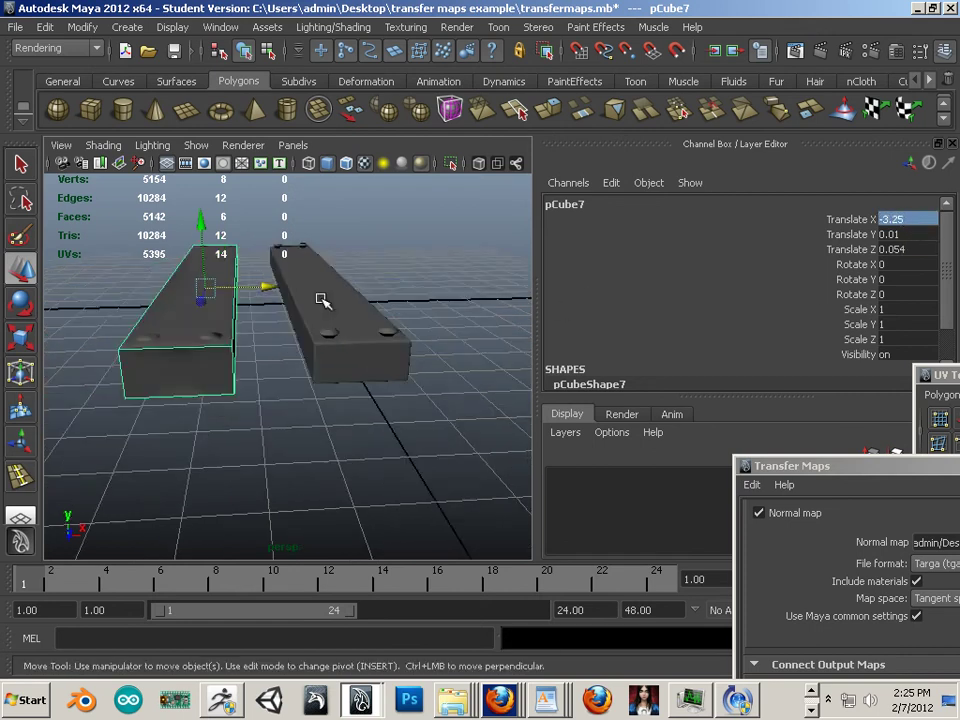
pyautogui.keyDown('alt'); pyautogui.moveTo(322, 300); pyautogui.dragTo(364, 299); pyautogui.keyUp('alt')
pyautogui.keyDown('alt'); pyautogui.moveTo(364, 299); pyautogui.dragTo(356, 298, button='middle'); pyautogui.keyUp('alt')
pyautogui.keyDown('alt'); pyautogui.moveTo(356, 298); pyautogui.dragTo(330, 326); pyautogui.keyUp('alt')
pyautogui.scroll(3, 330, 326)
pyautogui.keyDown('alt'); pyautogui.moveTo(330, 326); pyautogui.dragTo(336, 272, button='middle'); pyautogui.keyUp('alt')
pyautogui.scroll(4, 362, 314)
pyautogui.keyDown('alt'); pyautogui.moveTo(385, 336); pyautogui.dragTo(294, 319, button='right'); pyautogui.keyUp('alt')
pyautogui.keyDown('alt'); pyautogui.moveTo(272, 318); pyautogui.dragTo(485, 362); pyautogui.keyUp('alt')
pyautogui.keyDown('alt'); pyautogui.moveTo(262, 332); pyautogui.dragTo(385, 355, button='middle'); pyautogui.keyUp('alt')
pyautogui.keyDown('alt'); pyautogui.moveTo(262, 322); pyautogui.dragTo(301, 322, button='right'); pyautogui.keyUp('alt')
pyautogui.keyDown('alt'); pyautogui.moveTo(305, 322); pyautogui.dragTo(323, 358); pyautogui.keyUp('alt')
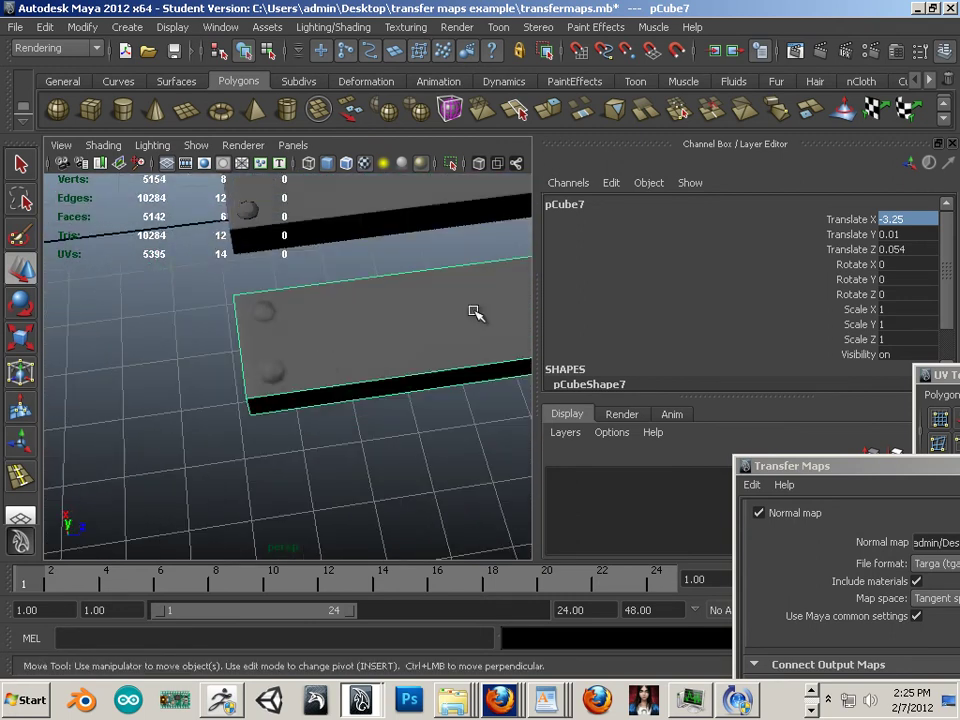
pyautogui.moveTo(538, 276); pyautogui.dragTo(646, 290)
pyautogui.keyDown('alt'); pyautogui.moveTo(442, 258); pyautogui.dragTo(373, 388, button='middle'); pyautogui.keyUp('alt')
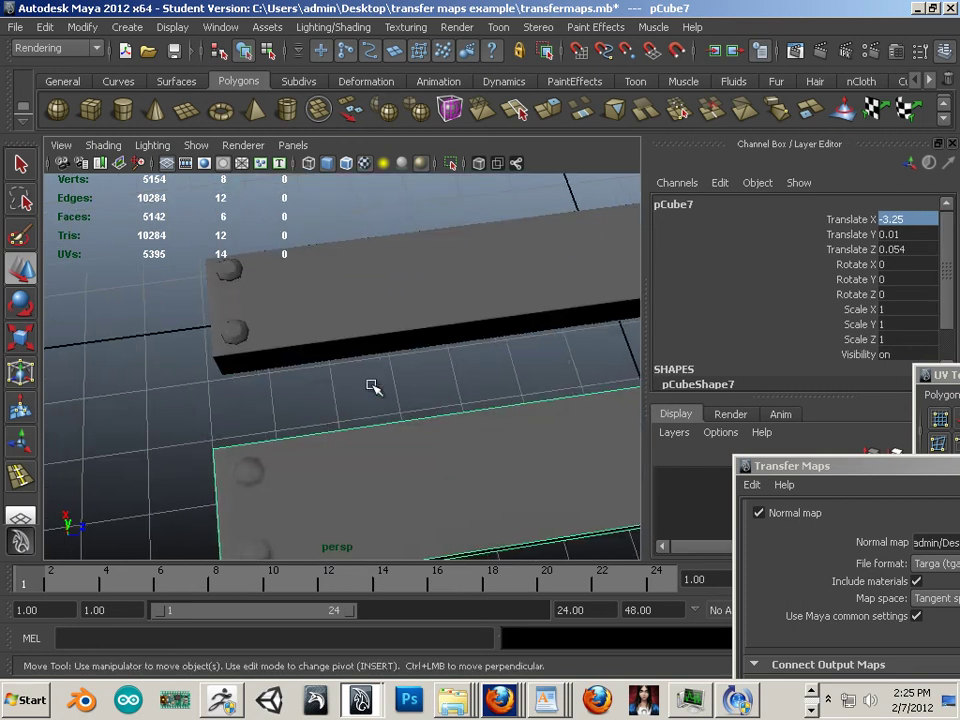
pyautogui.keyDown('alt'); pyautogui.moveTo(365, 390); pyautogui.dragTo(373, 339); pyautogui.keyUp('alt')
pyautogui.keyDown('alt'); pyautogui.moveTo(373, 339); pyautogui.dragTo(367, 366, button='middle'); pyautogui.keyUp('alt')
pyautogui.keyDown('alt'); pyautogui.moveTo(367, 366); pyautogui.dragTo(407, 370, button='right'); pyautogui.keyUp('alt')
pyautogui.keyDown('alt'); pyautogui.moveTo(311, 316); pyautogui.dragTo(337, 378, button='middle'); pyautogui.keyUp('alt')
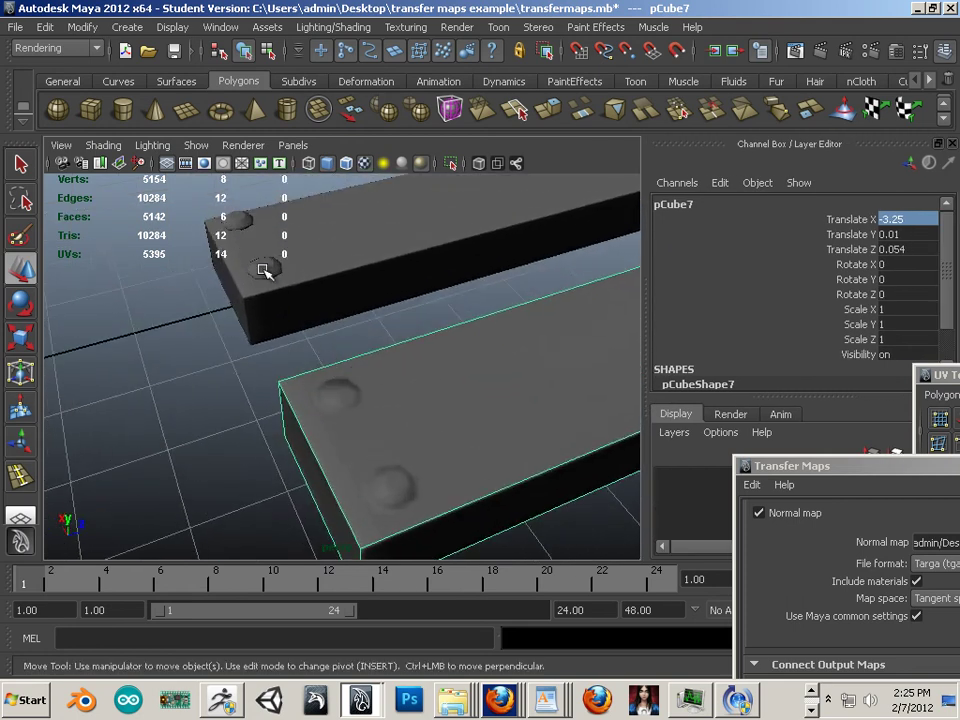
# - Select the plank and the baked box in turn to compare their geometry, and inspect the box's side edges
pyautogui.click(264, 273)
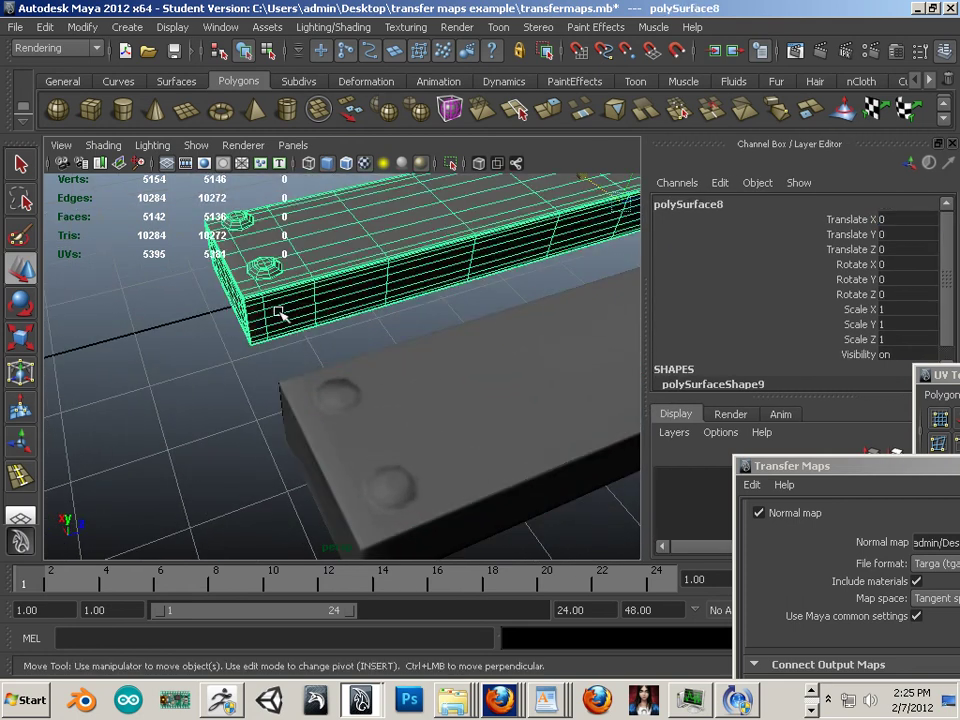
pyautogui.click(350, 400)
pyautogui.scroll(6, 437, 450)
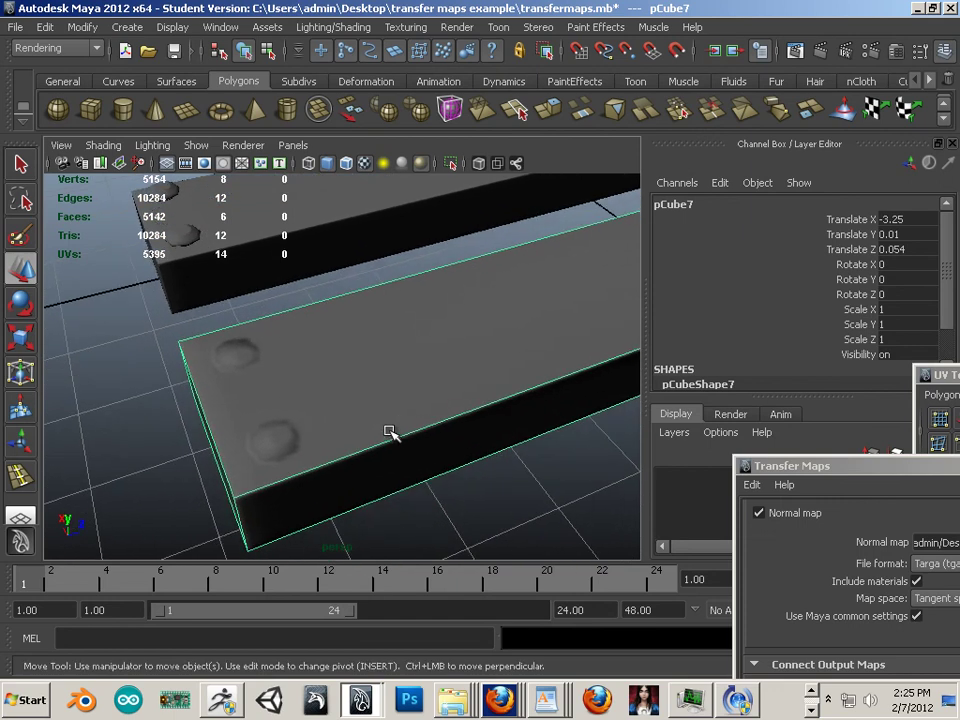
pyautogui.keyDown('alt'); pyautogui.moveTo(390, 432); pyautogui.dragTo(282, 385); pyautogui.keyUp('alt')
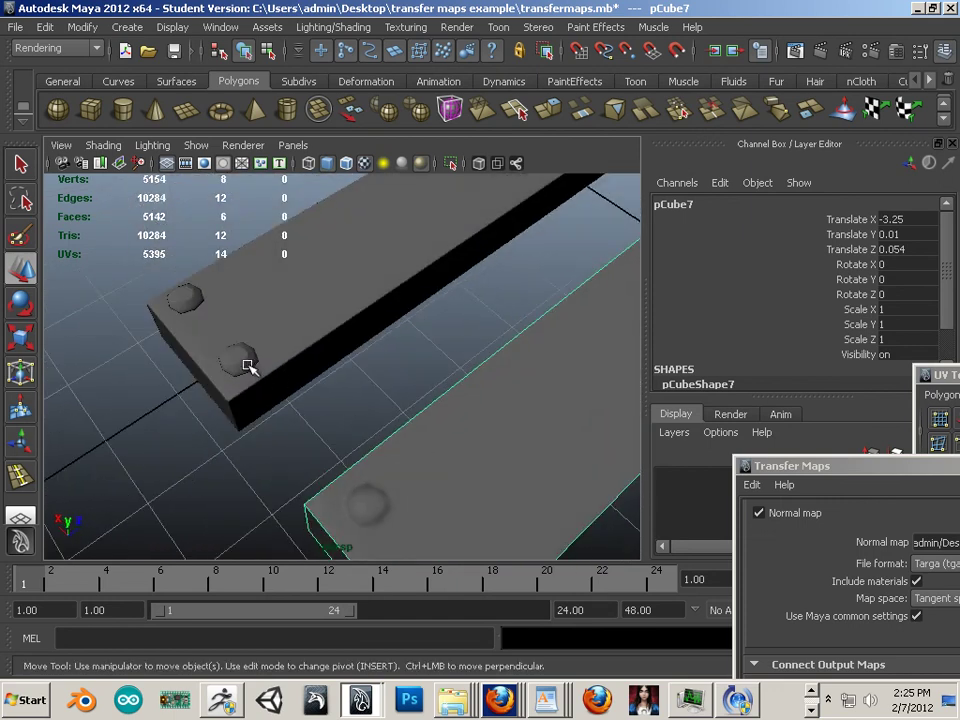
pyautogui.click(248, 366)
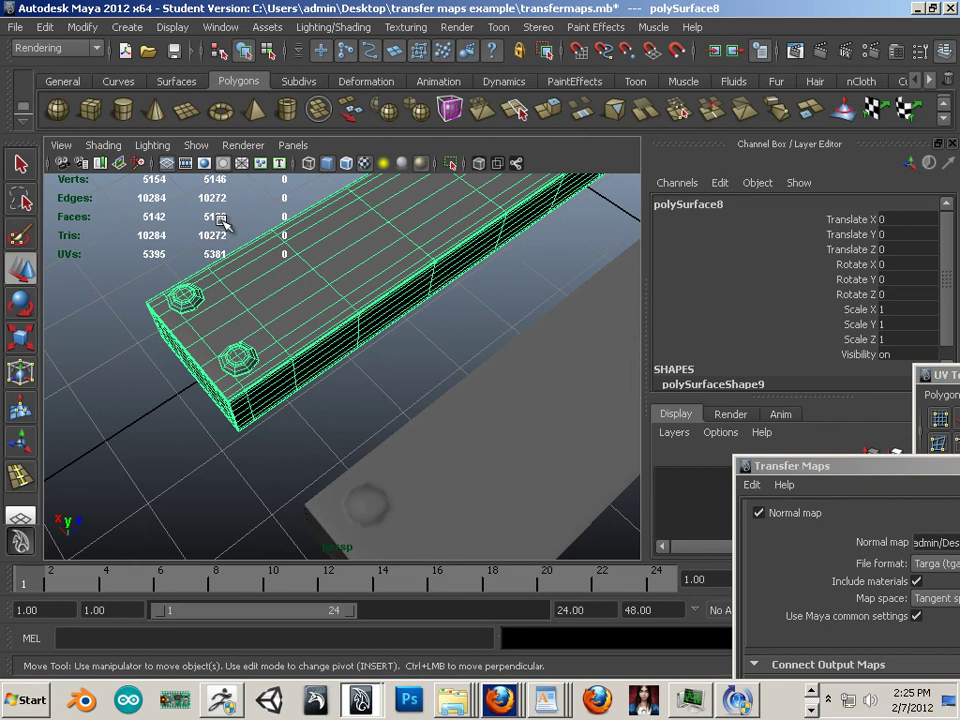
pyautogui.keyDown('alt'); pyautogui.moveTo(222, 233); pyautogui.dragTo(347, 381, button='middle'); pyautogui.keyUp('alt')
pyautogui.click(281, 343)
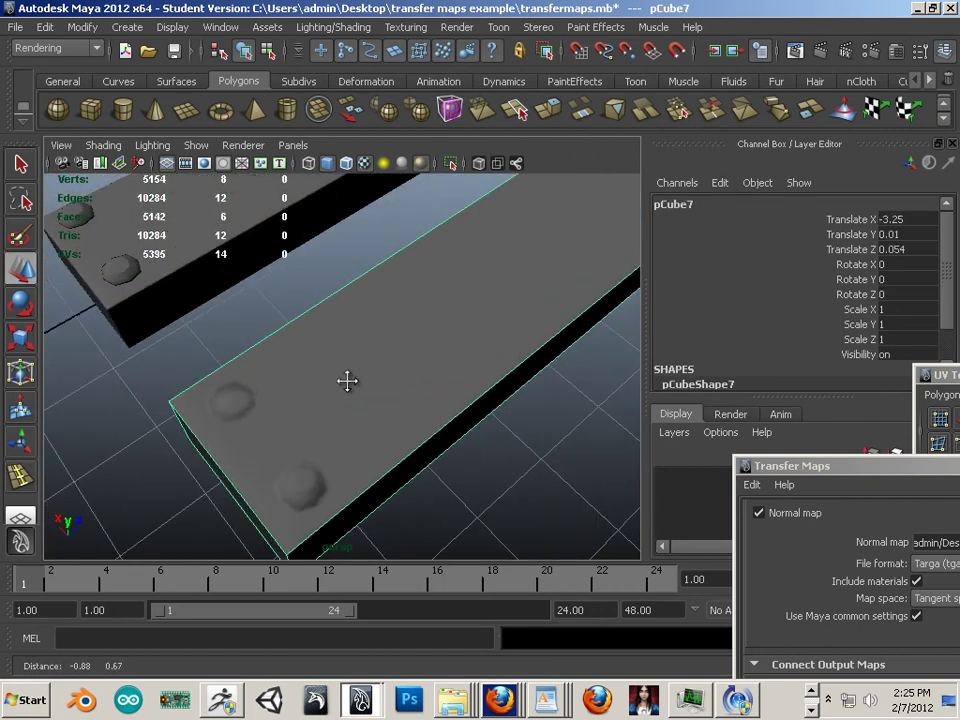
pyautogui.keyDown('alt'); pyautogui.moveTo(407, 396); pyautogui.dragTo(389, 400, button='right'); pyautogui.keyUp('alt')
pyautogui.keyDown('alt'); pyautogui.moveTo(471, 414); pyautogui.dragTo(312, 371); pyautogui.keyUp('alt')
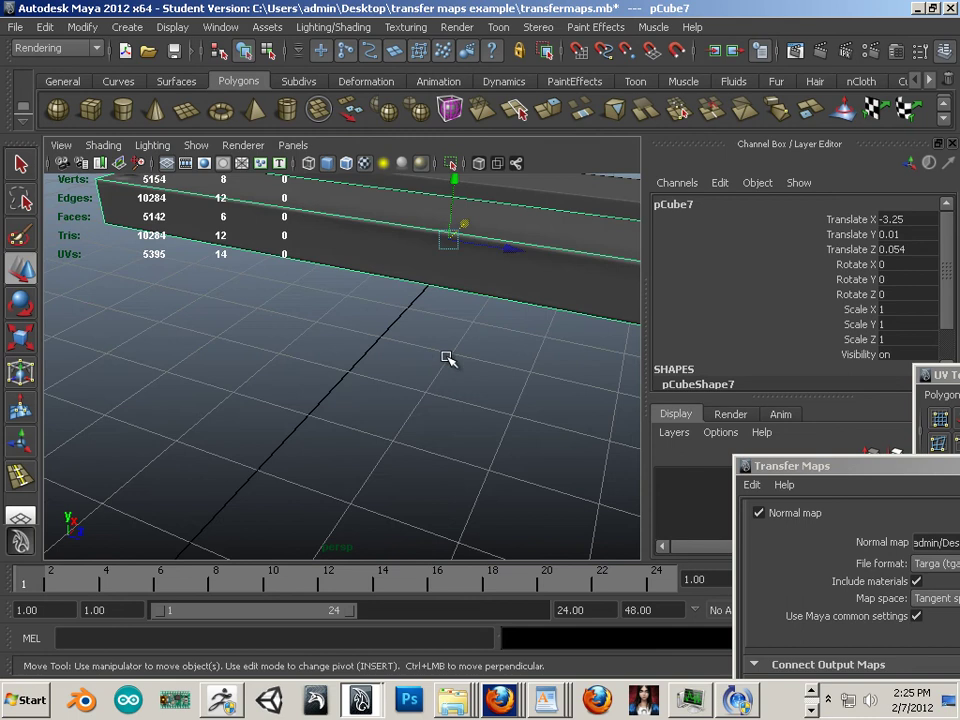
pyautogui.keyDown('alt'); pyautogui.moveTo(447, 358); pyautogui.dragTo(311, 375); pyautogui.keyUp('alt')
pyautogui.keyDown('alt'); pyautogui.moveTo(230, 410); pyautogui.dragTo(266, 369, button='middle'); pyautogui.keyUp('alt')
pyautogui.keyDown('alt'); pyautogui.moveTo(266, 369); pyautogui.dragTo(208, 348, button='right'); pyautogui.keyUp('alt')
pyautogui.keyDown('alt'); pyautogui.moveTo(224, 368); pyautogui.dragTo(175, 405); pyautogui.keyUp('alt')
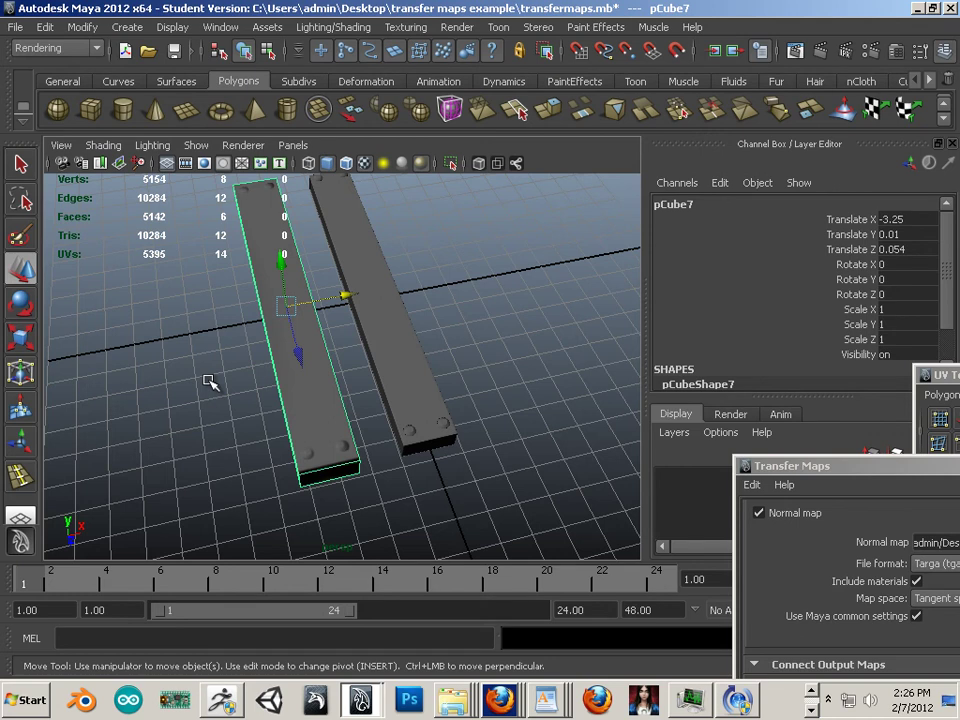
# - Compare the polygon counts of the high-poly plank and the baked box, viewing both from the front
pyautogui.click(415, 415)
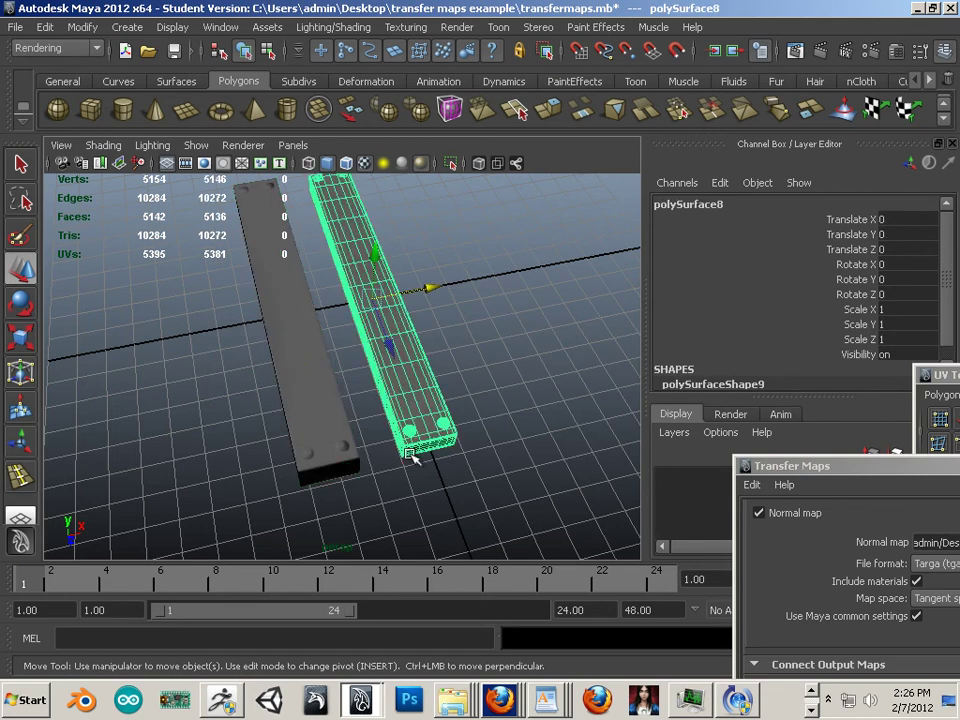
pyautogui.click(437, 505)
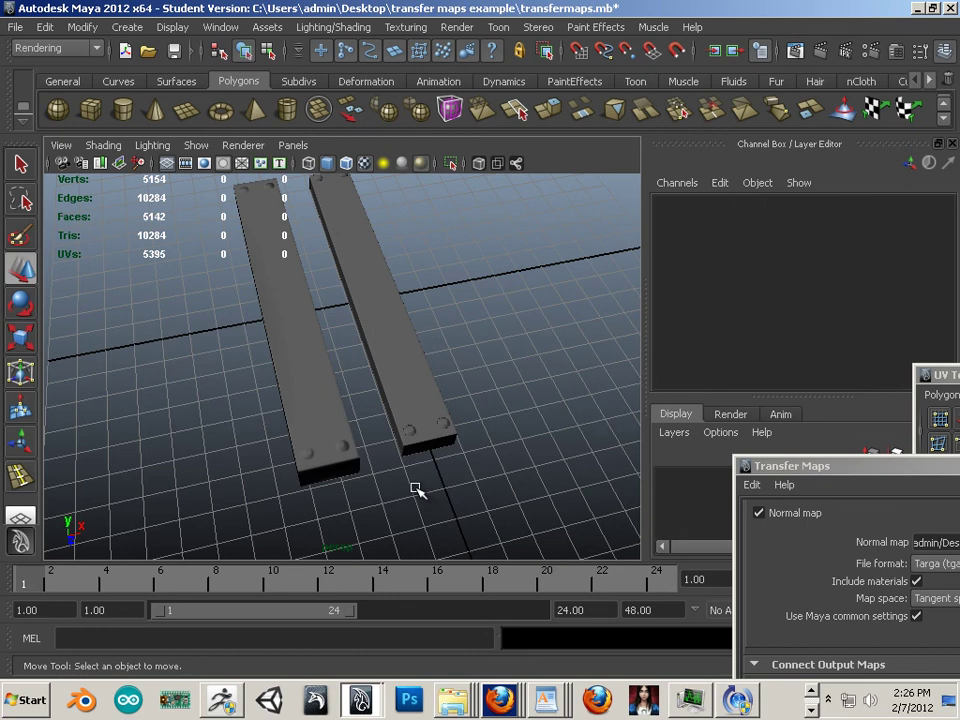
pyautogui.click(410, 450)
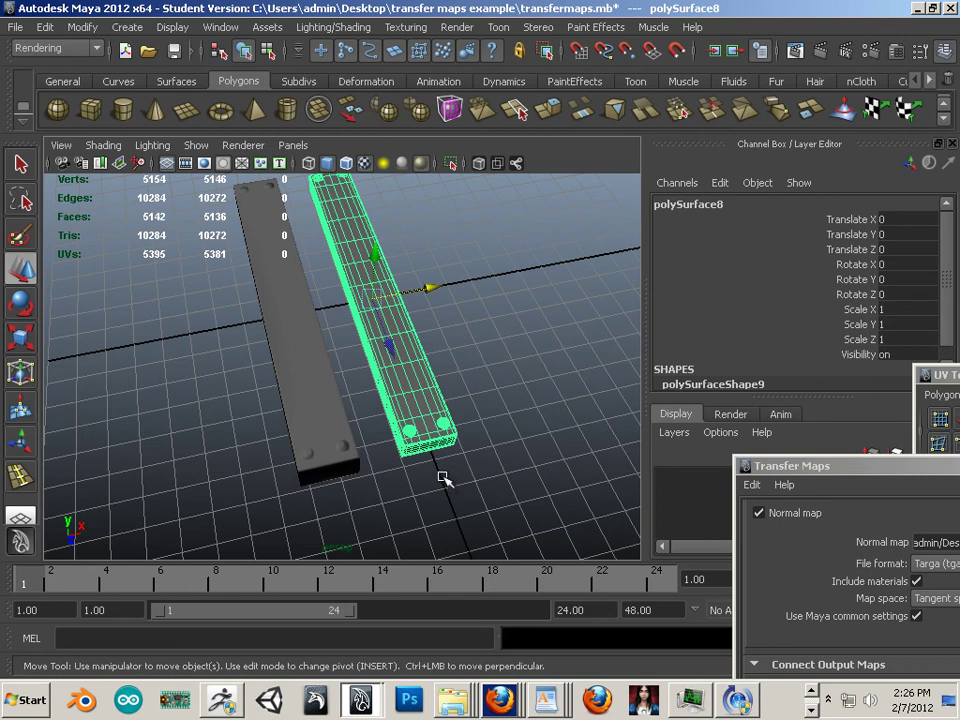
pyautogui.keyDown('alt'); pyautogui.moveTo(454, 454); pyautogui.dragTo(348, 442); pyautogui.keyUp('alt')
pyautogui.keyDown('alt'); pyautogui.moveTo(348, 442); pyautogui.dragTo(444, 418, button='right'); pyautogui.keyUp('alt')
pyautogui.keyDown('alt'); pyautogui.moveTo(444, 418); pyautogui.dragTo(349, 435); pyautogui.keyUp('alt')
pyautogui.click(291, 415)
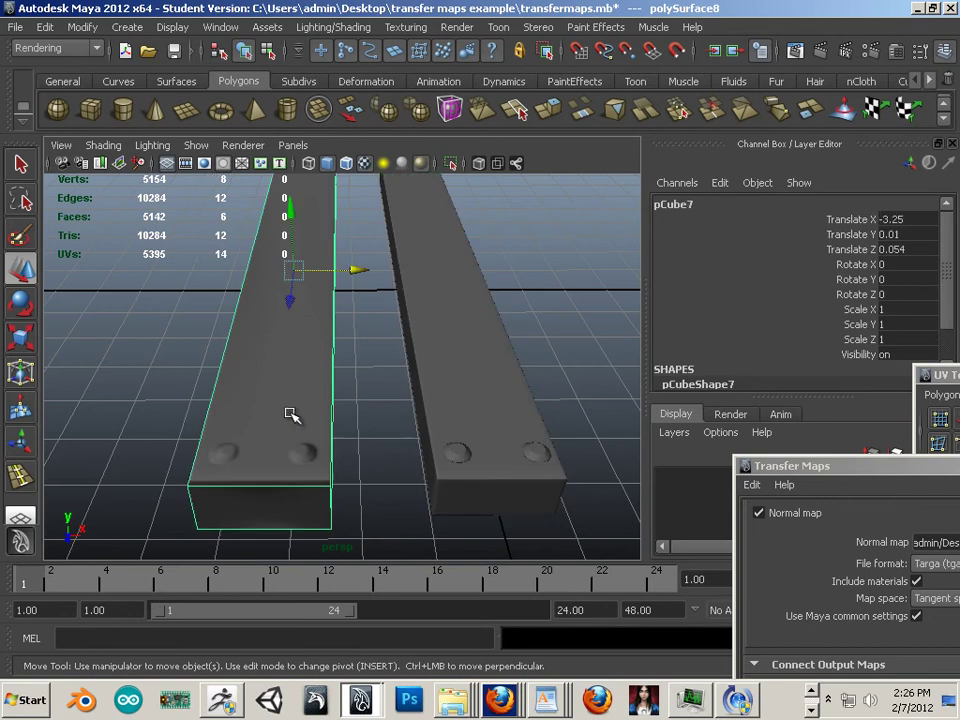
# - Duplicate the high-poly plank and move the copy along X to 1.806, beside the original
pyautogui.click(430, 358)
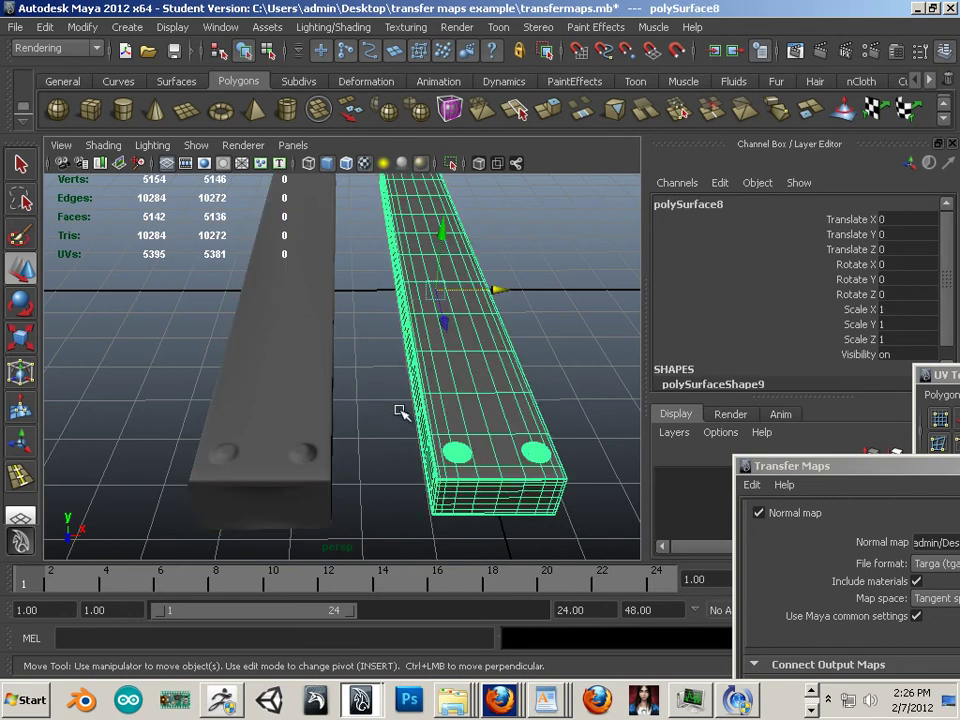
pyautogui.hotkey('ctrl', 'd')
pyautogui.moveTo(503, 290); pyautogui.dragTo(574, 290)
# - Move the low-poly box to Translate X 0.964 and scale it to 2.263 in X to cover both planks
pyautogui.keyDown('alt'); pyautogui.moveTo(576, 370); pyautogui.dragTo(446, 399, button='middle'); pyautogui.keyUp('alt')
pyautogui.click(209, 380)
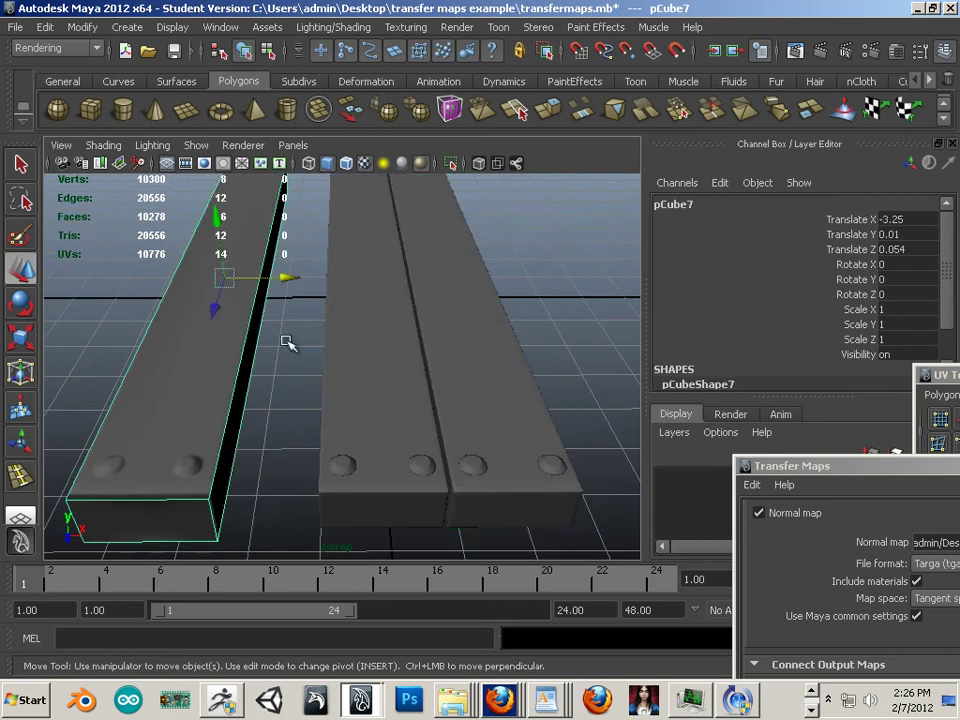
pyautogui.moveTo(297, 279); pyautogui.dragTo(597, 294)
pyautogui.press('r')
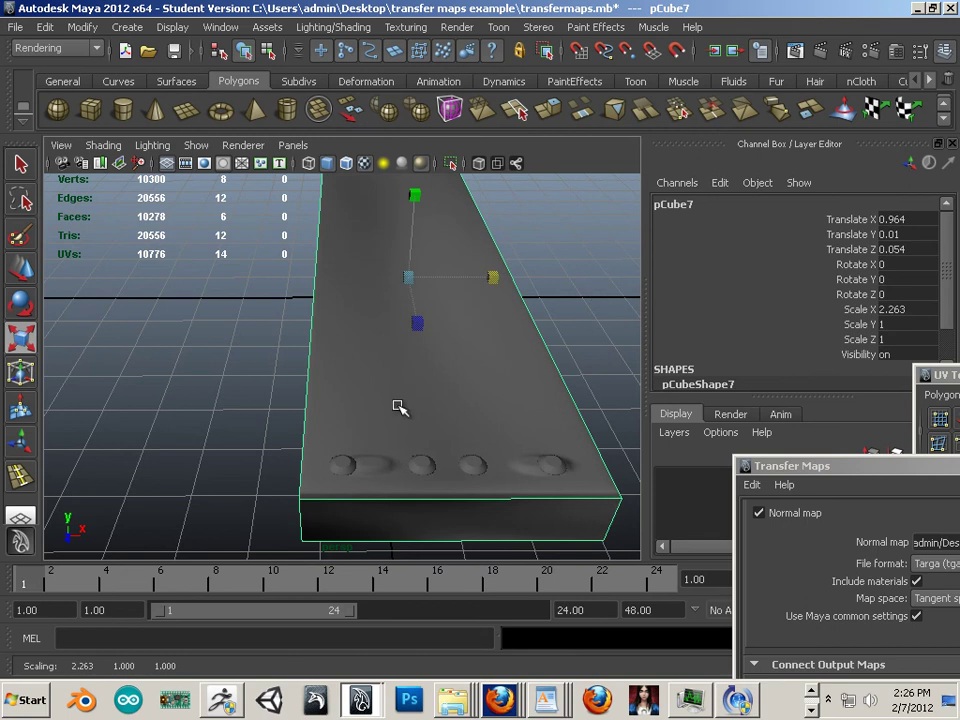
# - Select the original plank, the duplicated plank and the widened box in turn to check which mesh is which
pyautogui.keyDown('alt'); pyautogui.moveTo(396, 402); pyautogui.dragTo(380, 396, button='middle'); pyautogui.keyUp('alt')
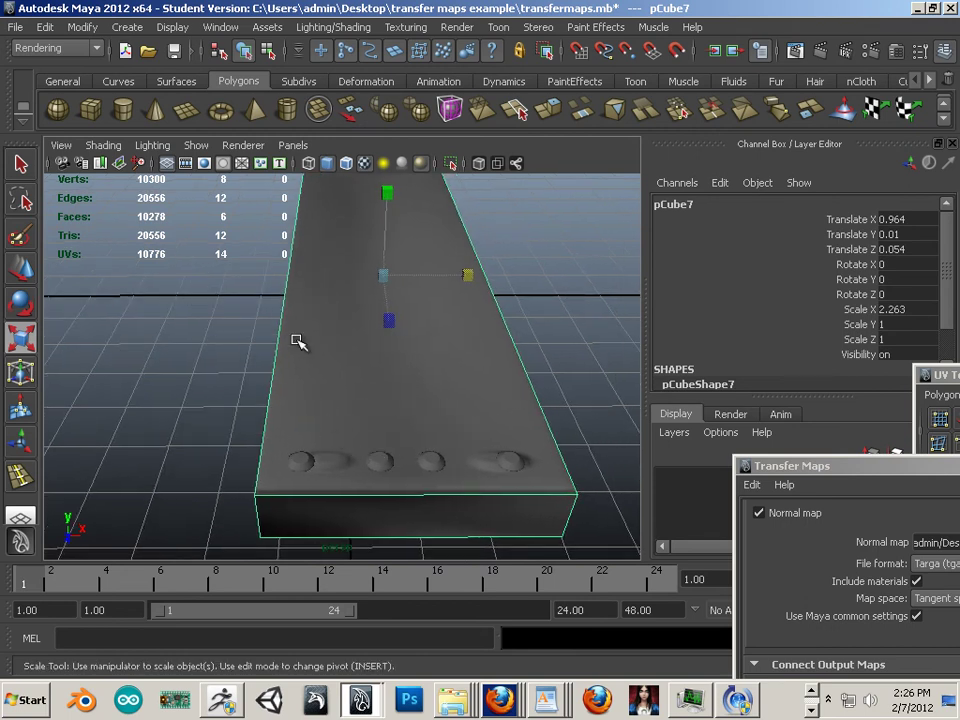
pyautogui.click(375, 461)
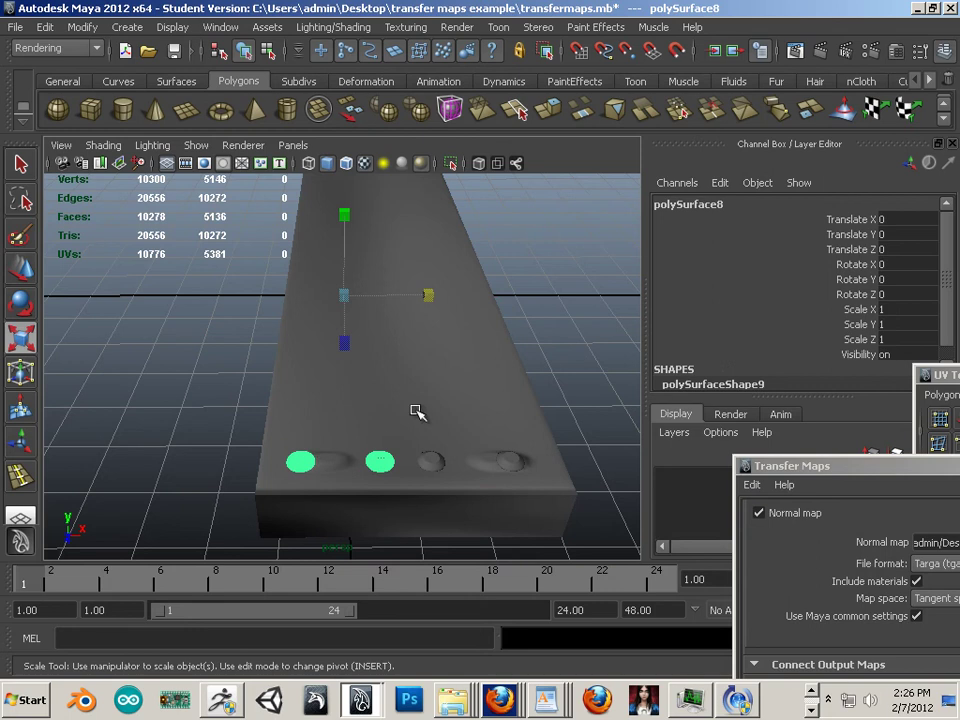
pyautogui.click(415, 410)
pyautogui.keyDown('shift'); pyautogui.click(428, 458); pyautogui.keyUp('shift')
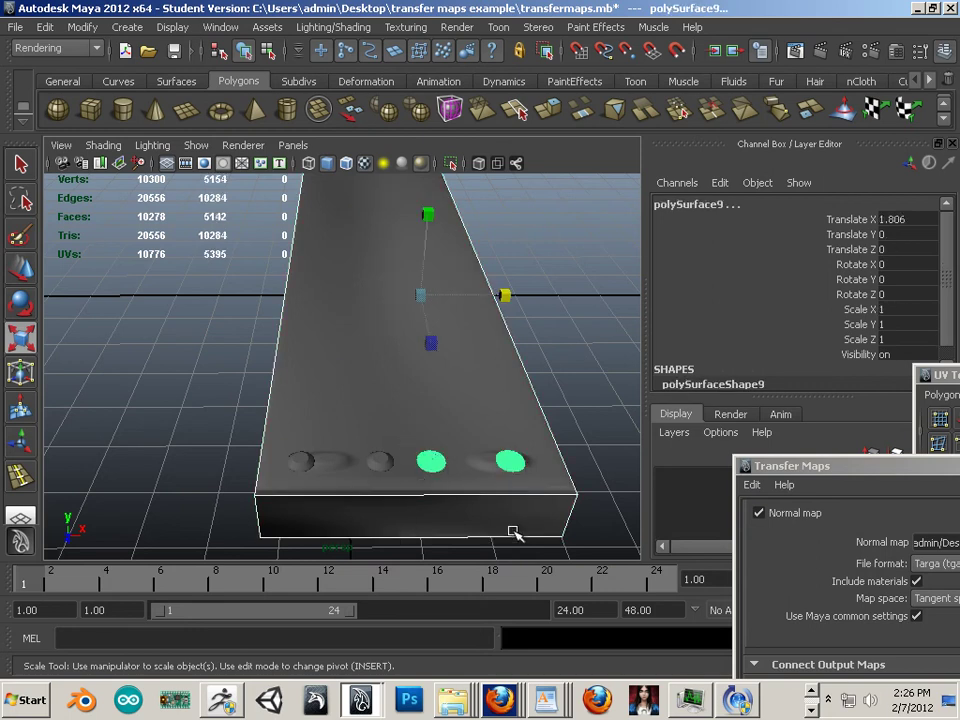
# - Delete the construction history of the widened low-poly box and of the duplicated high-poly plank
pyautogui.click(265, 438)
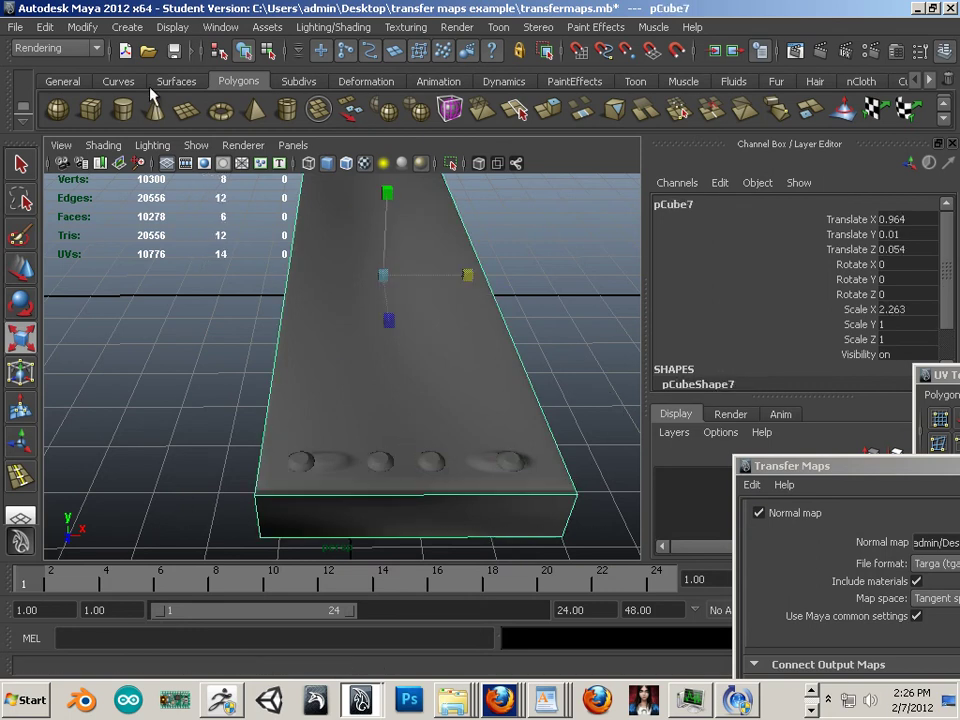
pyautogui.click(45, 27)
pyautogui.moveTo(110, 230)
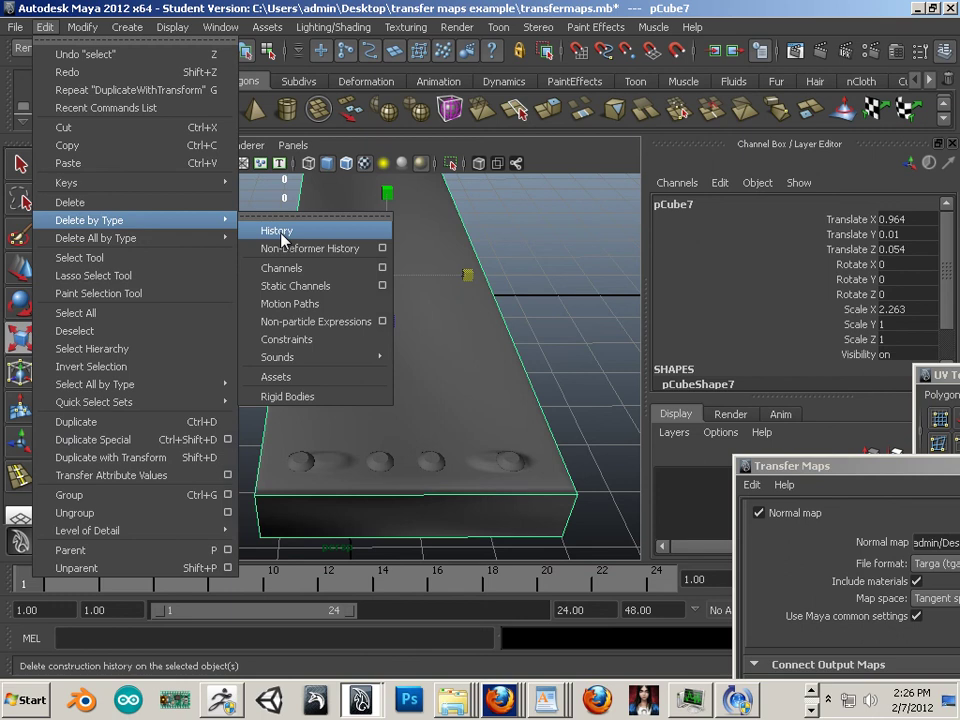
pyautogui.click(277, 230)
pyautogui.click(430, 462)
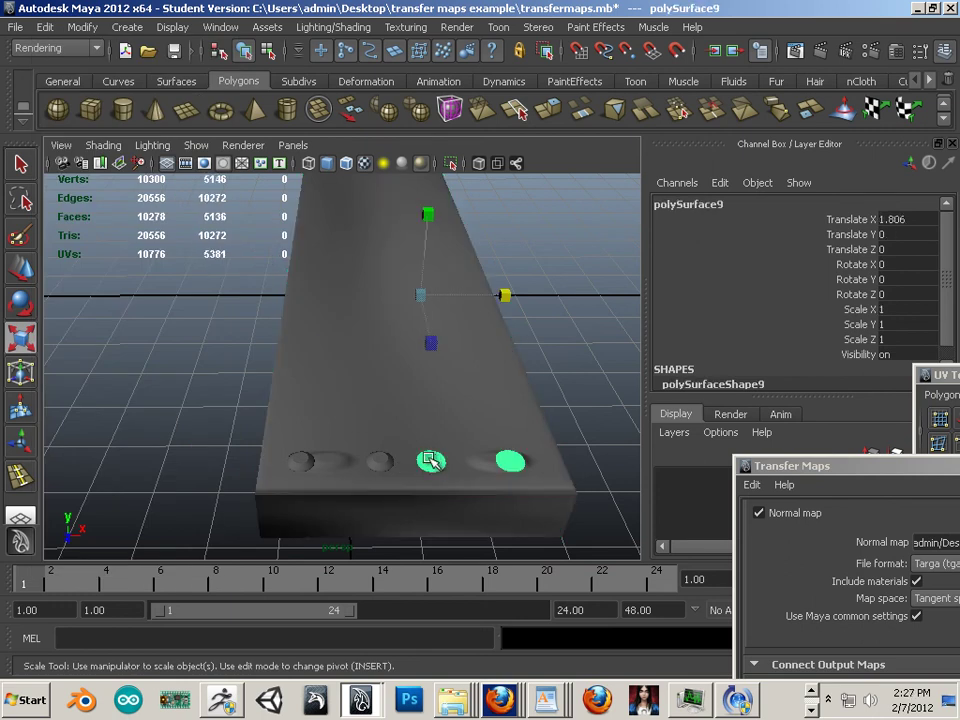
pyautogui.click(45, 27)
pyautogui.moveTo(110, 220)
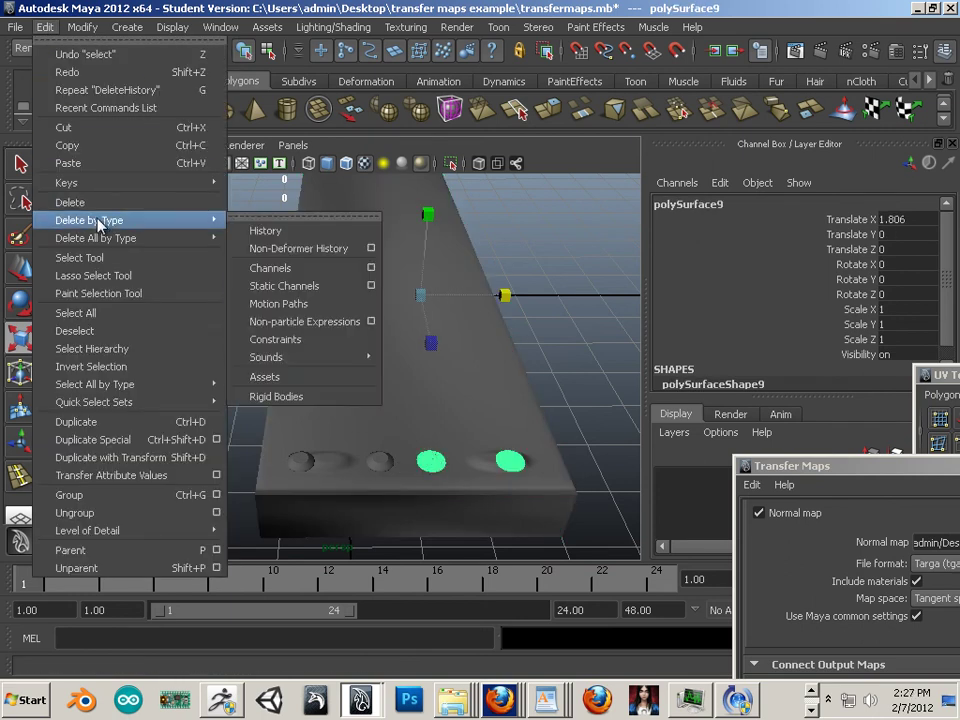
pyautogui.click(268, 229)
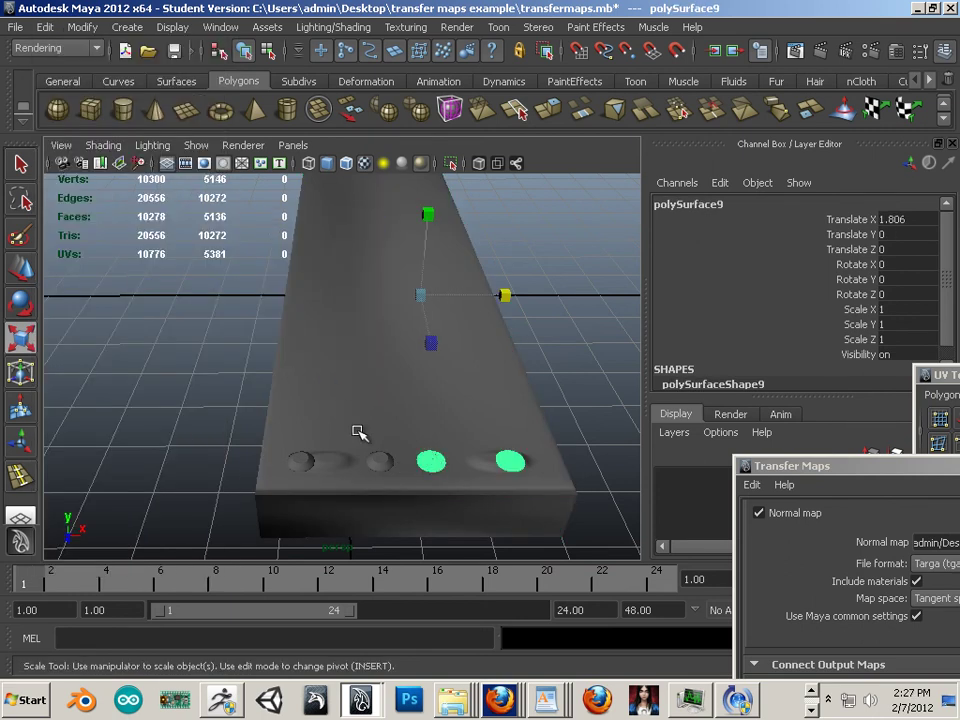
# - Delete the construction history of the original high-poly plank
pyautogui.click(45, 27)
pyautogui.moveTo(205, 221)
pyautogui.click(258, 231)
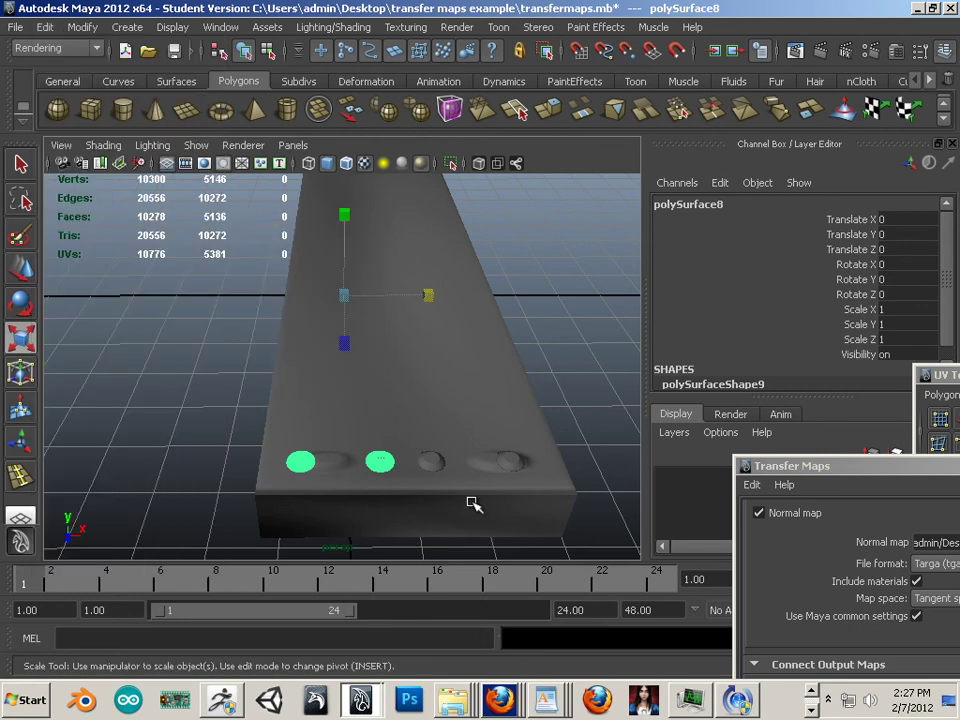
# - Freeze the transformations of the duplicated plank, the original plank and the widened low-poly box
pyautogui.click(443, 466)
pyautogui.click(81, 27)
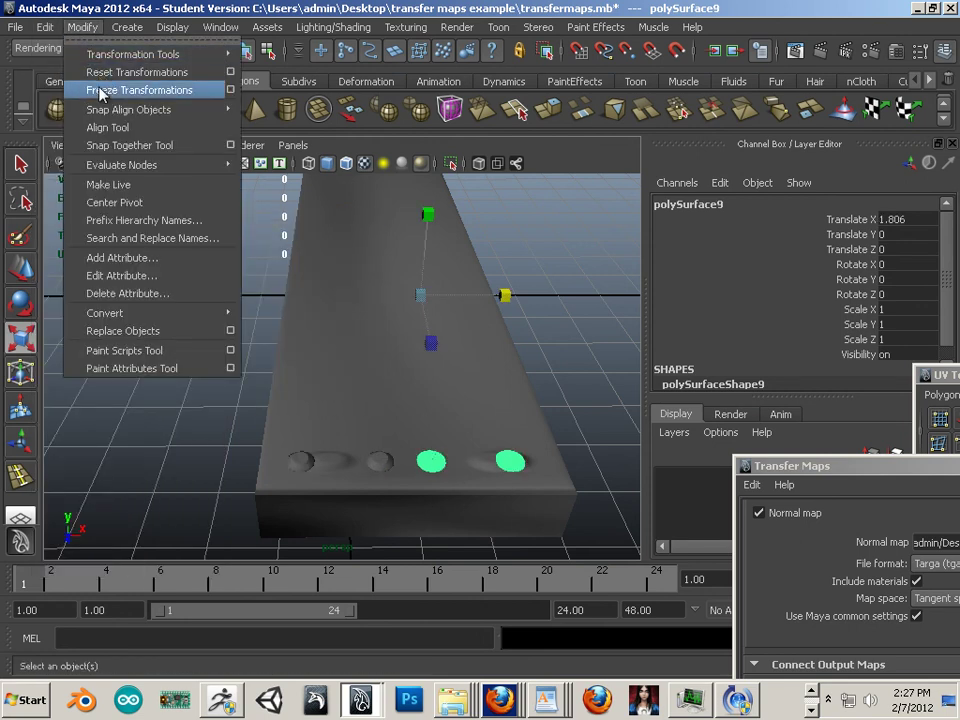
pyautogui.click(139, 90)
pyautogui.click(311, 336)
pyautogui.click(81, 27)
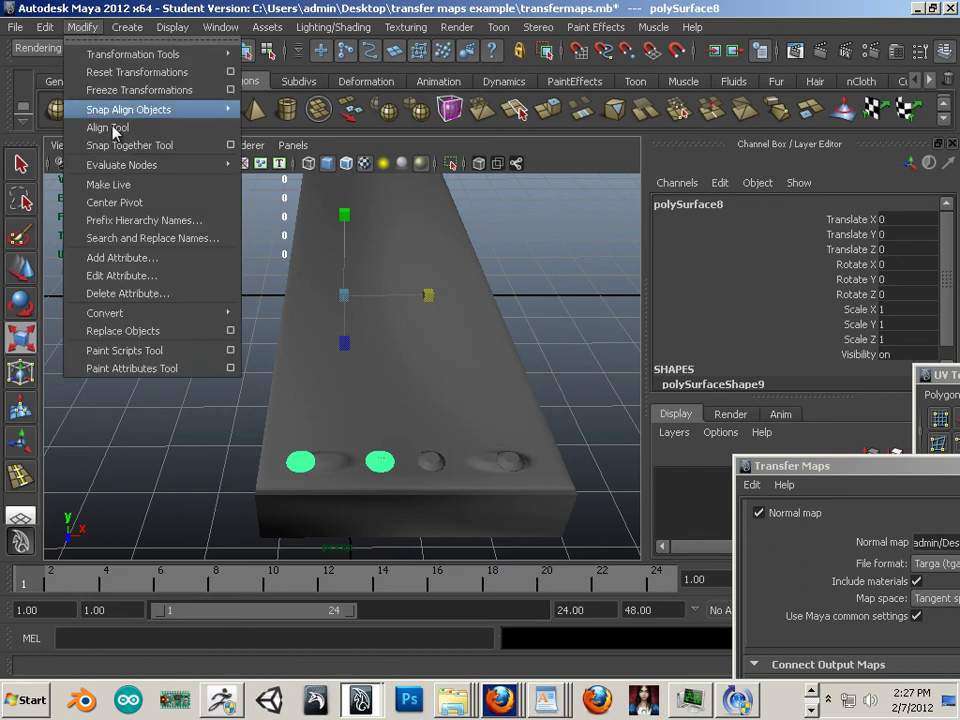
pyautogui.click(118, 91)
pyautogui.click(343, 365)
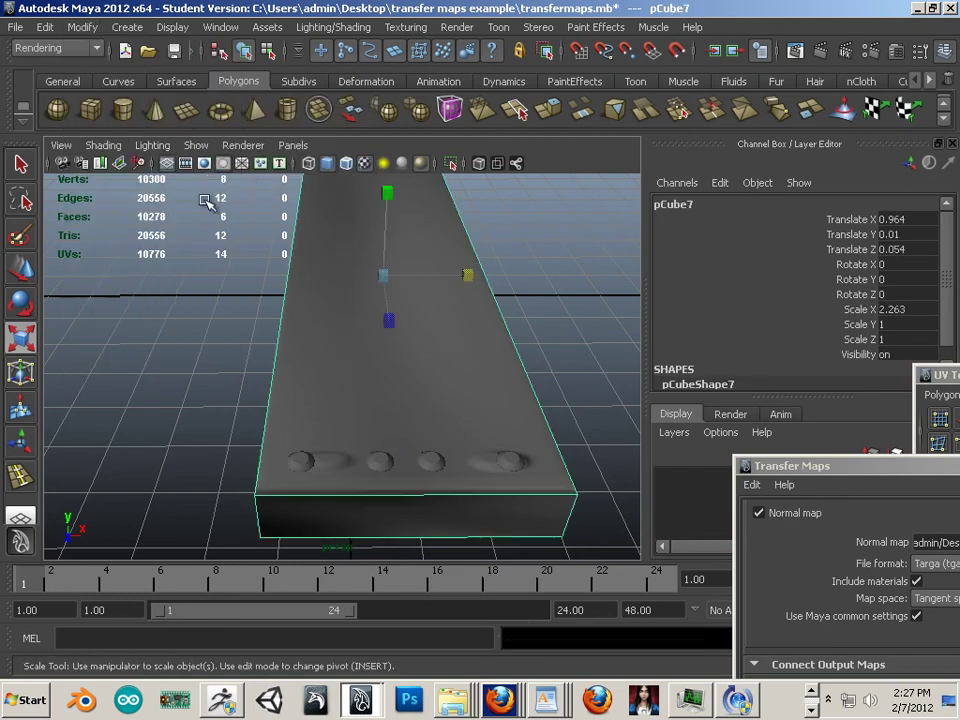
pyautogui.click(81, 27)
pyautogui.click(103, 91)
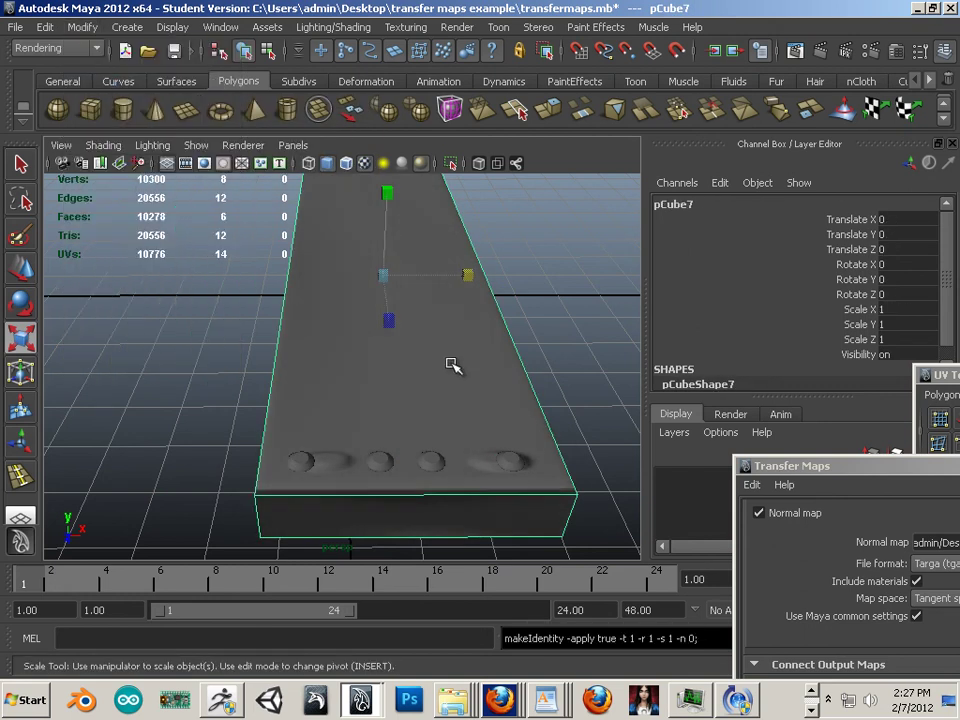
# - Combine the two high-poly planks into a single mesh
pyautogui.keyDown('alt'); pyautogui.moveTo(536, 394); pyautogui.dragTo(385, 353, button='middle'); pyautogui.keyUp('alt')
pyautogui.moveTo(866, 472); pyautogui.dragTo(551, 162)
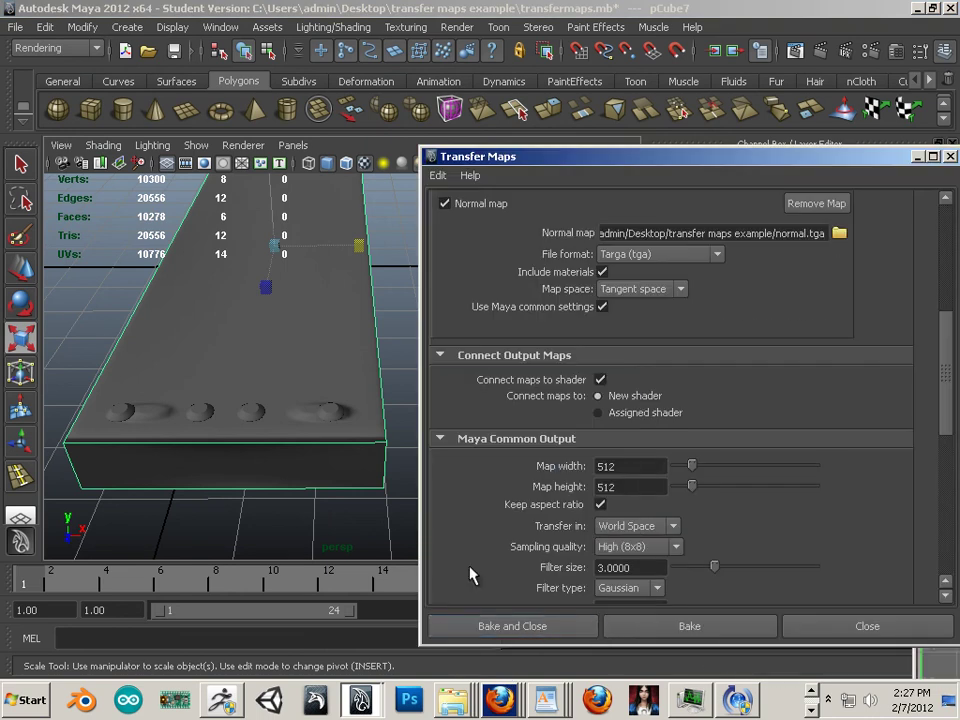
pyautogui.click(328, 412)
pyautogui.keyDown('shift'); pyautogui.click(203, 410); pyautogui.keyUp('shift')
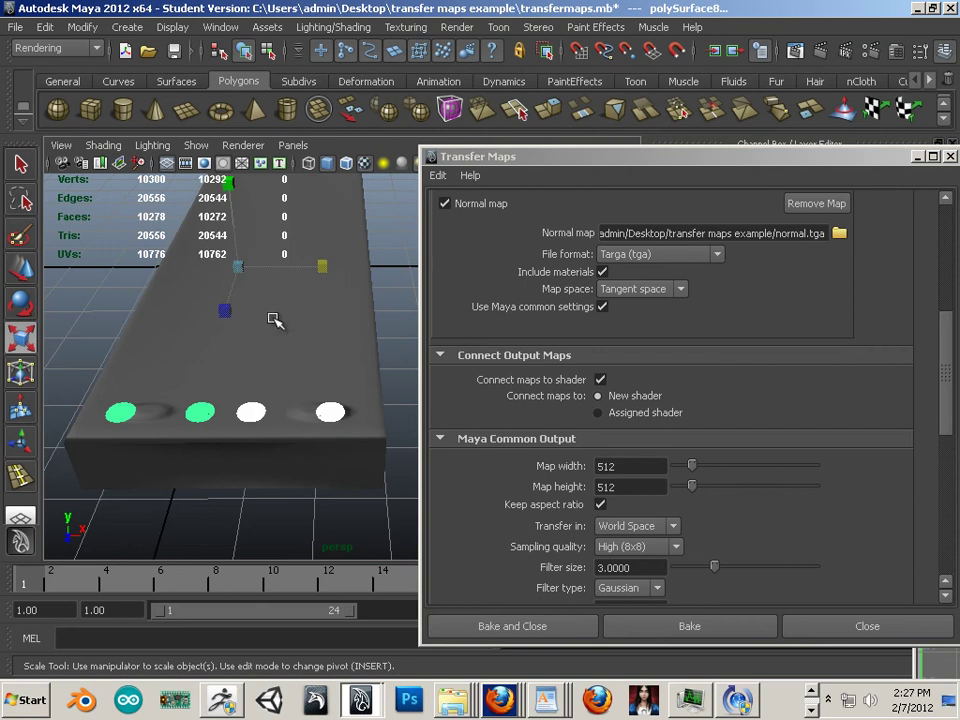
pyautogui.click(55, 48)
pyautogui.click(45, 62)
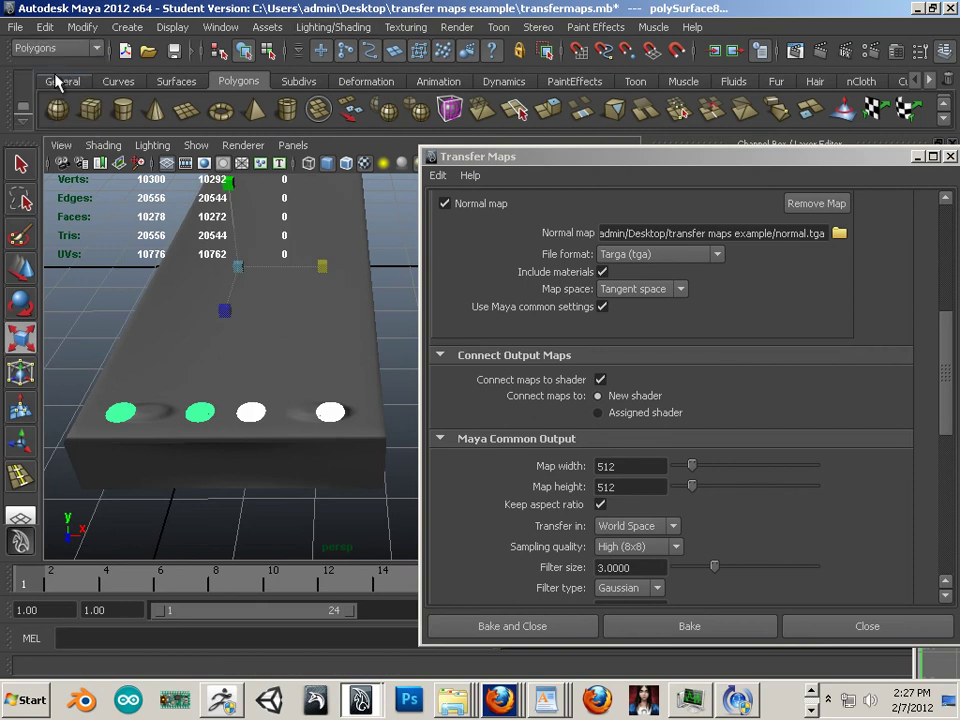
pyautogui.click(349, 27)
pyautogui.click(375, 49)
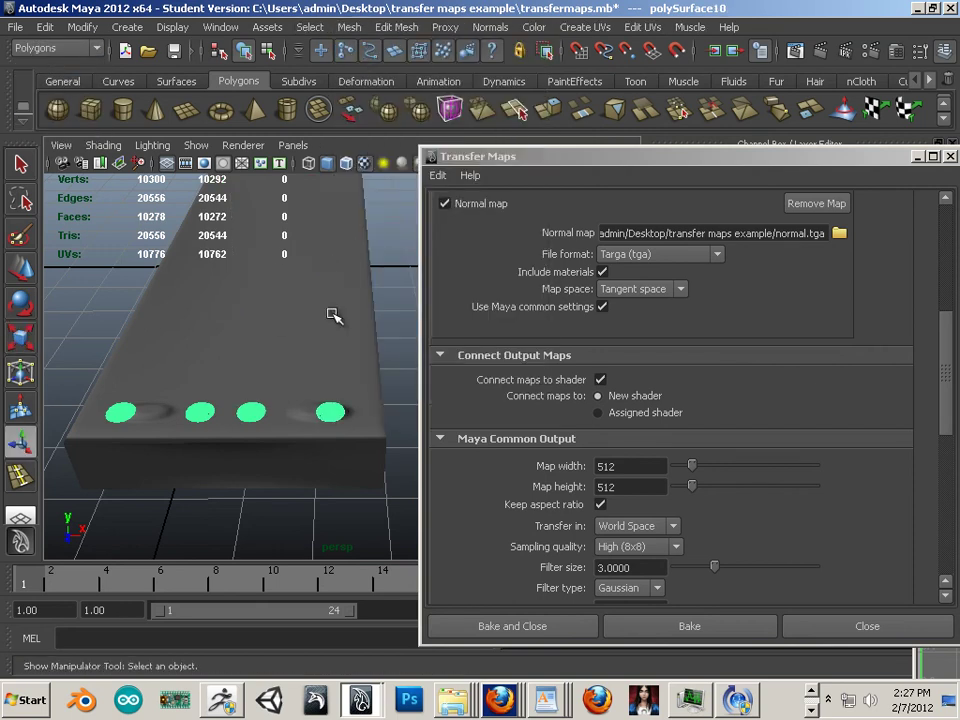
# - Delete the combined plank mesh's construction history and freeze its transformations
pyautogui.click(45, 27)
pyautogui.moveTo(90, 219)
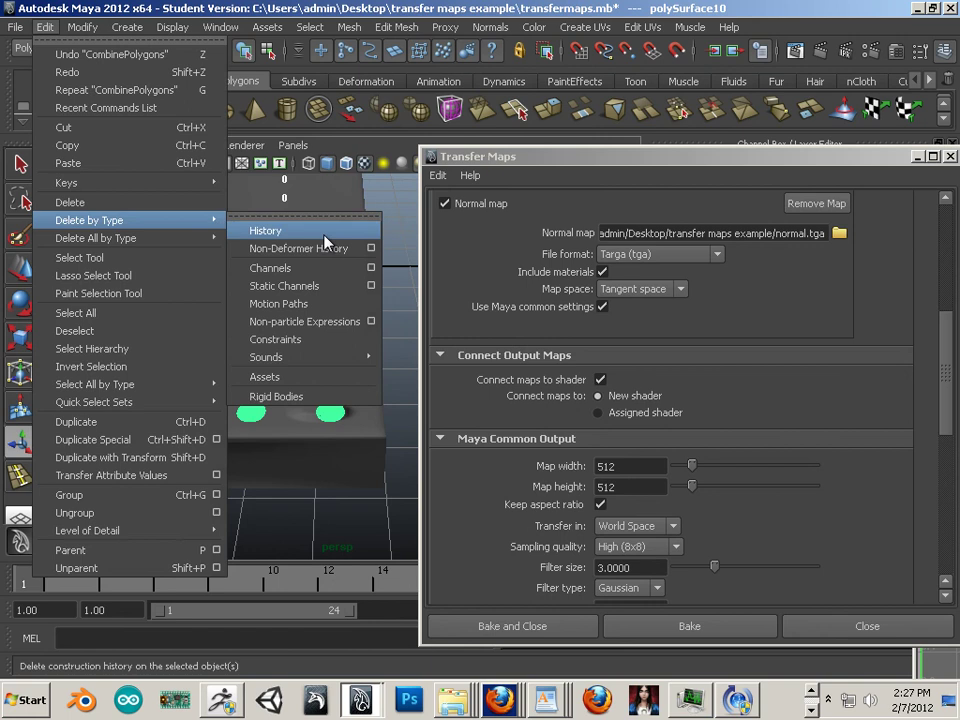
pyautogui.click(326, 229)
pyautogui.click(82, 27)
pyautogui.click(130, 90)
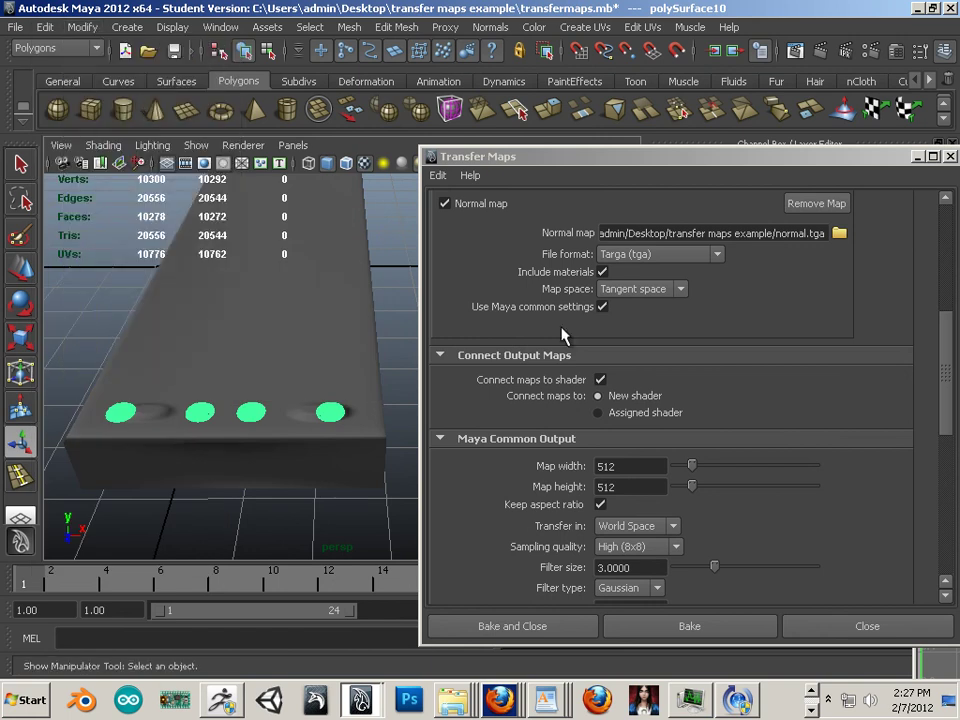
# - Replace the Transfer Maps source mesh with the combined planks, polySurfaceShape10, and bake the normal map onto pCubeShape7
pyautogui.scroll(5, 482, 402)
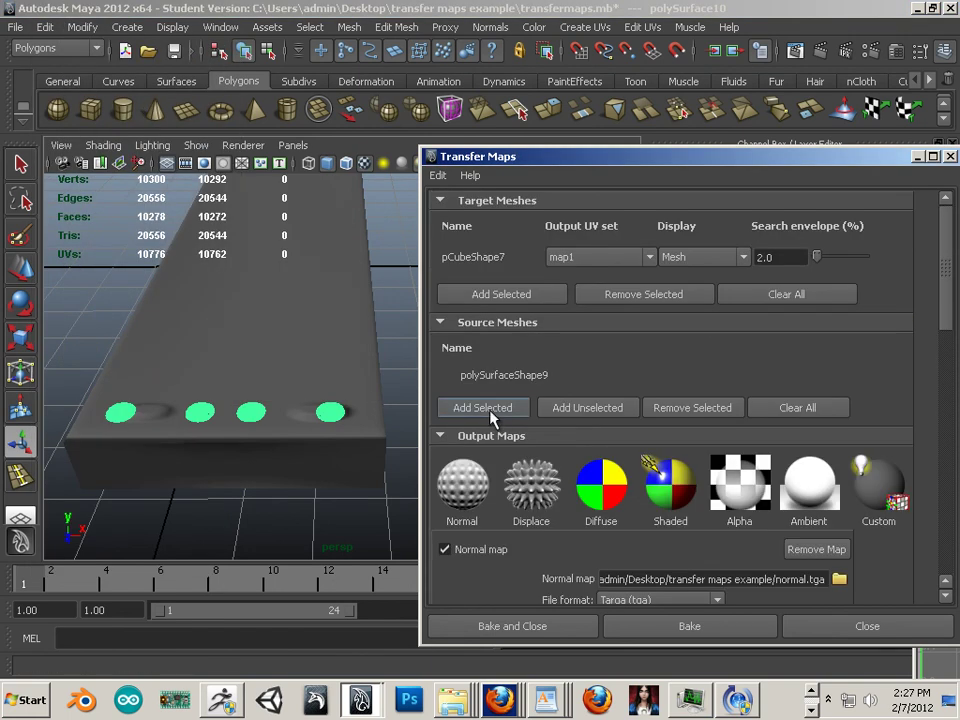
pyautogui.click(480, 408)
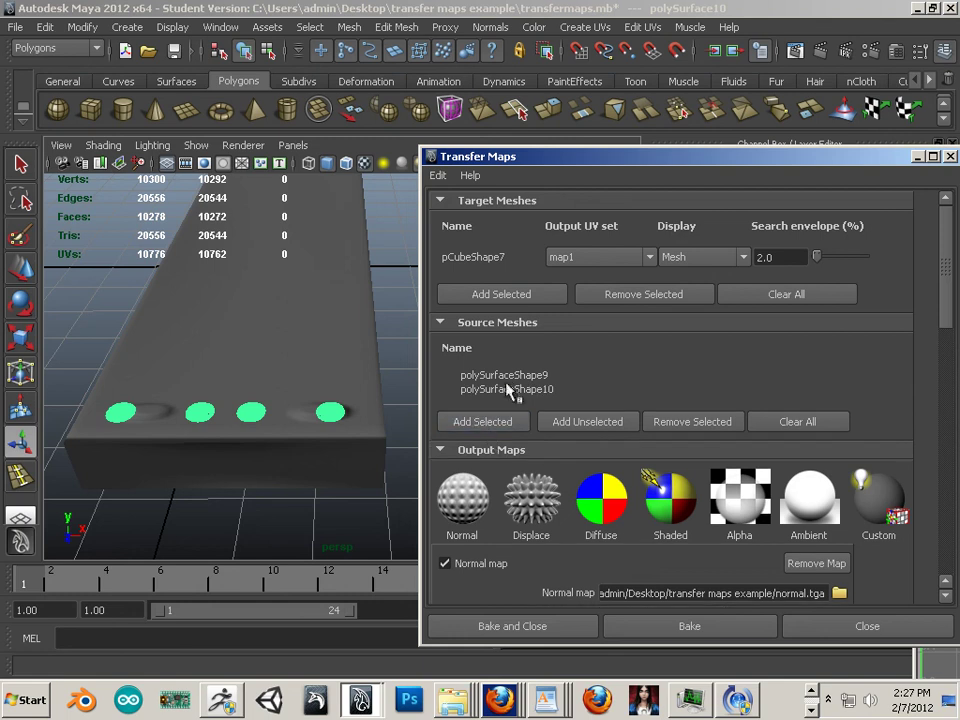
pyautogui.click(692, 421)
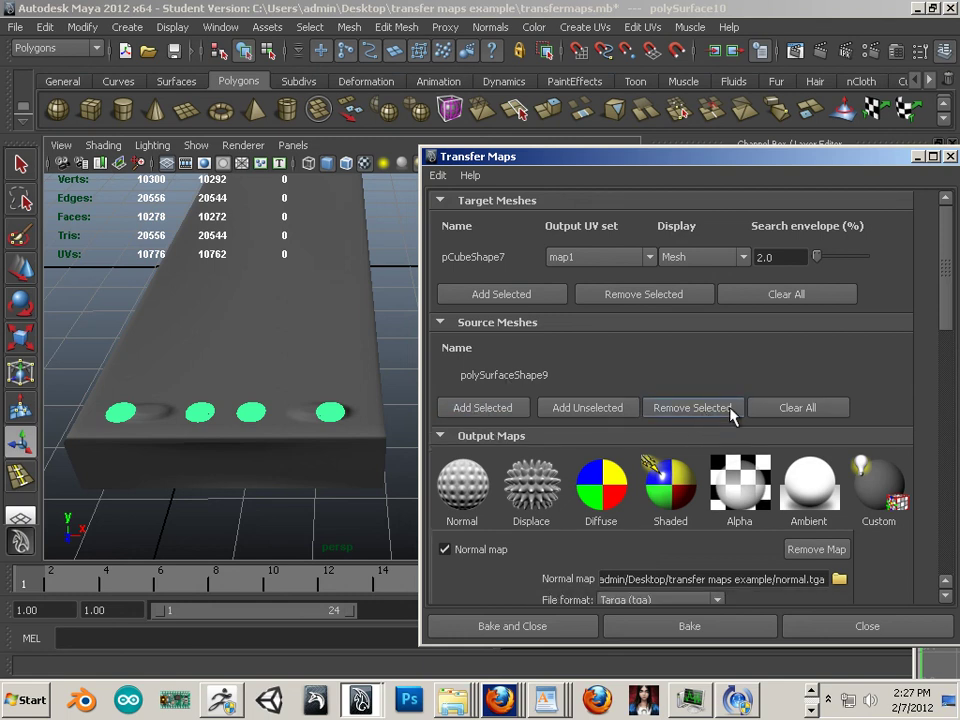
pyautogui.click(700, 410)
pyautogui.click(495, 408)
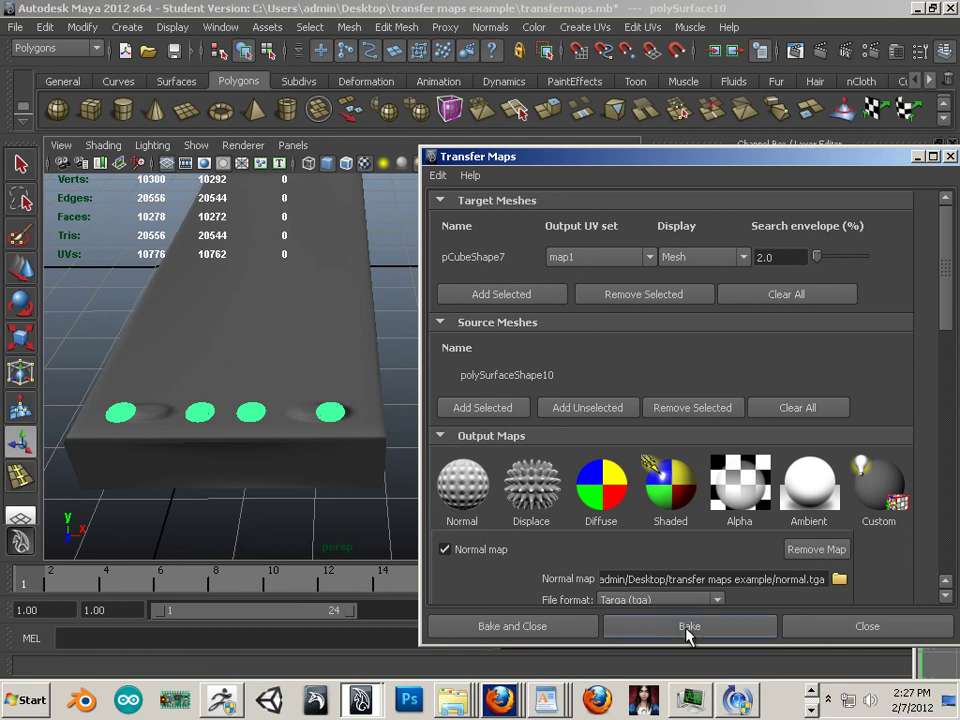
pyautogui.click(345, 300)
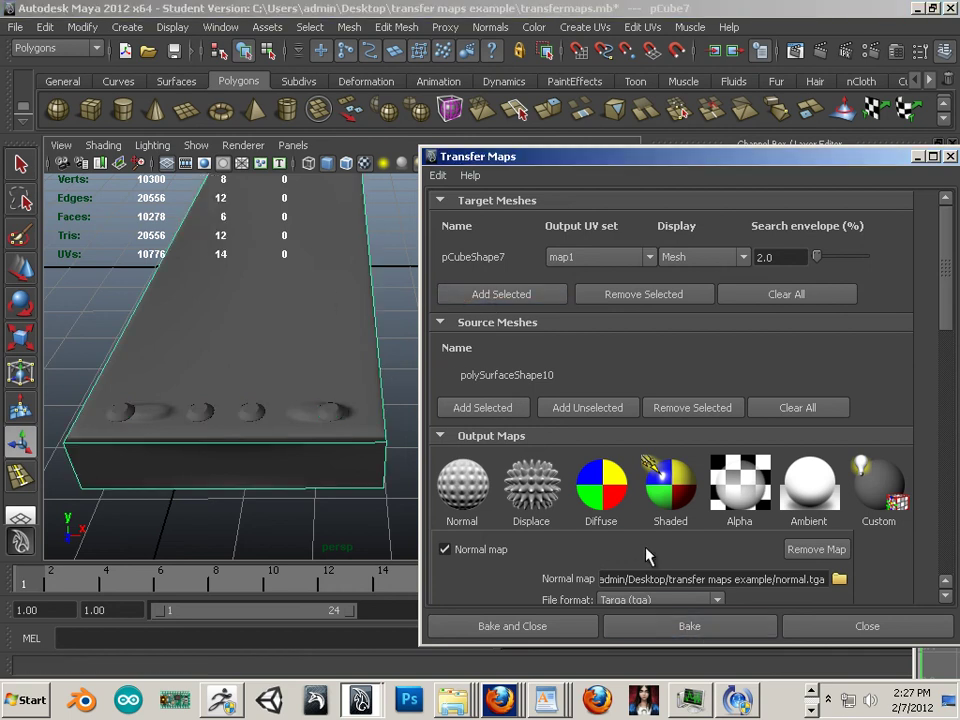
pyautogui.click(688, 626)
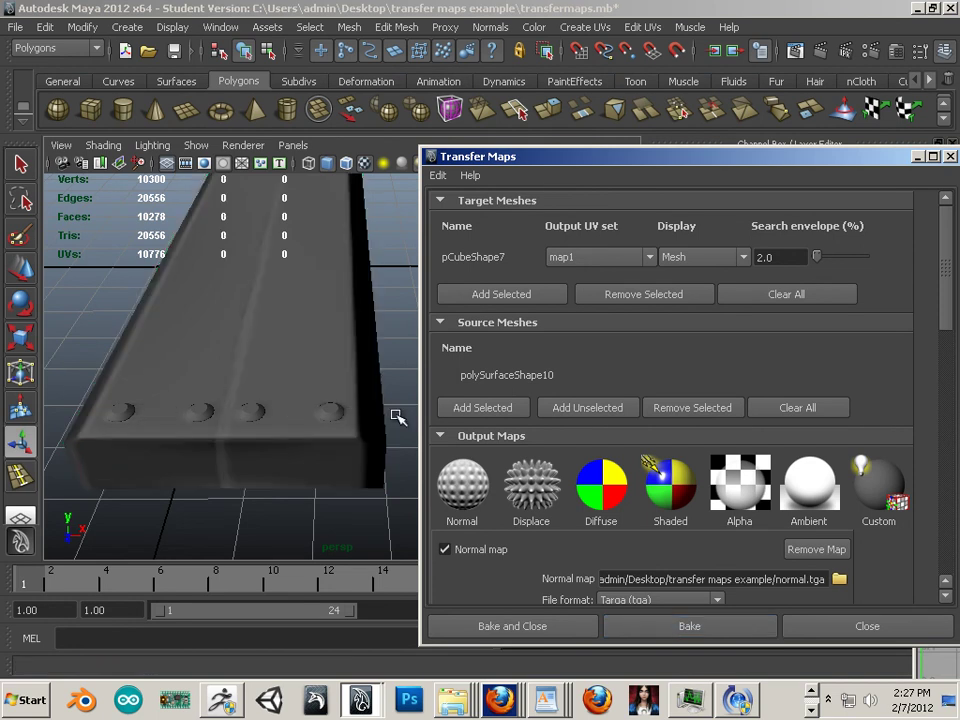
pyautogui.moveTo(543, 163); pyautogui.dragTo(743, 214)
pyautogui.click(303, 419)
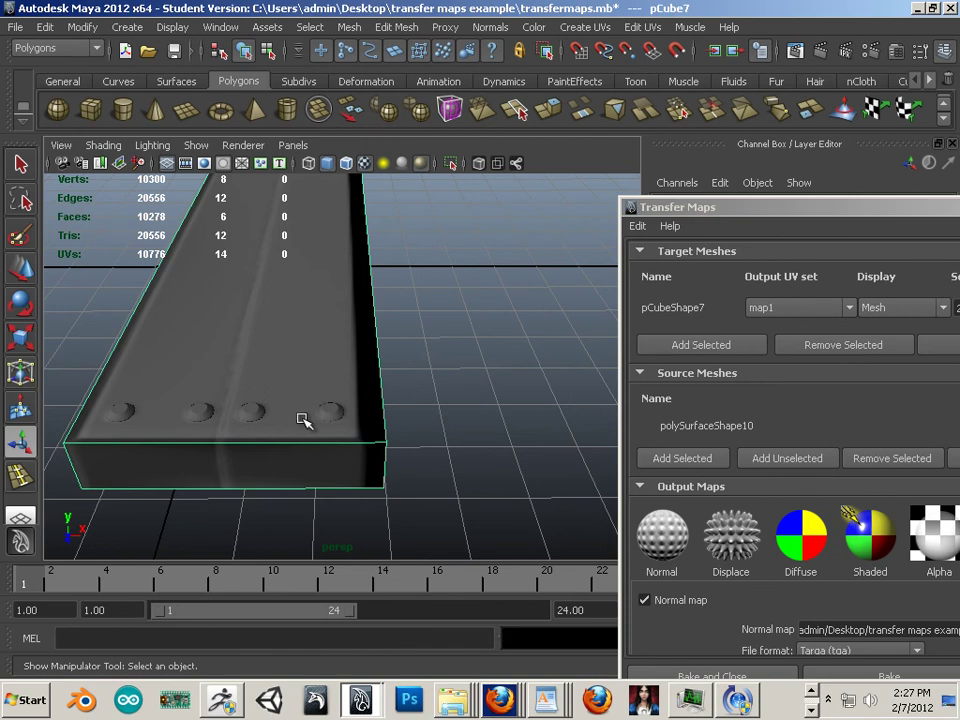
pyautogui.click(20, 268)
pyautogui.moveTo(320, 252); pyautogui.dragTo(461, 271)
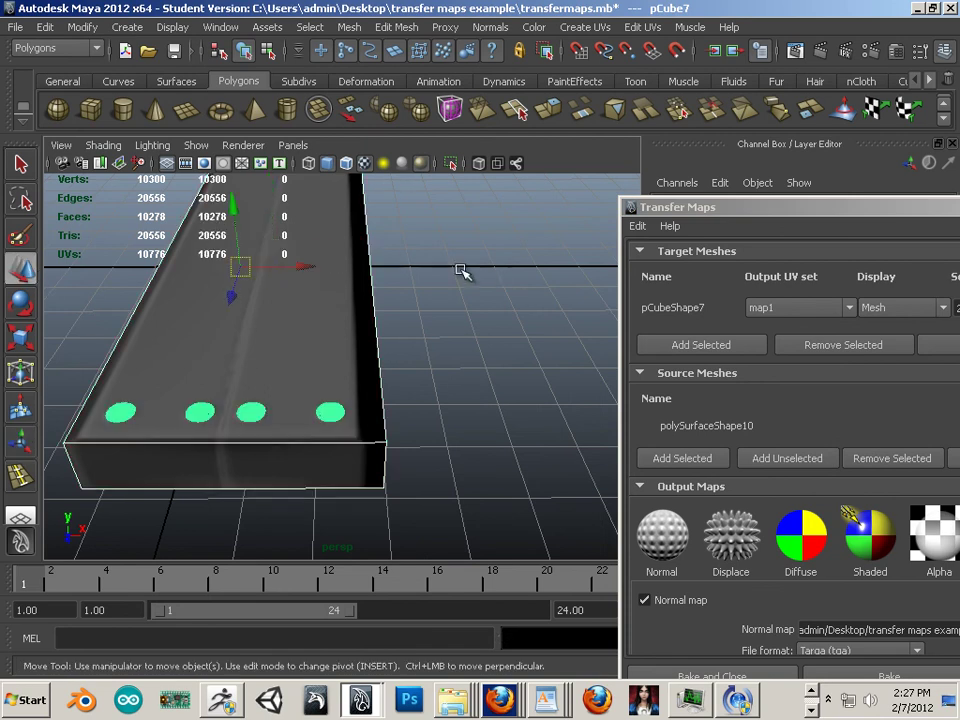
pyautogui.moveTo(305, 269); pyautogui.dragTo(372, 295)
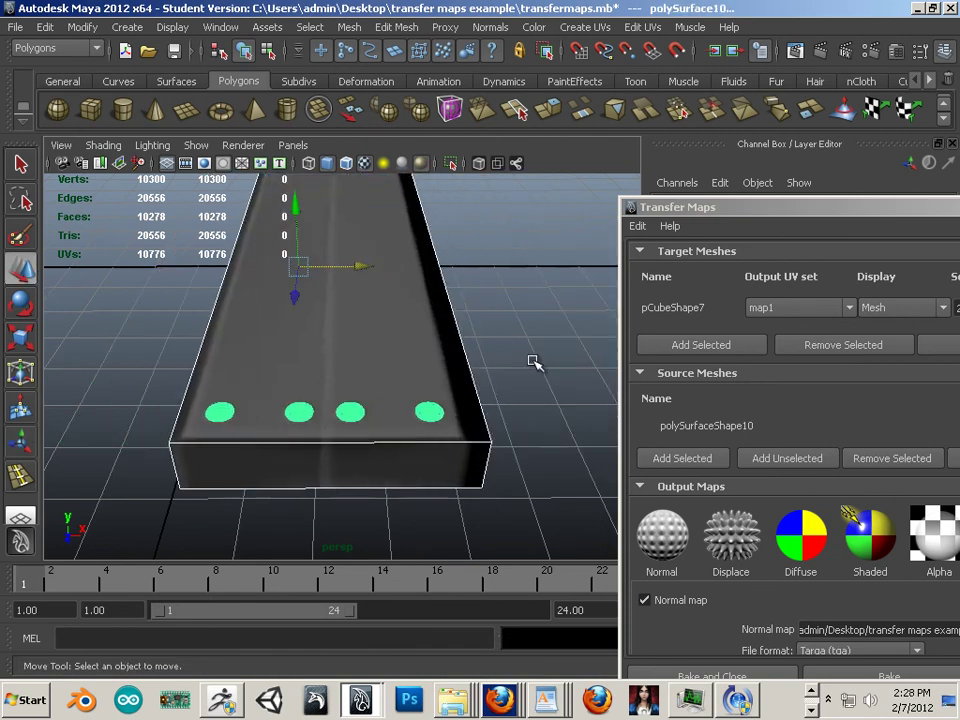
pyautogui.click(463, 347)
pyautogui.hotkey('ctrl', 'z')
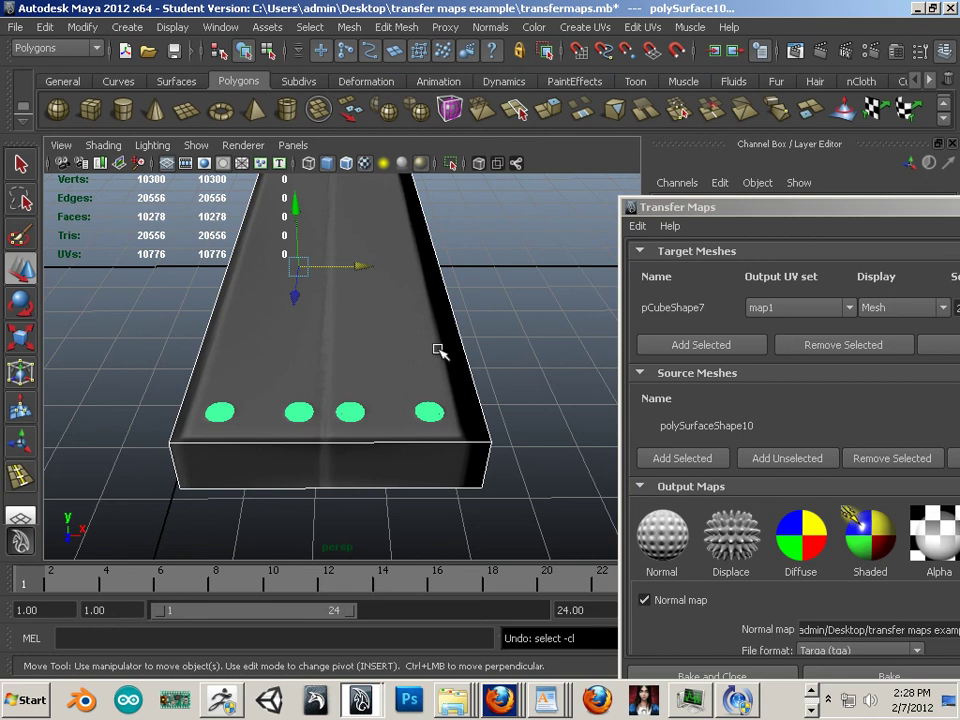
pyautogui.hotkey('ctrl', 'z')
pyautogui.click(385, 357)
pyautogui.hotkey('ctrl', 'z')
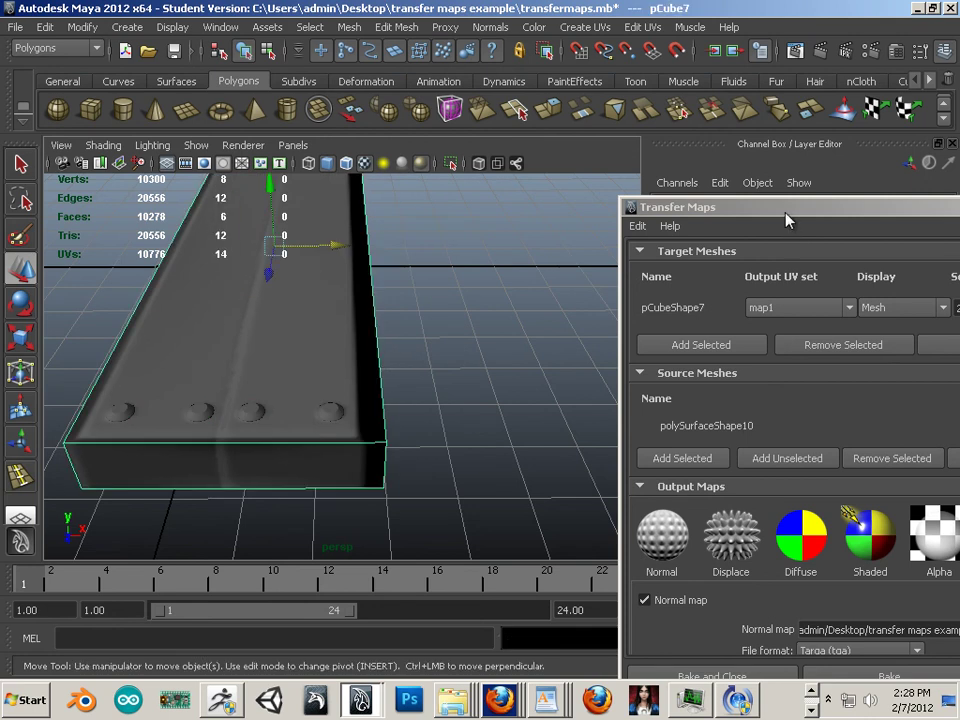
# - Move the baked low-poly box along X to -5.072, clear of the high-poly planks
pyautogui.moveTo(787, 219); pyautogui.dragTo(460, 508)
pyautogui.click(547, 259)
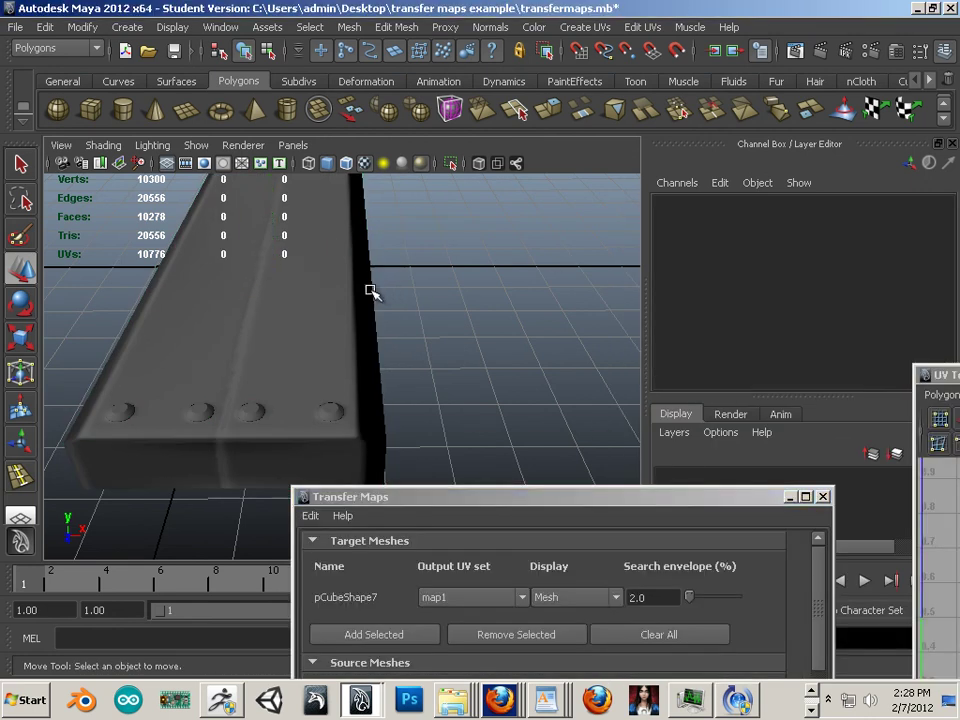
pyautogui.click(374, 292)
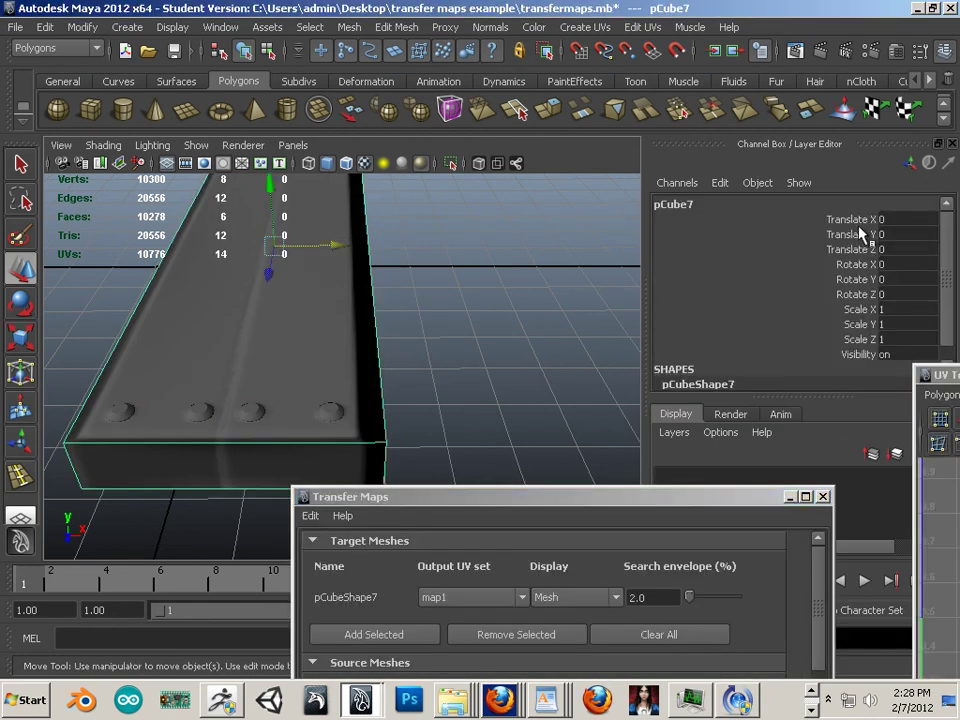
pyautogui.moveTo(302, 242); pyautogui.dragTo(213, 383)
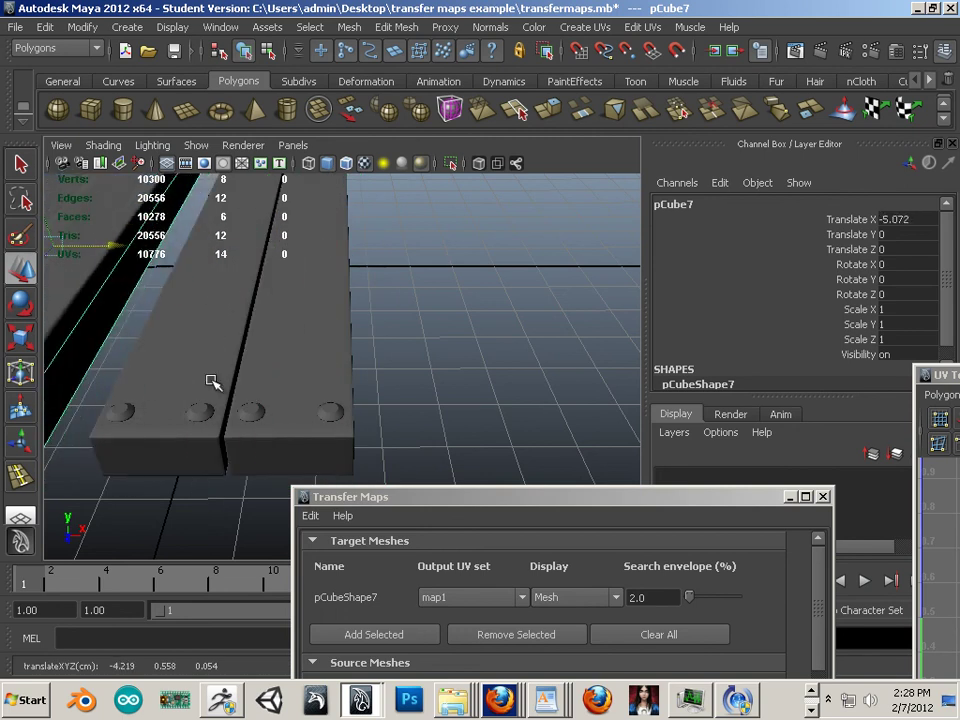
# - Create a polygon cube and move it along X to 0.785, at the gap between the two high-poly planks
pyautogui.keyDown('alt'); pyautogui.moveTo(191, 437); pyautogui.dragTo(403, 395, button='middle'); pyautogui.keyUp('alt')
pyautogui.keyDown('alt'); pyautogui.moveTo(213, 425); pyautogui.dragTo(270, 422, button='right'); pyautogui.keyUp('alt')
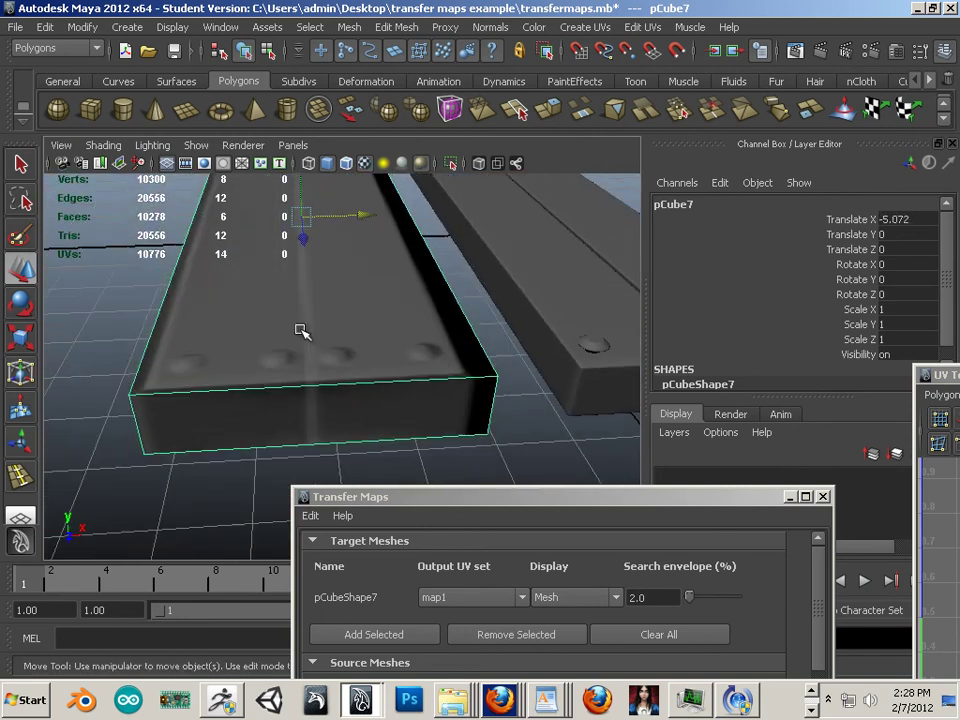
pyautogui.keyDown('alt'); pyautogui.moveTo(432, 376); pyautogui.dragTo(302, 401, button='middle'); pyautogui.keyUp('alt')
pyautogui.keyDown('alt'); pyautogui.moveTo(302, 401); pyautogui.dragTo(288, 391); pyautogui.keyUp('alt')
pyautogui.keyDown('alt'); pyautogui.moveTo(290, 393); pyautogui.dragTo(365, 418, button='right'); pyautogui.keyUp('alt')
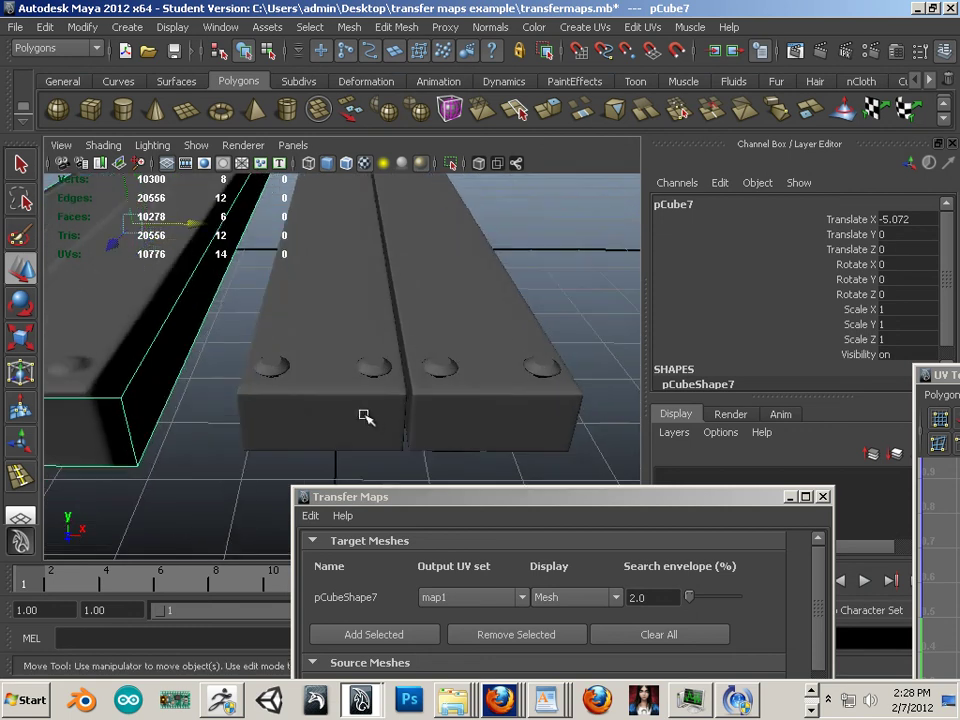
pyautogui.click(91, 108)
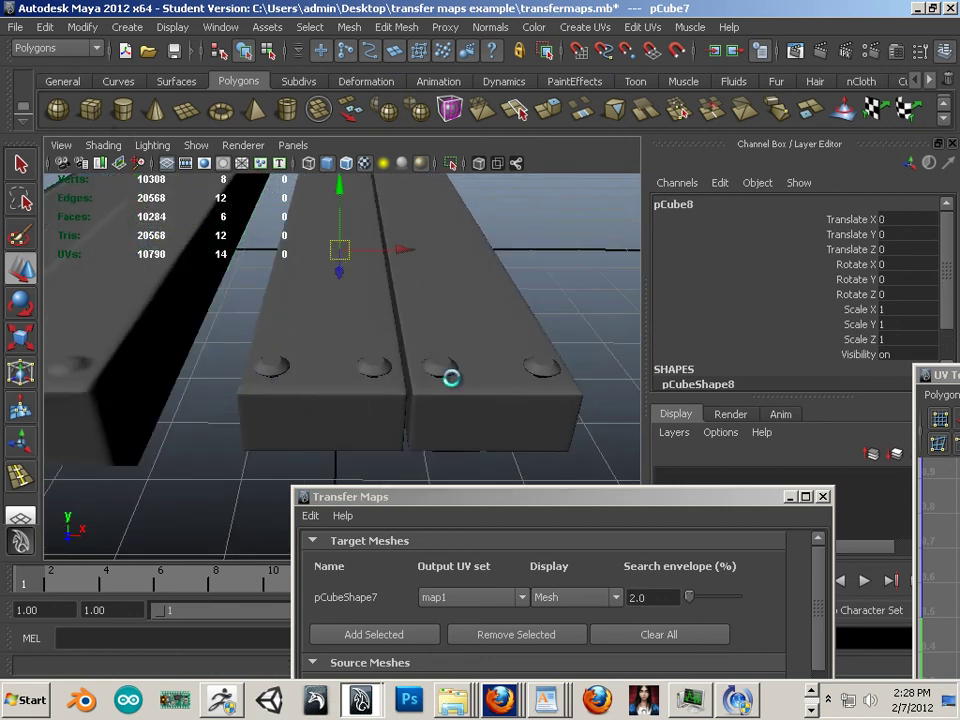
pyautogui.keyDown('alt'); pyautogui.moveTo(450, 377); pyautogui.dragTo(421, 389); pyautogui.keyUp('alt')
pyautogui.moveTo(396, 253); pyautogui.dragTo(435, 264)
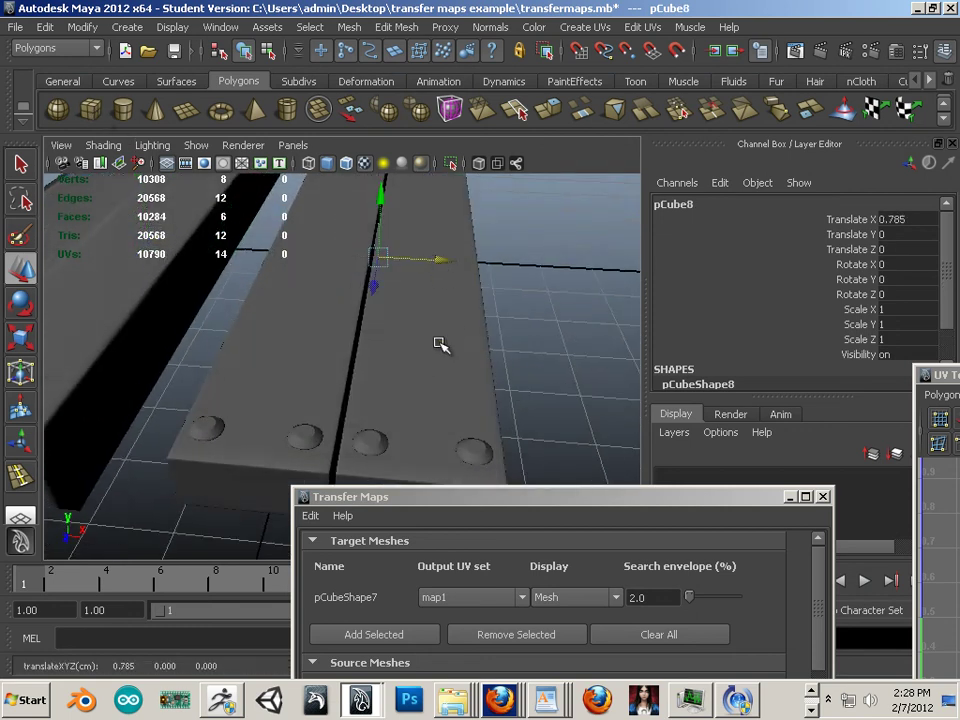
# - Scale the cube to 13.397 in Z and 0.56 in Y and raise it to Translate Y 0.512 to fill the gap between the planks
pyautogui.keyDown('alt'); pyautogui.moveTo(439, 345); pyautogui.dragTo(234, 506); pyautogui.keyUp('alt')
pyautogui.press('r')
pyautogui.moveTo(435, 413); pyautogui.dragTo(266, 502)
pyautogui.moveTo(435, 411); pyautogui.dragTo(283, 315)
pyautogui.keyDown('alt'); pyautogui.moveTo(283, 315); pyautogui.dragTo(398, 347, button='right'); pyautogui.keyUp('alt')
pyautogui.keyDown('alt'); pyautogui.moveTo(398, 347); pyautogui.dragTo(407, 340); pyautogui.keyUp('alt')
pyautogui.moveTo(370, 225); pyautogui.dragTo(374, 136)
pyautogui.press('w')
pyautogui.press('r')
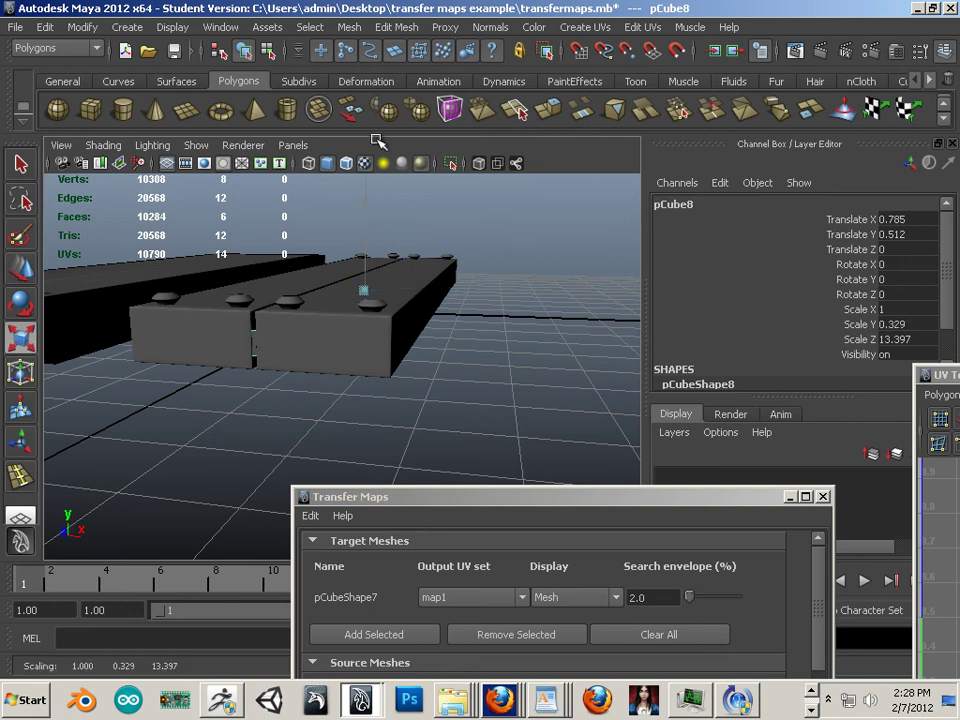
pyautogui.keyDown('alt'); pyautogui.moveTo(193, 429); pyautogui.dragTo(284, 472, button='right'); pyautogui.keyUp('alt')
pyautogui.keyDown('alt'); pyautogui.moveTo(336, 368); pyautogui.dragTo(384, 344); pyautogui.keyUp('alt')
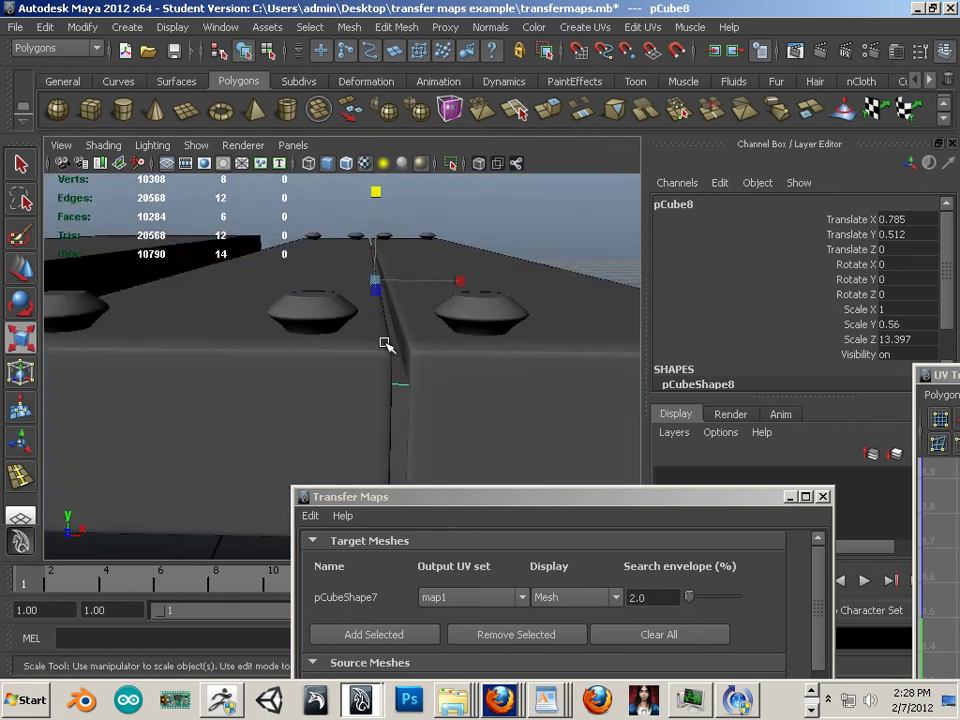
# - Select the baked low-poly box and examine its seam and bolts from several angles
pyautogui.keyDown('alt'); pyautogui.moveTo(397, 399); pyautogui.dragTo(413, 408); pyautogui.keyUp('alt')
pyautogui.keyDown('alt'); pyautogui.moveTo(413, 408); pyautogui.dragTo(272, 386, button='right'); pyautogui.keyUp('alt')
pyautogui.keyDown('alt'); pyautogui.moveTo(272, 386); pyautogui.dragTo(358, 377, button='middle'); pyautogui.keyUp('alt')
pyautogui.click(267, 380)
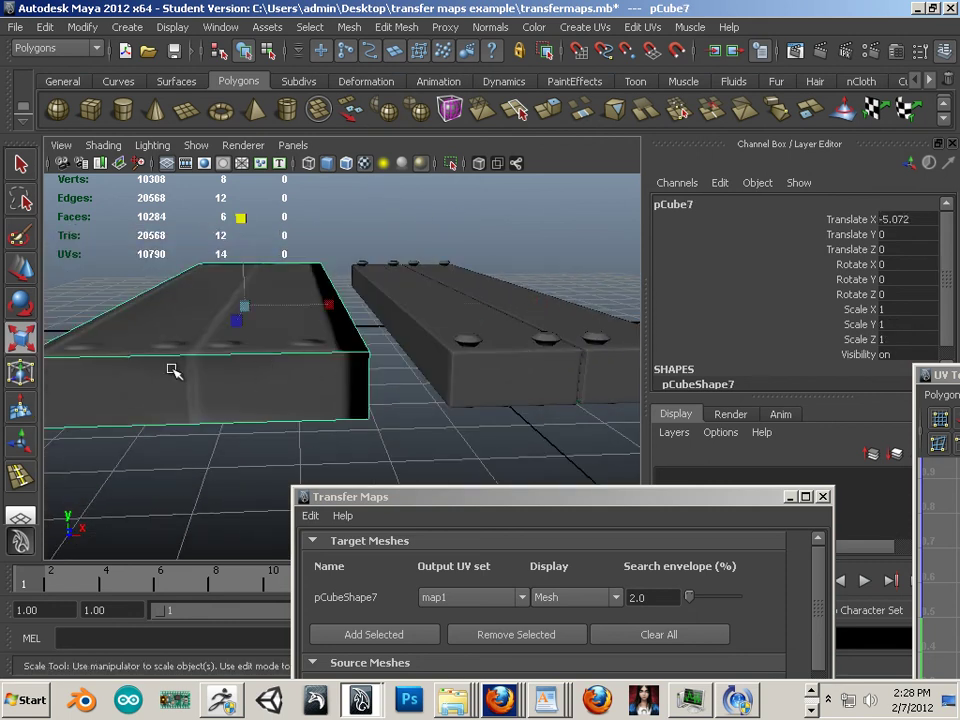
pyautogui.keyDown('alt'); pyautogui.moveTo(172, 370); pyautogui.dragTo(276, 377); pyautogui.keyUp('alt')
pyautogui.keyDown('alt'); pyautogui.moveTo(276, 377); pyautogui.dragTo(216, 306, button='middle'); pyautogui.keyUp('alt')
pyautogui.keyDown('alt'); pyautogui.moveTo(216, 306); pyautogui.dragTo(259, 328, button='right'); pyautogui.keyUp('alt')
pyautogui.keyDown('alt'); pyautogui.moveTo(259, 328); pyautogui.dragTo(346, 348); pyautogui.keyUp('alt')
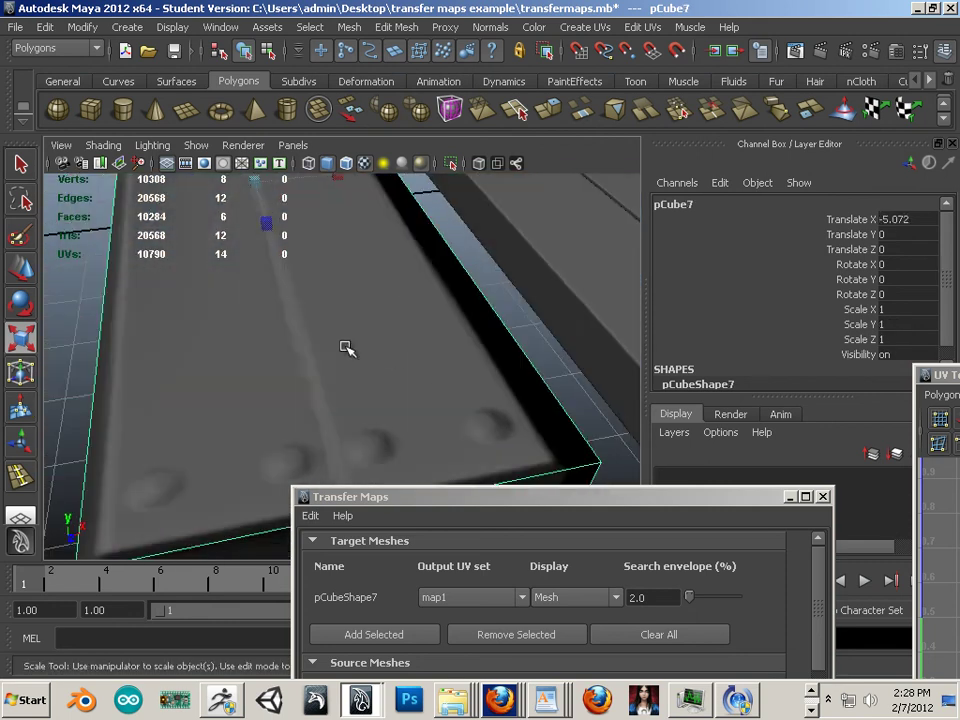
pyautogui.keyDown('alt'); pyautogui.moveTo(441, 389); pyautogui.dragTo(407, 366); pyautogui.keyUp('alt')
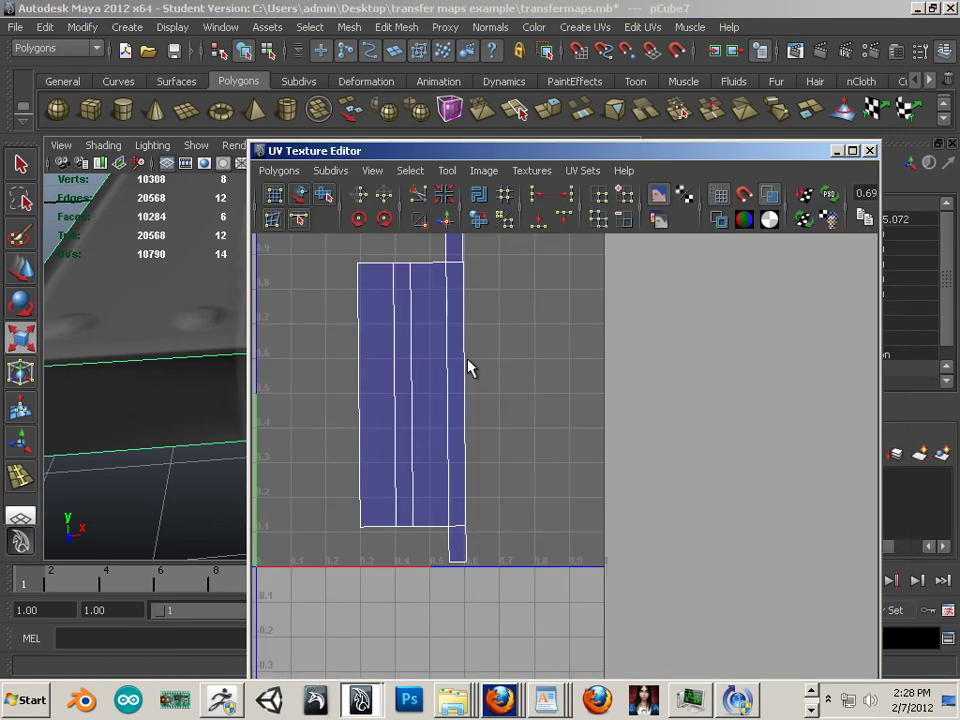
# - Unfold the UVs of the low-poly box's wide faces, and then those of the narrow vertical strip
pyautogui.scroll(-3, 420, 334)
pyautogui.moveTo(471, 345); pyautogui.dragTo(452, 312, button='right')
pyautogui.moveTo(421, 288); pyautogui.dragTo(496, 598)
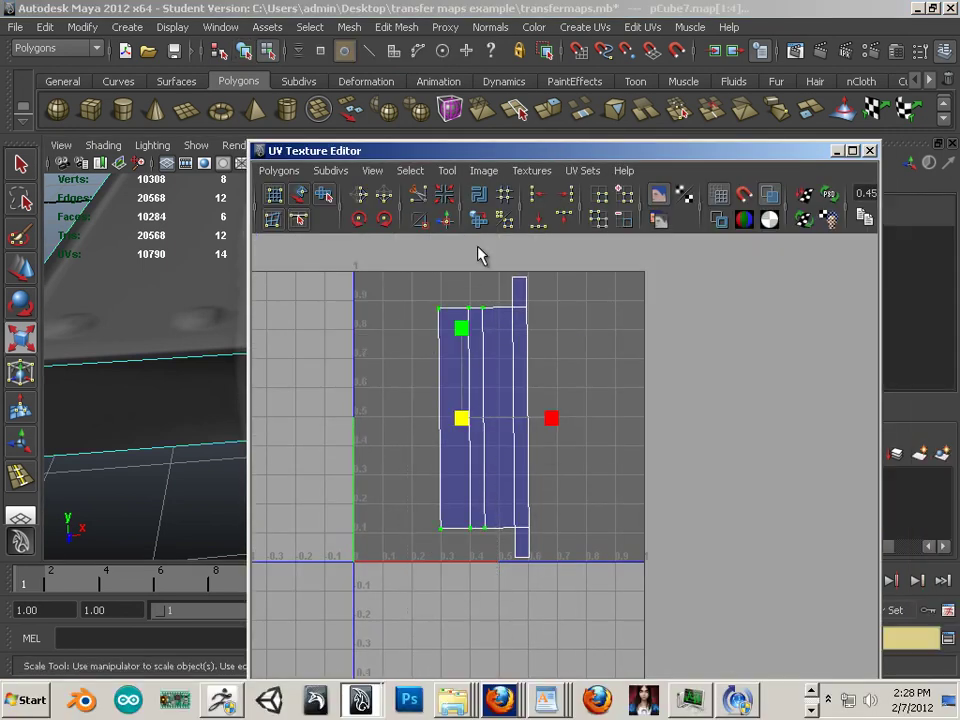
pyautogui.click(478, 219)
pyautogui.moveTo(566, 591); pyautogui.dragTo(499, 279)
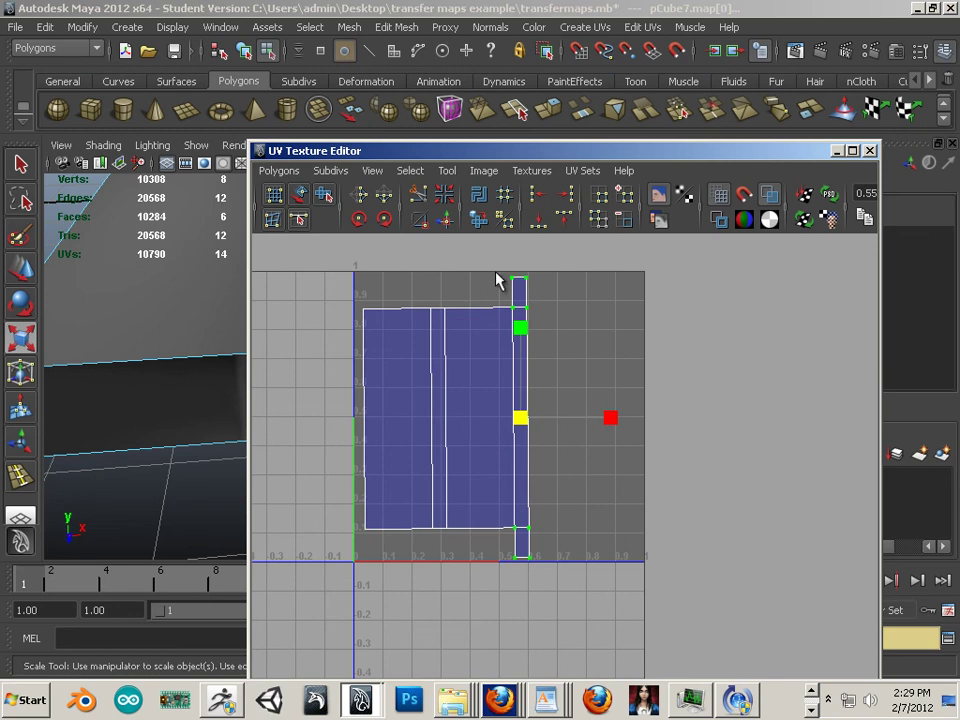
pyautogui.click(480, 219)
pyautogui.scroll(-2, 564, 421)
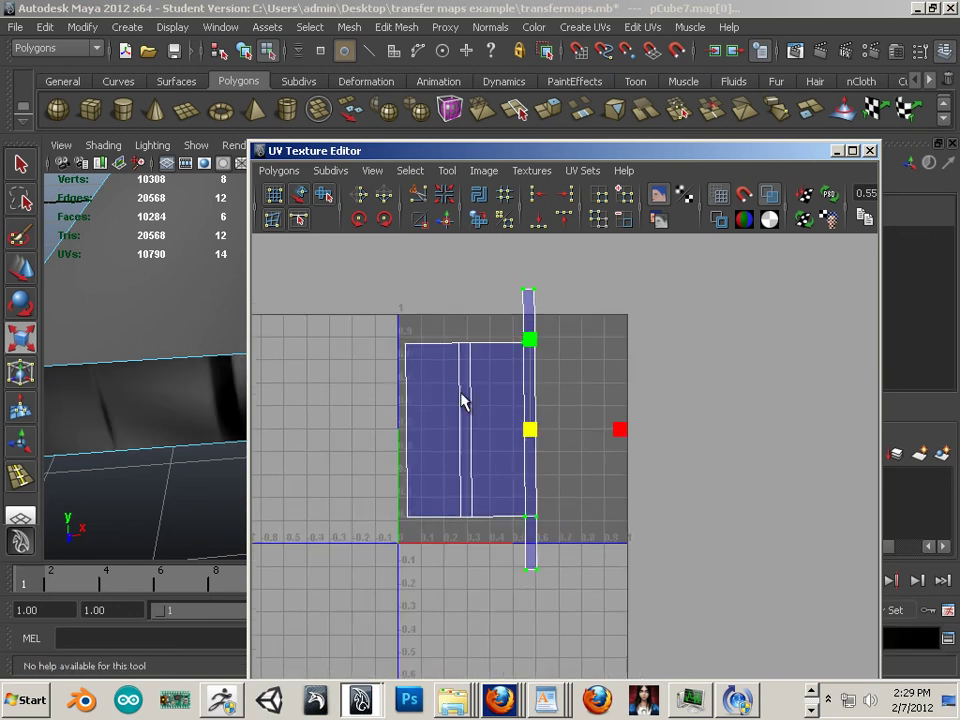
# - Scale all of the box's UVs down uniformly so the layout fits inside the 0 to 1 texture space
pyautogui.moveTo(467, 391); pyautogui.dragTo(523, 384, button='right')
pyautogui.moveTo(369, 279); pyautogui.dragTo(588, 598)
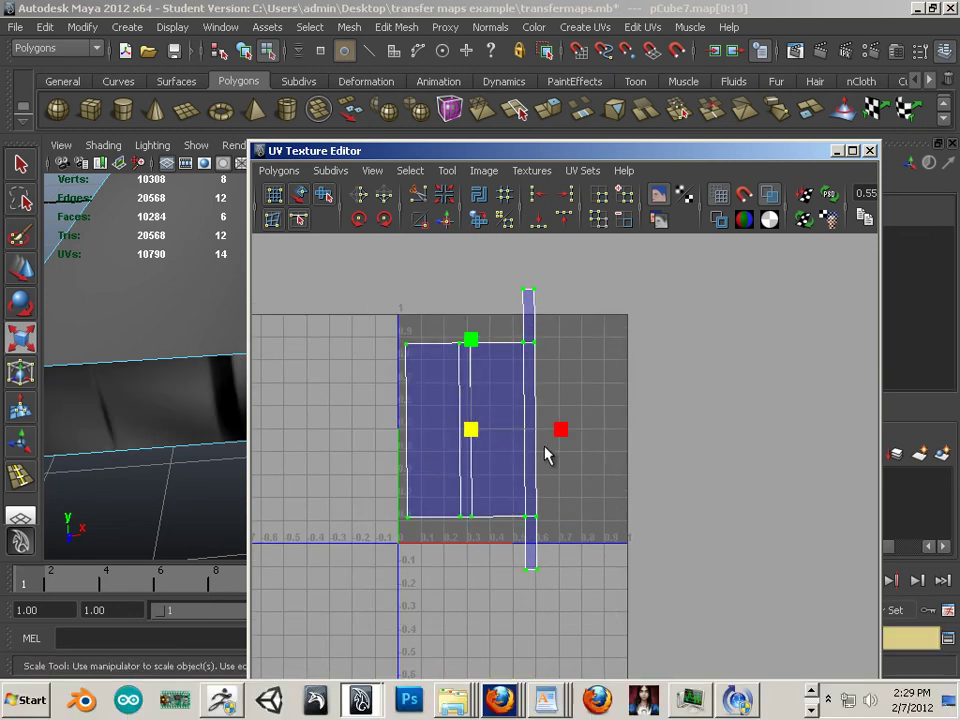
pyautogui.moveTo(472, 424); pyautogui.dragTo(457, 455)
pyautogui.hotkey('ctrl', 'z')
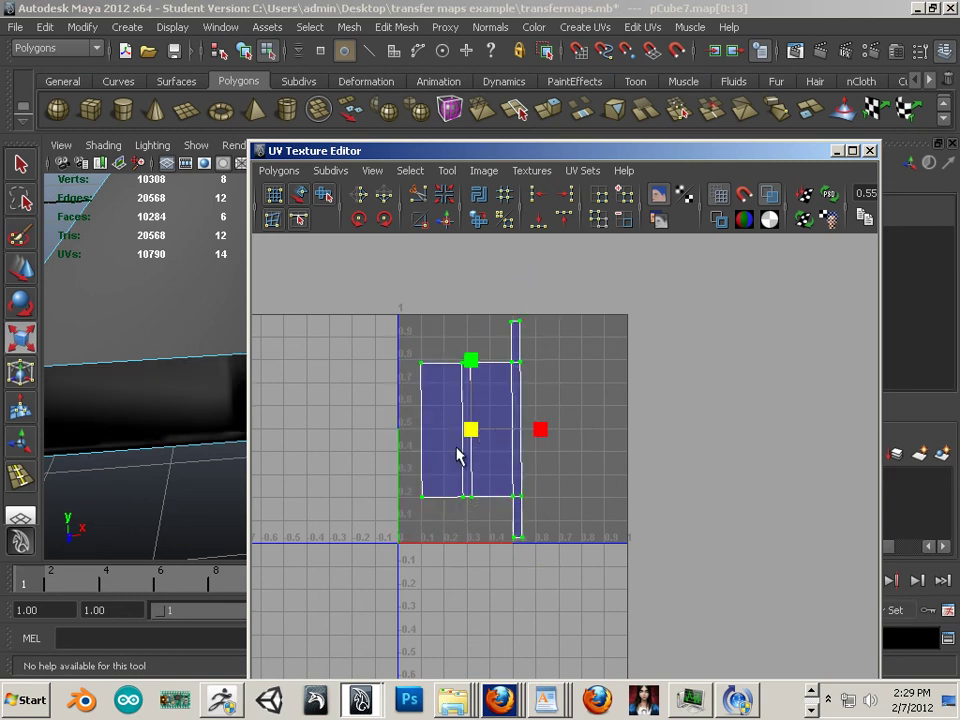
pyautogui.click(510, 549)
# - Soften all edges of the baked low-poly box
pyautogui.moveTo(407, 151); pyautogui.dragTo(736, 304)
pyautogui.keyDown('alt'); pyautogui.moveTo(466, 382); pyautogui.dragTo(345, 331, button='right'); pyautogui.keyUp('alt')
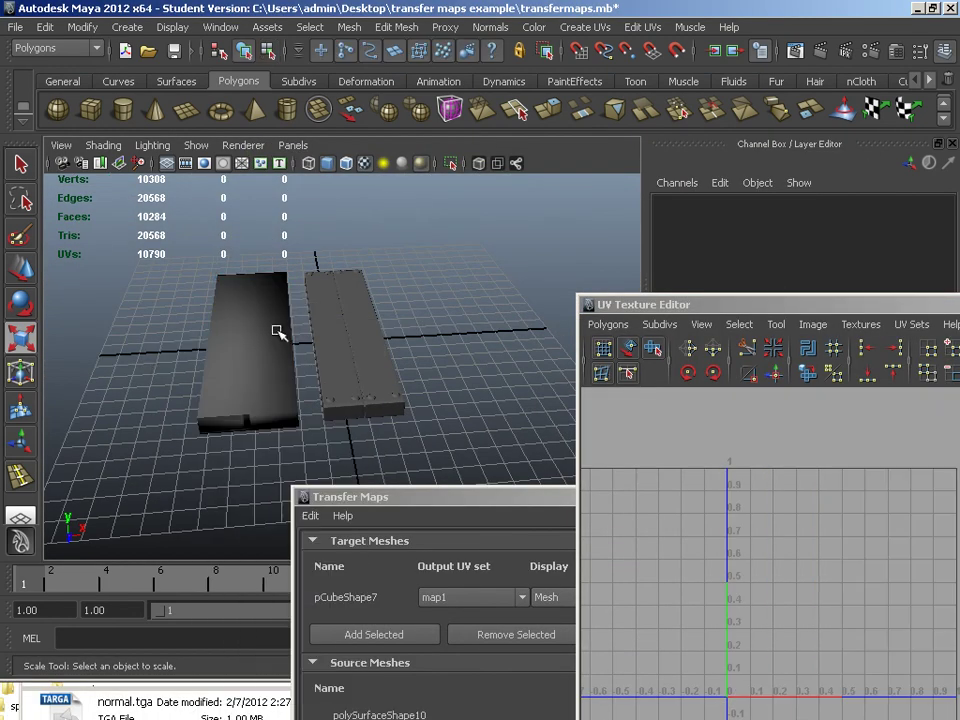
pyautogui.click(249, 329)
pyautogui.click(491, 27)
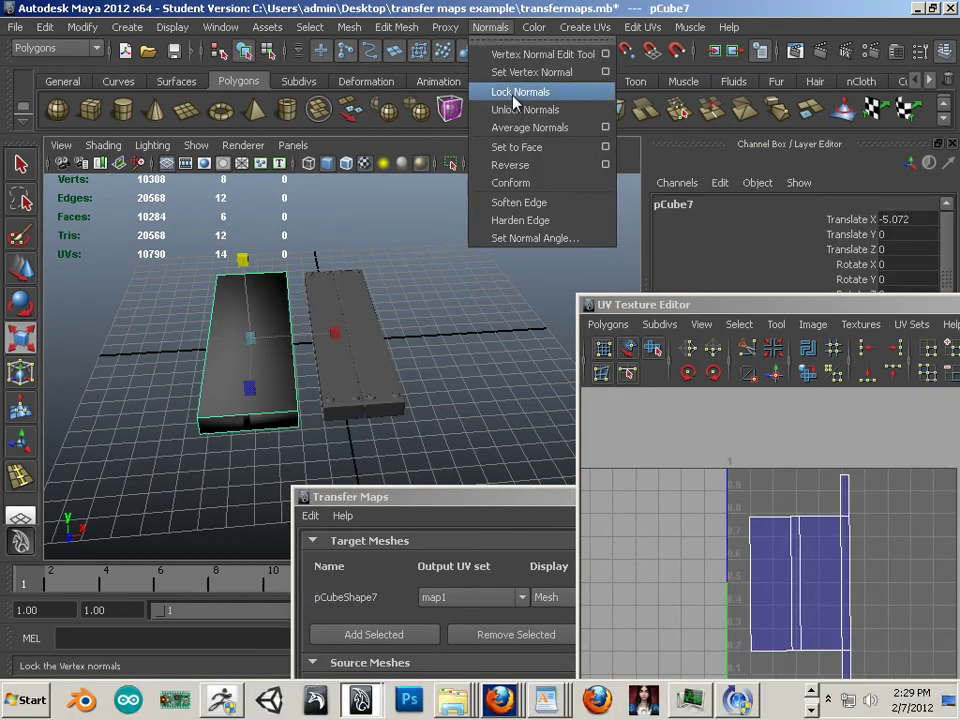
pyautogui.click(520, 202)
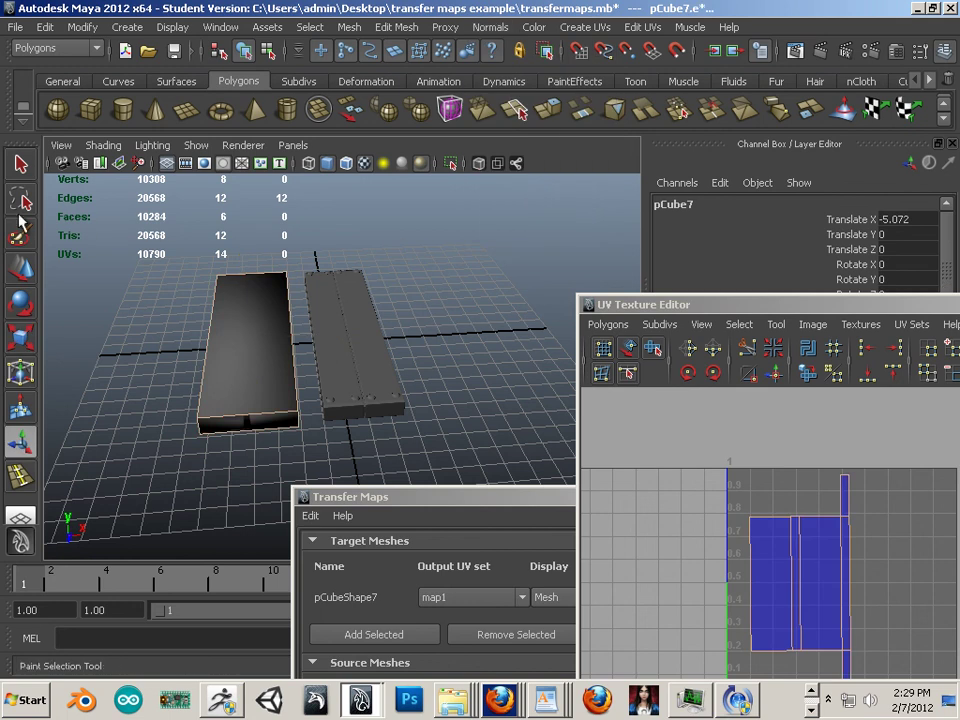
# - Move the low-poly box onto the high-poly planks at Translate X -2.723 and Translate Y -0.053
pyautogui.click(22, 266)
pyautogui.moveTo(225, 316); pyautogui.dragTo(272, 303, button='right')
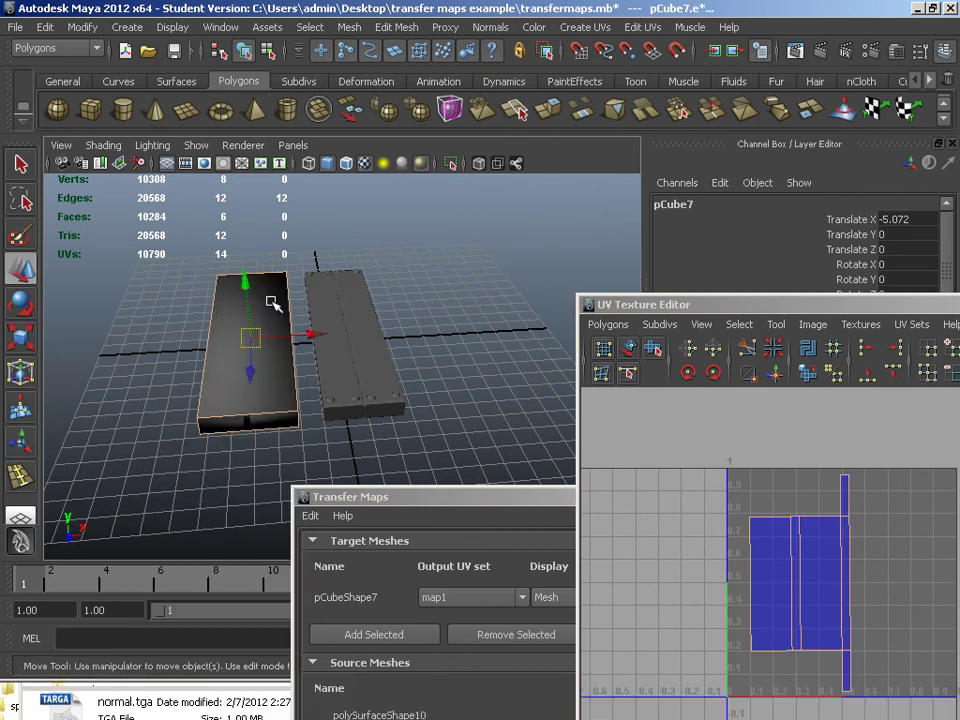
pyautogui.moveTo(245, 304); pyautogui.dragTo(245, 308)
pyautogui.click(275, 359)
pyautogui.hotkey('ctrl', 'z')
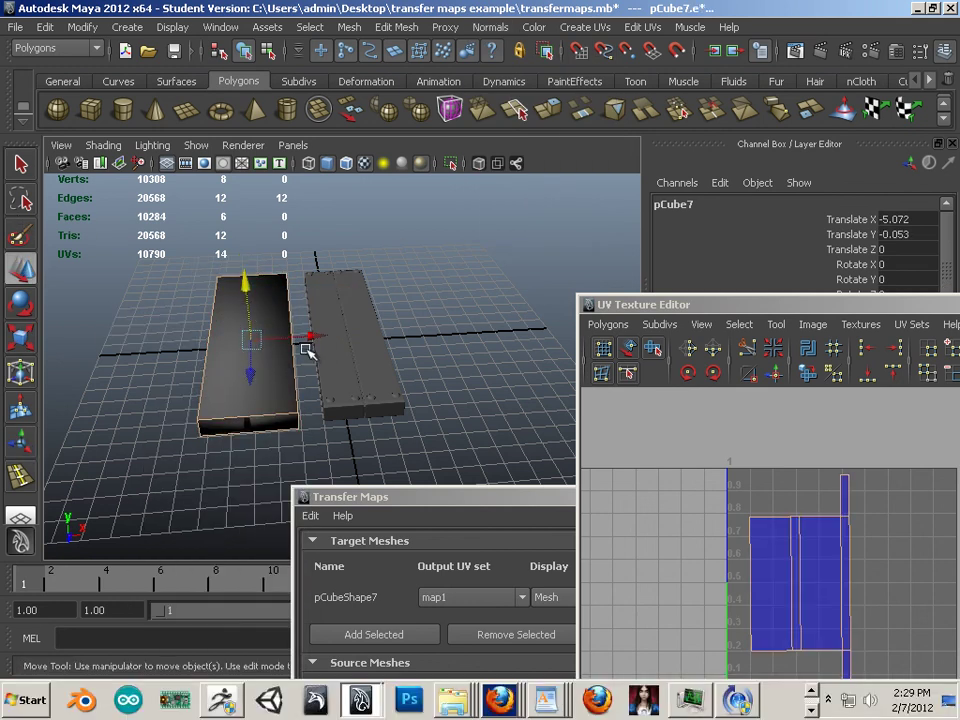
pyautogui.moveTo(313, 341); pyautogui.dragTo(360, 338)
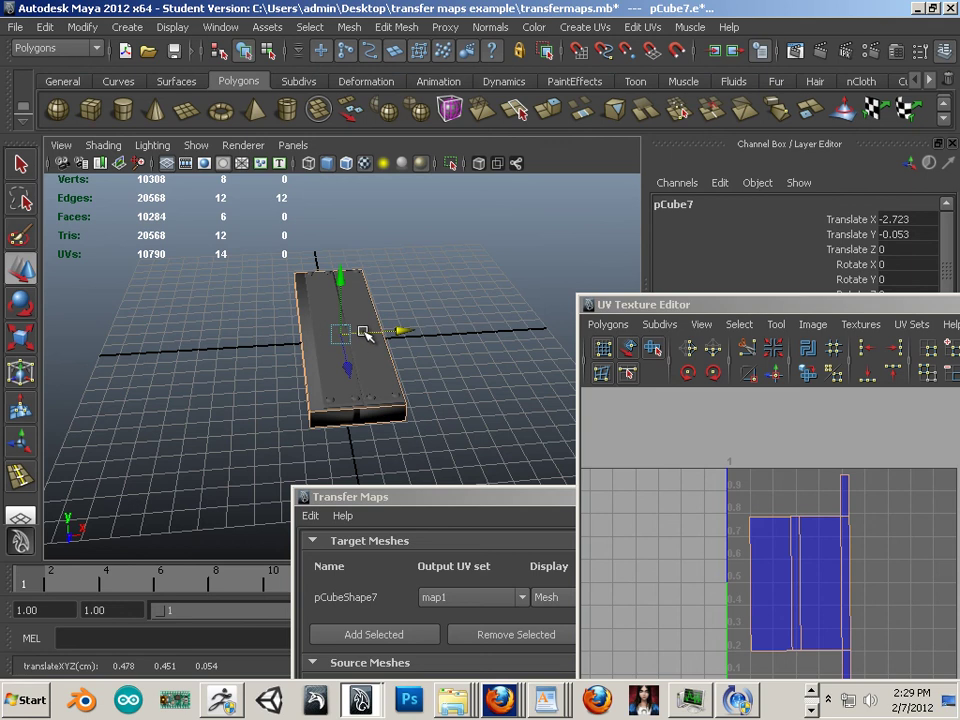
# - Reset the box's Translate X and Y to 0 and slide it back along X to -2.172 over the planks
pyautogui.moveTo(301, 323); pyautogui.dragTo(382, 301, button='right')
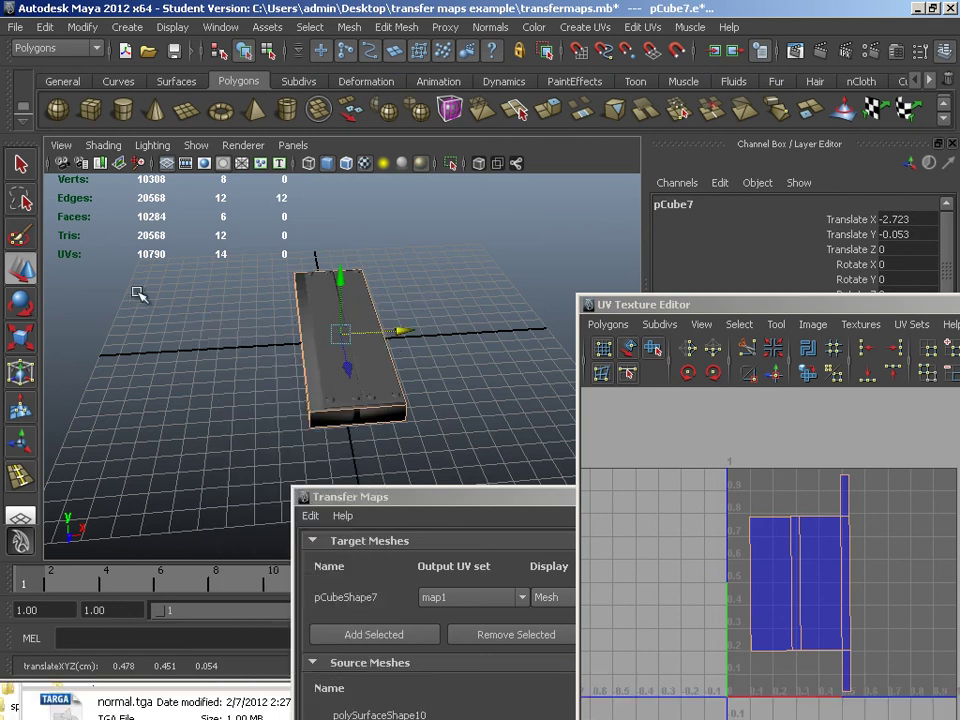
pyautogui.keyDown('alt'); pyautogui.moveTo(135, 291); pyautogui.dragTo(244, 281, button='right'); pyautogui.keyUp('alt')
pyautogui.click(290, 375)
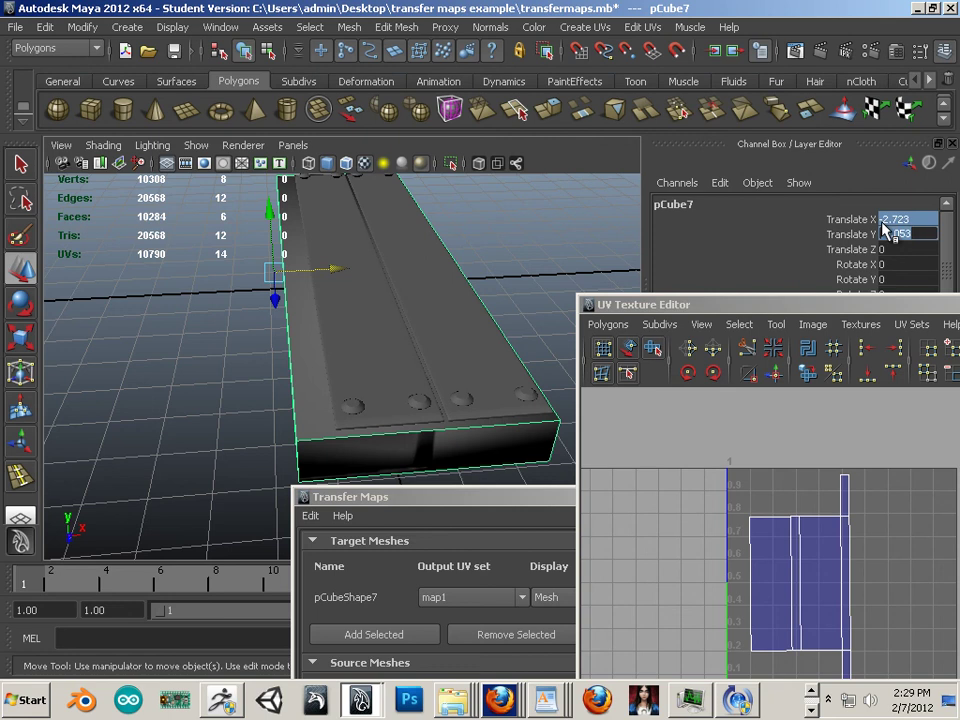
pyautogui.write('0')
pyautogui.press('Return')
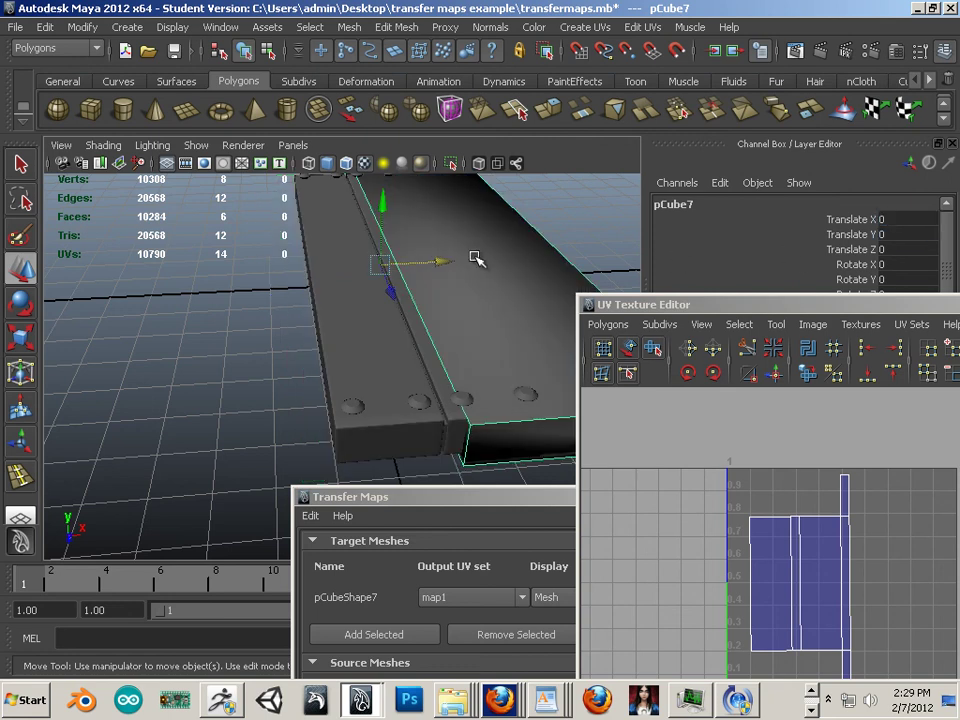
pyautogui.moveTo(475, 259); pyautogui.dragTo(369, 270)
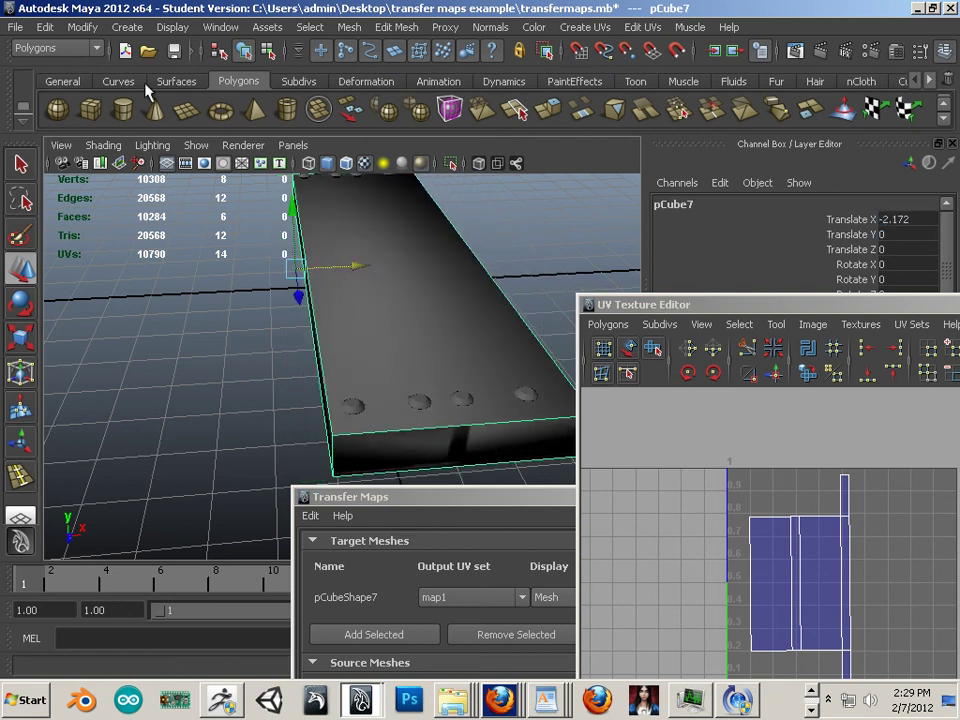
# - Center the pivot of the low-poly box
pyautogui.click(46, 28)
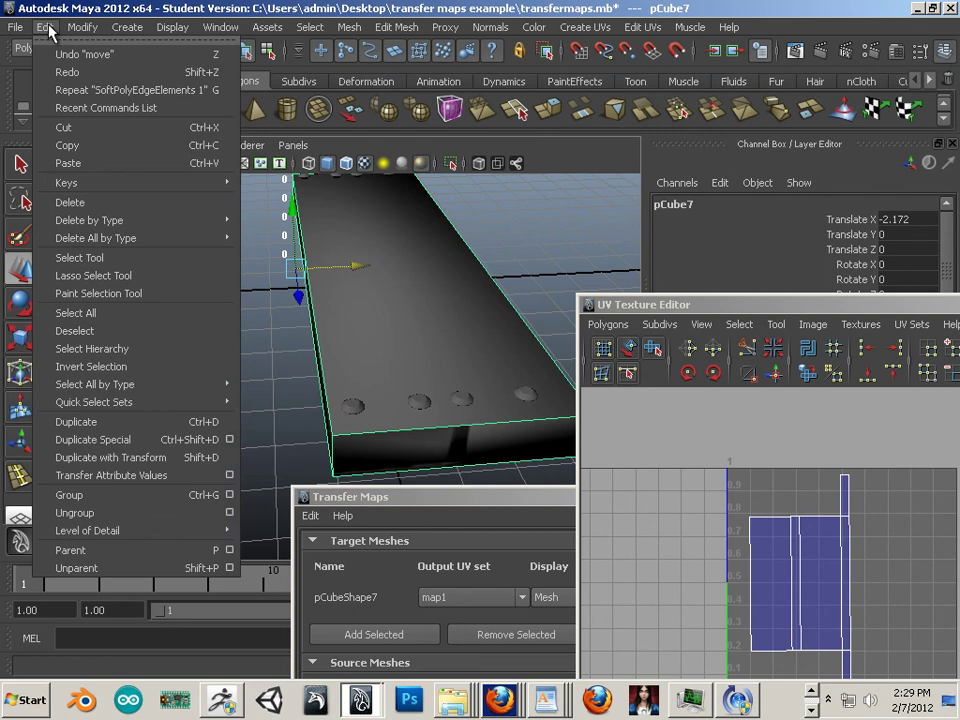
pyautogui.moveTo(82, 27)
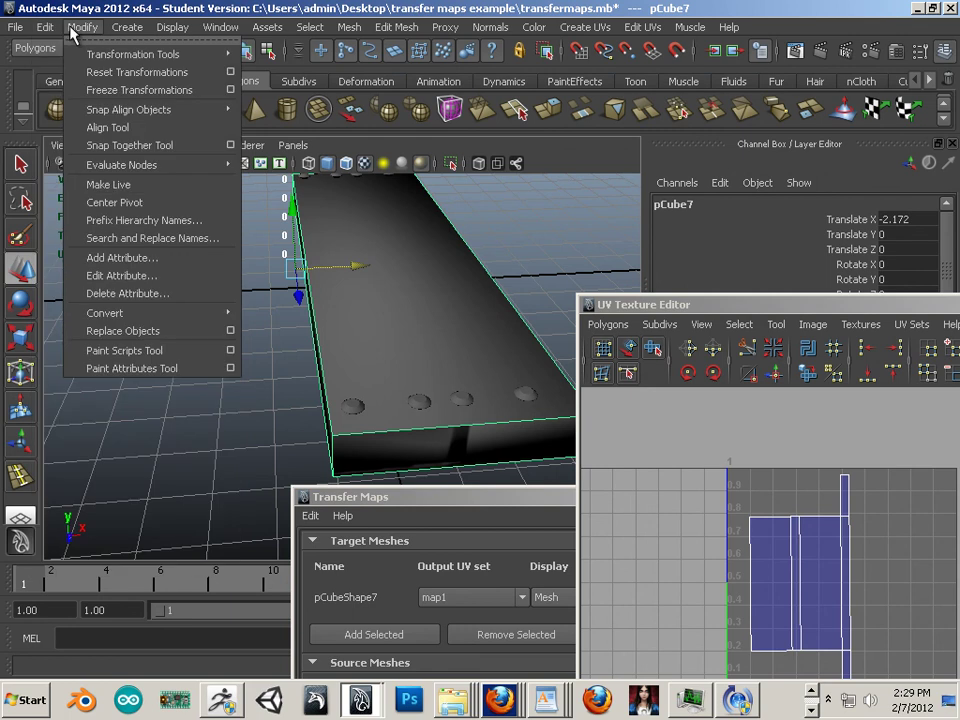
pyautogui.click(145, 204)
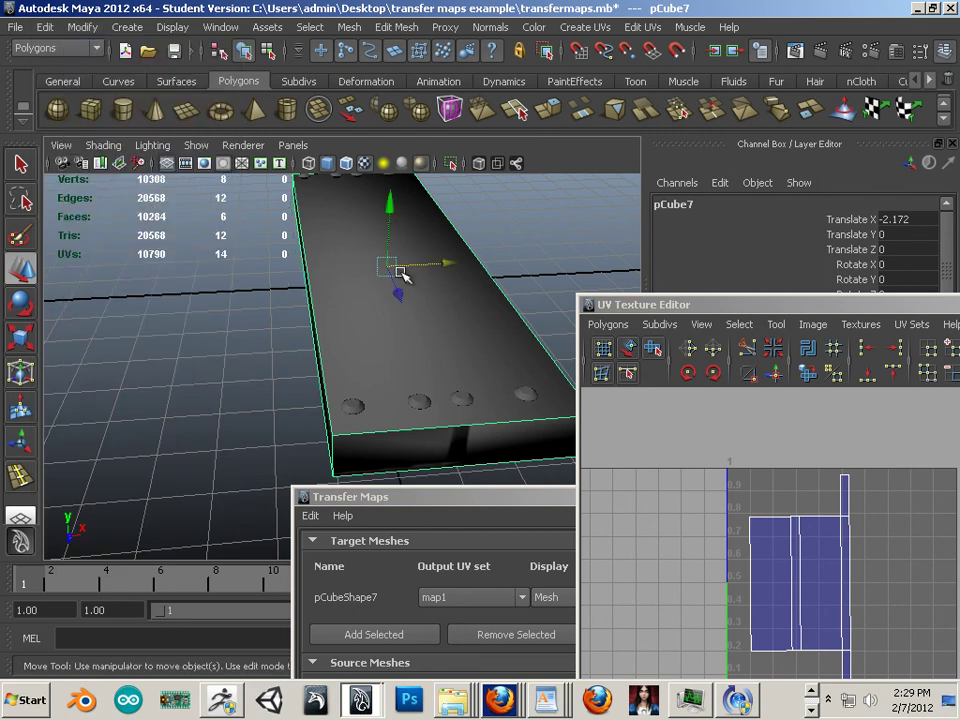
# - In the wireframe top view, move the box to Translate X -2.453 and scale it to 0.853 in X to match the planks' width
pyautogui.keyDown('alt'); pyautogui.moveTo(400, 272); pyautogui.dragTo(310, 266, button='middle'); pyautogui.keyUp('alt')
pyautogui.press('space')
pyautogui.press('space')
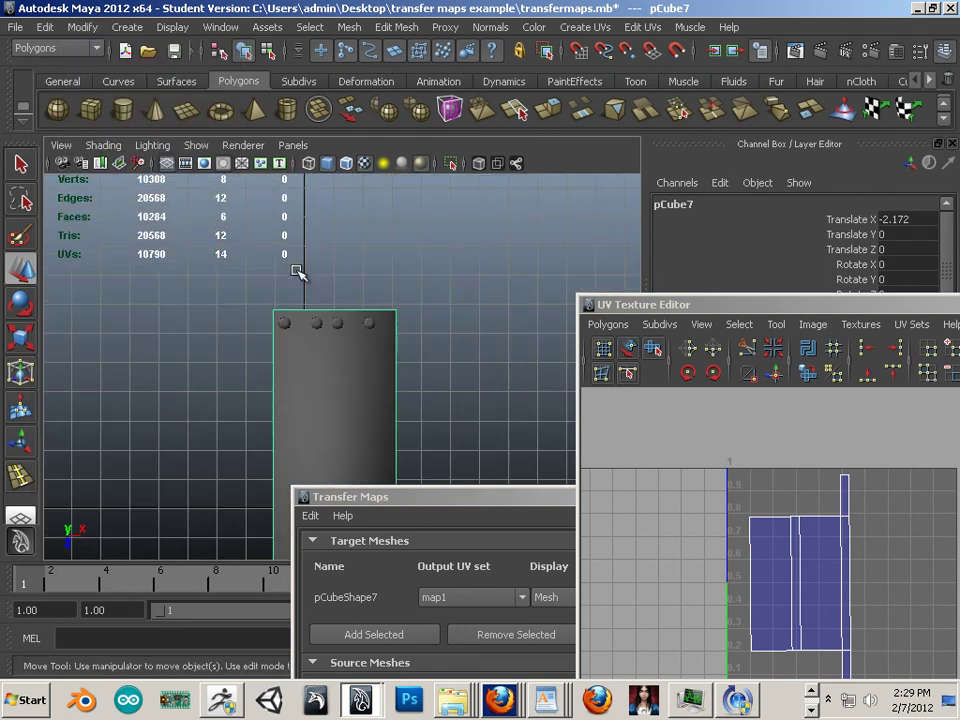
pyautogui.keyDown('alt'); pyautogui.moveTo(298, 271); pyautogui.dragTo(272, 210); pyautogui.keyUp('alt')
pyautogui.press('4')
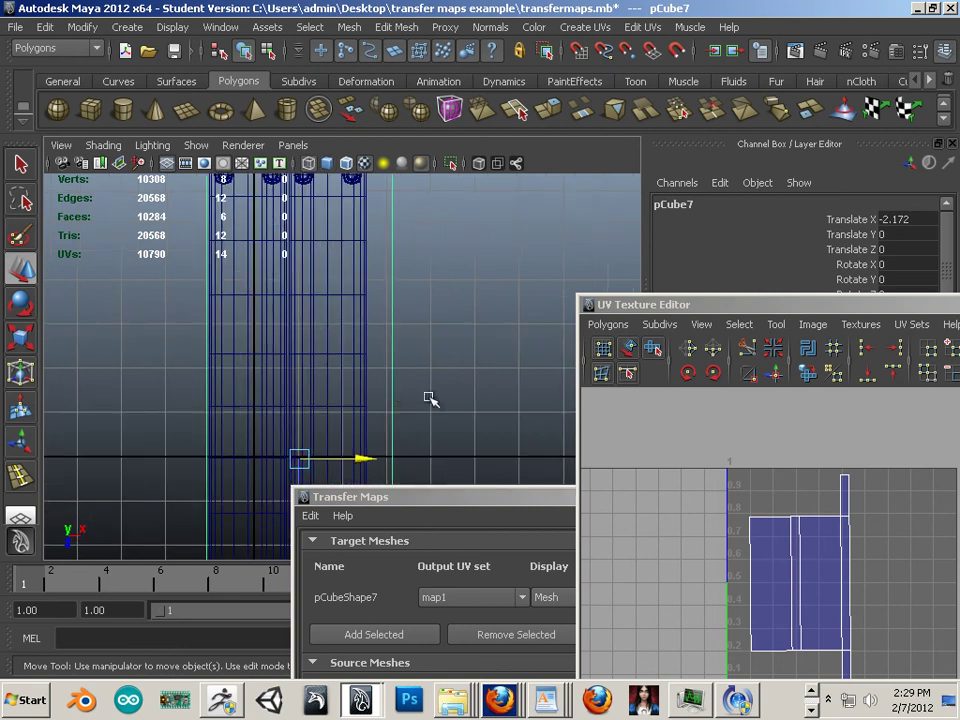
pyautogui.moveTo(378, 424)
pyautogui.mouseDown()
pyautogui.moveTo(370, 426)
pyautogui.moveTo(388, 426)
pyautogui.moveTo(378, 428)
pyautogui.mouseUp()
pyautogui.press('r')
pyautogui.keyDown('alt'); pyautogui.moveTo(358, 434); pyautogui.dragTo(356, 166, button='middle'); pyautogui.keyUp('alt')
pyautogui.keyDown('alt'); pyautogui.moveTo(332, 263); pyautogui.dragTo(388, 318, button='right'); pyautogui.keyUp('alt')
pyautogui.keyDown('alt'); pyautogui.moveTo(349, 185); pyautogui.dragTo(304, 358, button='middle'); pyautogui.keyUp('alt')
pyautogui.keyDown('alt'); pyautogui.moveTo(304, 358); pyautogui.dragTo(257, 253, button='right'); pyautogui.keyUp('alt')
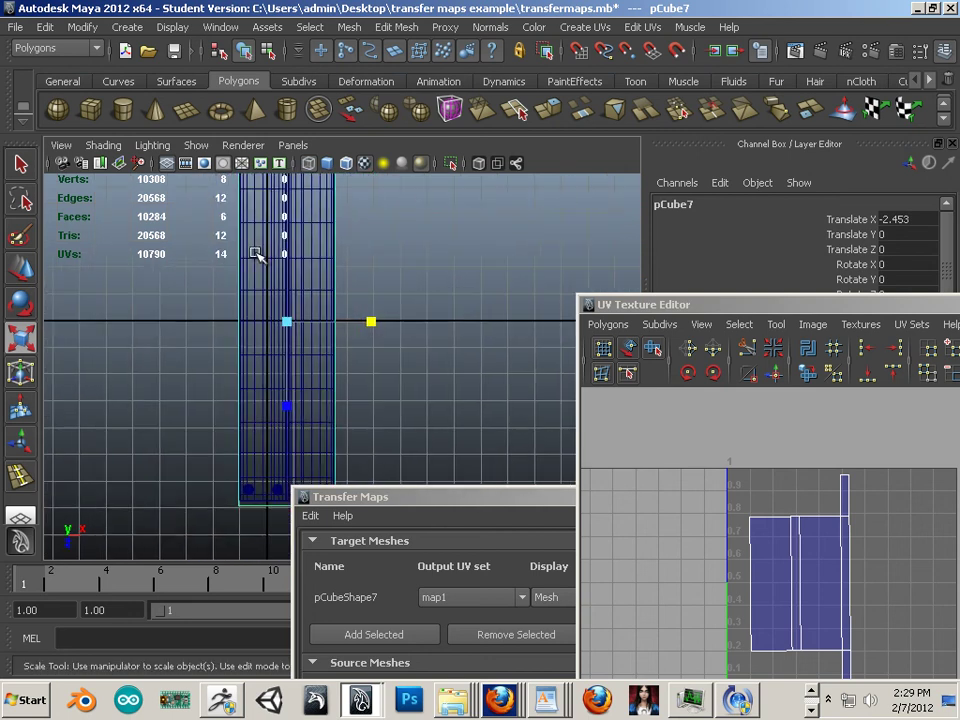
# - Scale the box to 0.985 along Z and move it to Translate Z -0.07 to line up with the planks' ends
pyautogui.keyDown('alt'); pyautogui.moveTo(262, 247); pyautogui.dragTo(251, 289, button='middle'); pyautogui.keyUp('alt')
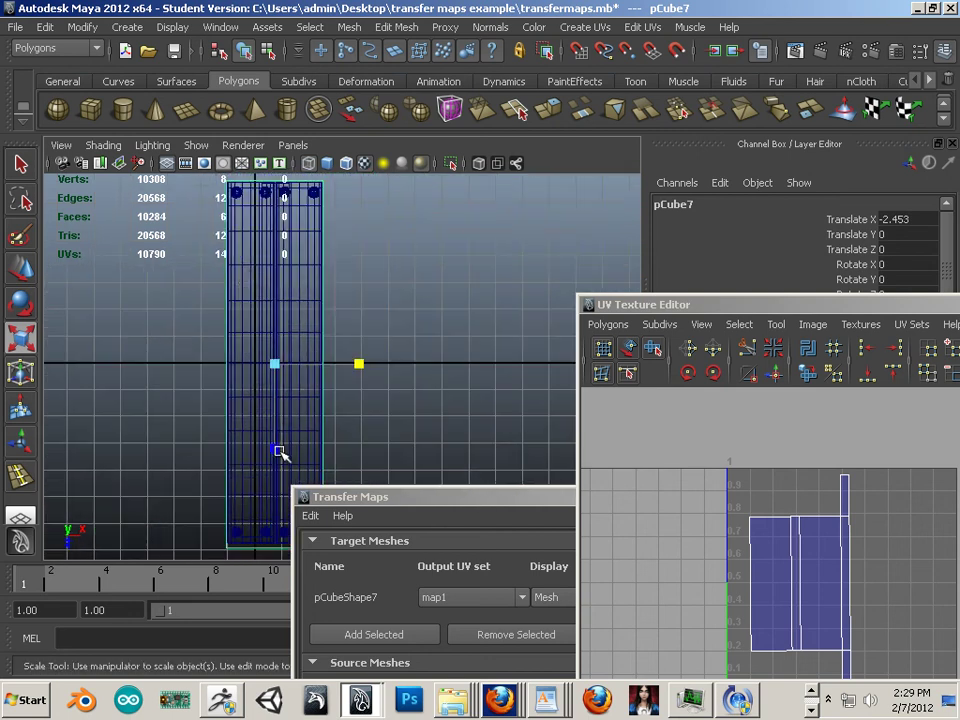
pyautogui.moveTo(280, 453); pyautogui.dragTo(281, 452)
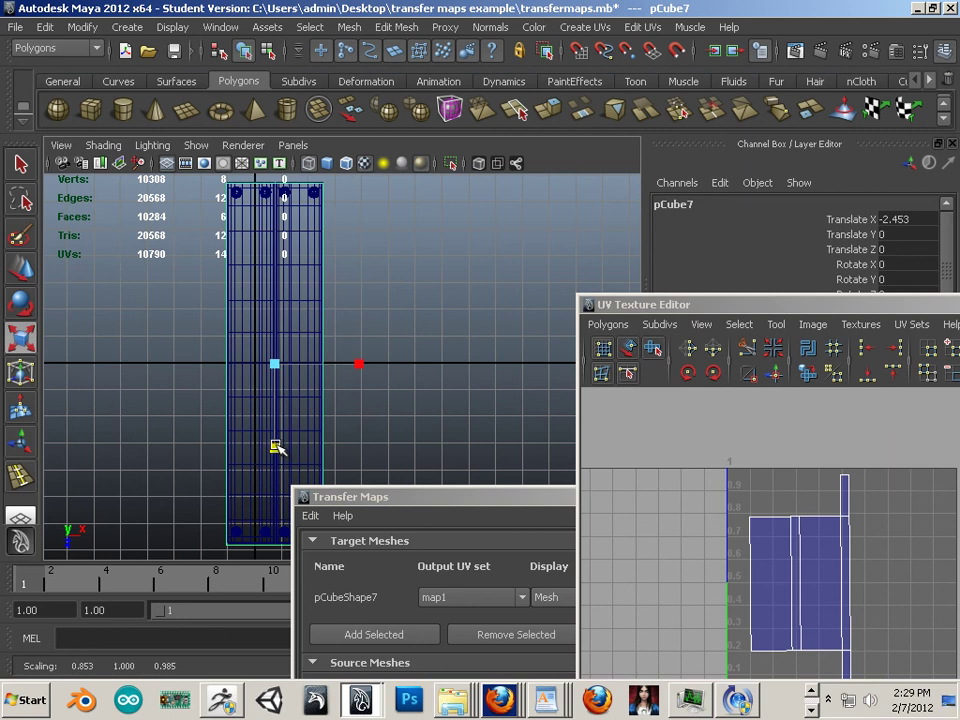
pyautogui.click(18, 268)
pyautogui.moveTo(274, 405); pyautogui.dragTo(277, 423)
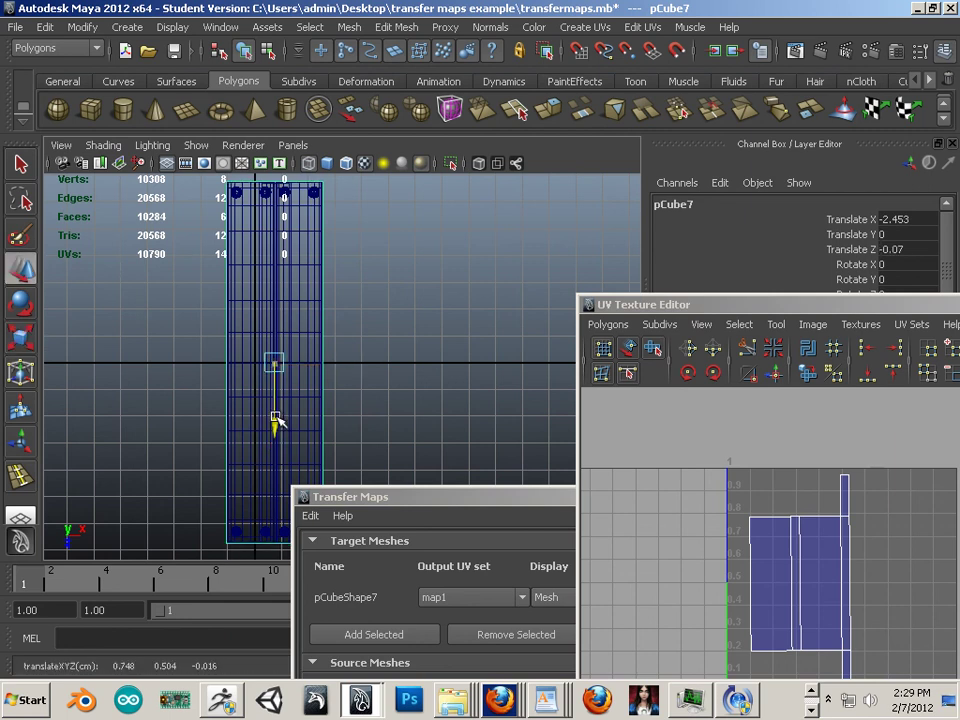
# - Refine the box's scale to 0.866 in X and 0.991 in Z so it just encloses the planks
pyautogui.keyDown('alt'); pyautogui.moveTo(327, 411); pyautogui.dragTo(321, 227, button='middle'); pyautogui.keyUp('alt')
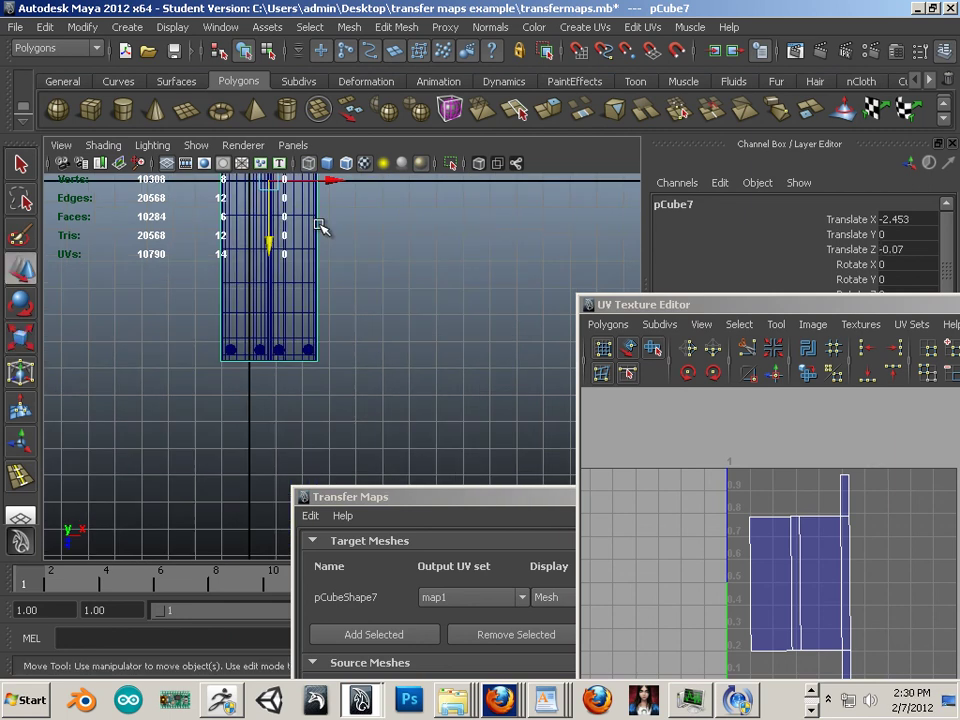
pyautogui.keyDown('alt'); pyautogui.moveTo(321, 227); pyautogui.dragTo(336, 330, button='right'); pyautogui.keyUp('alt')
pyautogui.keyDown('alt'); pyautogui.moveTo(338, 328); pyautogui.dragTo(376, 420, button='middle'); pyautogui.keyUp('alt')
pyautogui.keyDown('alt'); pyautogui.moveTo(376, 420); pyautogui.dragTo(330, 326, button='right'); pyautogui.keyUp('alt')
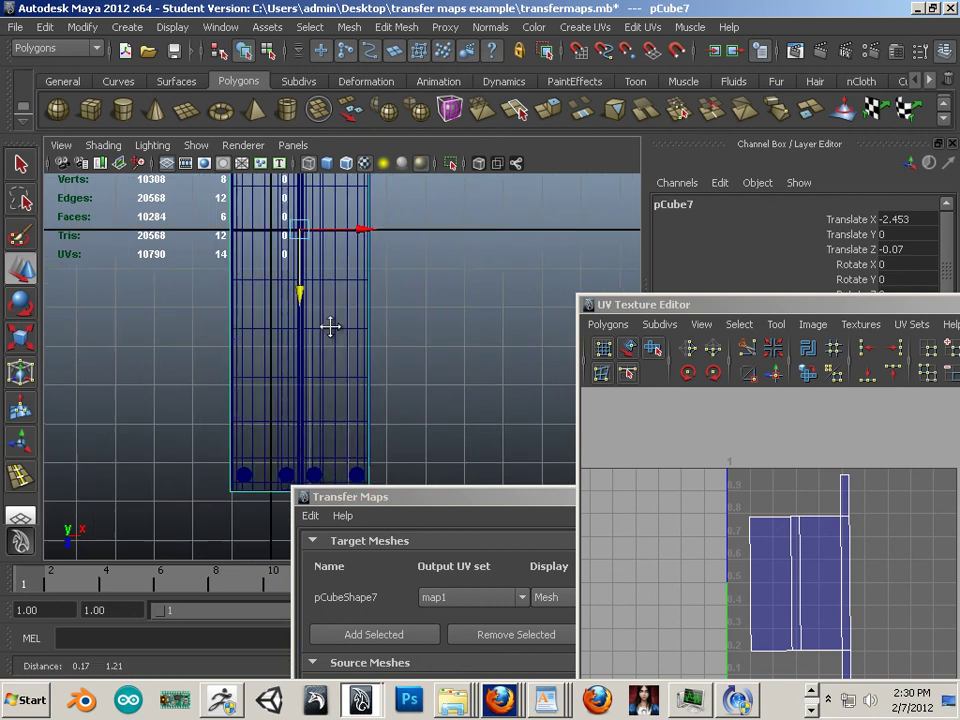
pyautogui.keyDown('alt'); pyautogui.moveTo(330, 326); pyautogui.dragTo(92, 317, button='middle'); pyautogui.keyUp('alt')
pyautogui.press('r')
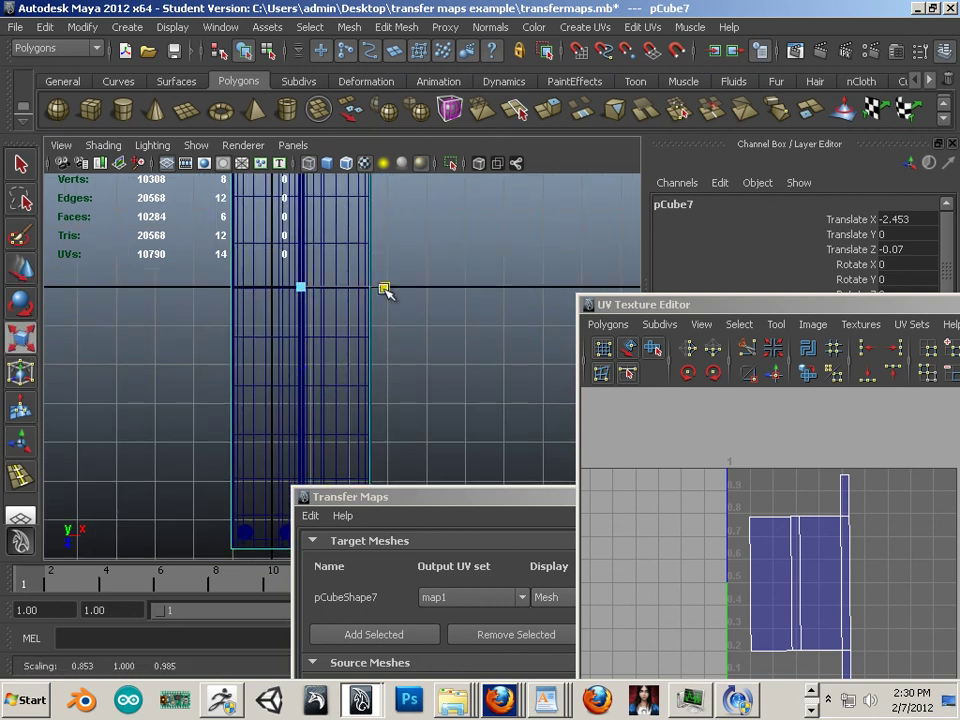
pyautogui.keyDown('alt'); pyautogui.moveTo(386, 291); pyautogui.dragTo(378, 145, button='middle'); pyautogui.keyUp('alt')
pyautogui.keyDown('alt'); pyautogui.moveTo(378, 145); pyautogui.dragTo(373, 311, button='right'); pyautogui.keyUp('alt')
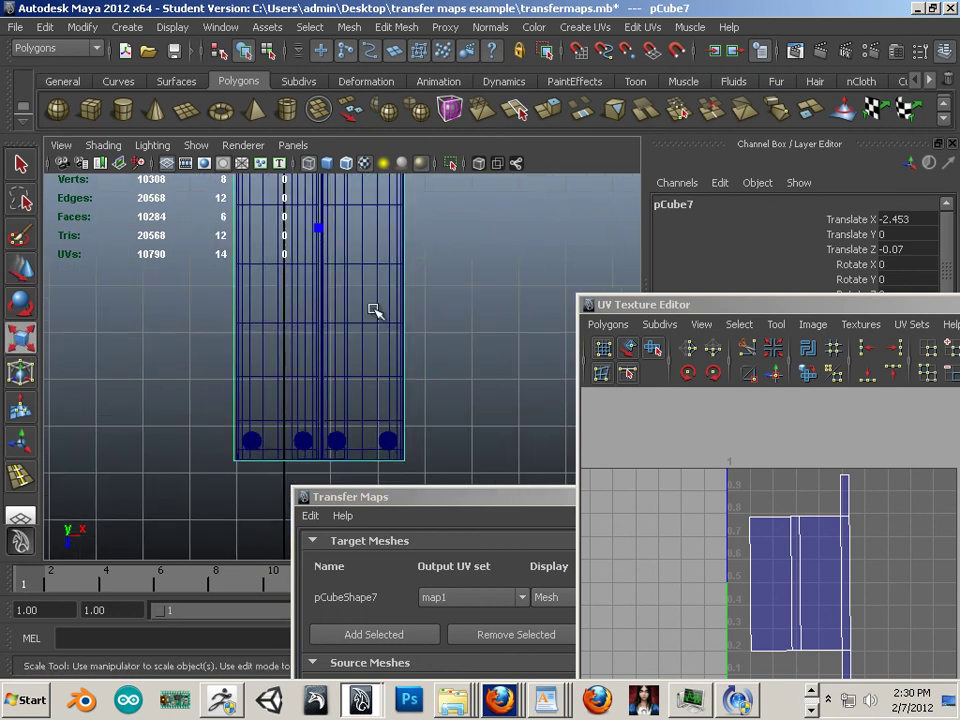
pyautogui.moveTo(318, 228); pyautogui.dragTo(320, 230)
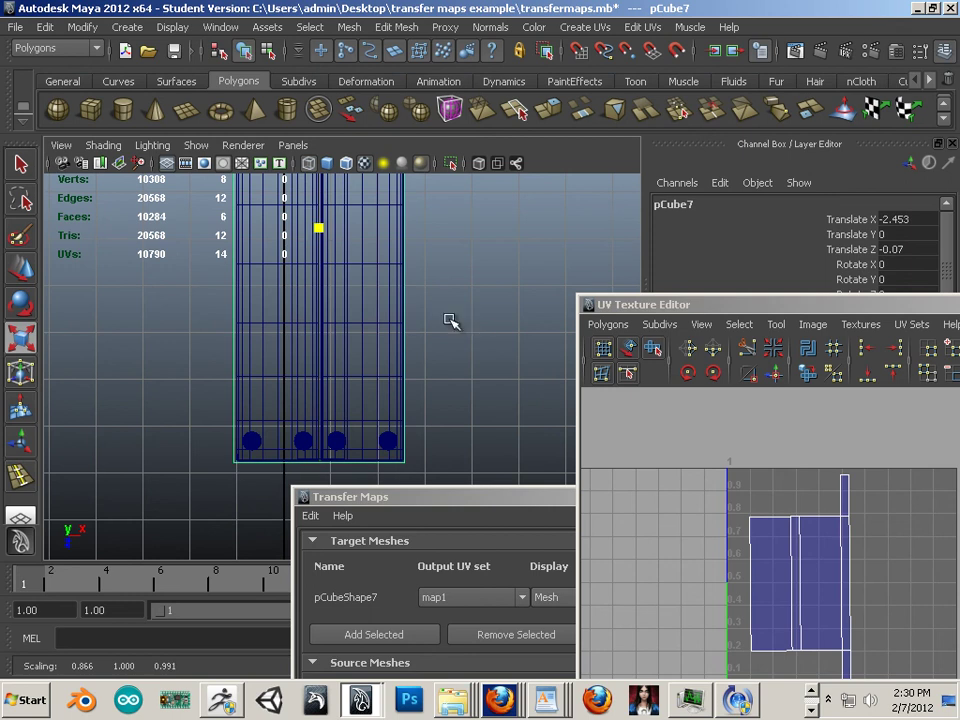
# - In the side view, raise the box to Translate Y 0.059 so it encloses the planks' height, and check the fit in perspective
pyautogui.keyDown('alt'); pyautogui.moveTo(424, 315); pyautogui.dragTo(311, 304); pyautogui.keyUp('alt')
pyautogui.moveTo(311, 304)
pyautogui.keyDown('alt'); pyautogui.mouseDown(button='right')
pyautogui.moveTo(328, 315)
pyautogui.moveTo(320, 308)
pyautogui.mouseUp(button='right'); pyautogui.keyUp('alt')
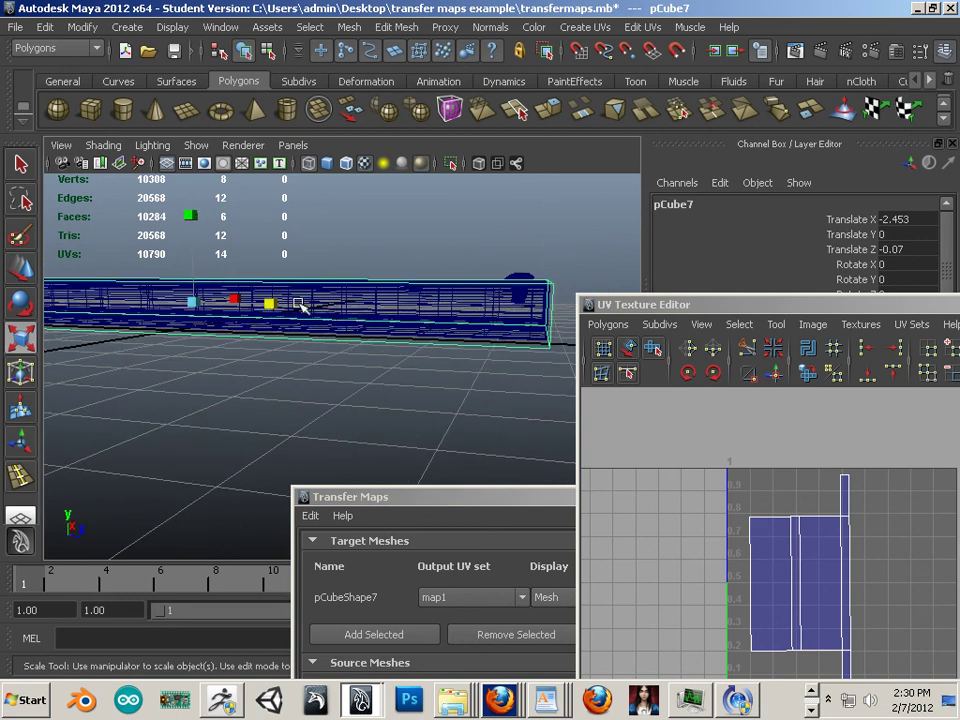
pyautogui.press('w')
pyautogui.keyDown('alt'); pyautogui.moveTo(343, 336); pyautogui.dragTo(302, 298); pyautogui.keyUp('alt')
pyautogui.press('space')
pyautogui.press('space')
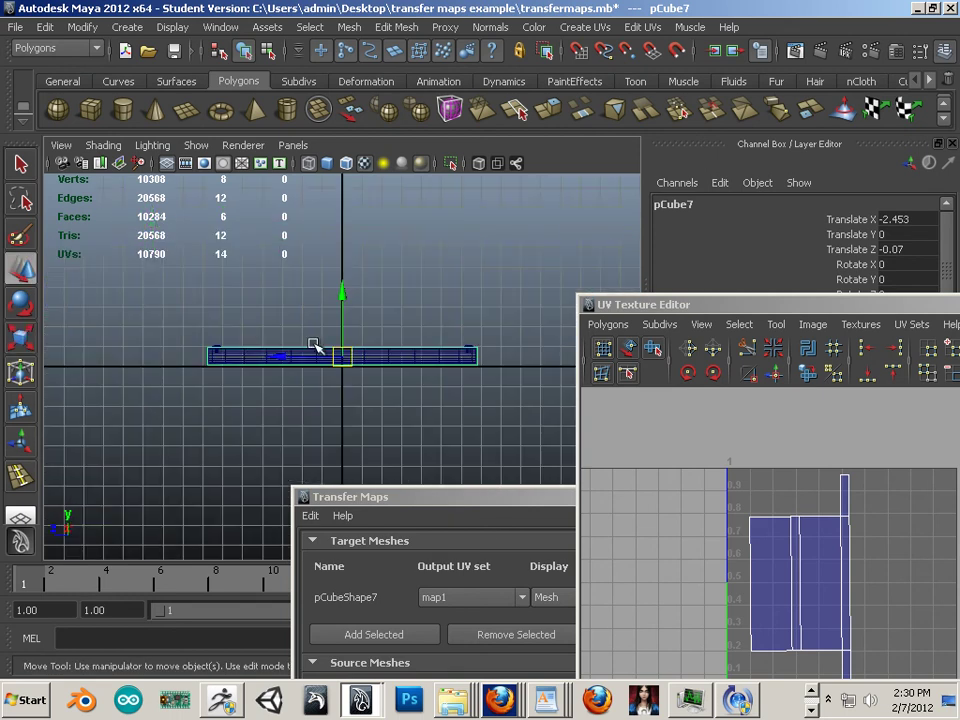
pyautogui.keyDown('alt'); pyautogui.moveTo(312, 345); pyautogui.dragTo(340, 225, button='right'); pyautogui.keyUp('alt')
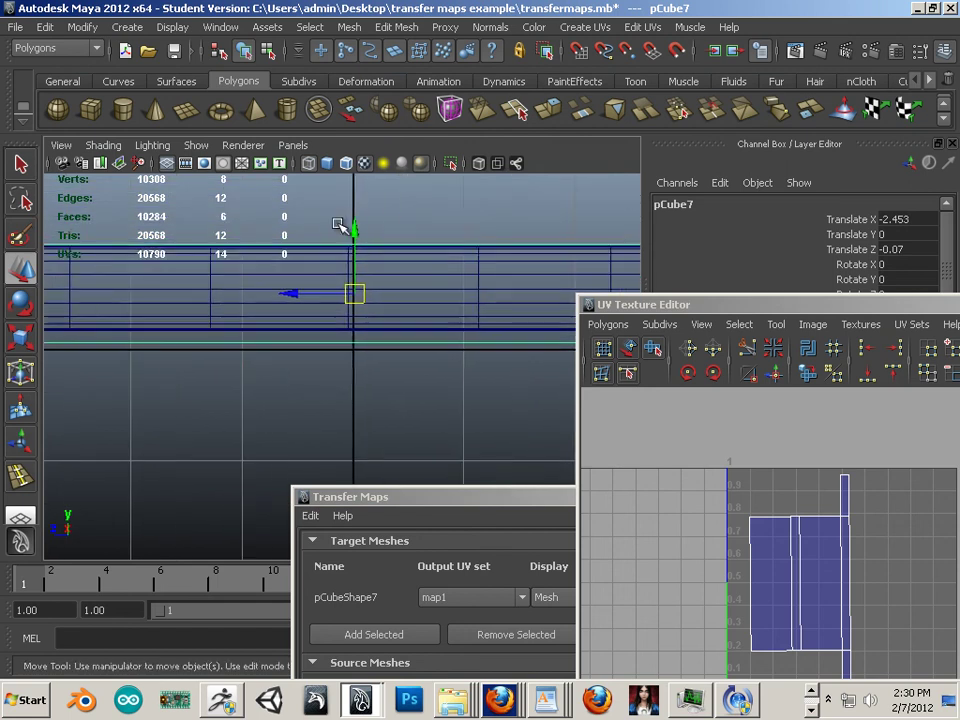
pyautogui.moveTo(354, 232); pyautogui.dragTo(355, 222)
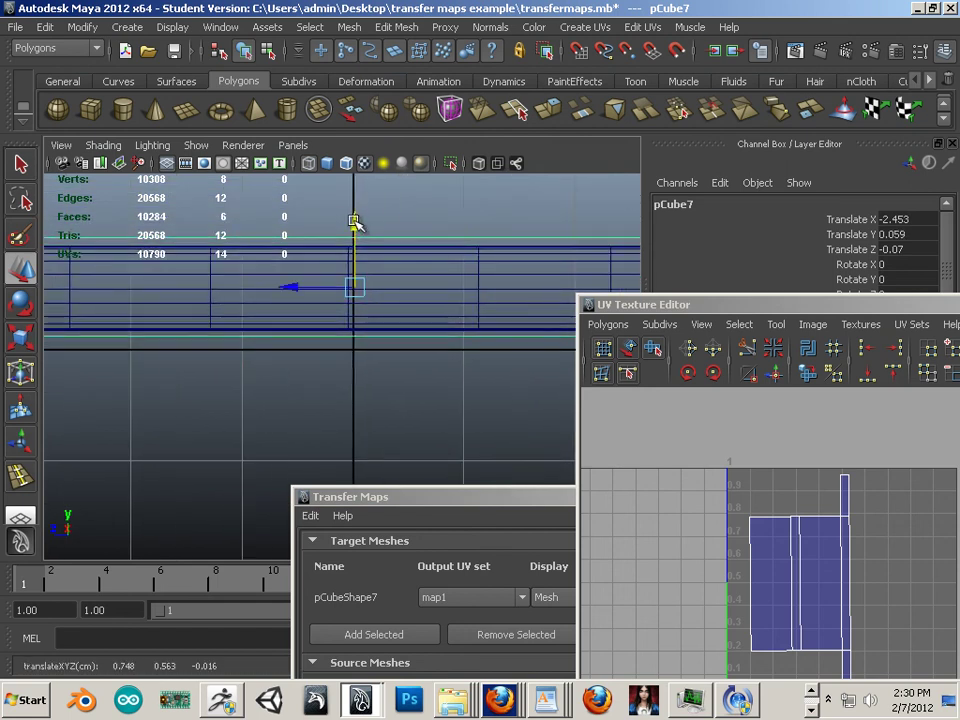
pyautogui.scroll(-3, 292, 284)
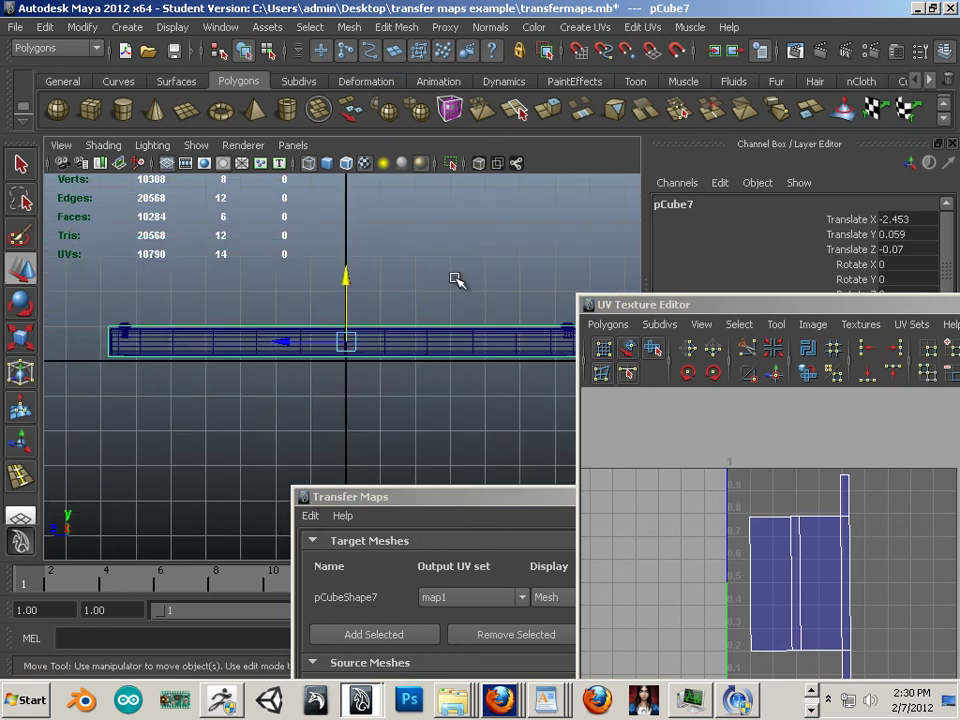
pyautogui.press('space')
pyautogui.press('space')
pyautogui.keyDown('alt'); pyautogui.moveTo(459, 280); pyautogui.dragTo(296, 304); pyautogui.keyUp('alt')
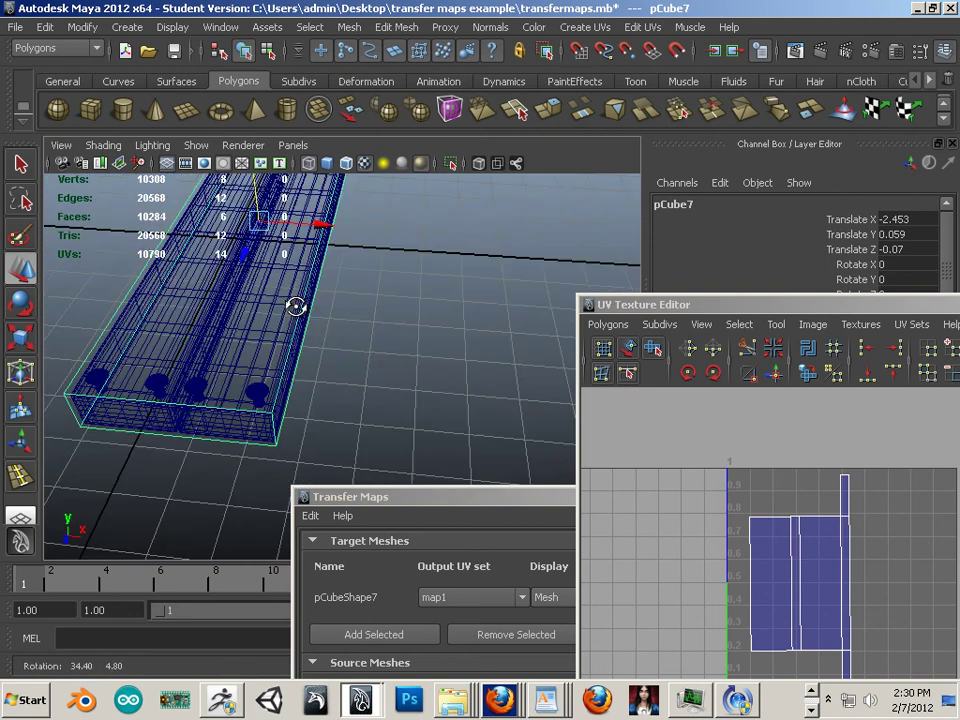
# - Display the model shaded and check around the planks' bolted end how the box encloses them
pyautogui.keyDown('alt'); pyautogui.moveTo(296, 304); pyautogui.dragTo(371, 296, button='middle'); pyautogui.keyUp('alt')
pyautogui.keyDown('alt'); pyautogui.moveTo(371, 296); pyautogui.dragTo(370, 317, button='right'); pyautogui.keyUp('alt')
pyautogui.keyDown('alt'); pyautogui.moveTo(370, 317); pyautogui.dragTo(372, 344, button='middle'); pyautogui.keyUp('alt')
pyautogui.moveTo(372, 344)
pyautogui.keyDown('alt'); pyautogui.mouseDown()
pyautogui.moveTo(315, 321)
pyautogui.moveTo(357, 333)
pyautogui.mouseUp(); pyautogui.keyUp('alt')
pyautogui.press('5')
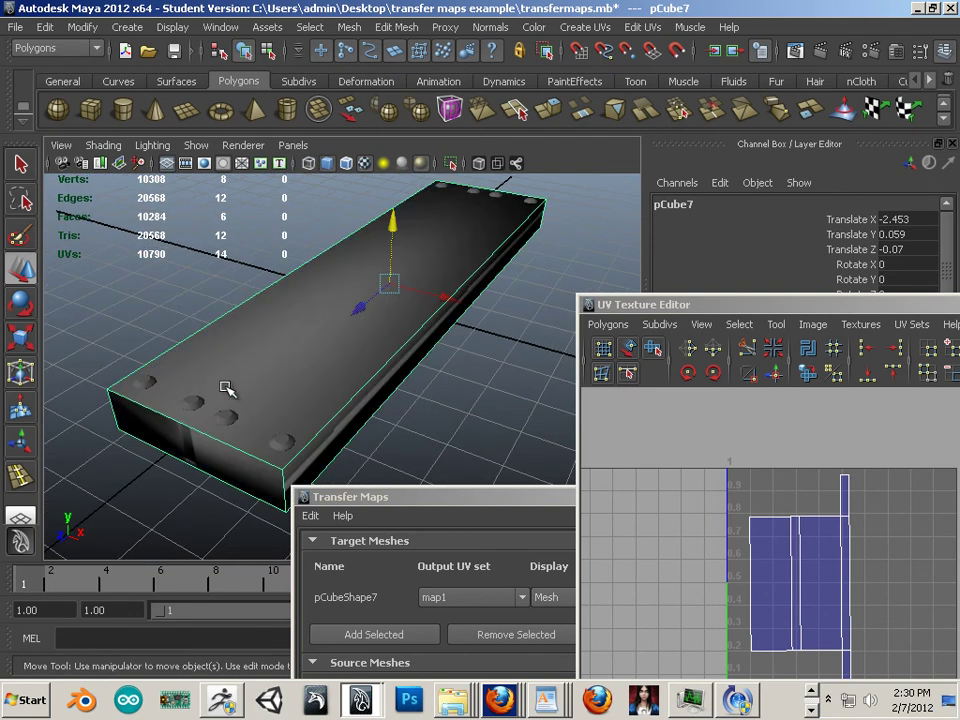
pyautogui.keyDown('alt'); pyautogui.moveTo(226, 389); pyautogui.dragTo(385, 368); pyautogui.keyUp('alt')
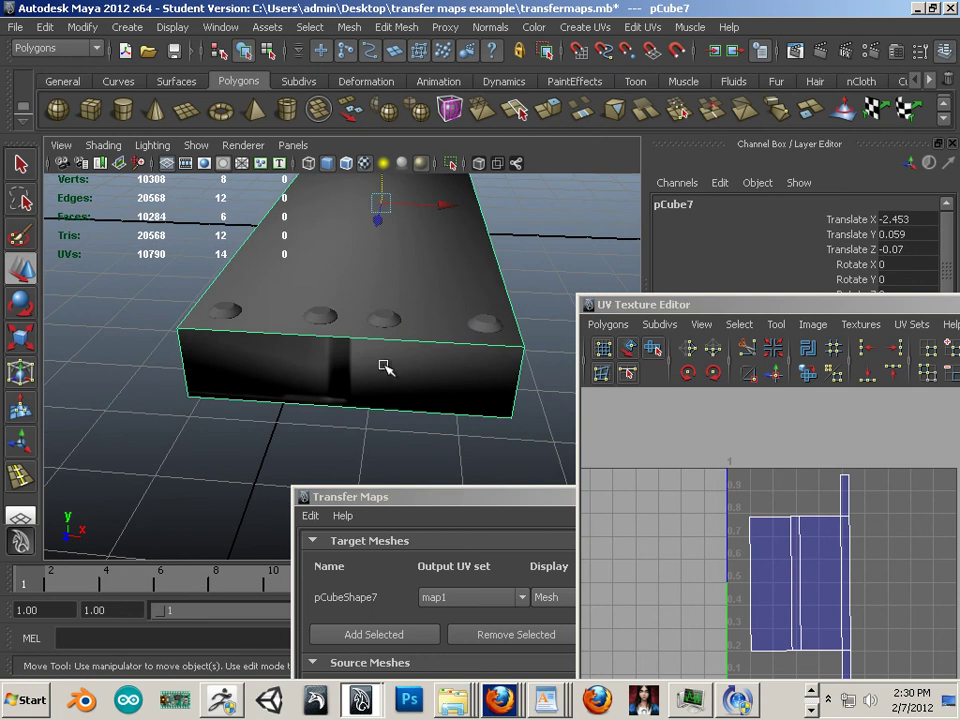
# - Delete the low-poly box's construction history and freeze its transformations
pyautogui.click(640, 306)
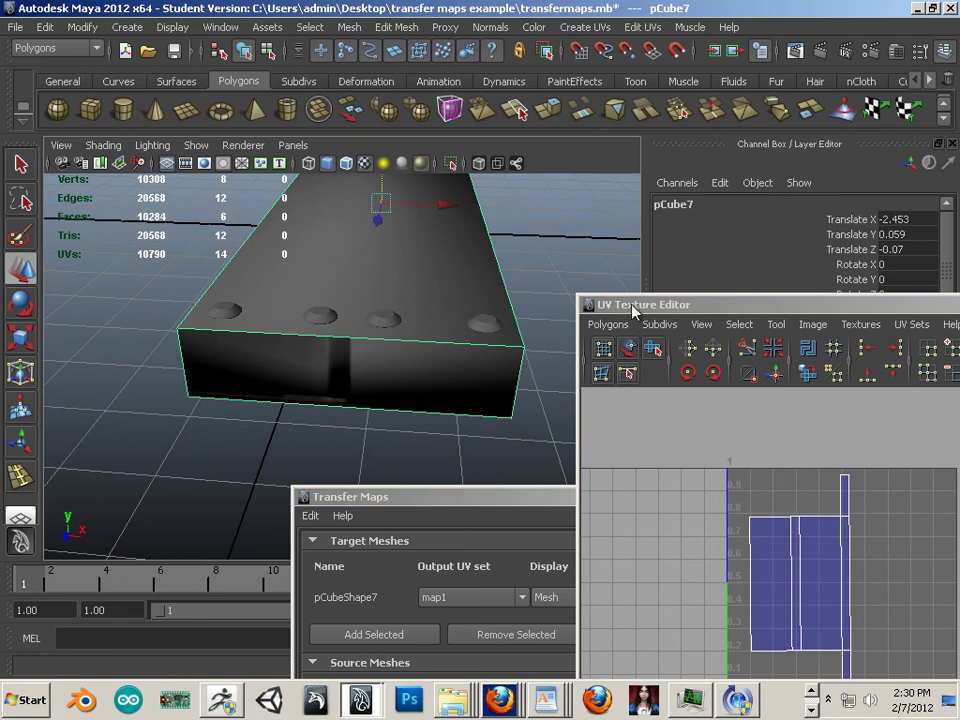
pyautogui.click(48, 27)
pyautogui.moveTo(110, 216)
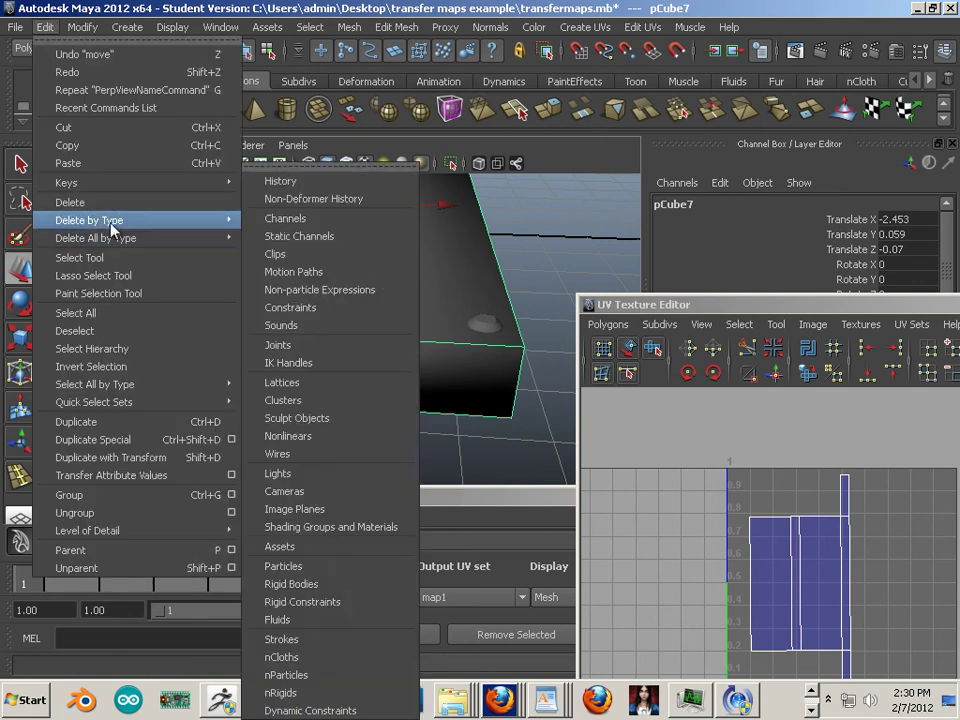
pyautogui.click(268, 216)
pyautogui.click(82, 27)
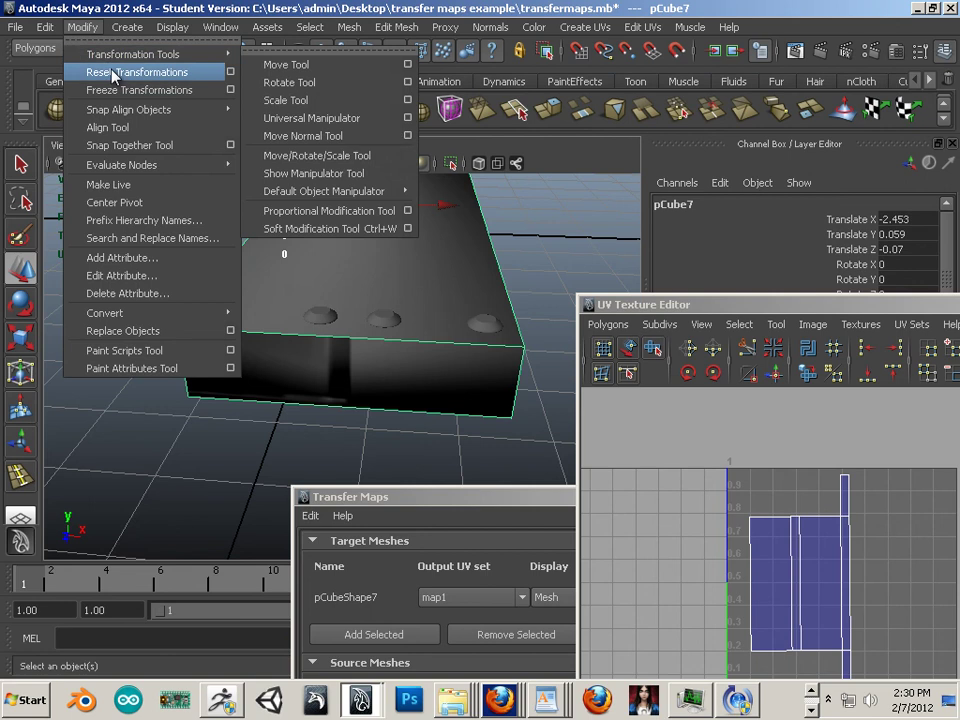
pyautogui.click(102, 89)
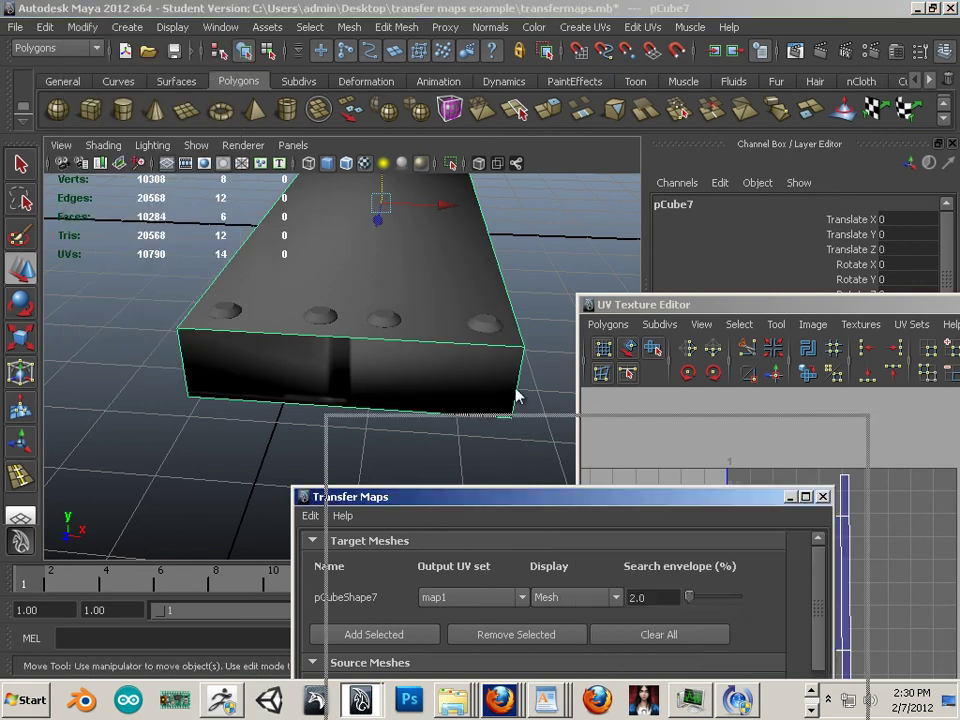
# - Bake the normal map from the high-poly planks onto the box and inspect the bolts and gap up close
pyautogui.click(675, 628)
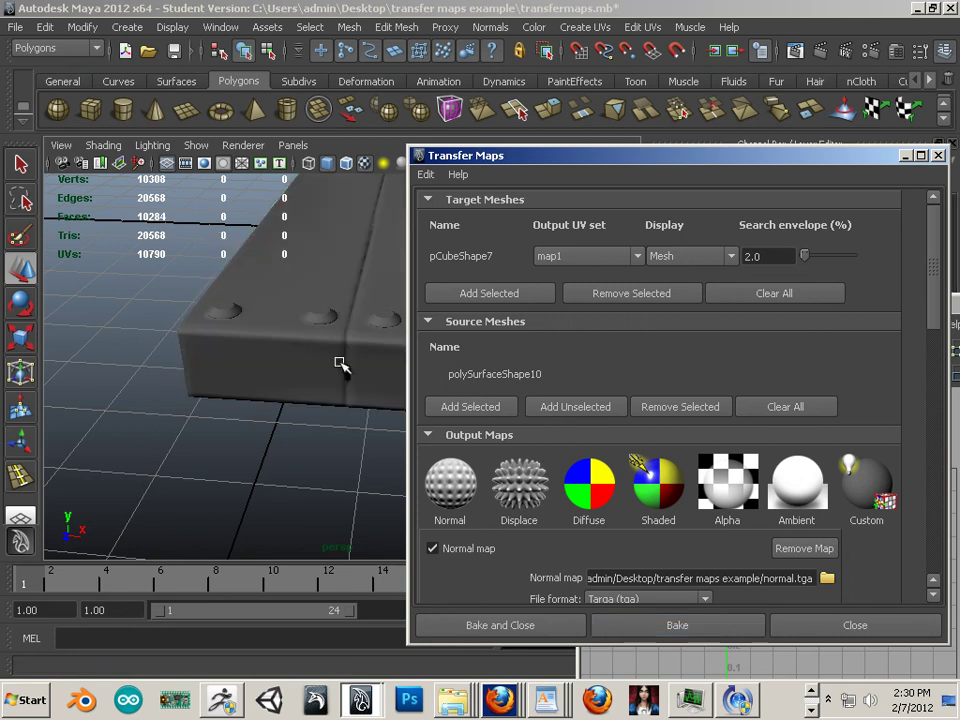
pyautogui.moveTo(517, 159); pyautogui.dragTo(823, 336)
pyautogui.keyDown('alt'); pyautogui.moveTo(401, 346); pyautogui.dragTo(419, 356); pyautogui.keyUp('alt')
pyautogui.keyDown('alt'); pyautogui.moveTo(419, 356); pyautogui.dragTo(454, 366, button='right'); pyautogui.keyUp('alt')
pyautogui.keyDown('alt'); pyautogui.moveTo(454, 366); pyautogui.dragTo(420, 396, button='middle'); pyautogui.keyUp('alt')
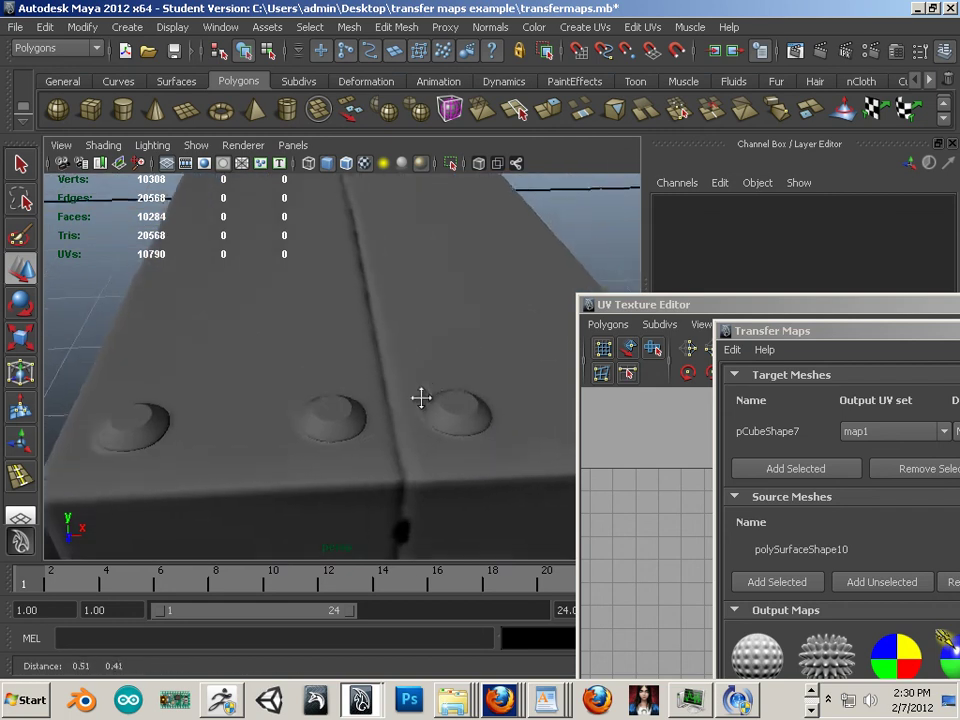
pyautogui.keyDown('alt'); pyautogui.moveTo(420, 396); pyautogui.dragTo(428, 392); pyautogui.keyUp('alt')
pyautogui.keyDown('alt'); pyautogui.moveTo(428, 392); pyautogui.dragTo(312, 335, button='right'); pyautogui.keyUp('alt')
# - Move the baked box away from the high-poly planks to Translate X -5.256
pyautogui.click(312, 335)
pyautogui.moveTo(396, 245); pyautogui.dragTo(181, 239)
pyautogui.keyDown('alt'); pyautogui.moveTo(238, 333); pyautogui.dragTo(360, 295, button='middle'); pyautogui.keyUp('alt')
pyautogui.click(358, 302)
pyautogui.keyDown('alt'); pyautogui.moveTo(246, 390); pyautogui.dragTo(338, 410); pyautogui.keyUp('alt')
pyautogui.keyDown('alt'); pyautogui.moveTo(338, 410); pyautogui.dragTo(292, 355, button='middle'); pyautogui.keyUp('alt')
pyautogui.keyDown('alt'); pyautogui.moveTo(292, 355); pyautogui.dragTo(249, 376, button='right'); pyautogui.keyUp('alt')
# - Compare the baked low-poly box with the high-poly planks from several angles, clearing the UV Texture Editor away from the view
pyautogui.click(463, 297)
pyautogui.keyDown('alt'); pyautogui.moveTo(457, 315); pyautogui.dragTo(446, 270); pyautogui.keyUp('alt')
pyautogui.keyDown('alt'); pyautogui.moveTo(320, 425); pyautogui.dragTo(287, 440); pyautogui.keyUp('alt')
pyautogui.click(287, 440)
pyautogui.click(470, 383)
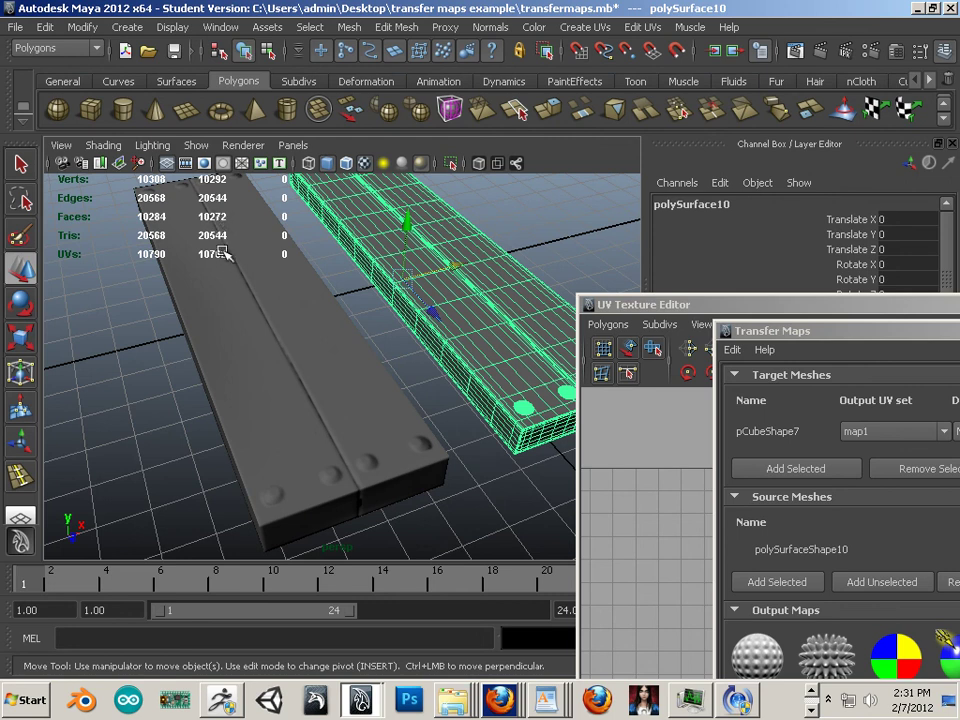
pyautogui.keyDown('alt'); pyautogui.moveTo(322, 393); pyautogui.dragTo(300, 377); pyautogui.keyUp('alt')
pyautogui.click(291, 388)
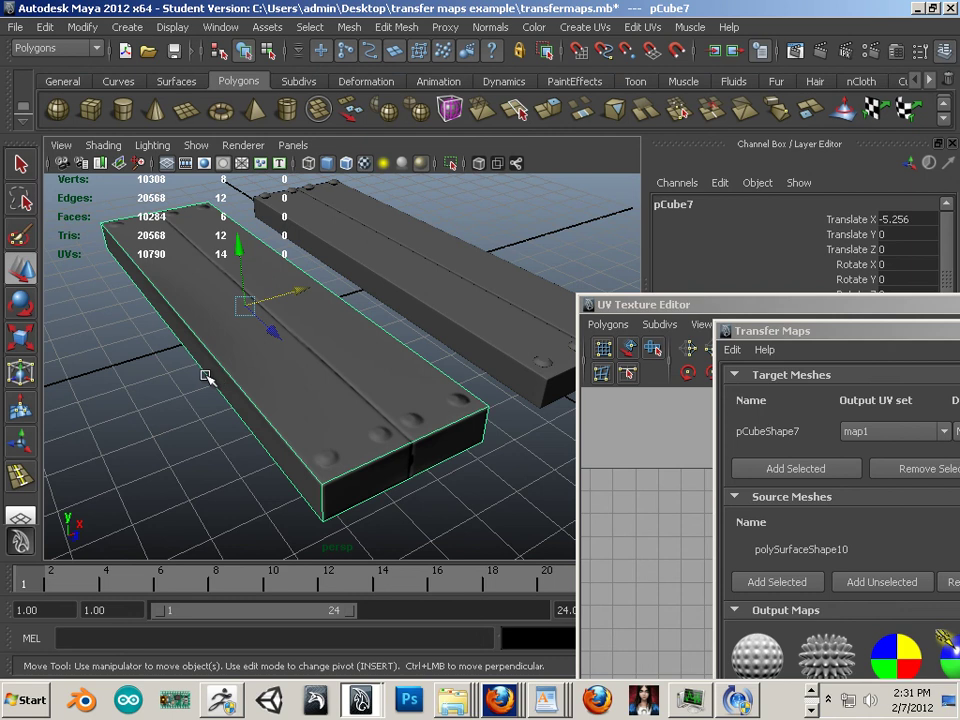
pyautogui.keyDown('alt'); pyautogui.moveTo(205, 376); pyautogui.dragTo(299, 381); pyautogui.keyUp('alt')
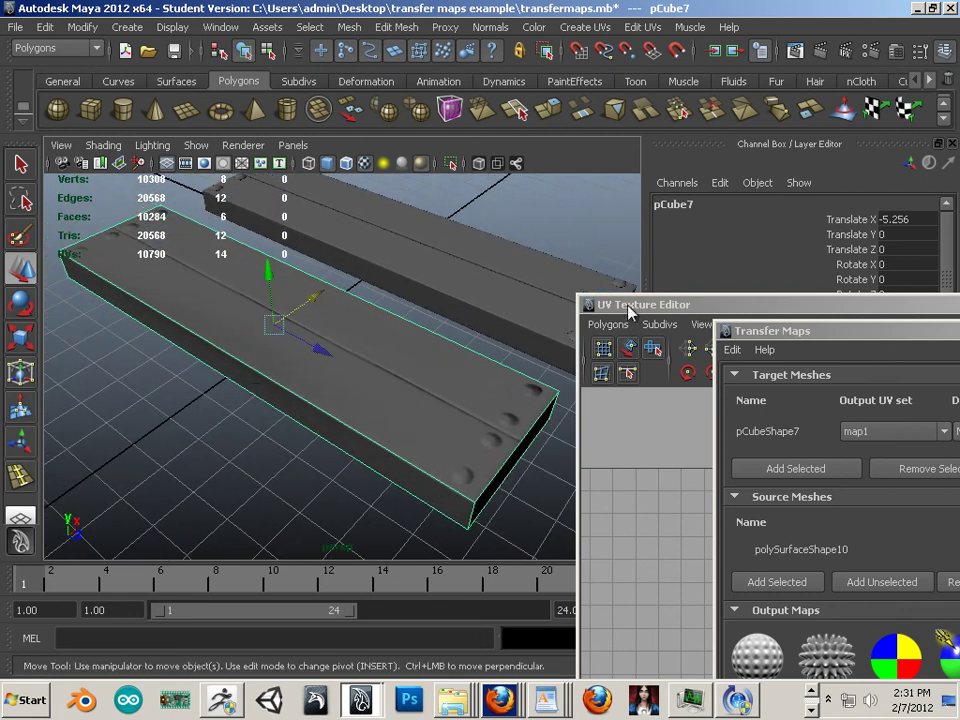
pyautogui.moveTo(630, 312); pyautogui.dragTo(874, 434)
pyautogui.keyDown('alt'); pyautogui.moveTo(628, 390); pyautogui.dragTo(441, 373); pyautogui.keyUp('alt')
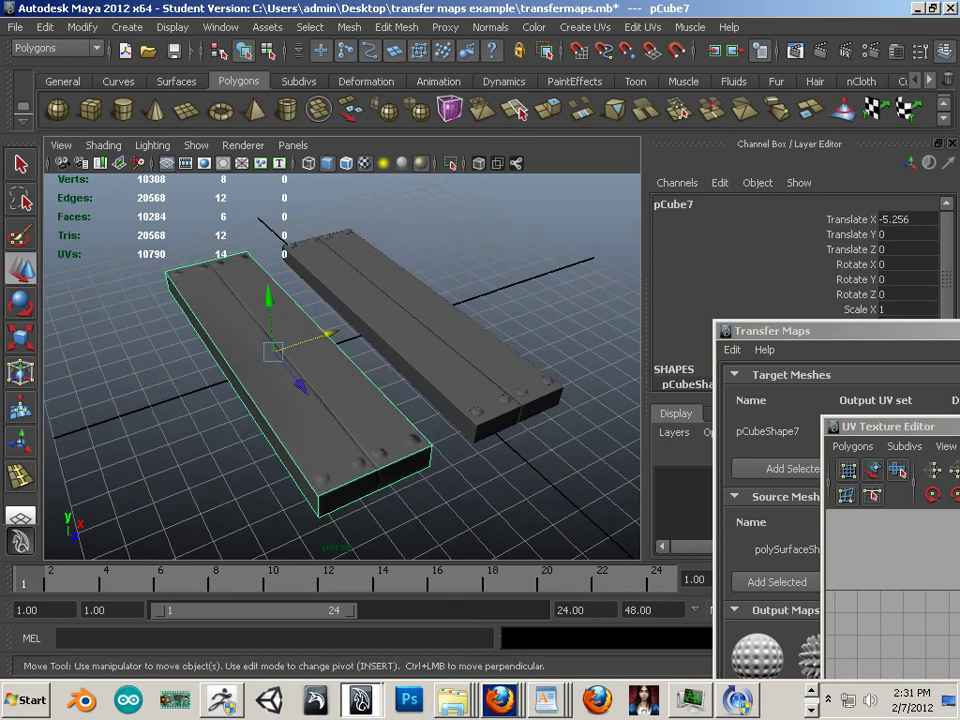